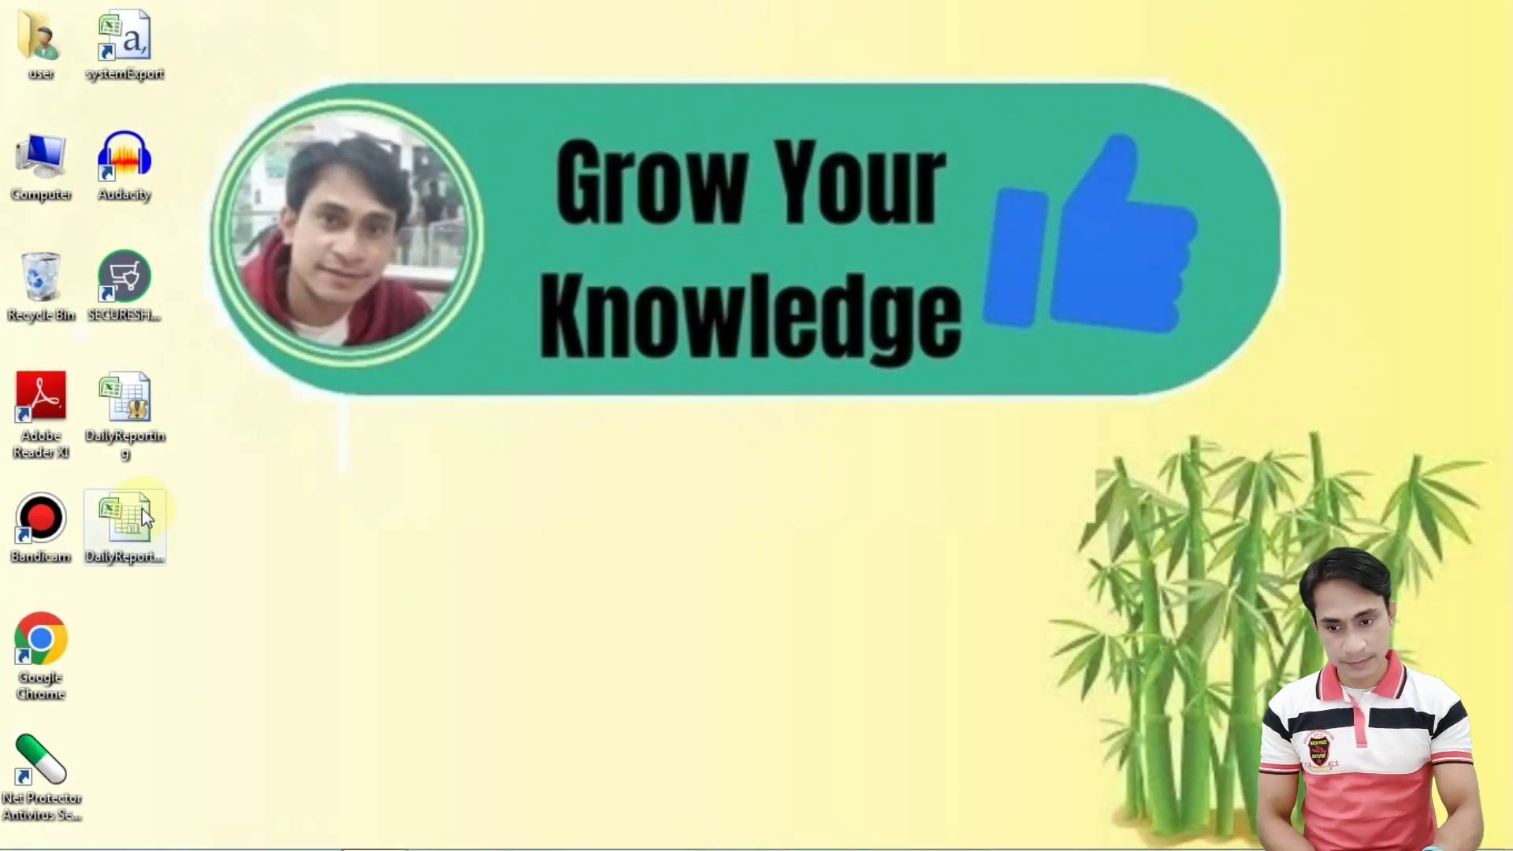
Open the DailyReporting workbook from the desktop and check its print preview, then close it
double_click(142, 508)
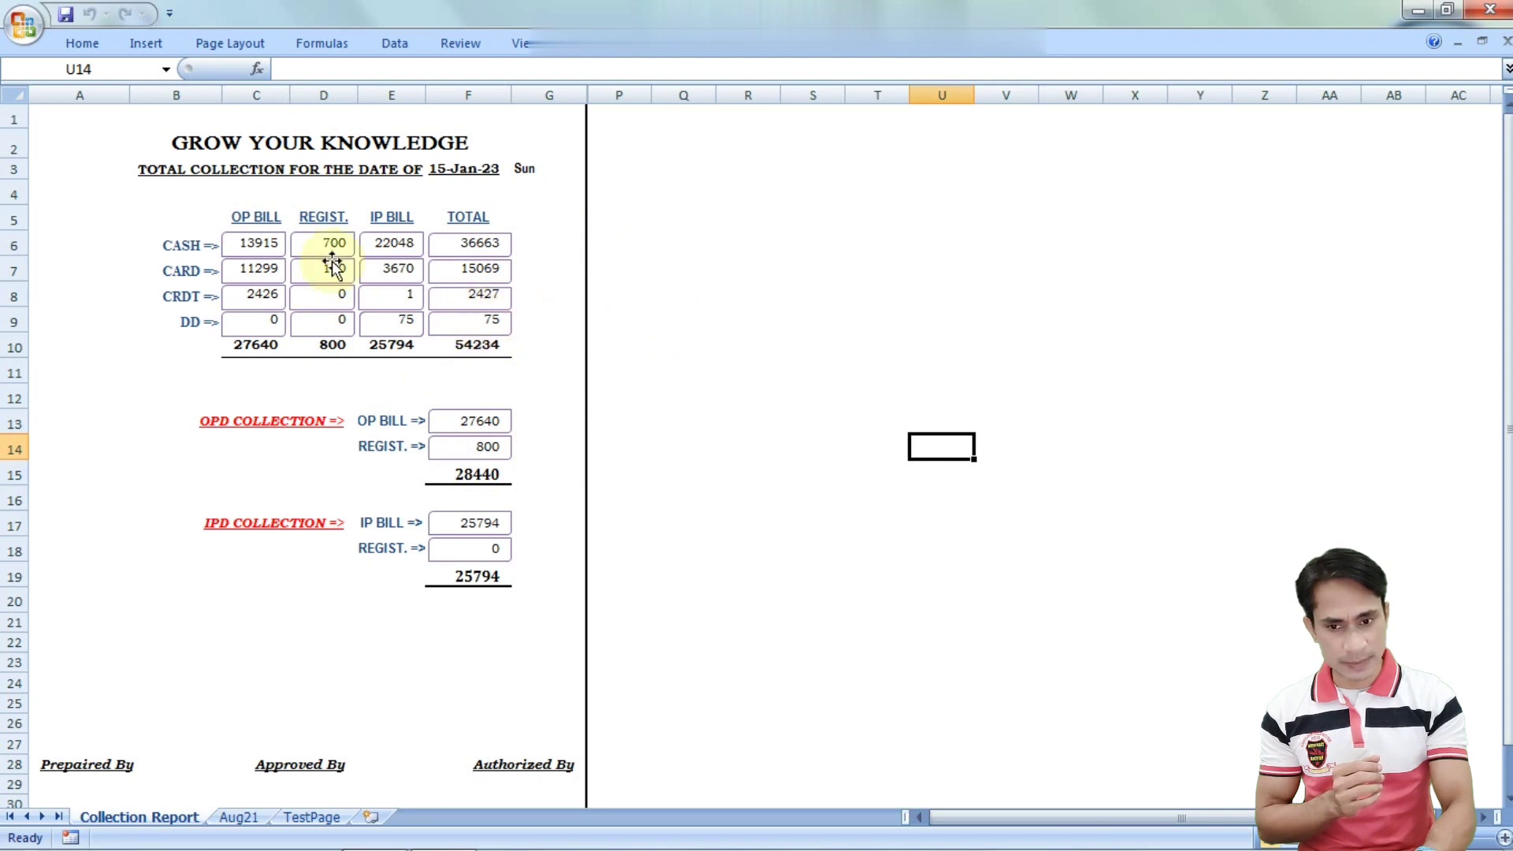
click(24, 23)
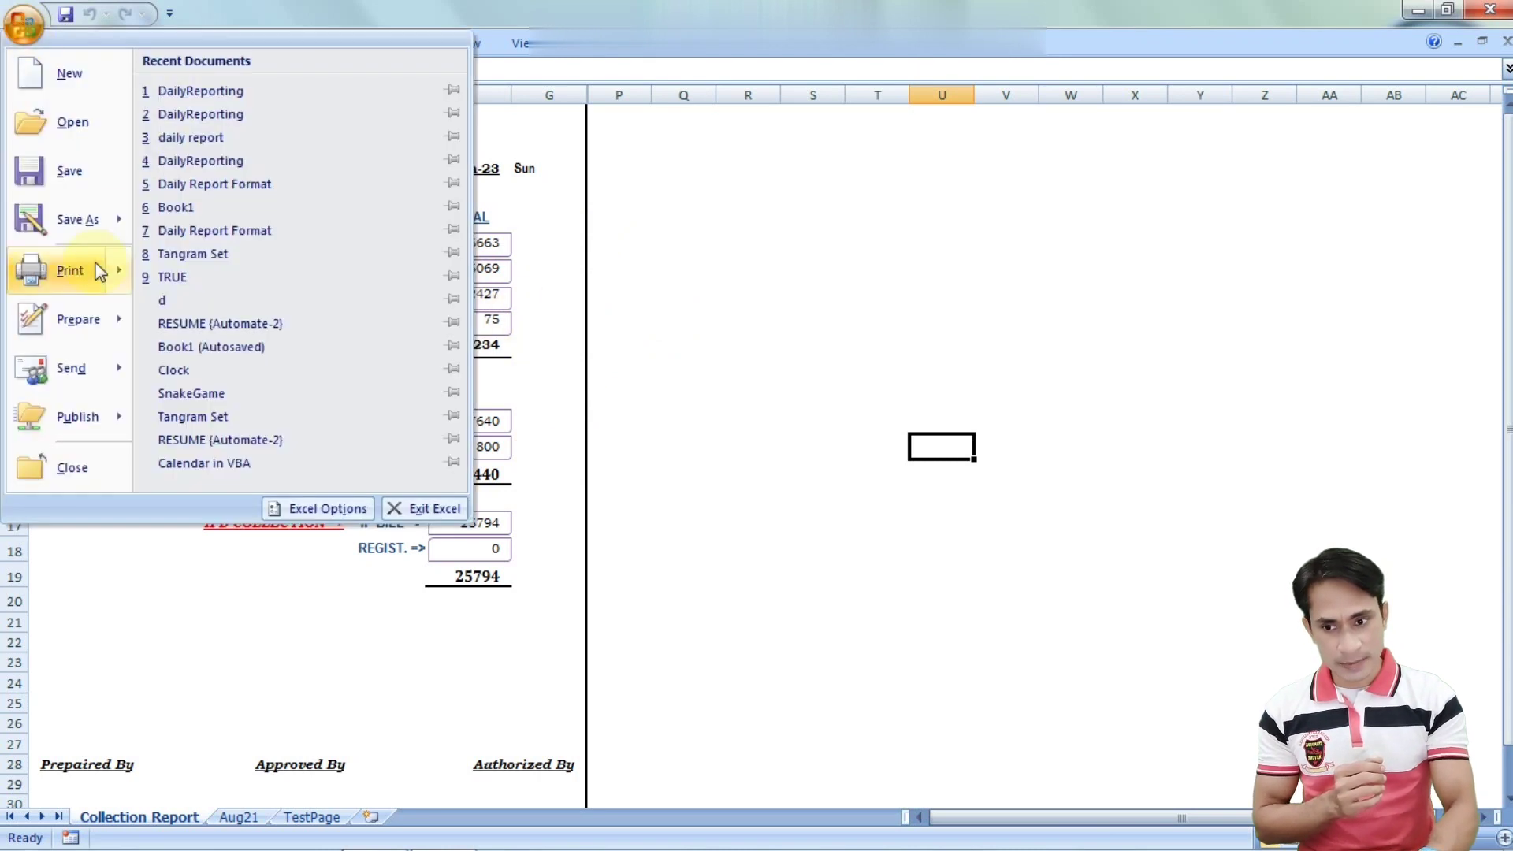
mouse_move(69, 271)
click(185, 228)
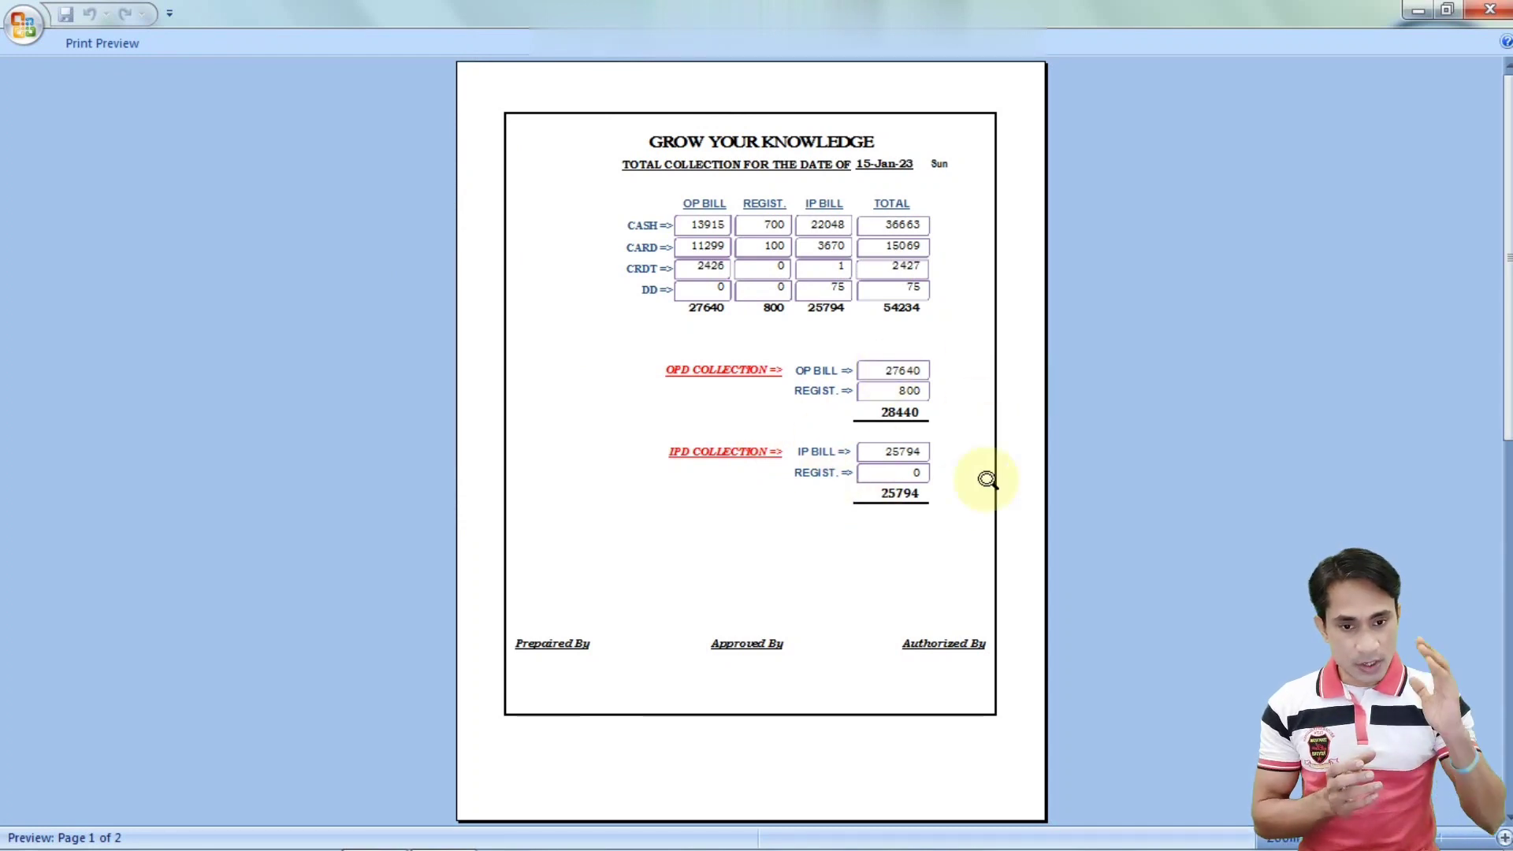
click(1478, 11)
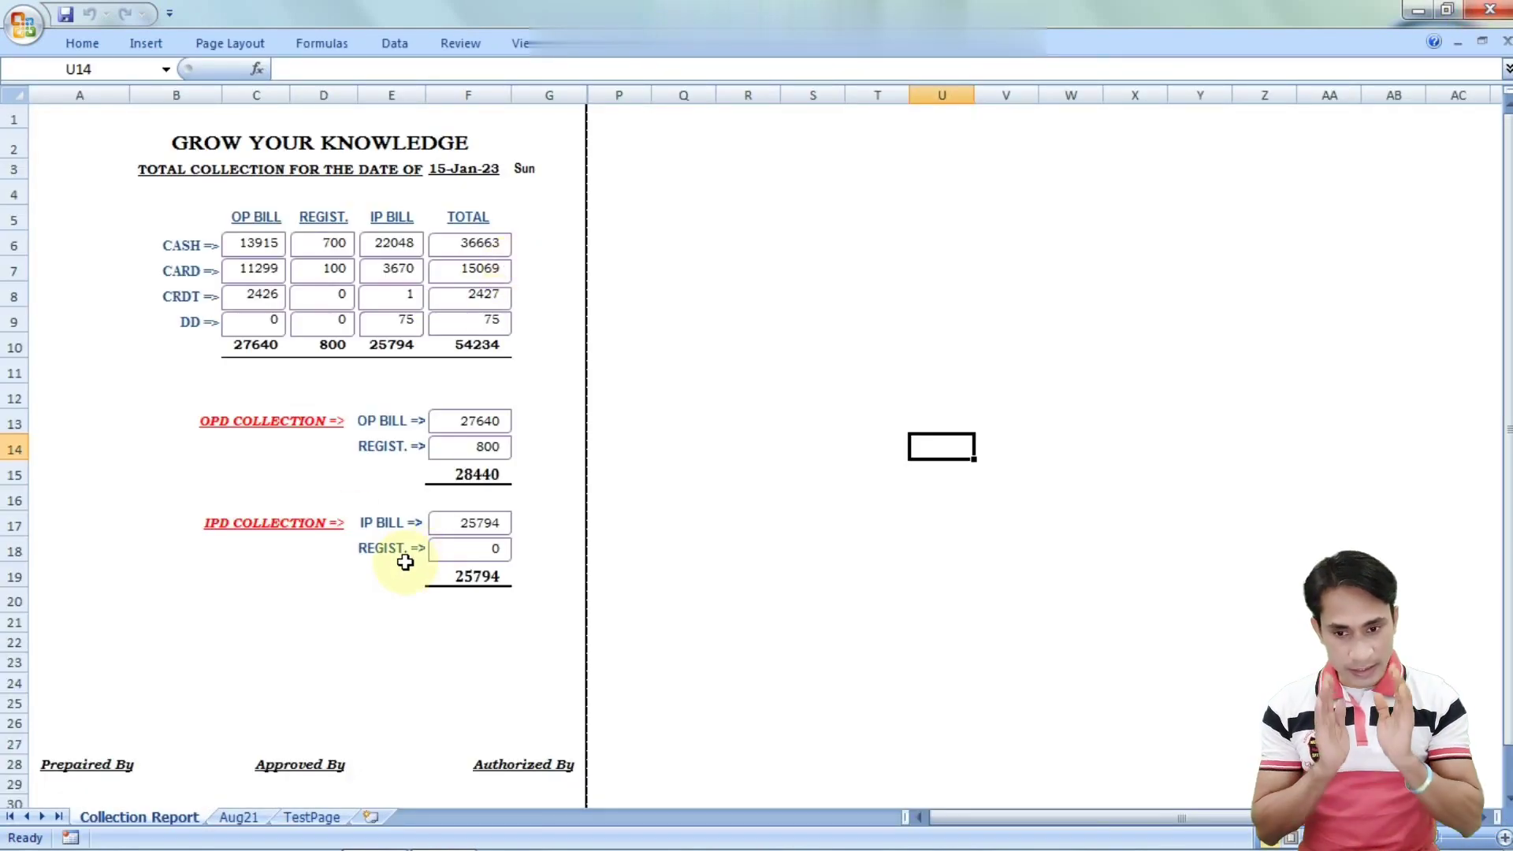
Copy the Collection Report sheet into a new workbook
right_click(162, 825)
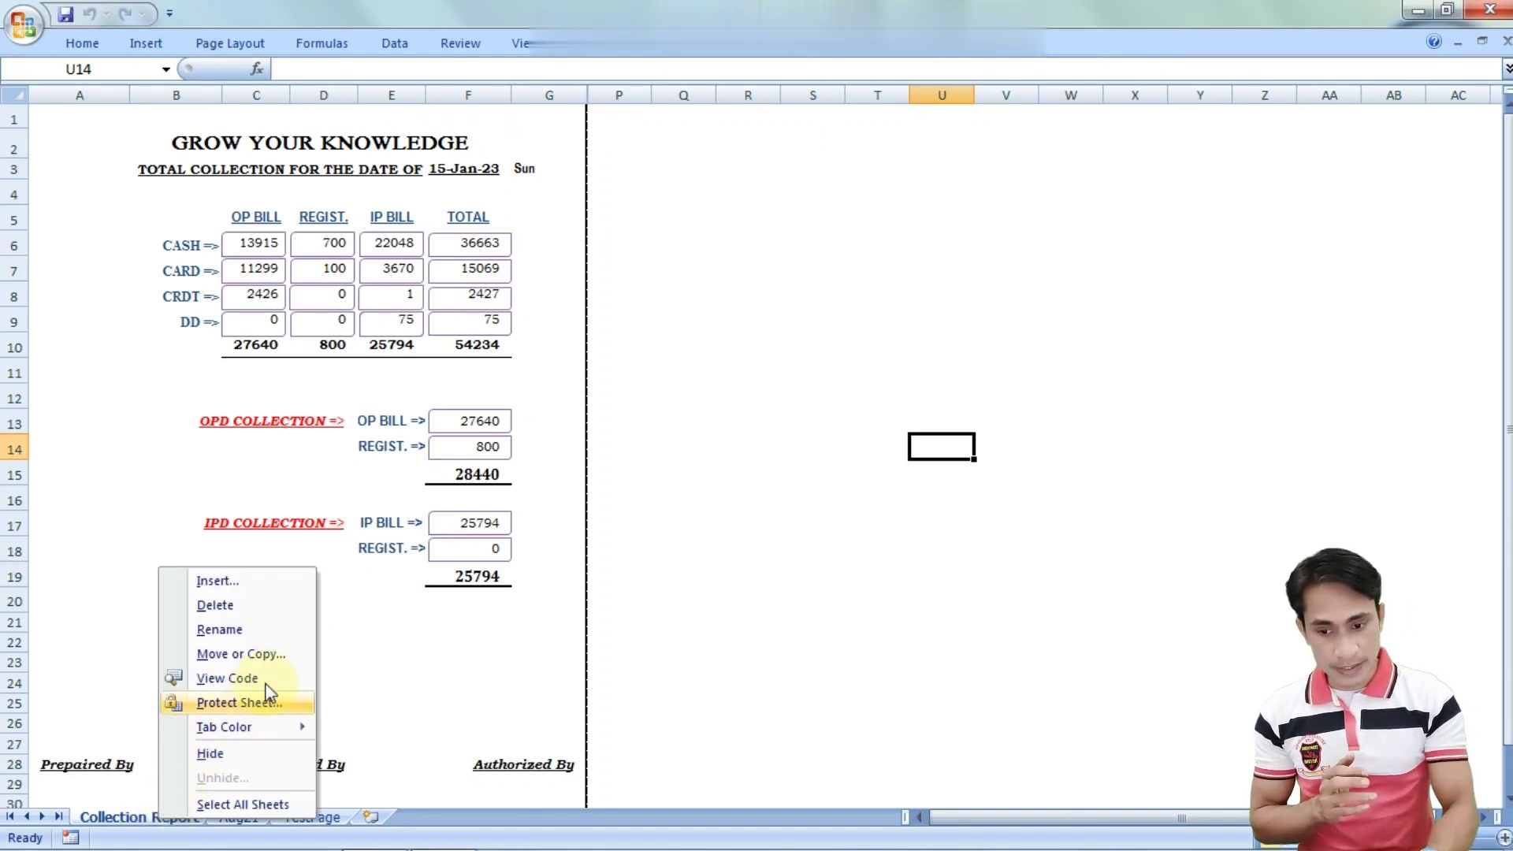
click(263, 654)
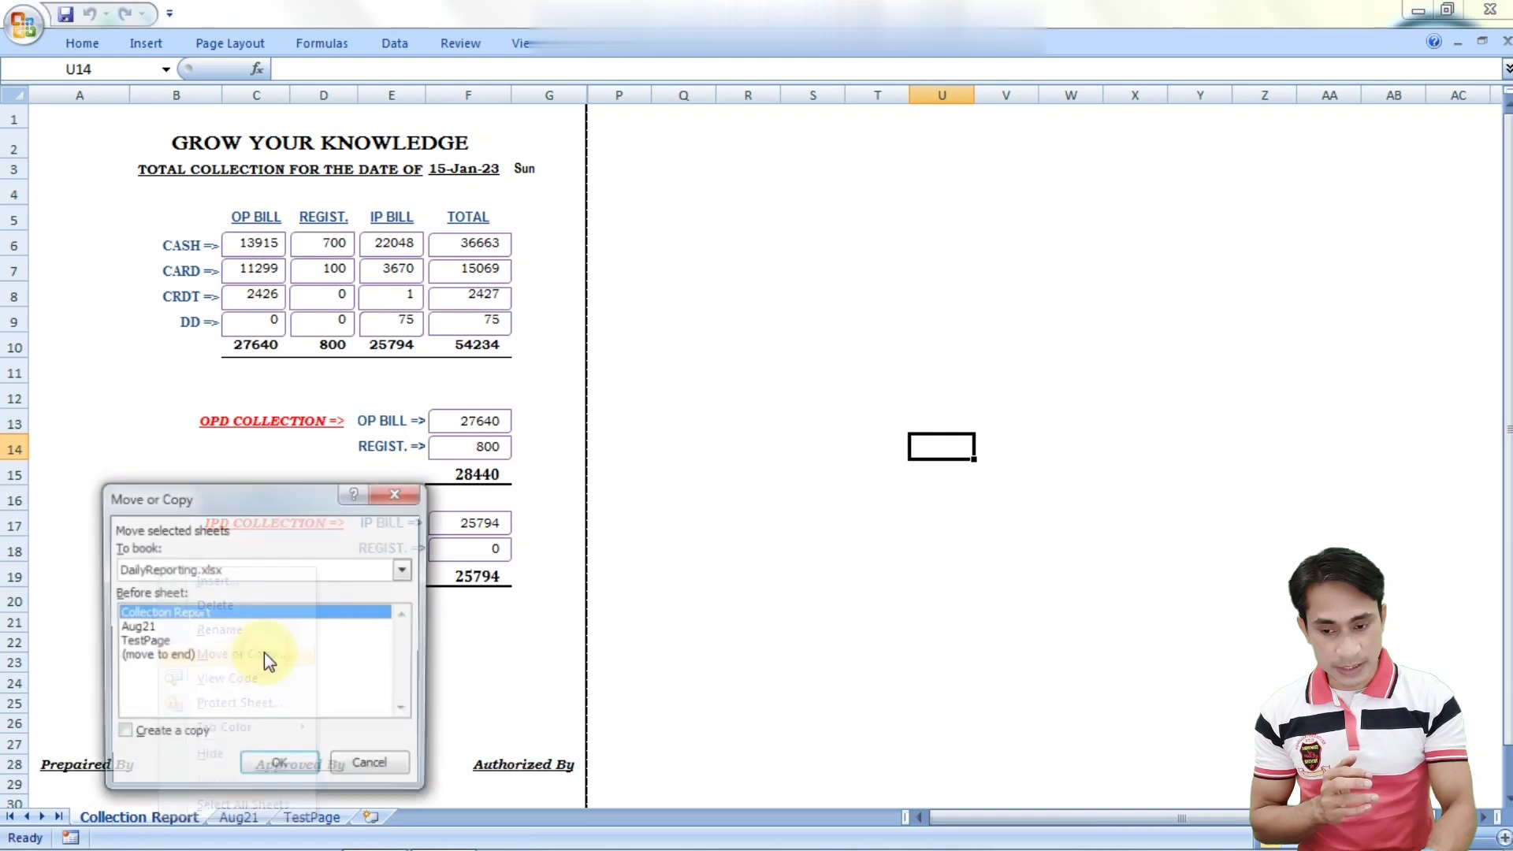
click(178, 733)
click(207, 566)
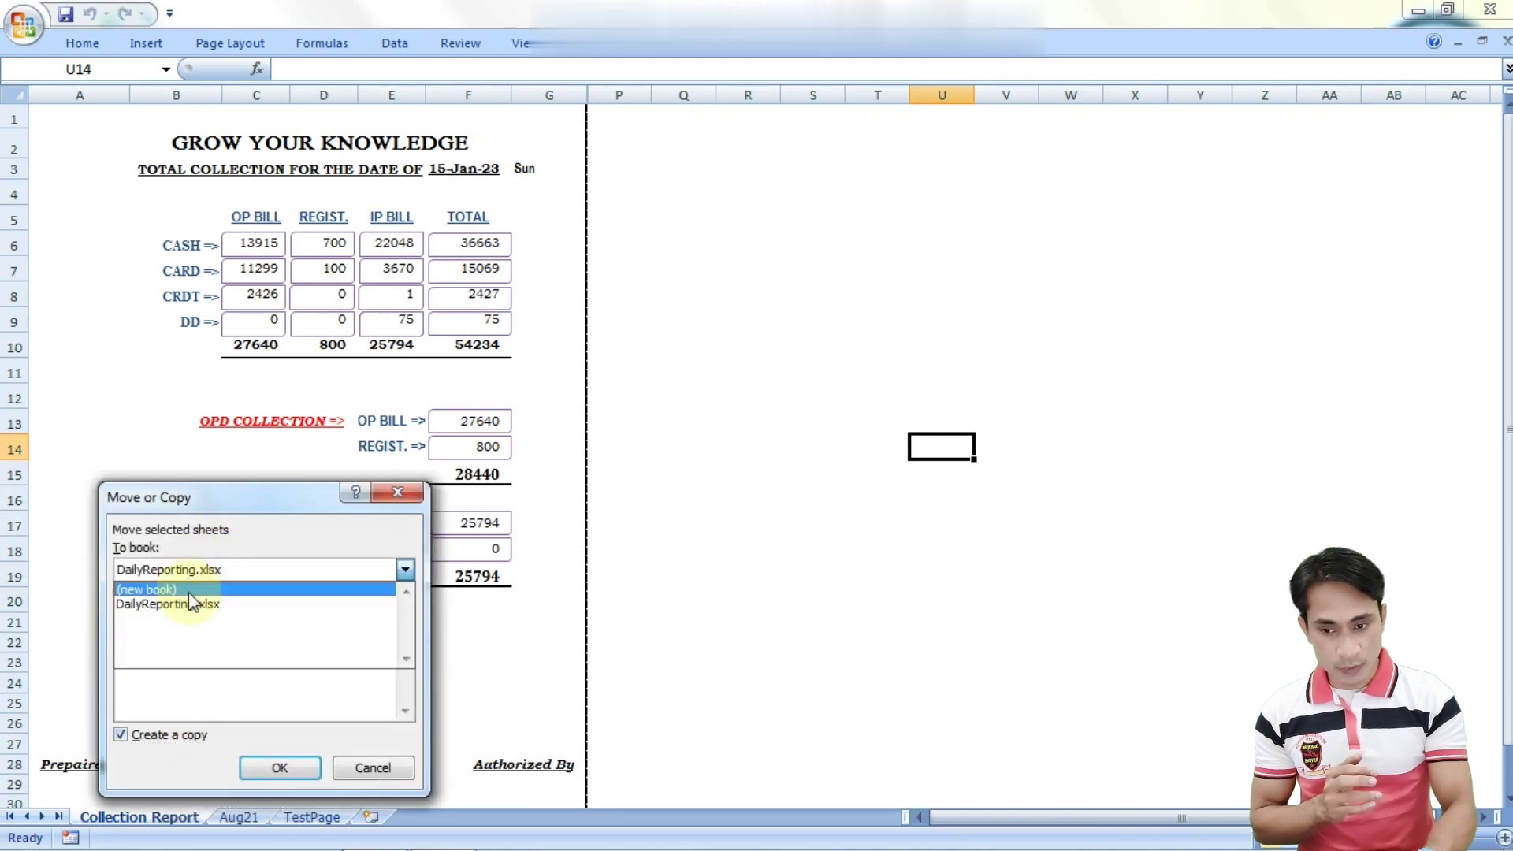
click(188, 595)
click(309, 771)
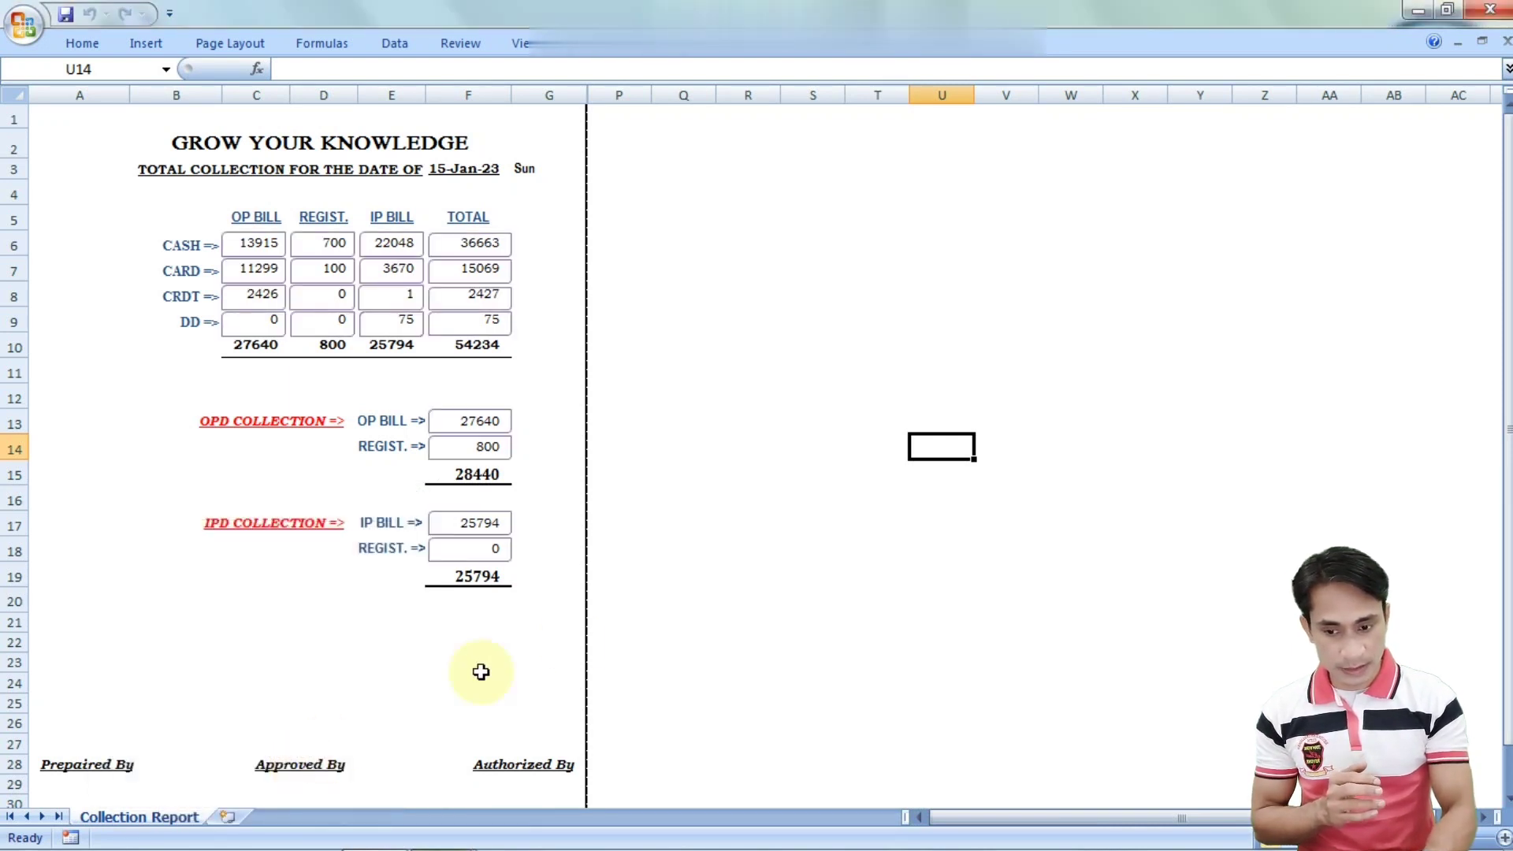
Save the new workbook on the Desktop as DAILY REPORT
key(ctrl+s)
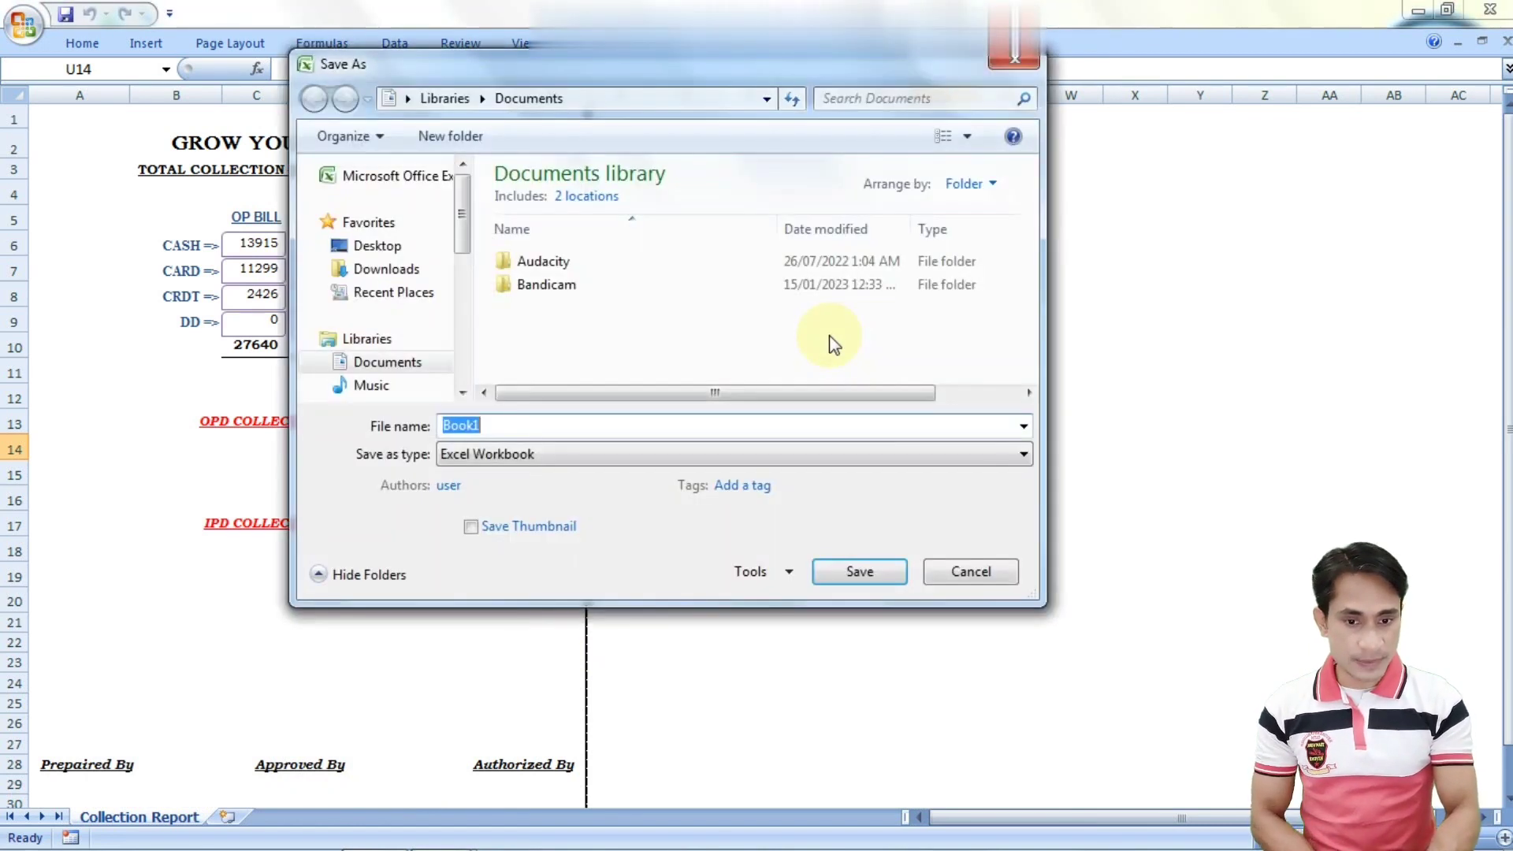
text(D)
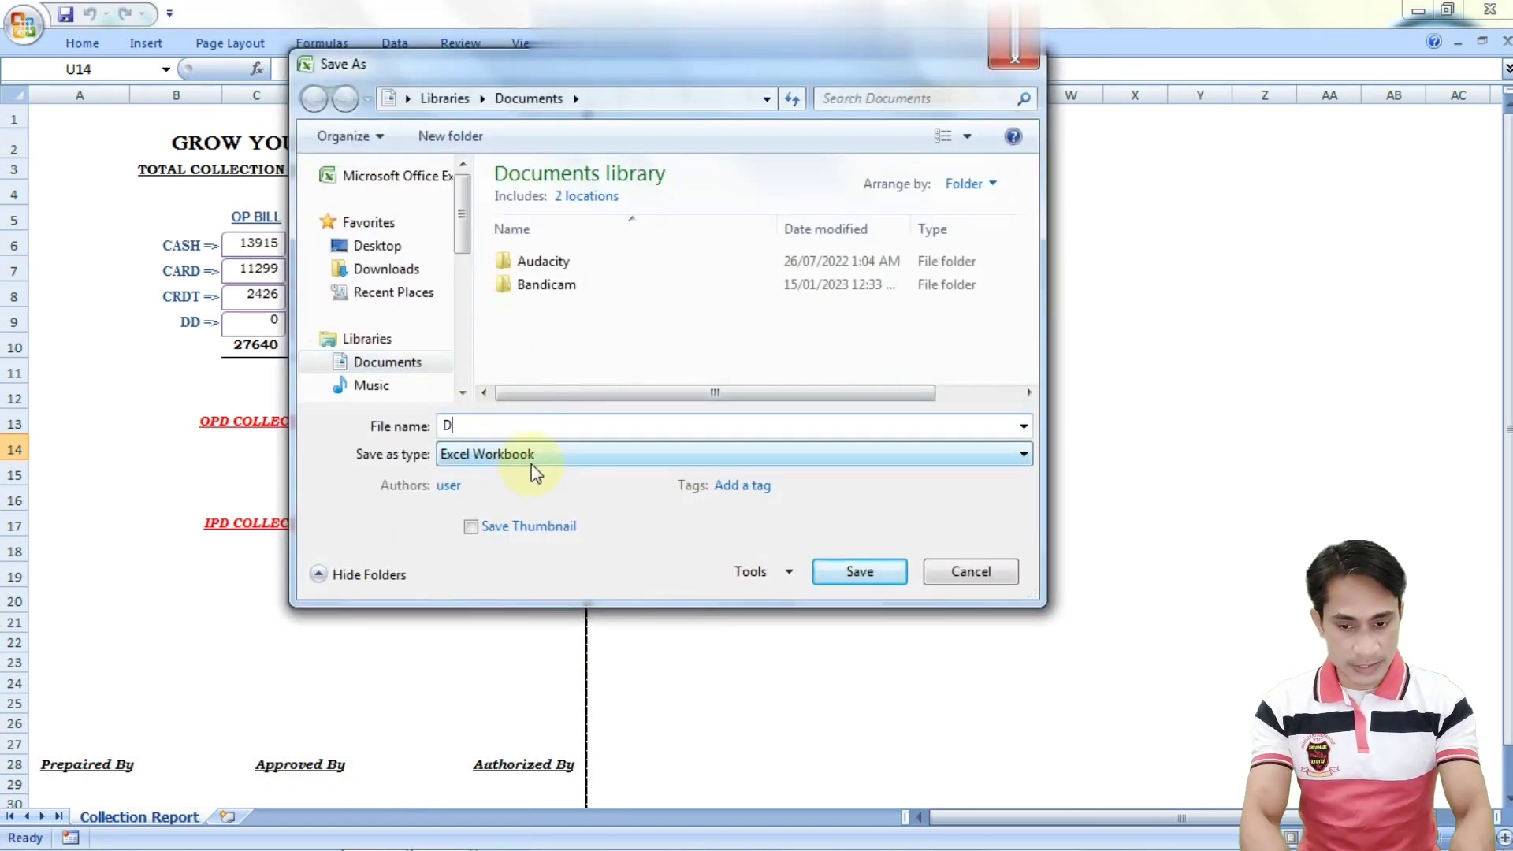
text(AU)
key(BackSpace)
key(BackSpace)
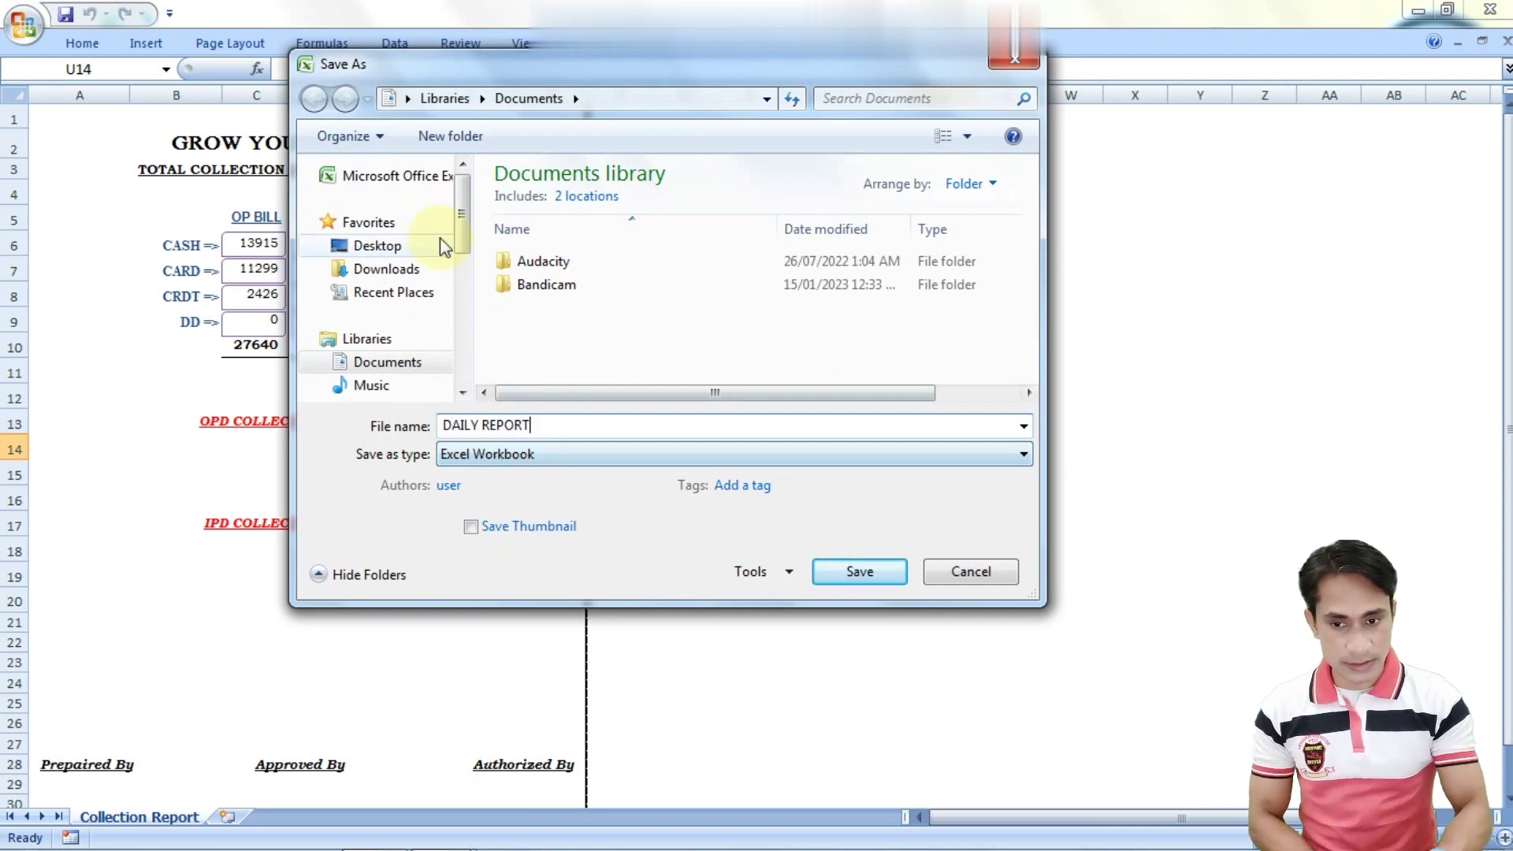
click(398, 245)
click(857, 570)
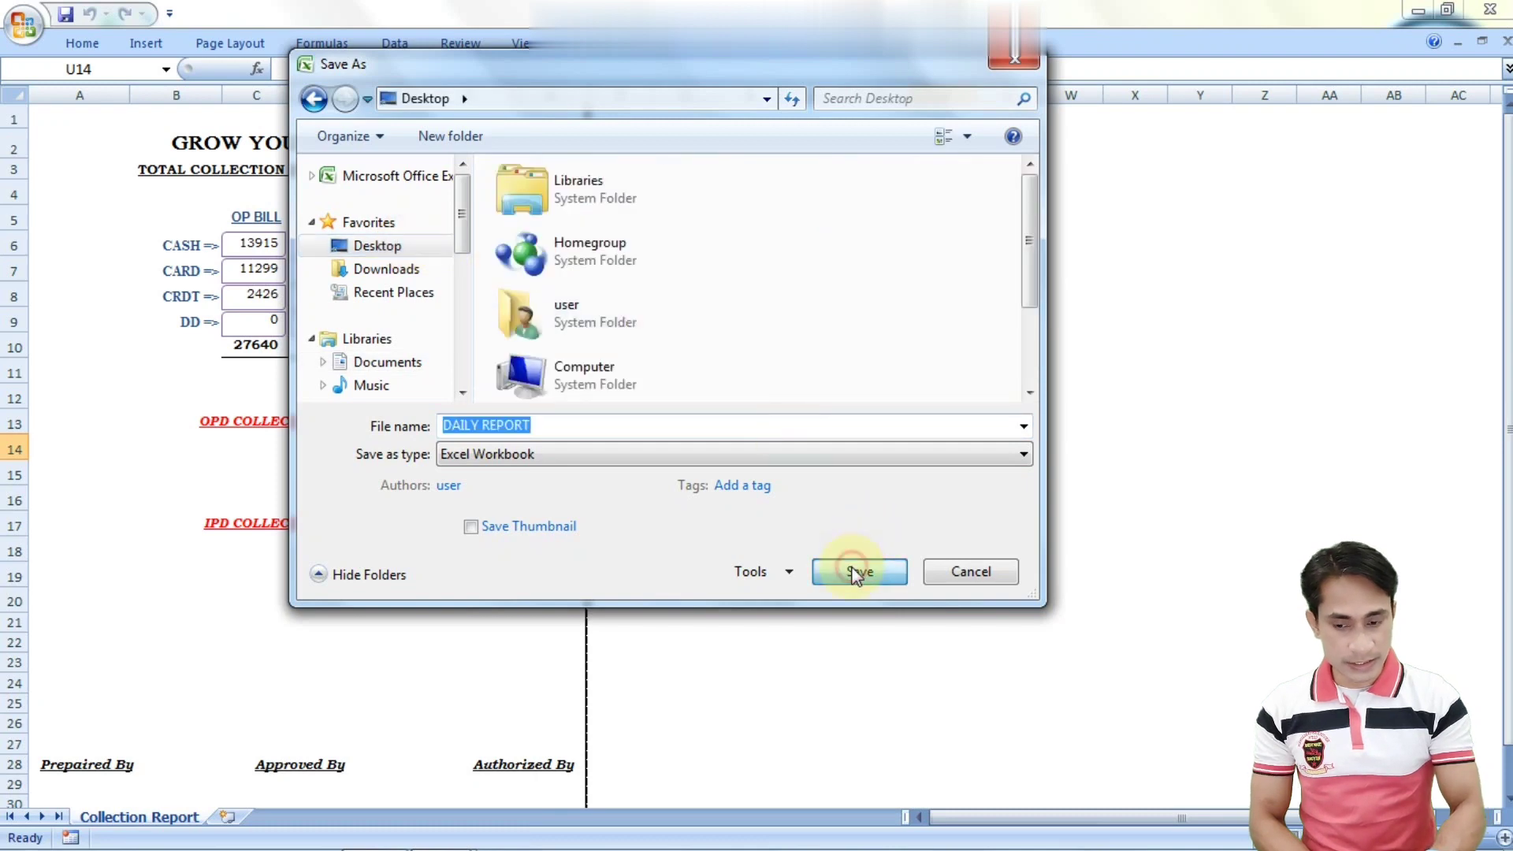
Minimize Excel, select the DAILY REPORT file on the desktop, and restore the Excel window
click(1419, 11)
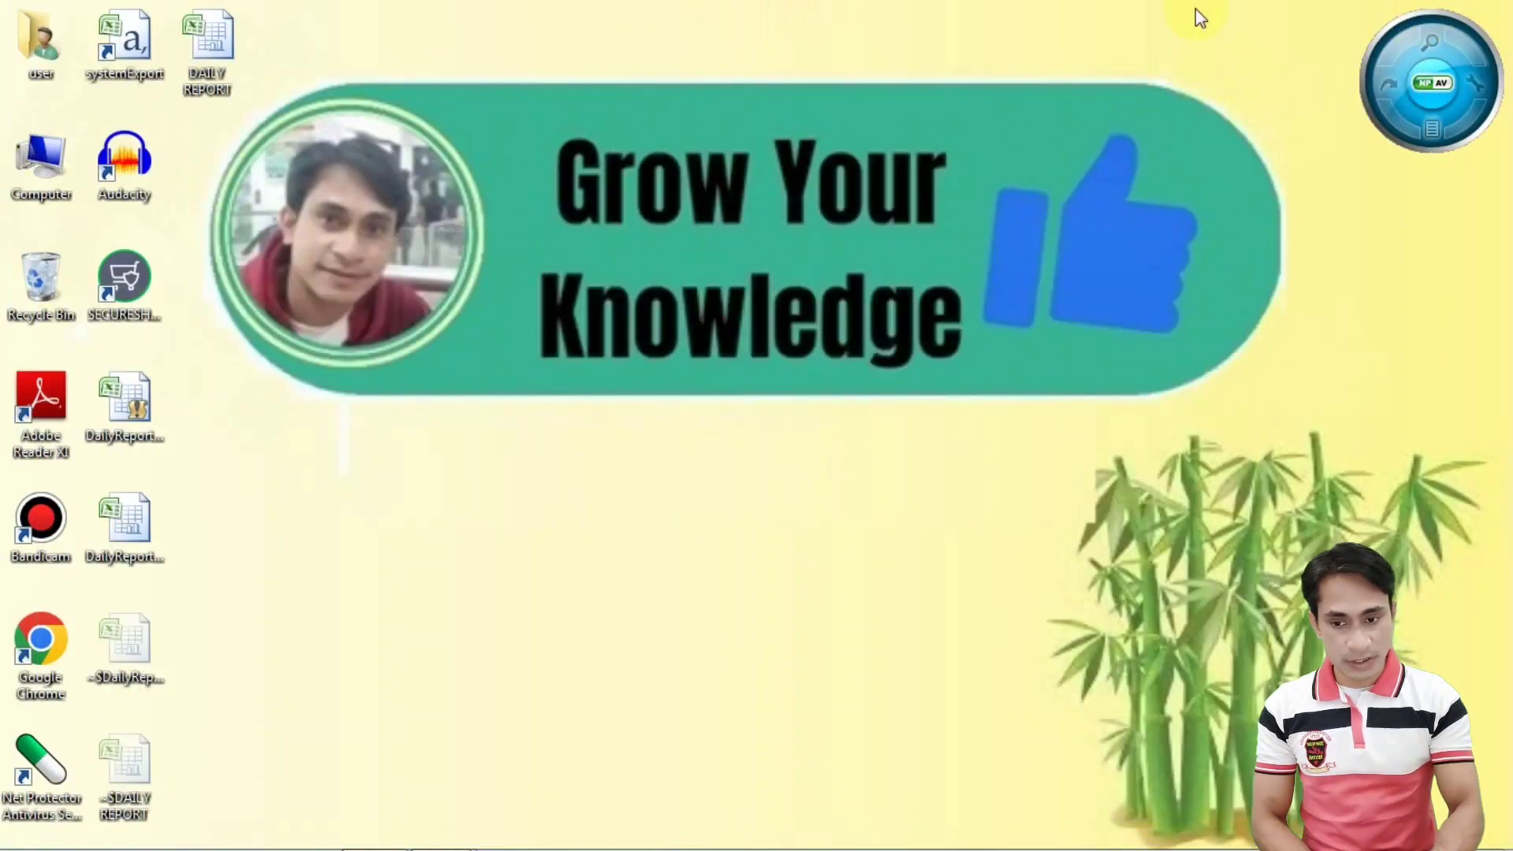
click(207, 39)
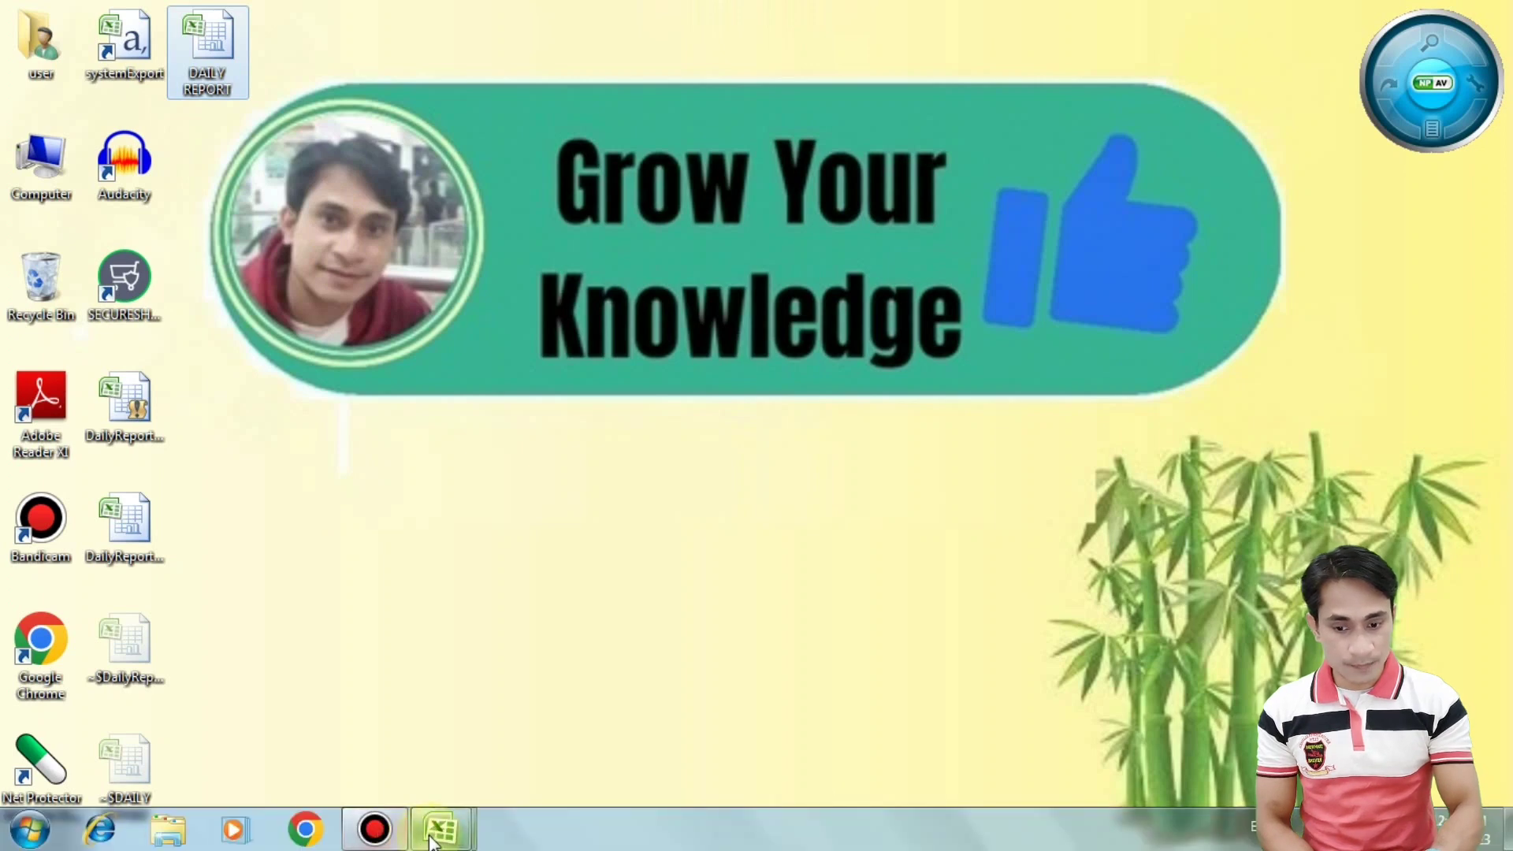
mouse_move(440, 830)
click(544, 721)
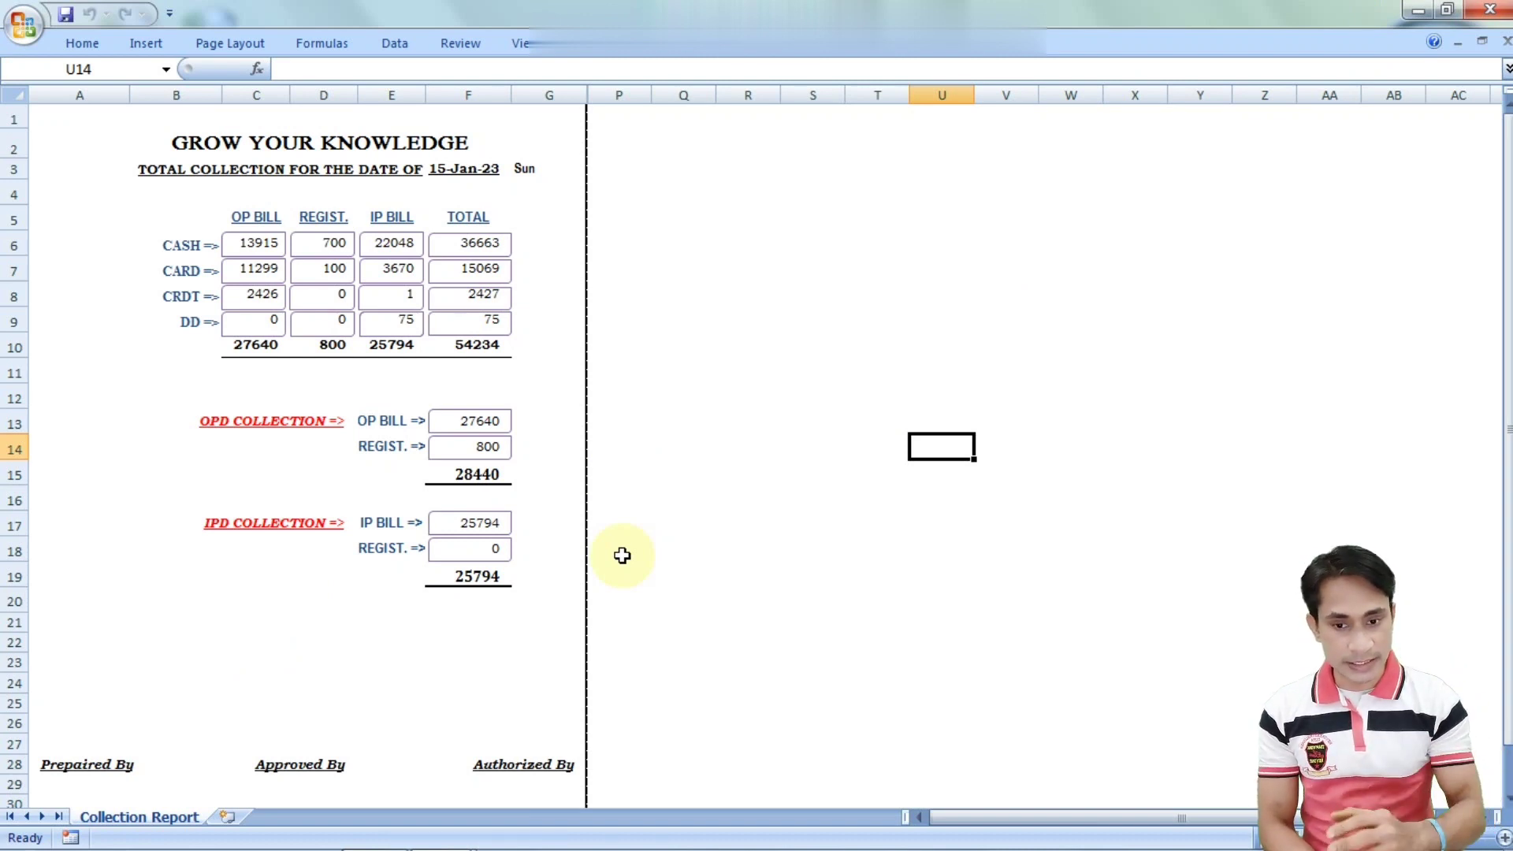
Close the workbook without saving and reopen DailyReporting from the desktop
click(1489, 10)
click(768, 495)
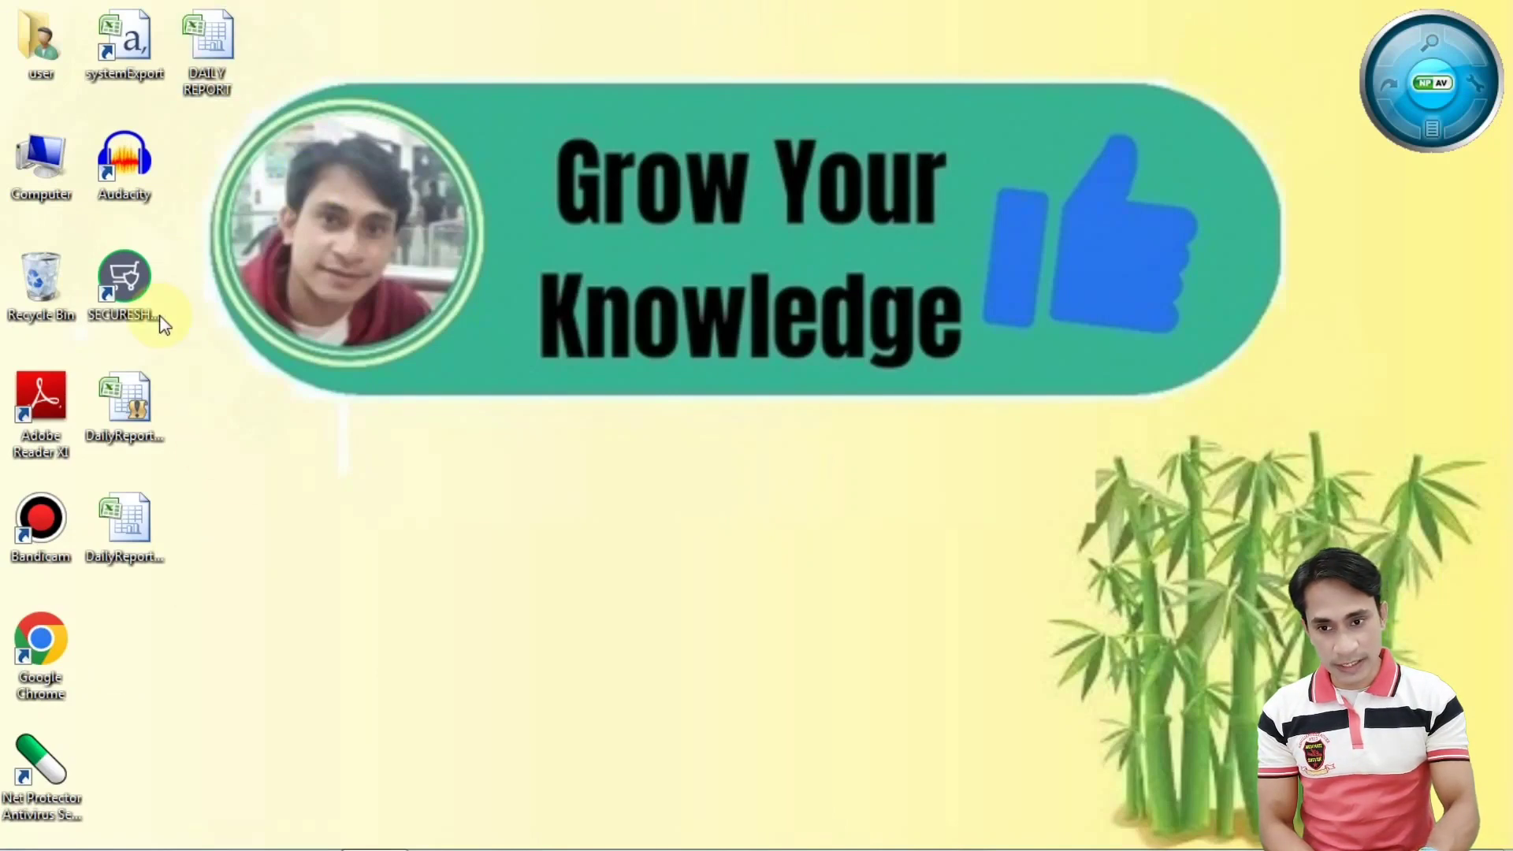
click(144, 431)
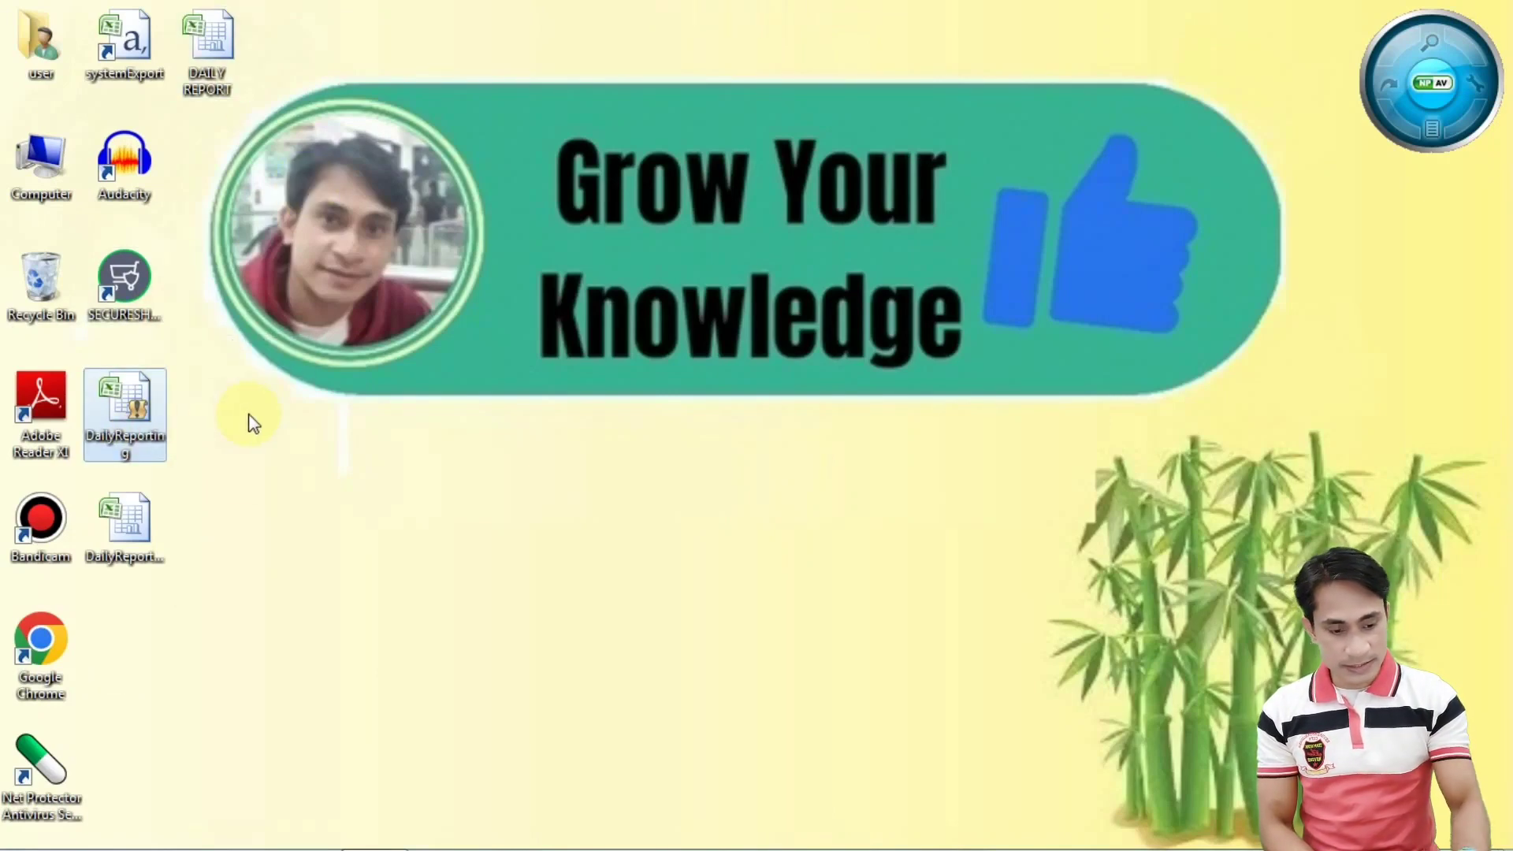
key(Return)
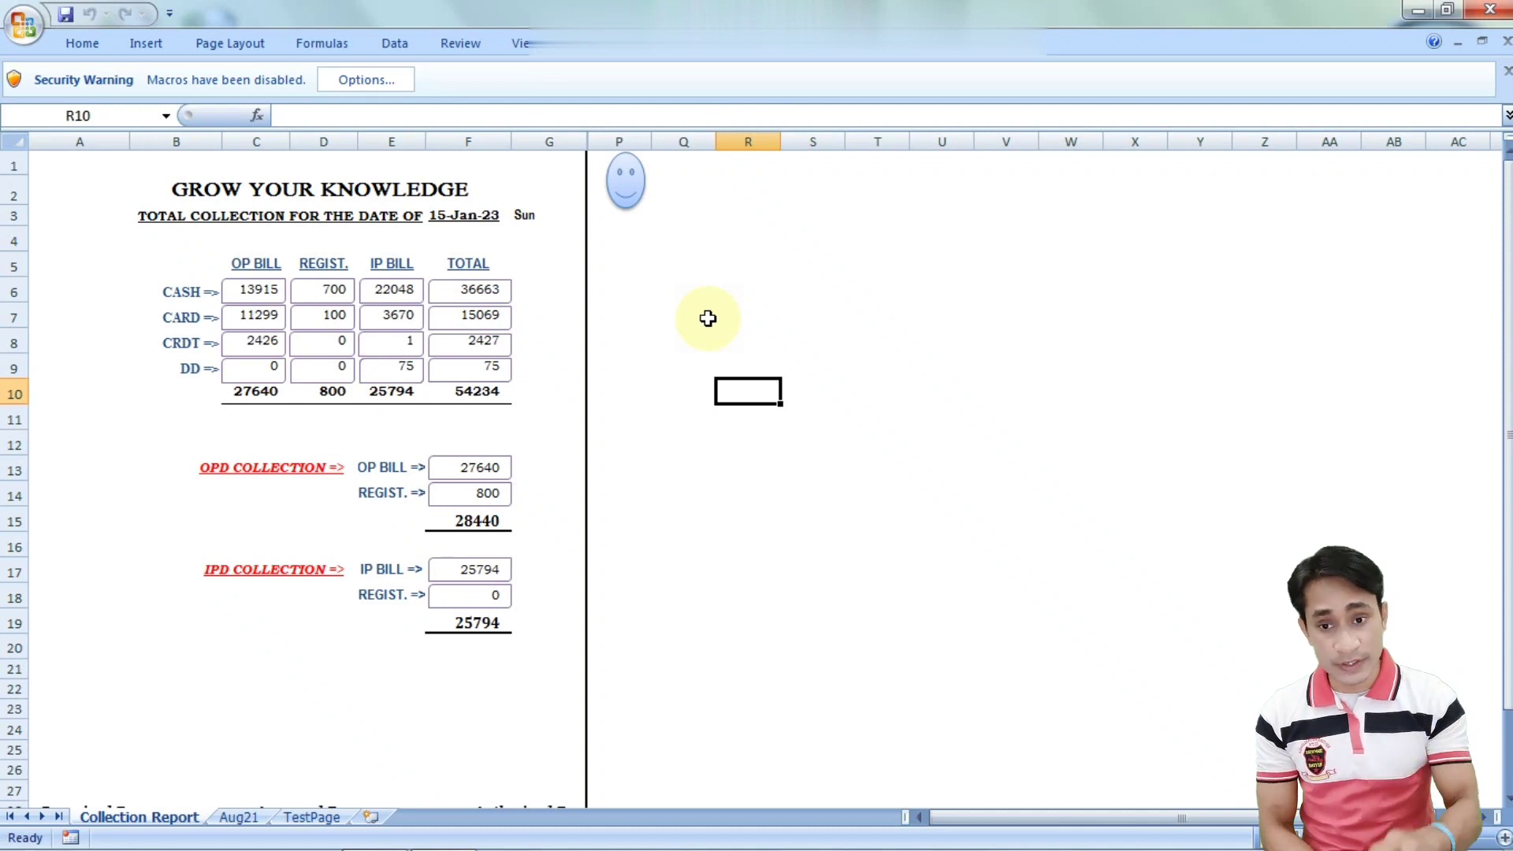
Enable the workbook's macros through the security warning options
click(389, 78)
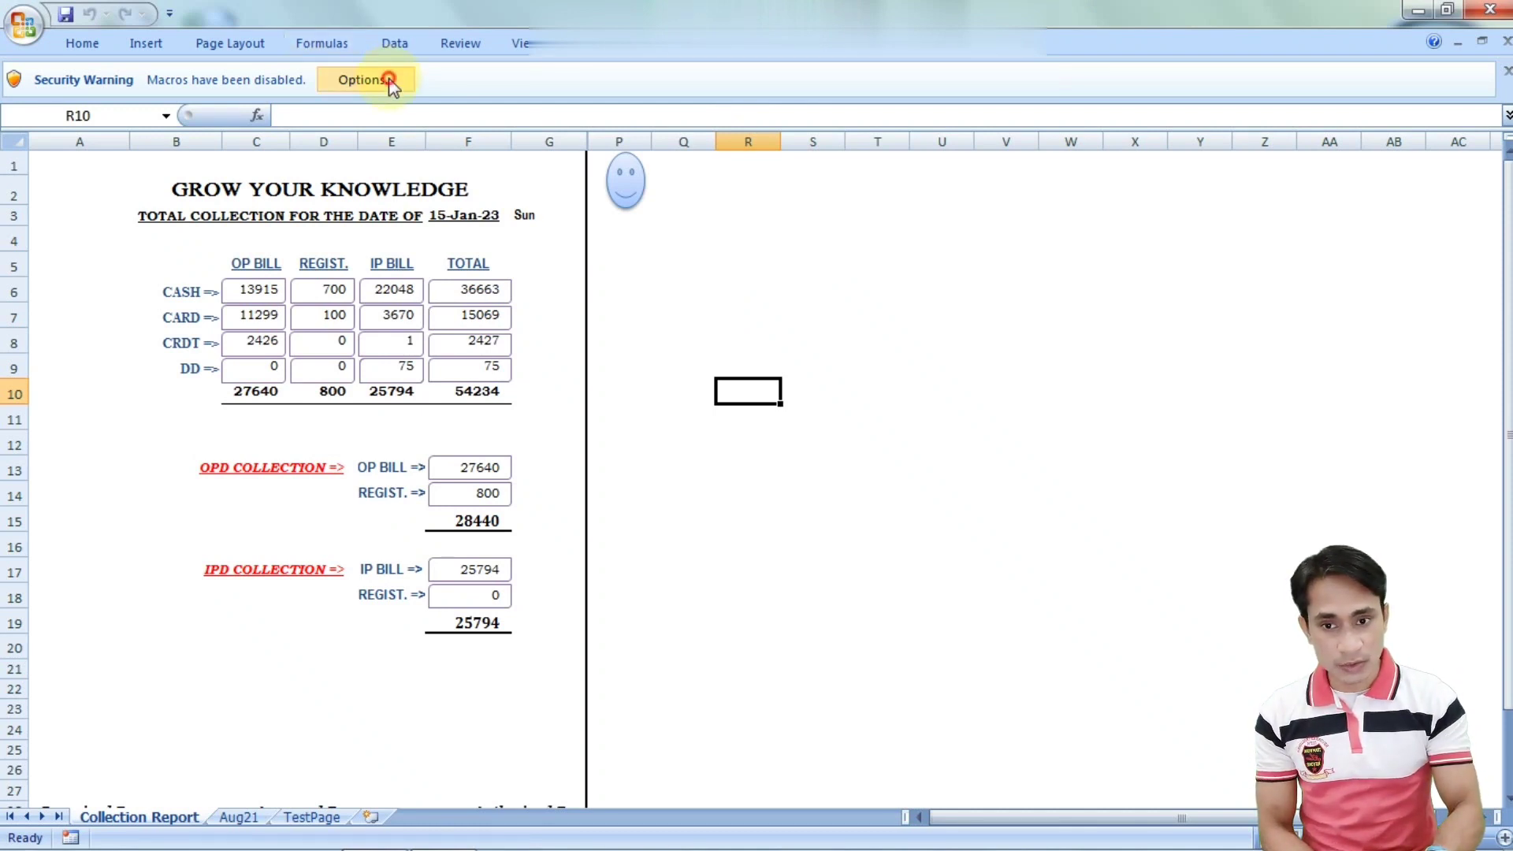
click(619, 471)
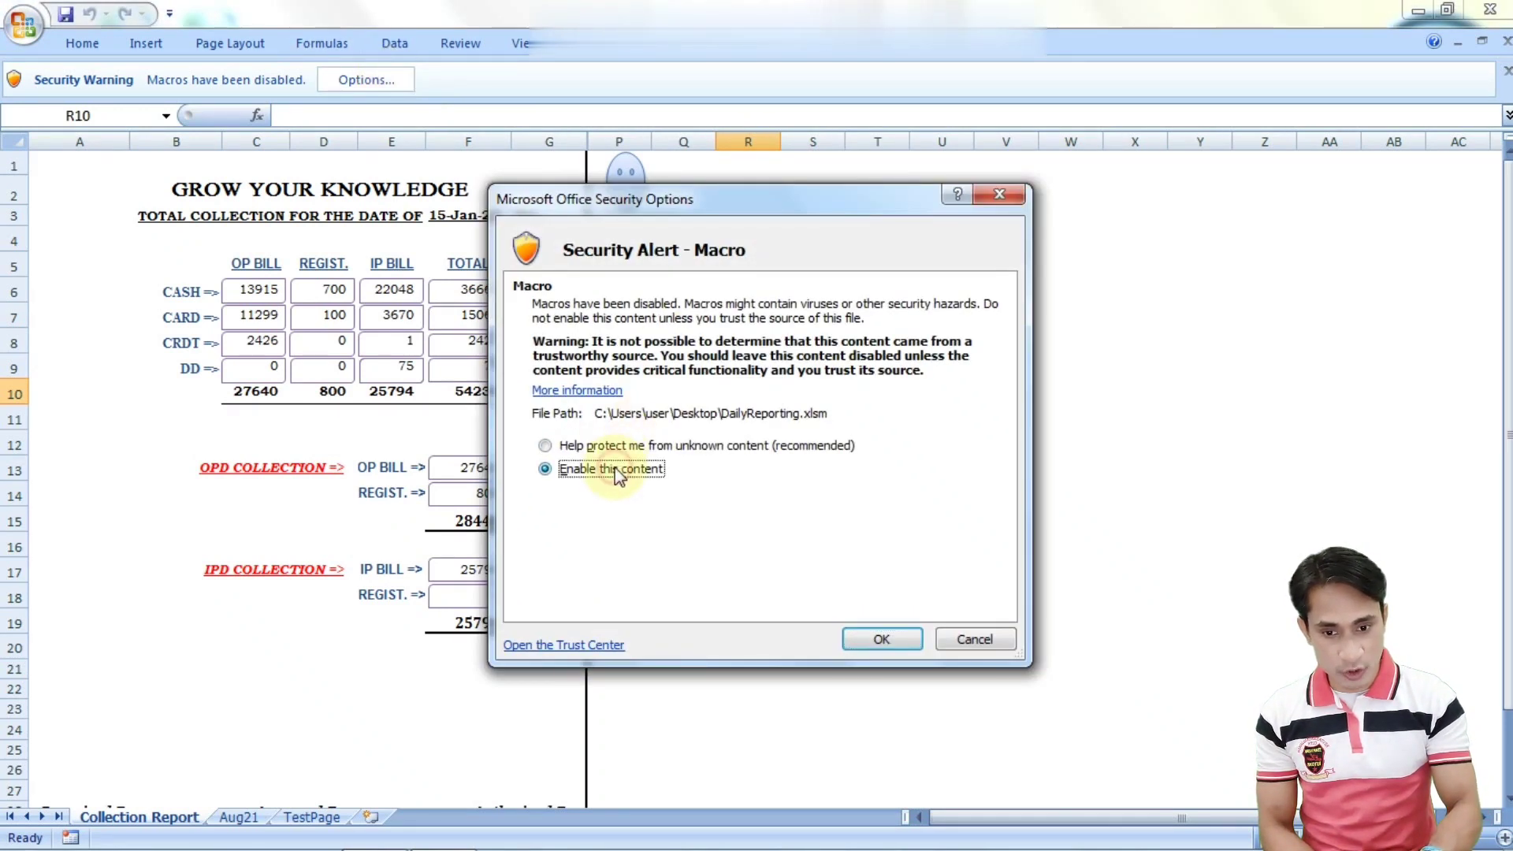
click(891, 641)
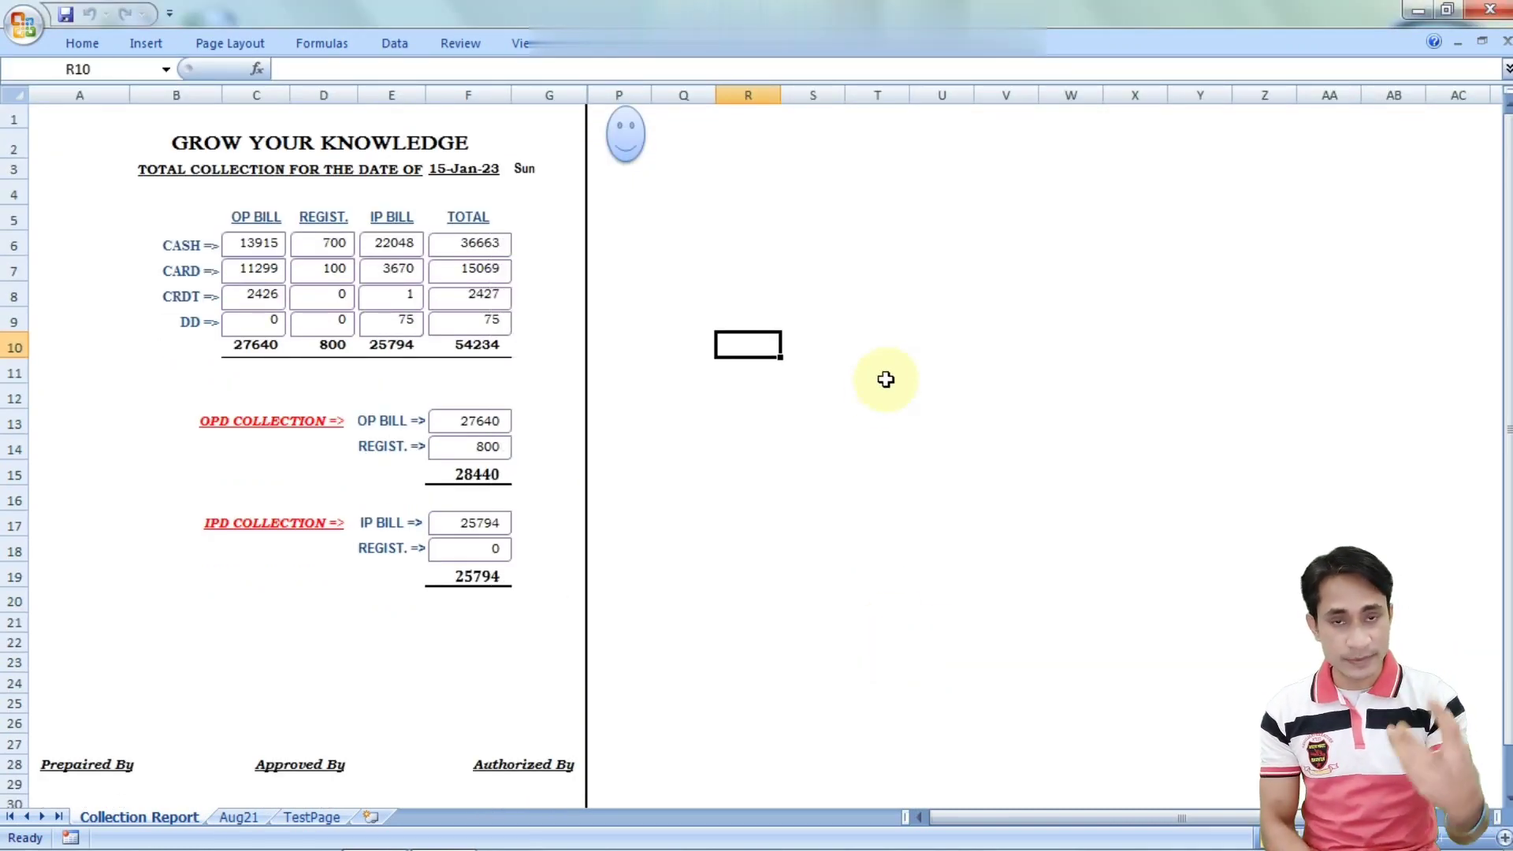
Select cells Q8 and Q5, then run the smiley shape's backup macro
click(682, 293)
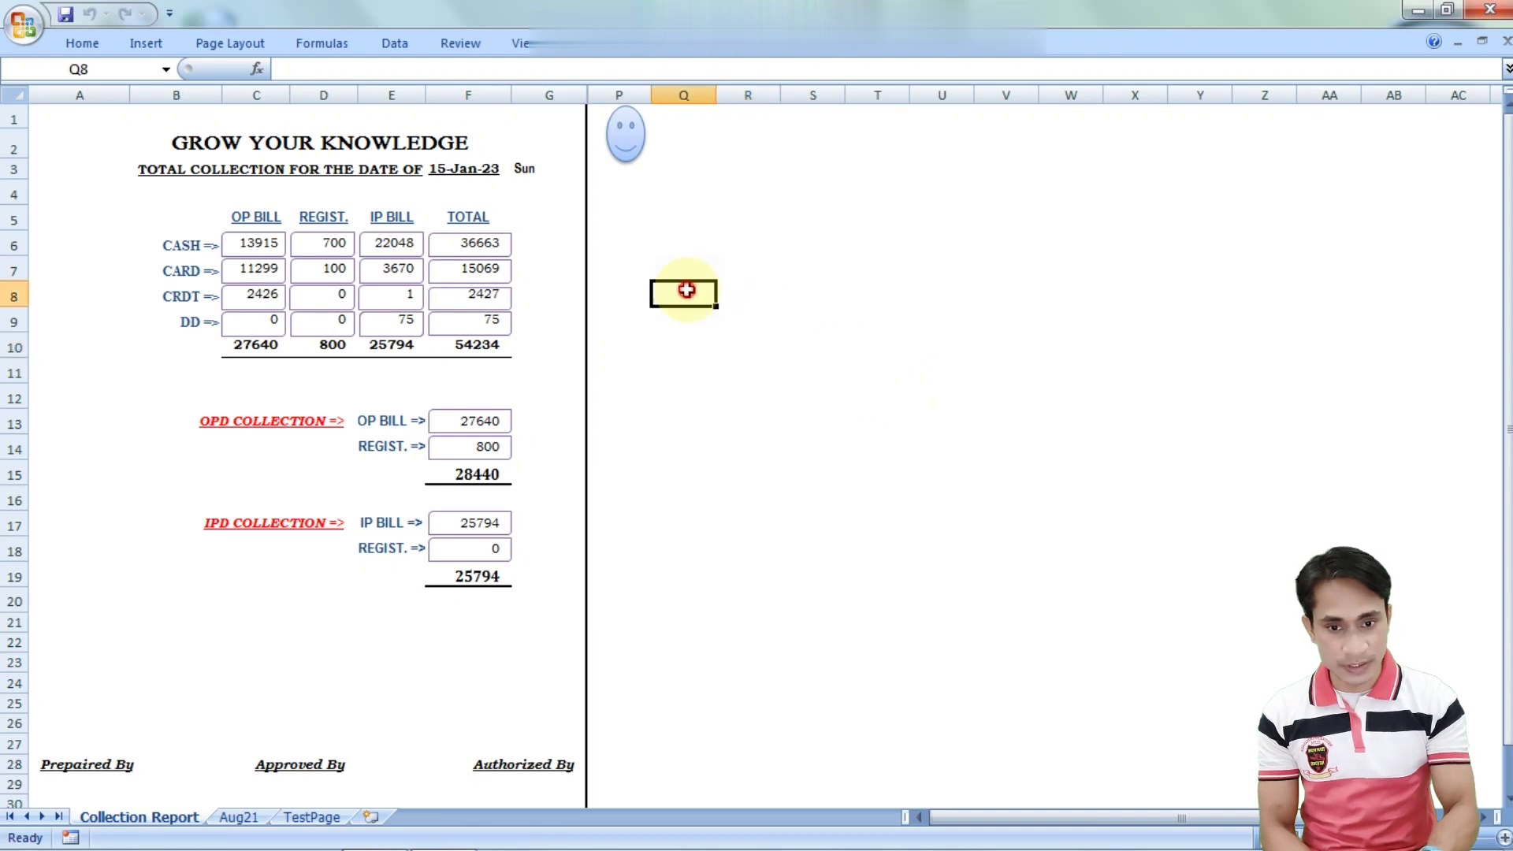
click(691, 228)
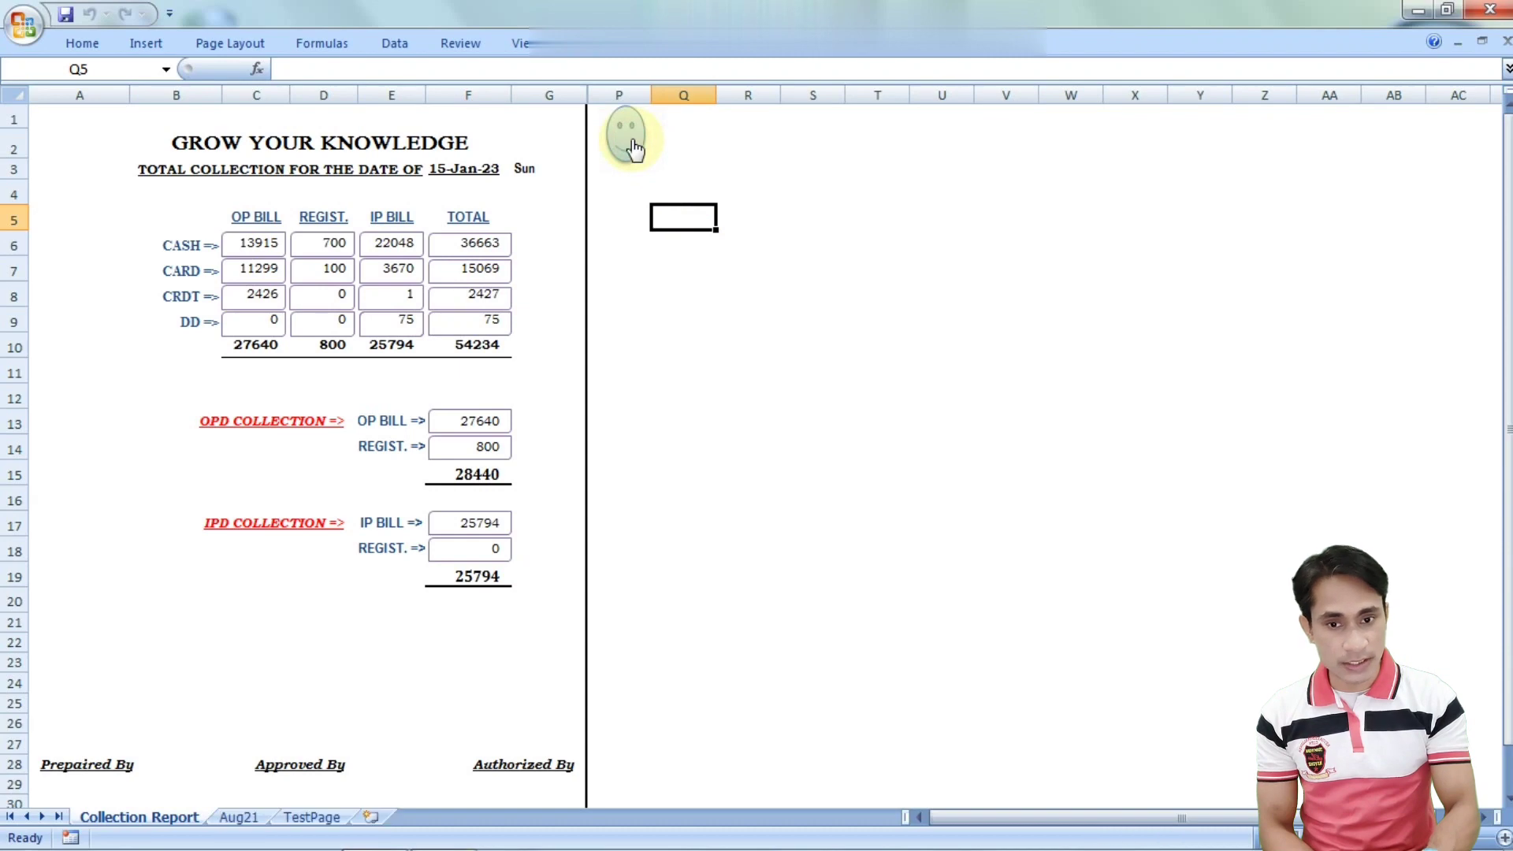
click(1418, 11)
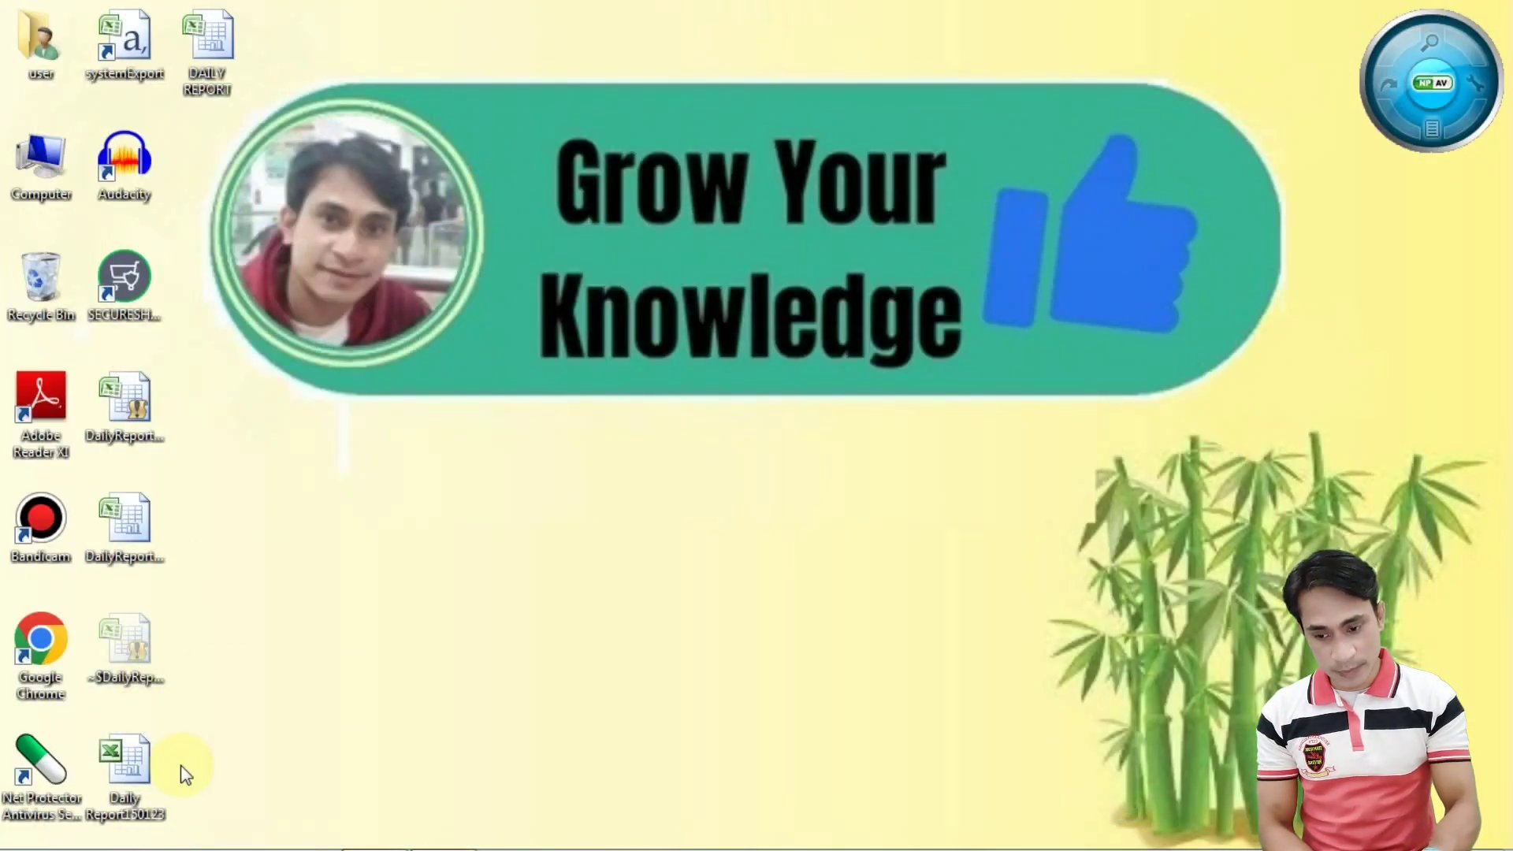
Move the Daily Report150123 backup file to the middle of the desktop, then restore Excel
click(126, 803)
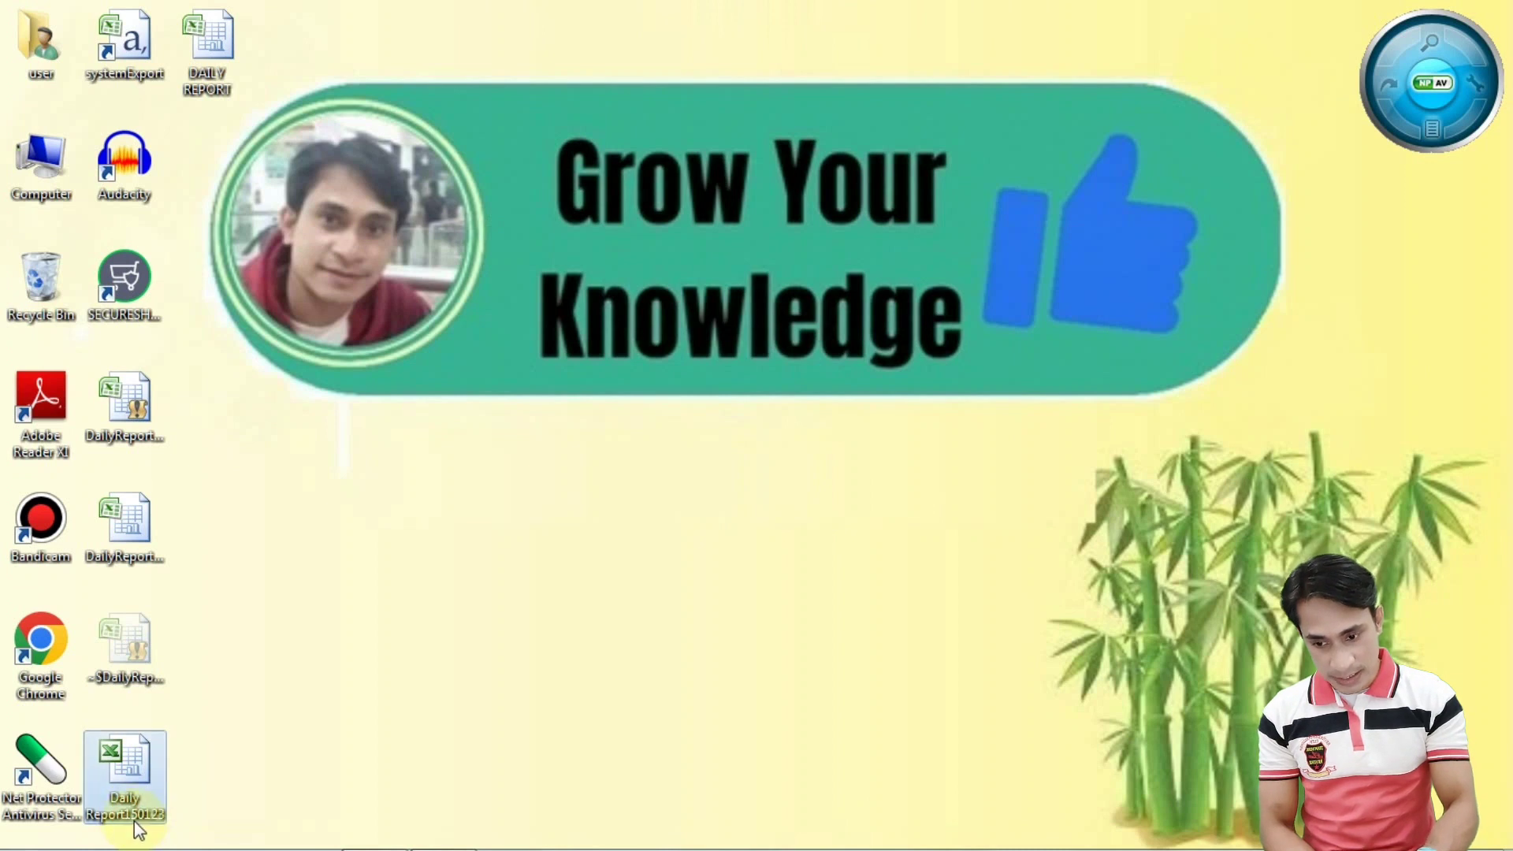
drag(143, 797, 561, 524)
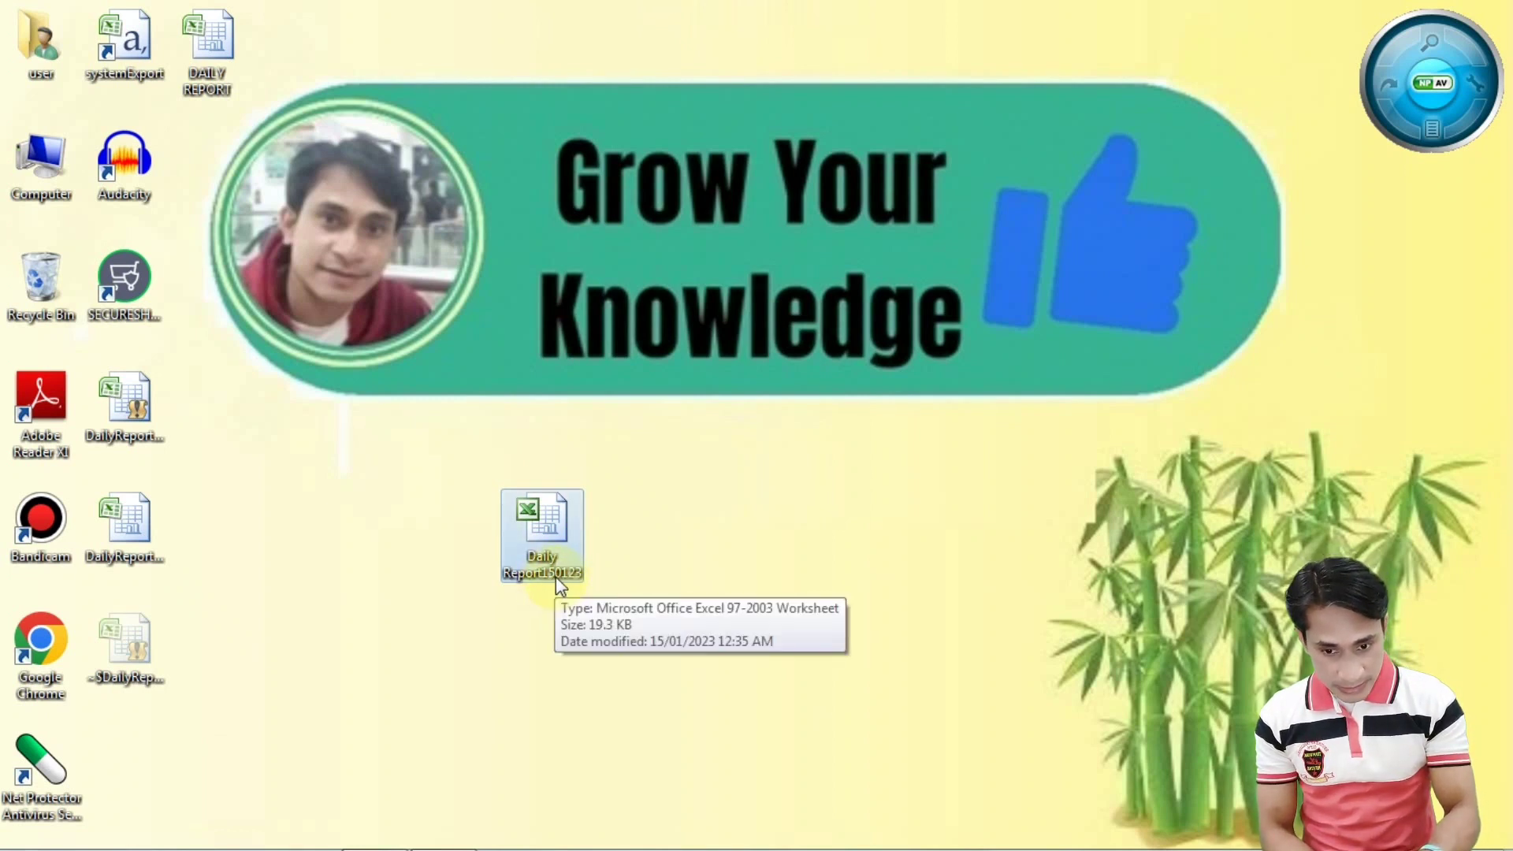
click(575, 610)
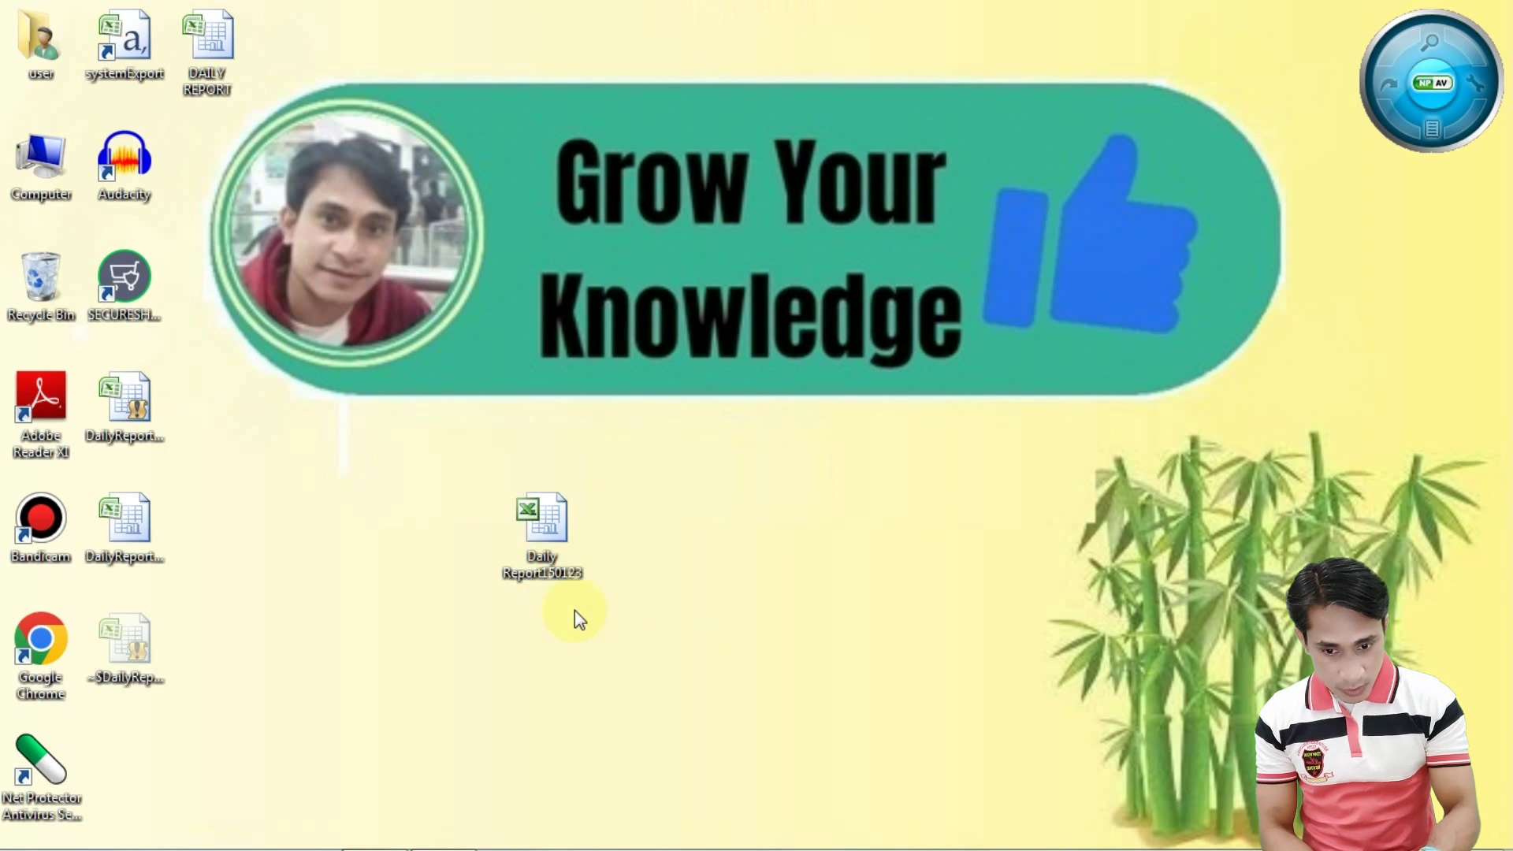
click(547, 576)
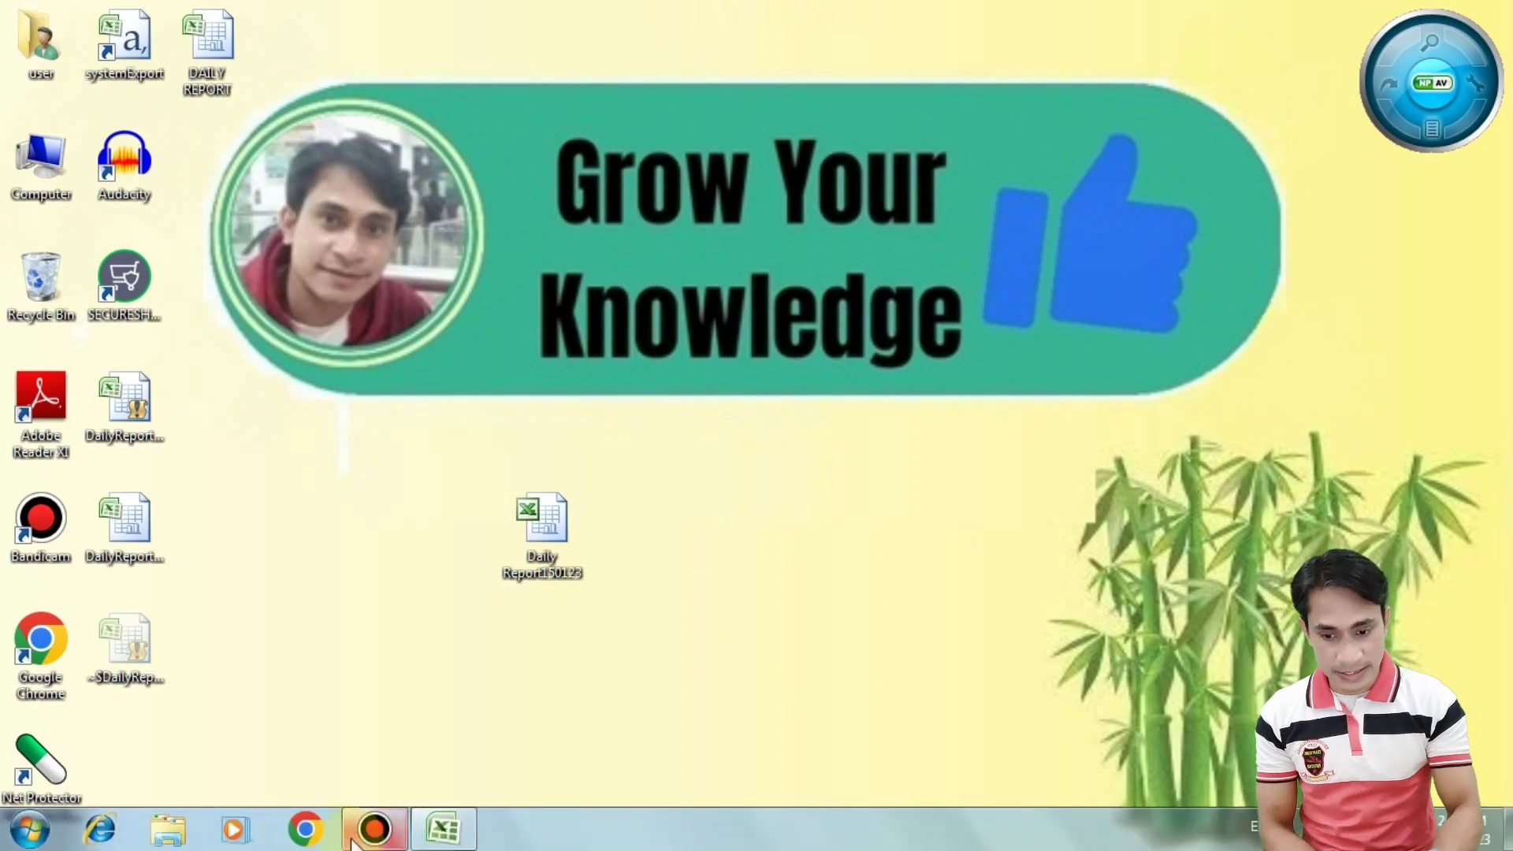
click(446, 829)
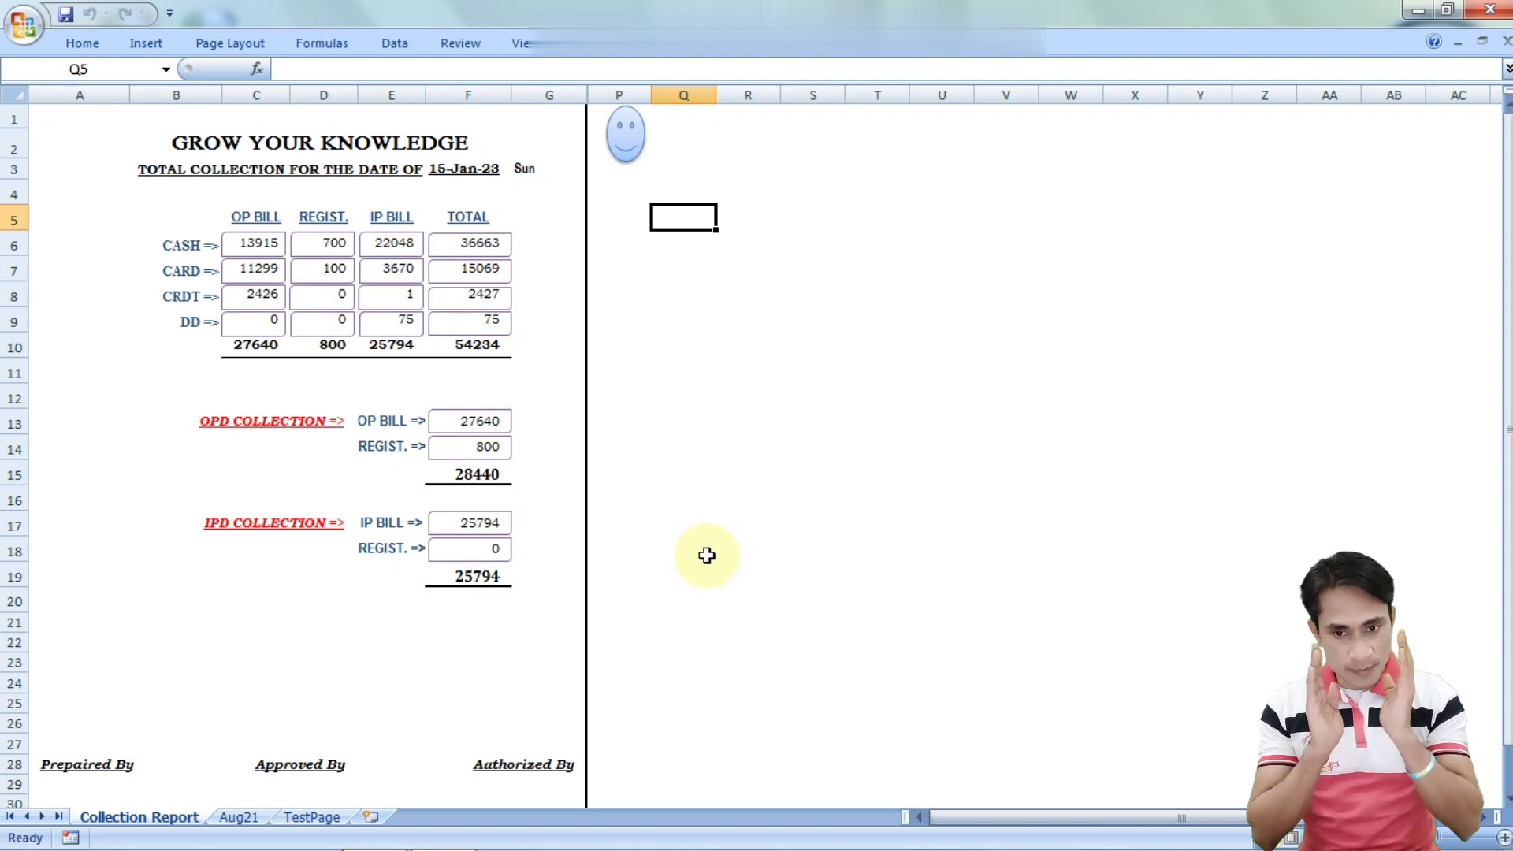
Cut the smiley shape off the sheet and insert a new Module2 in the VBA editor
right_click(630, 148)
click(678, 160)
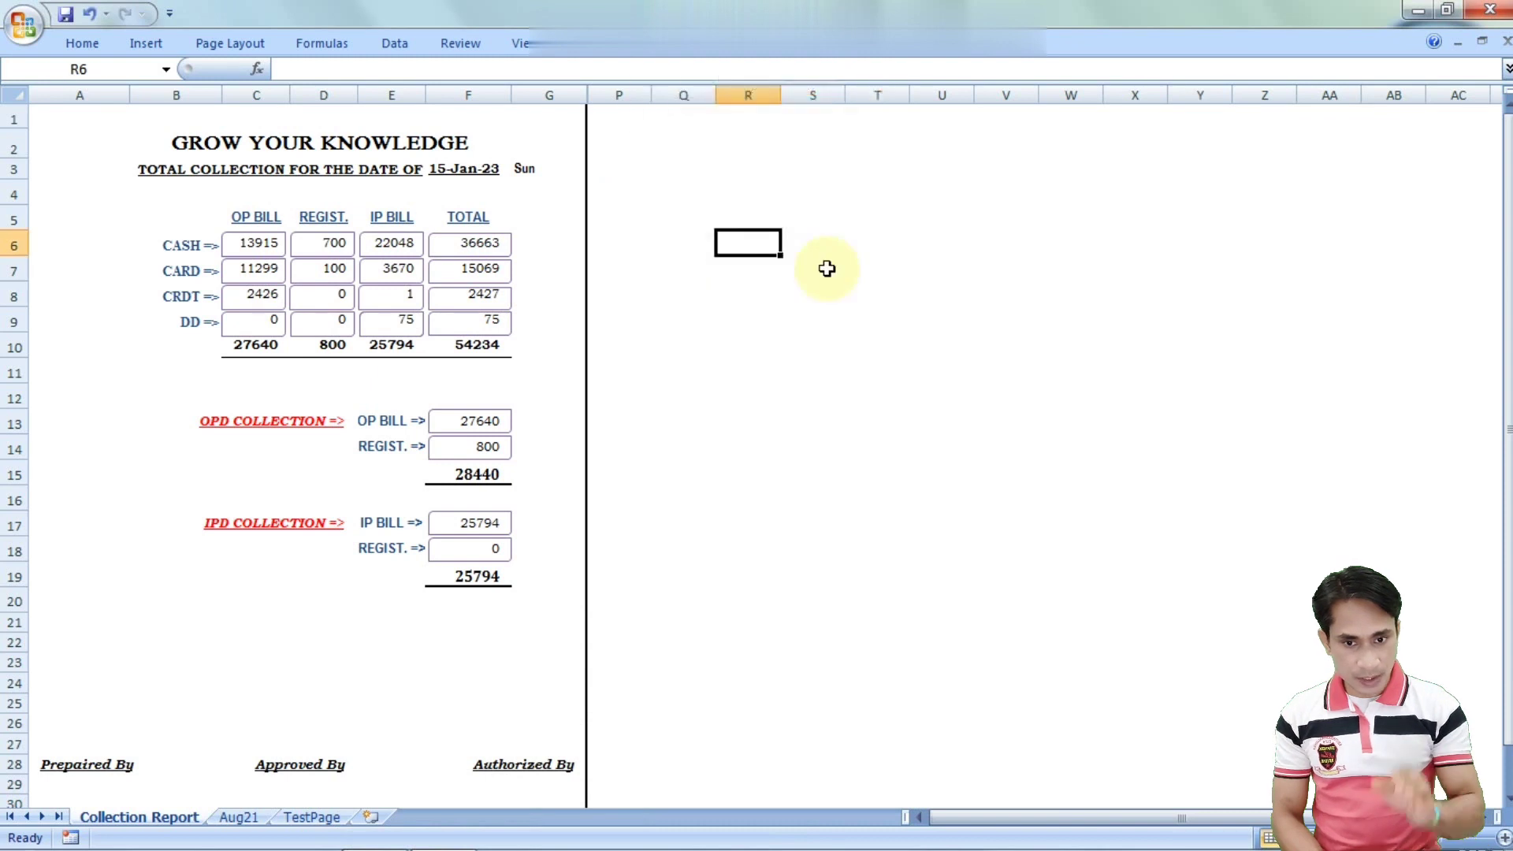
key(alt+F11)
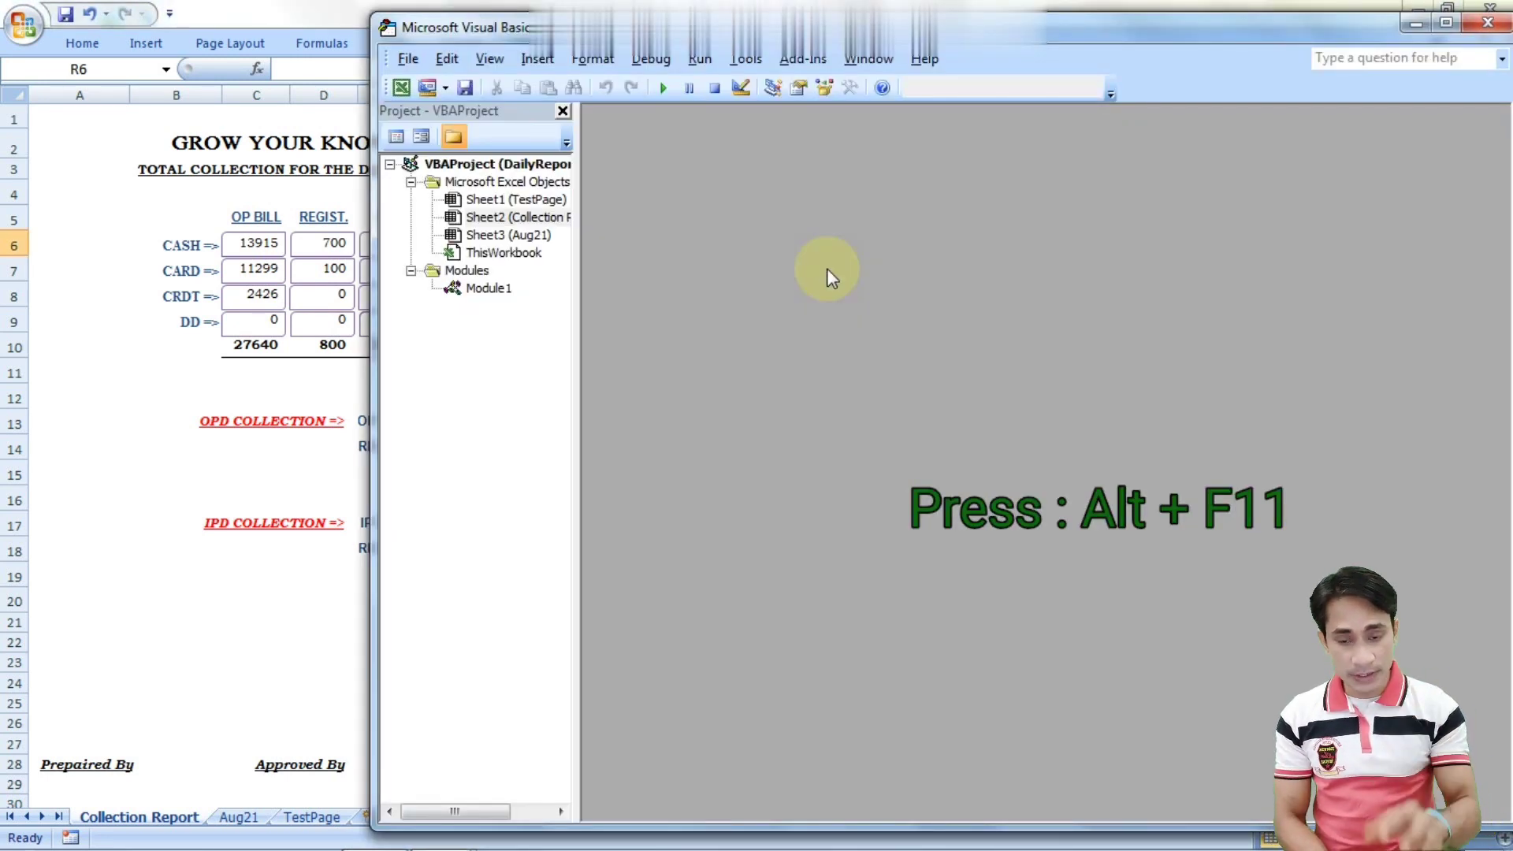
click(537, 60)
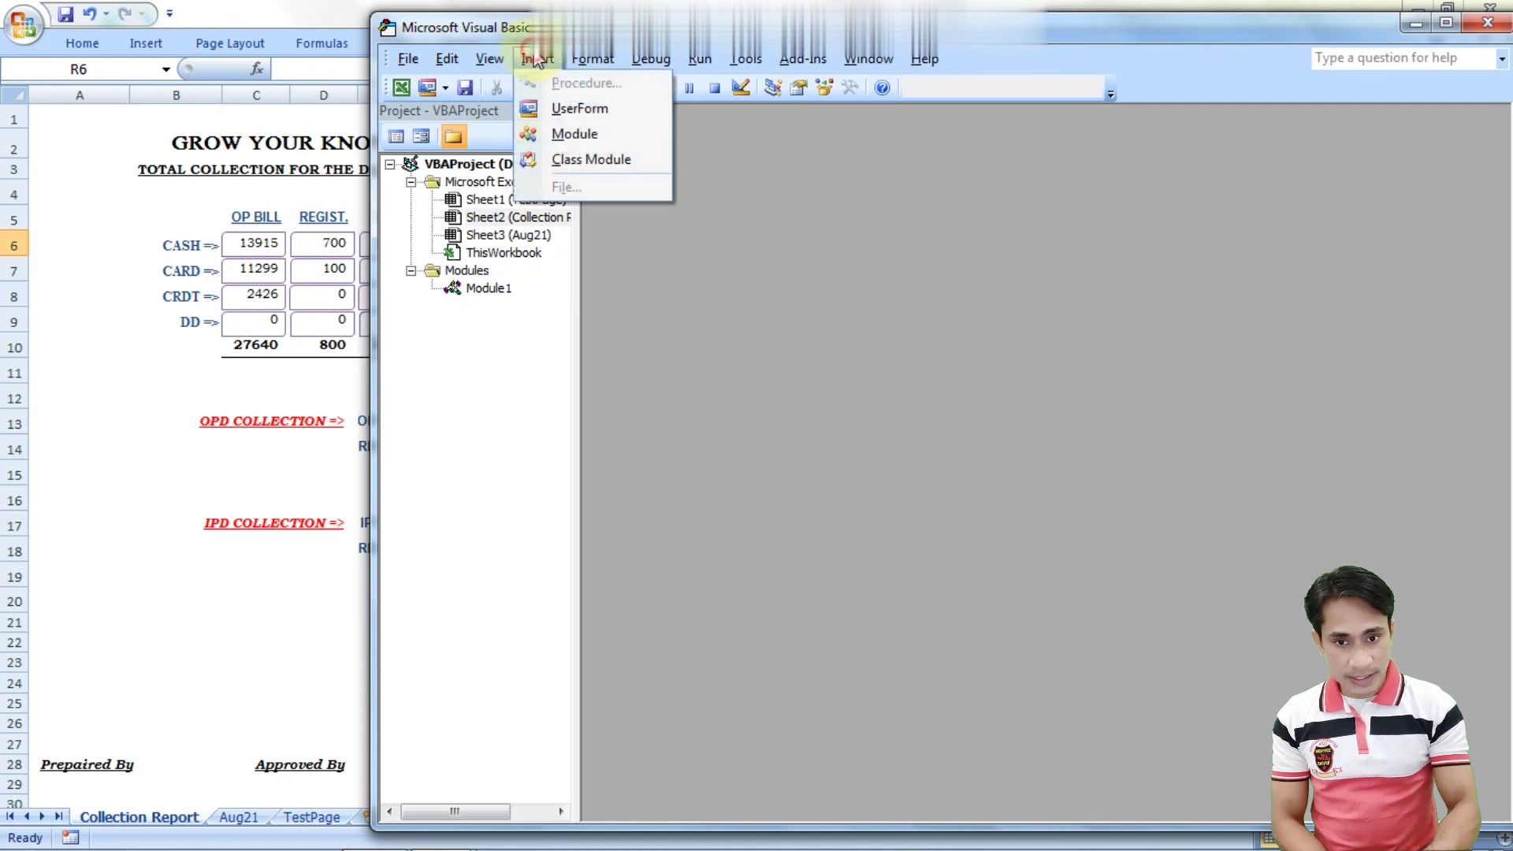
click(579, 134)
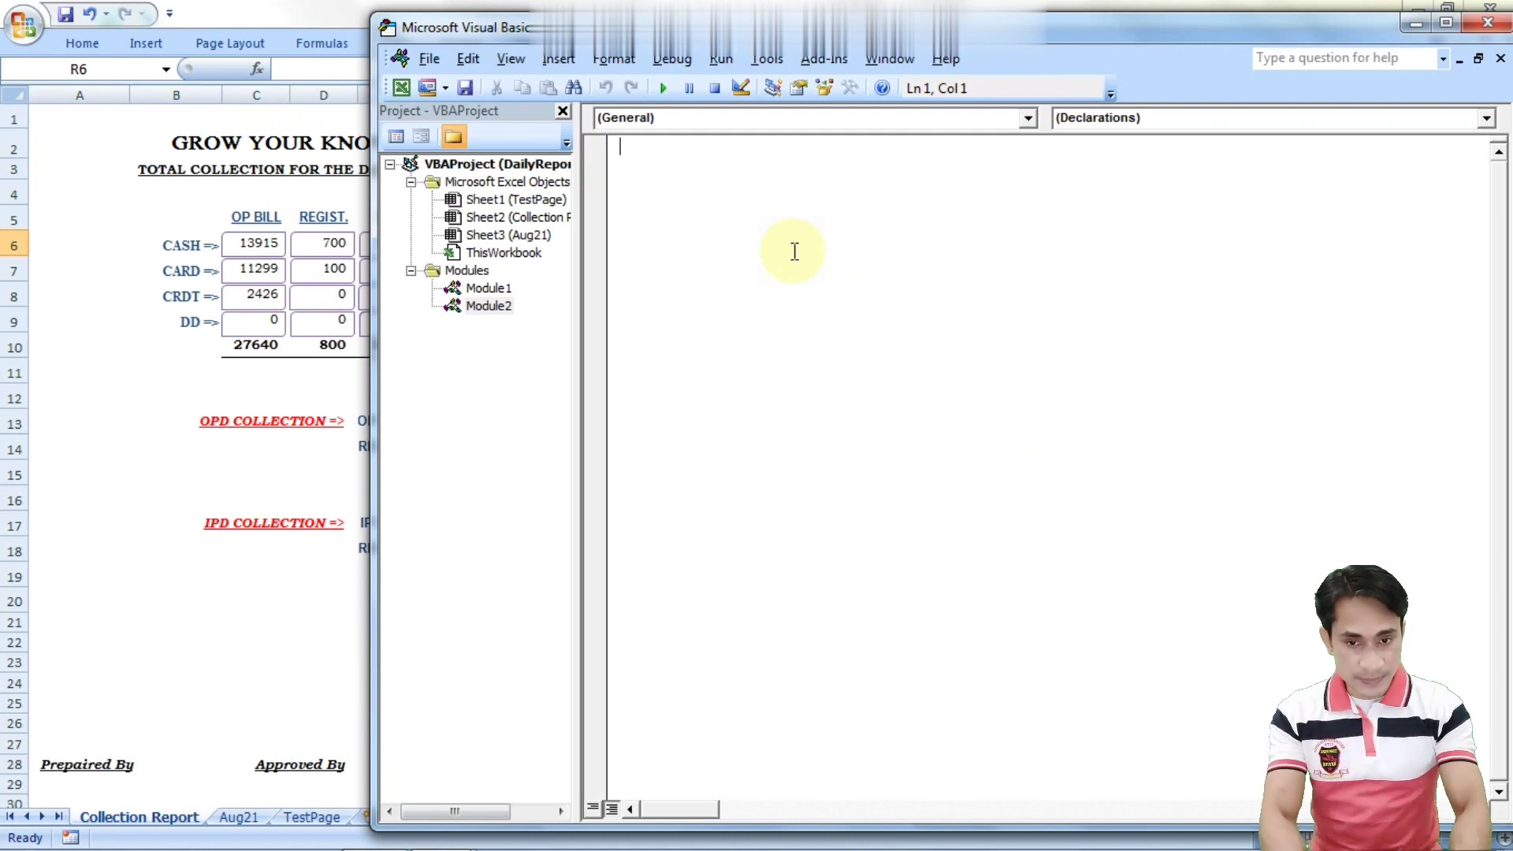
Declare a Sub Backup procedure in Module2
text(sub Backup)
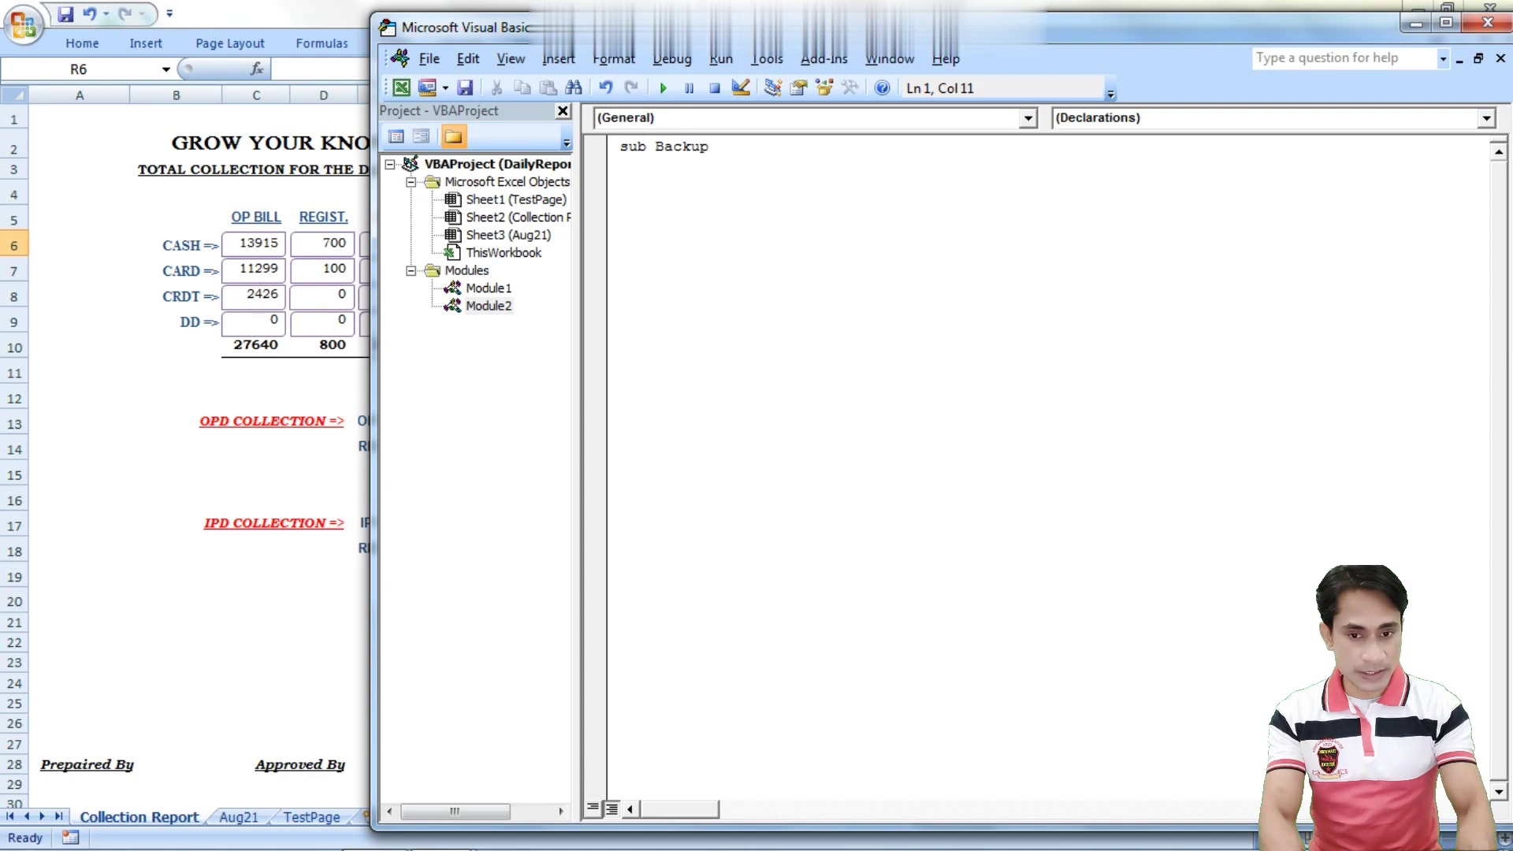
key(Return)
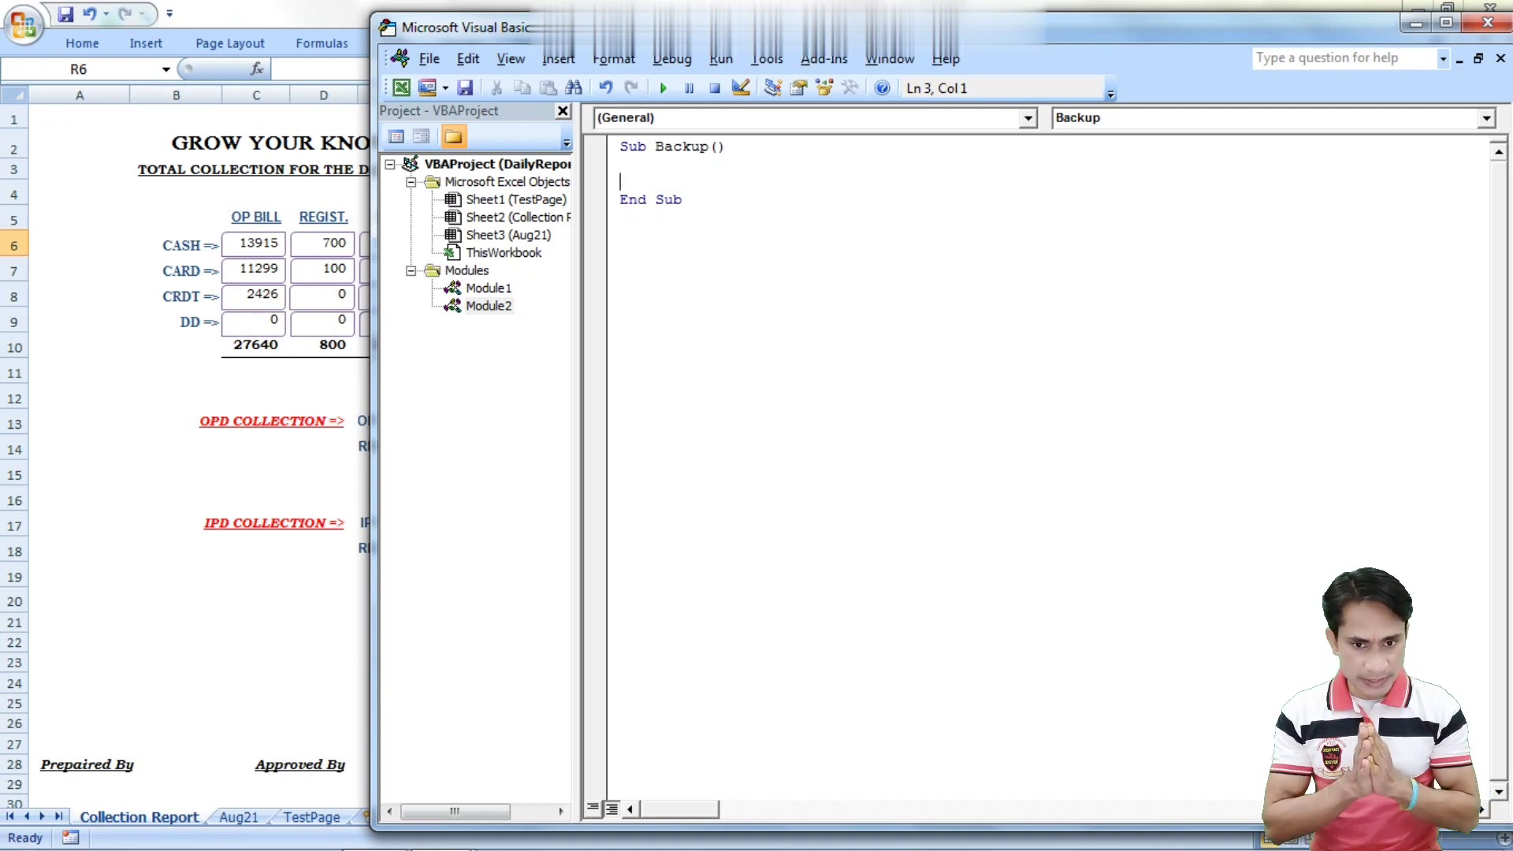
click(621, 164)
text(activeworkbook)
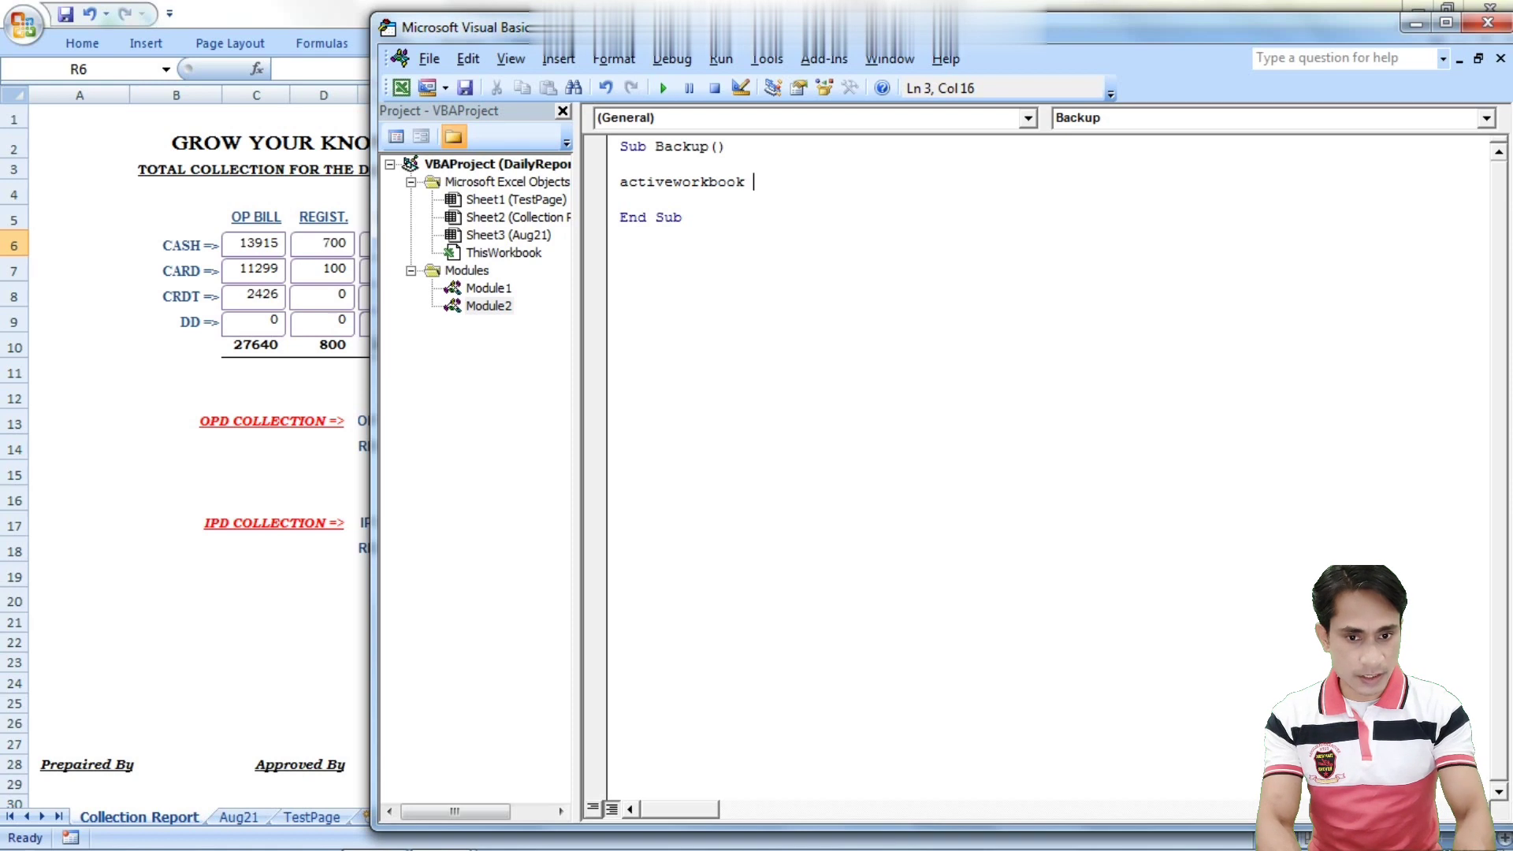
Write an ActiveWorkbook.SaveCopyAs " line inside Backup, then minimize the editor
key(BackSpace)
text(.save)
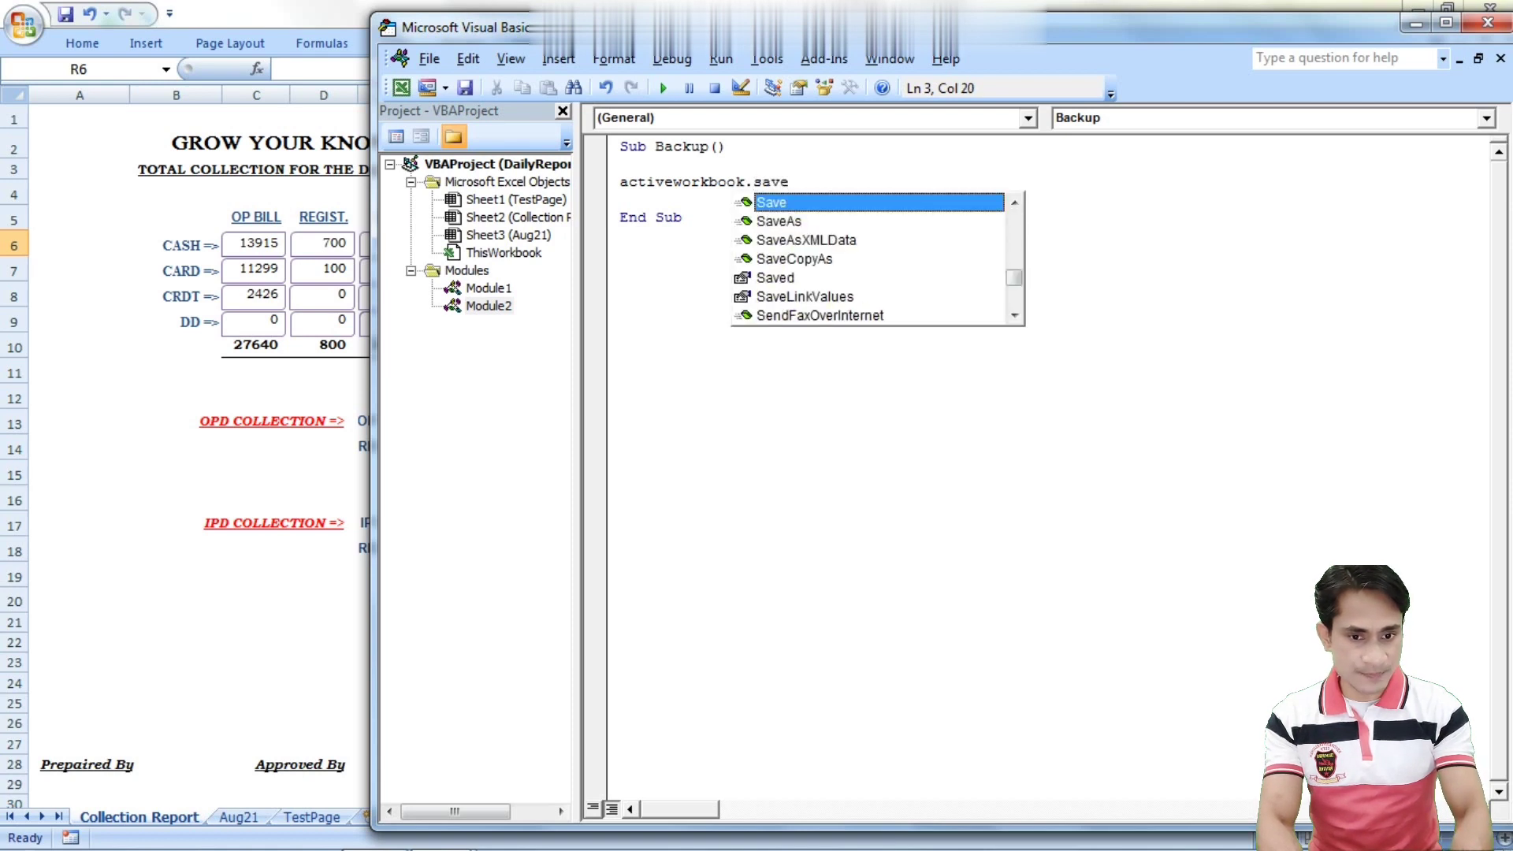
text(as)
key(Tab)
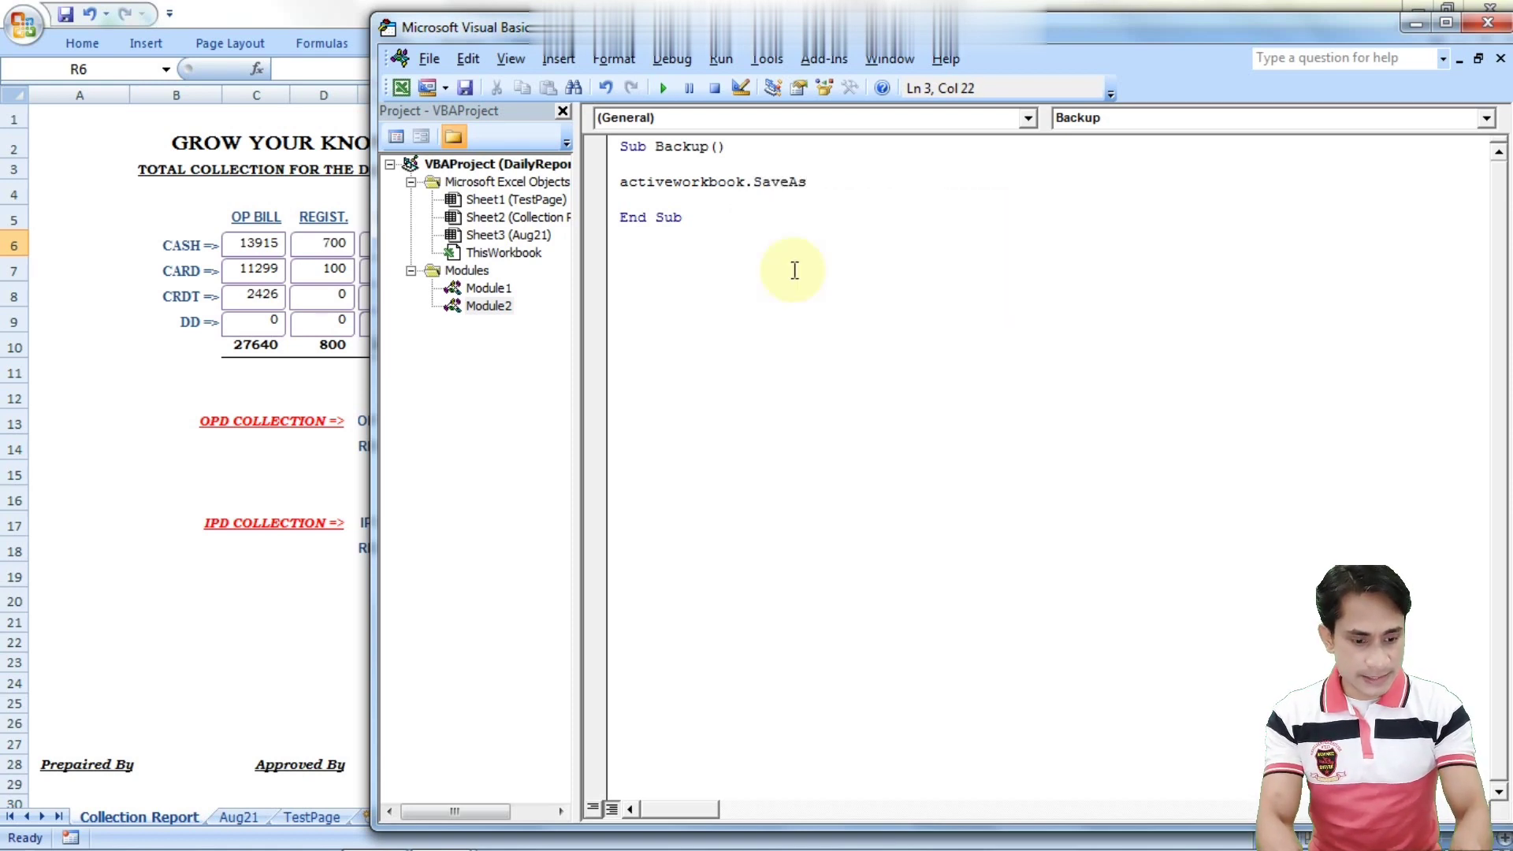
text( c)
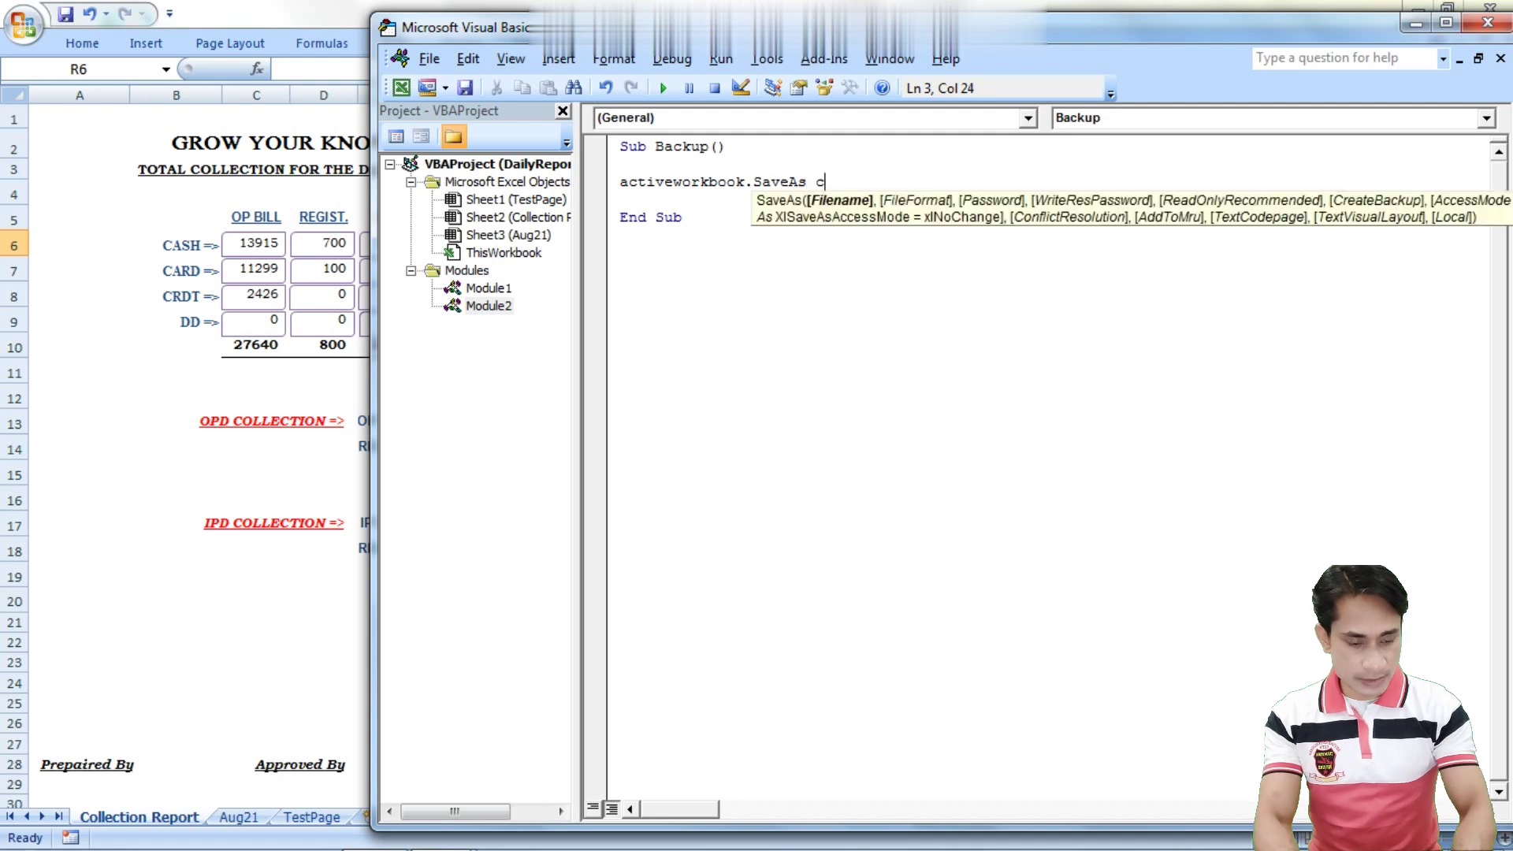
key(BackSpace)
text(")
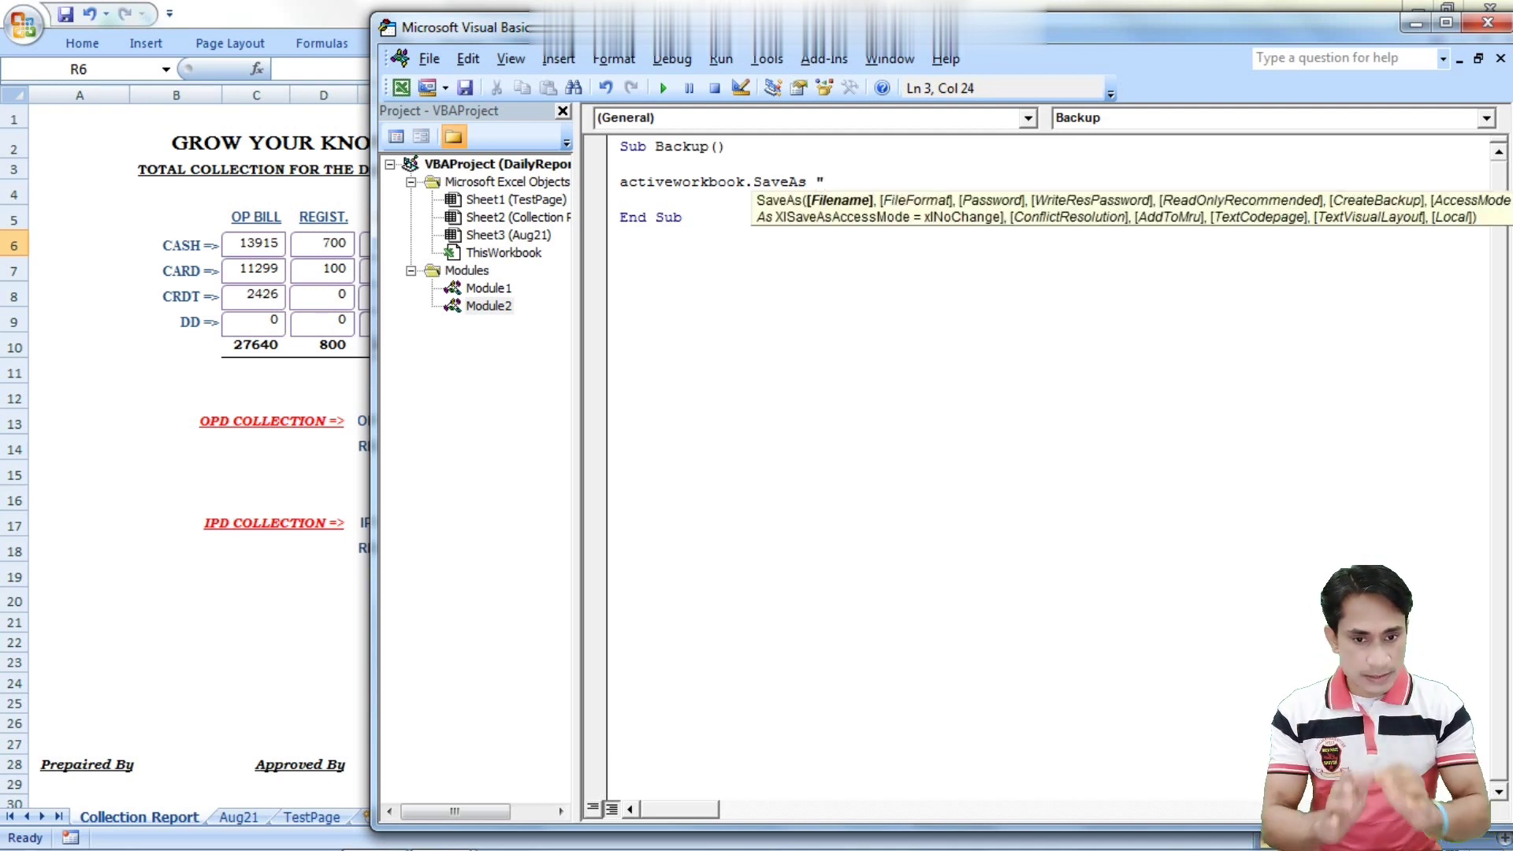
key(BackSpace)
key(BackSpace)
key(BackSpace)
key(BackSpace)
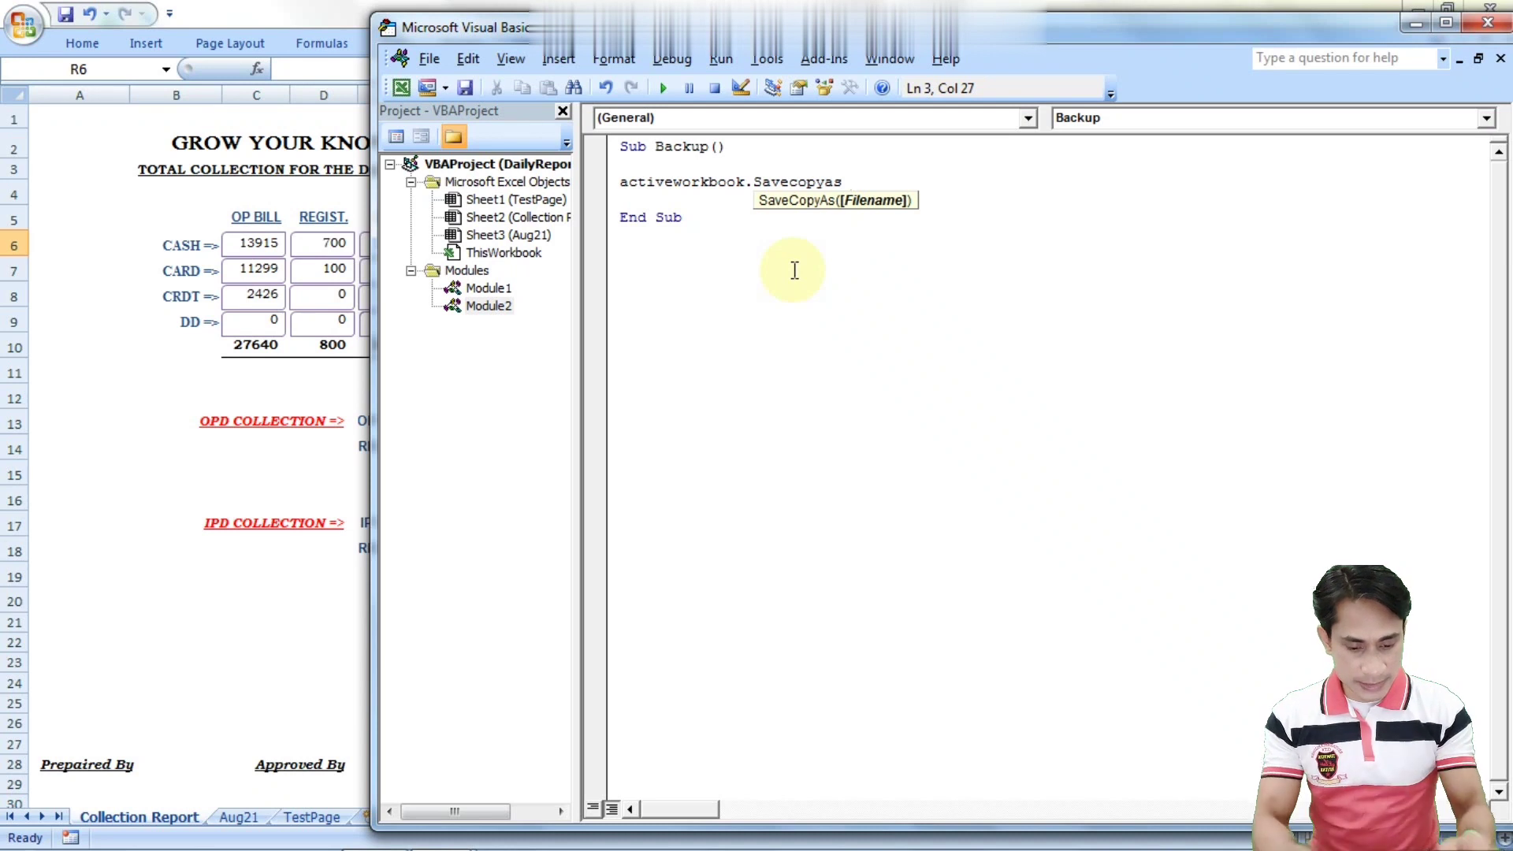
text(")
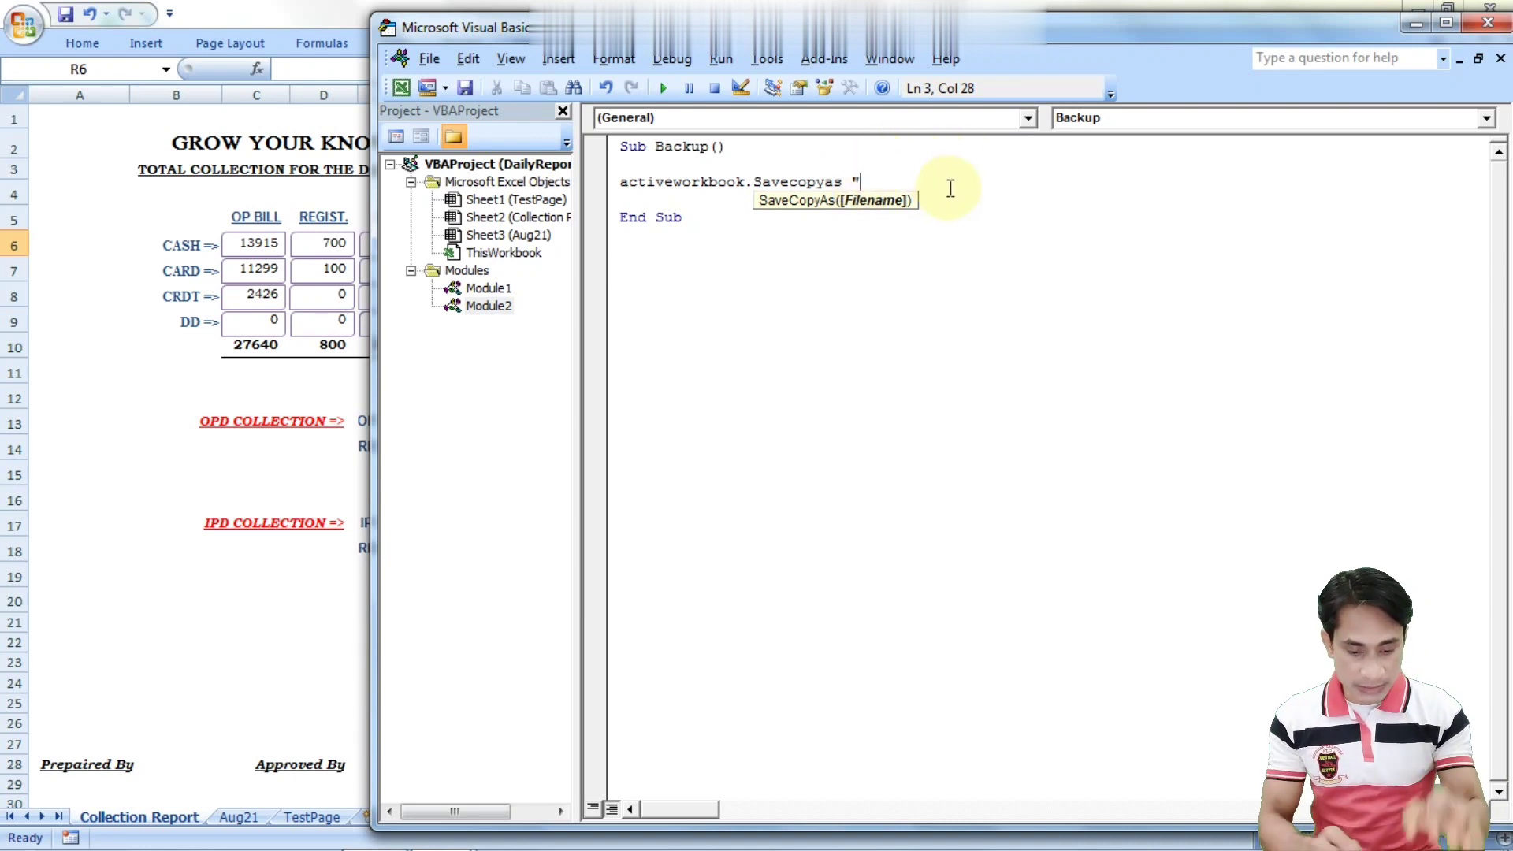
click(872, 238)
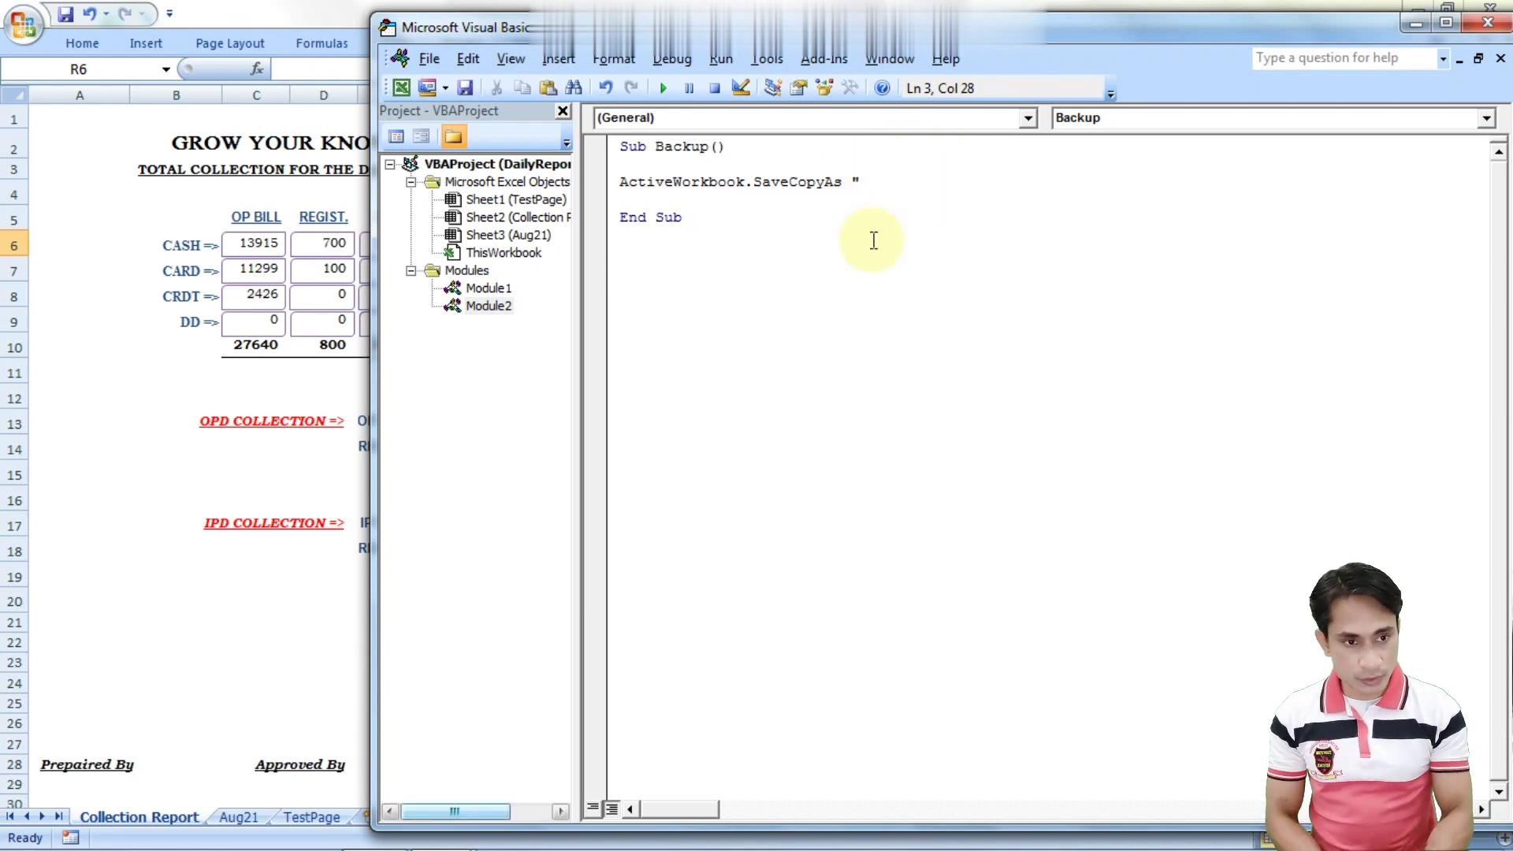
click(1412, 24)
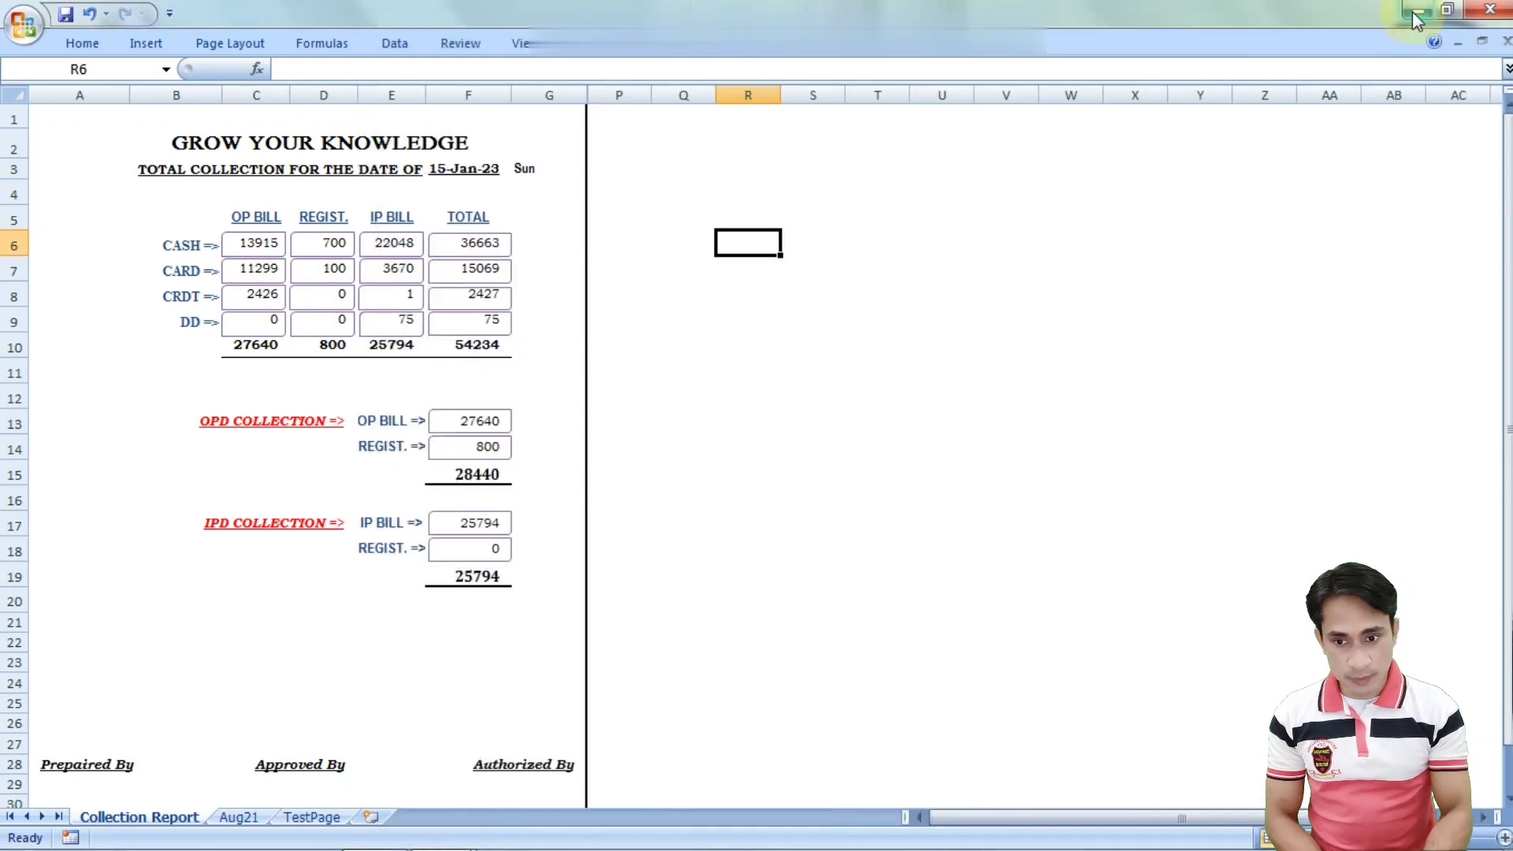
Browse to the empty Daily Reporting folder on YouTube (F:), confirm its path F:\Daily Reporting, then return to Excel
click(1412, 12)
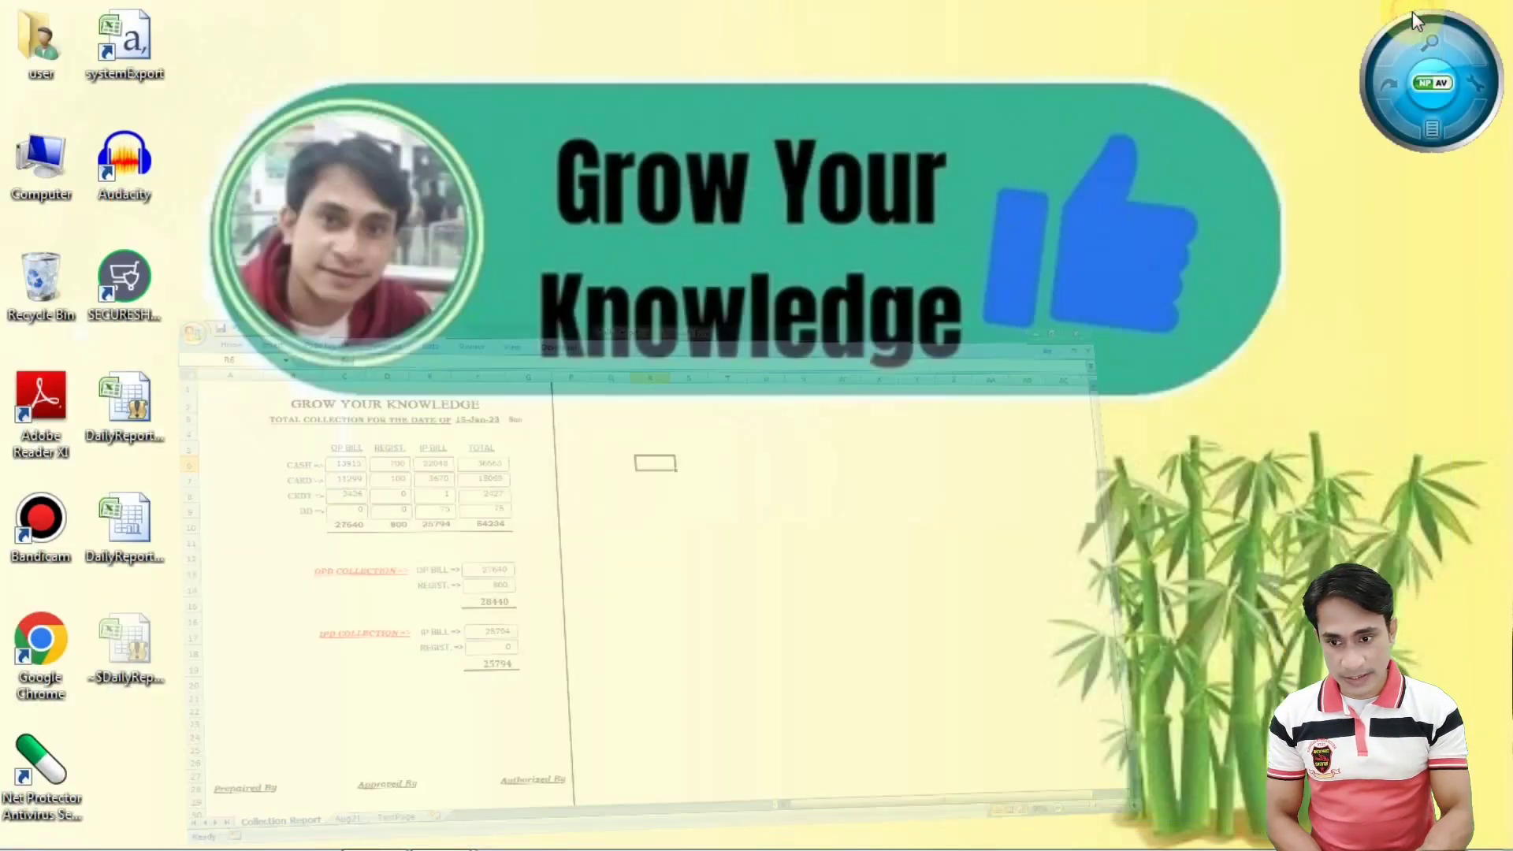
double_click(67, 162)
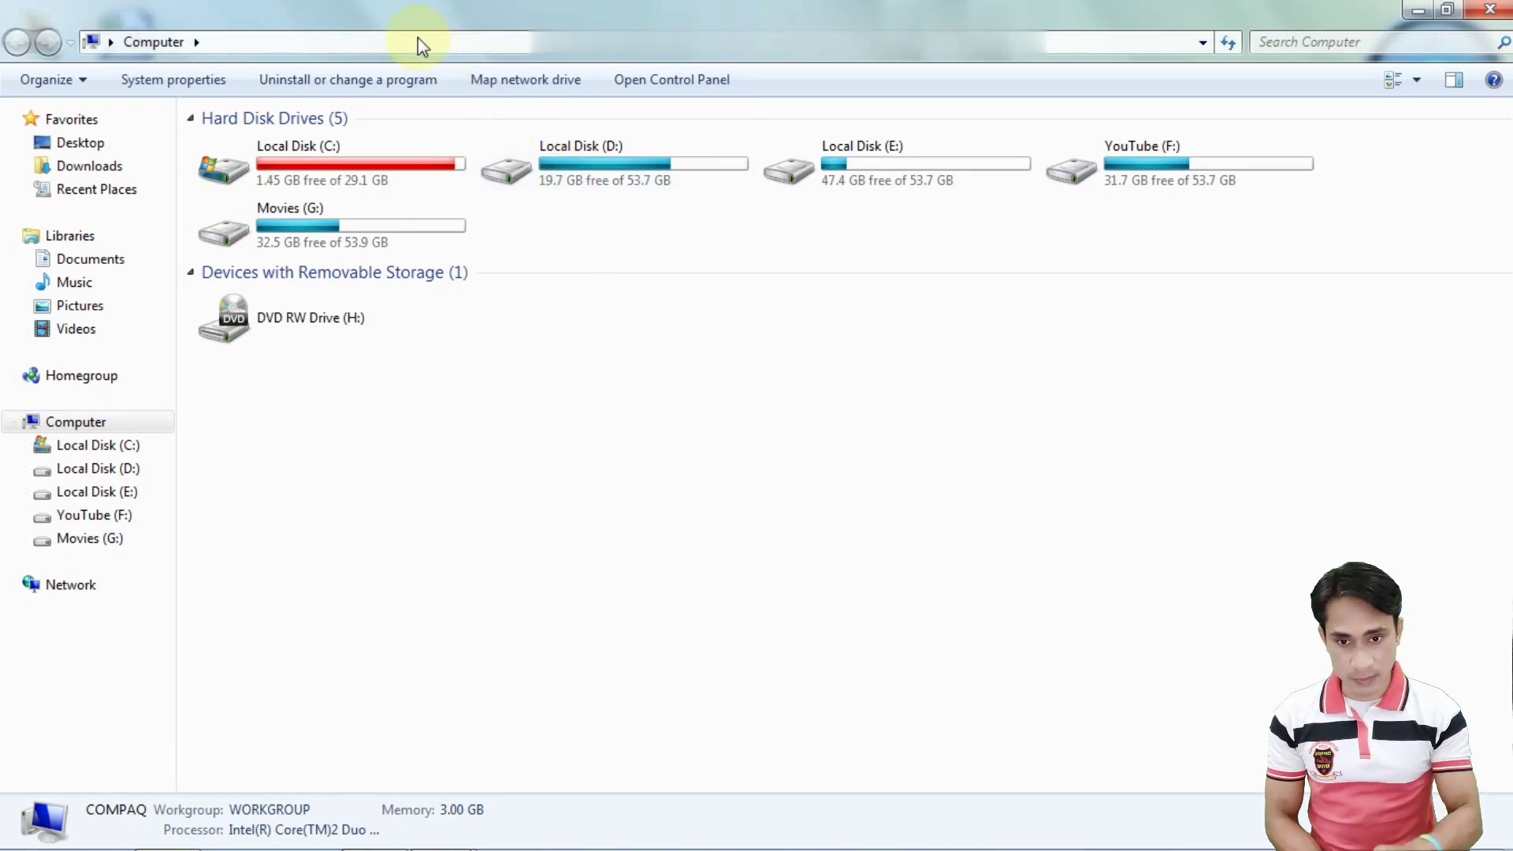
double_click(1161, 183)
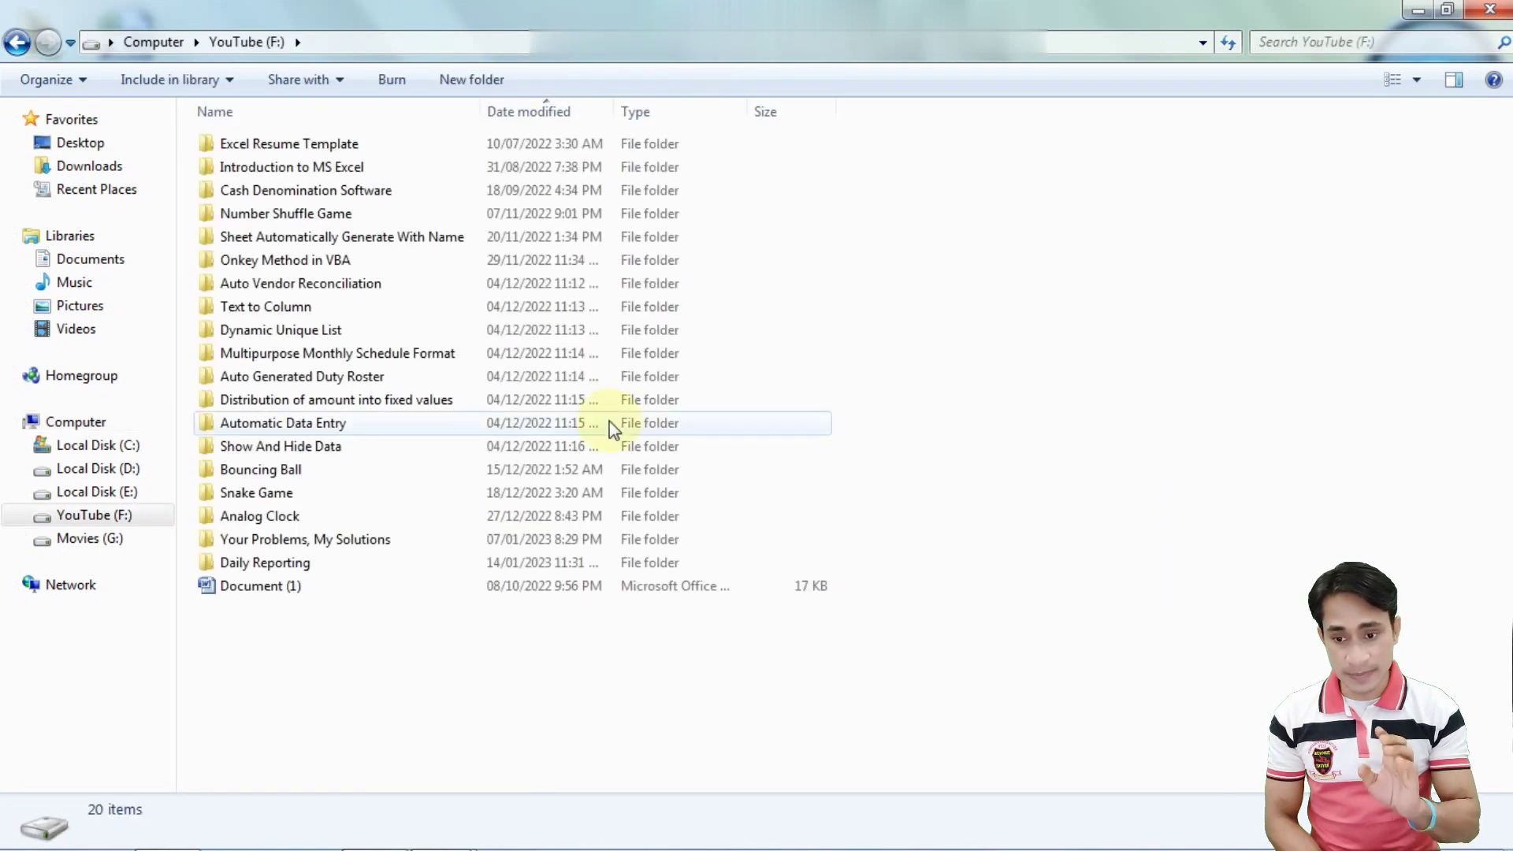
double_click(329, 565)
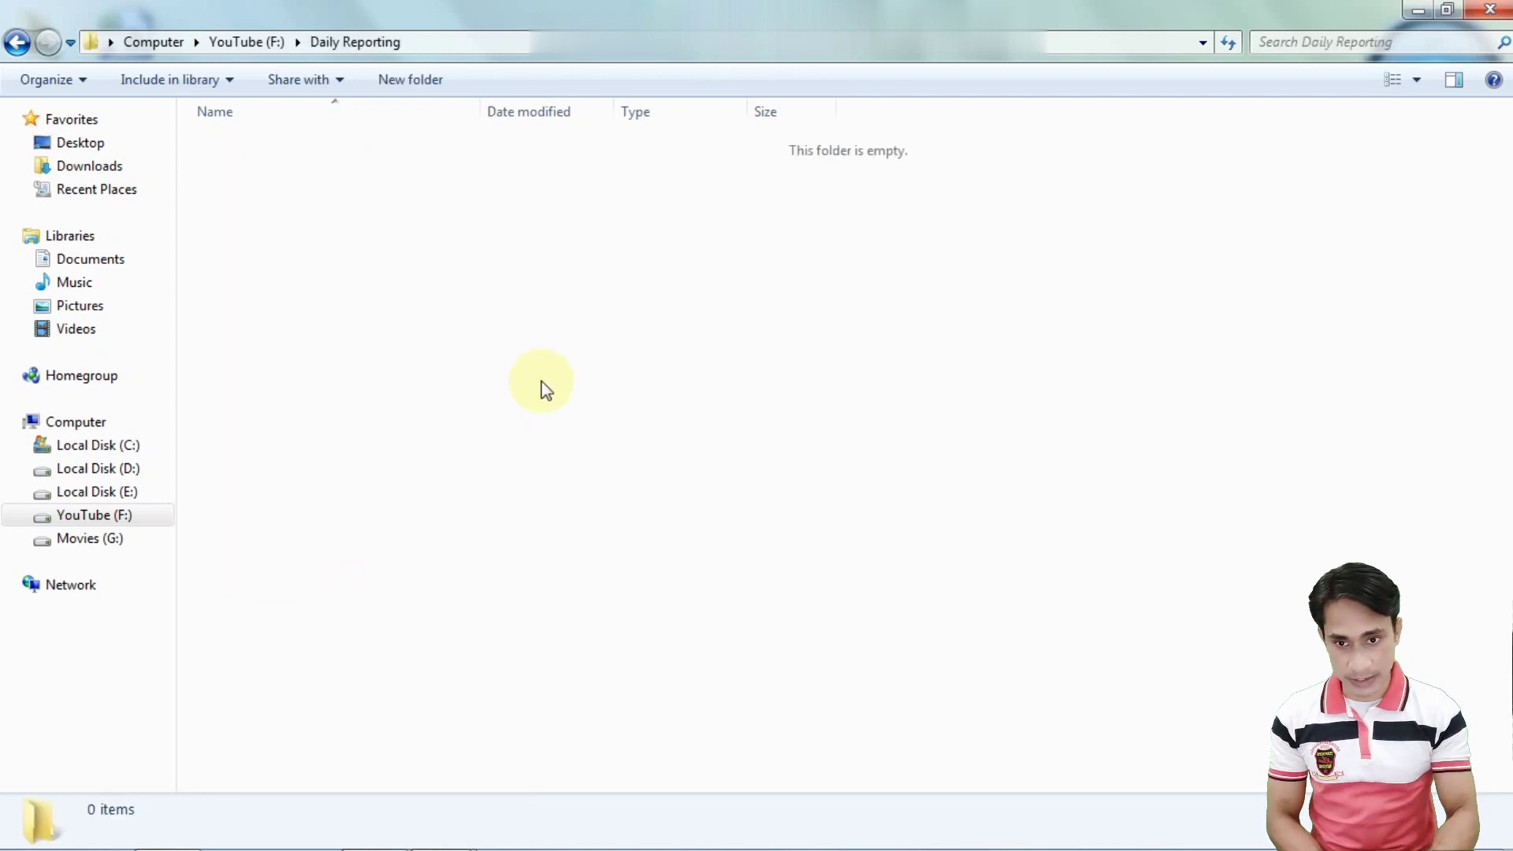
click(476, 41)
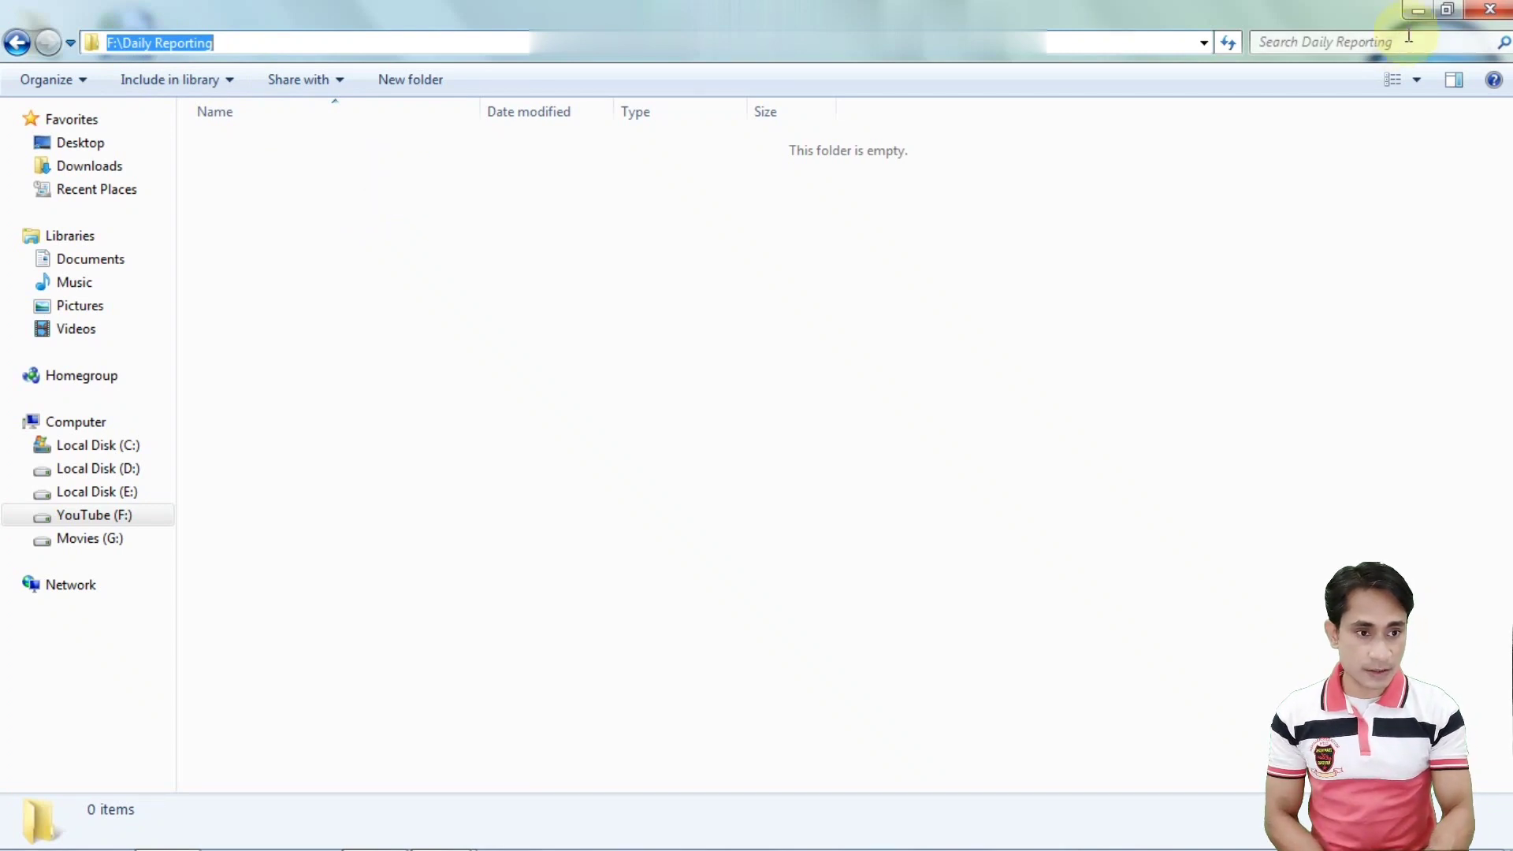
click(1488, 13)
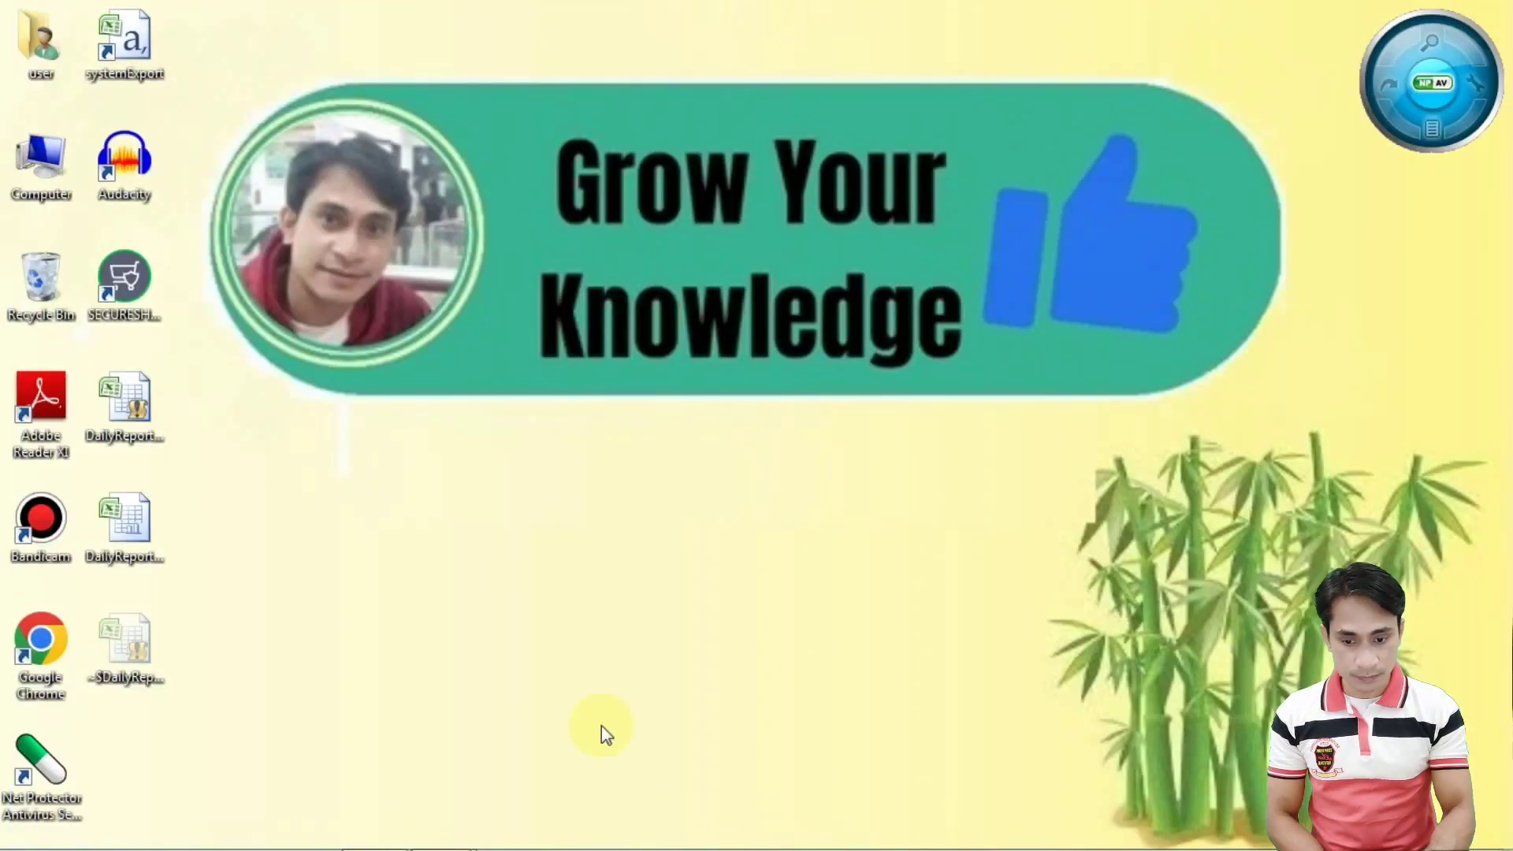
click(407, 759)
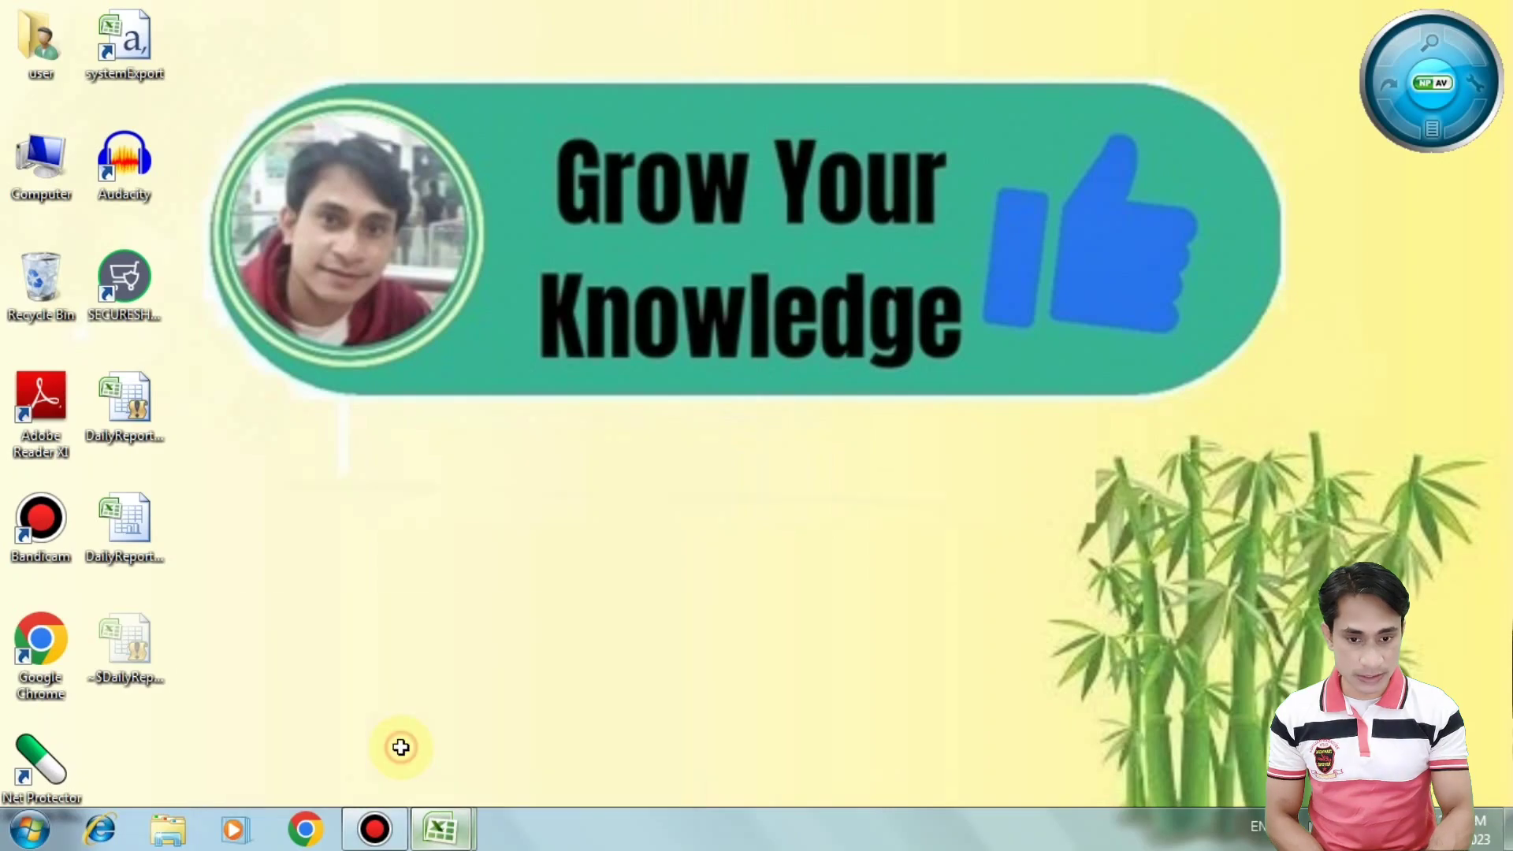
mouse_move(443, 831)
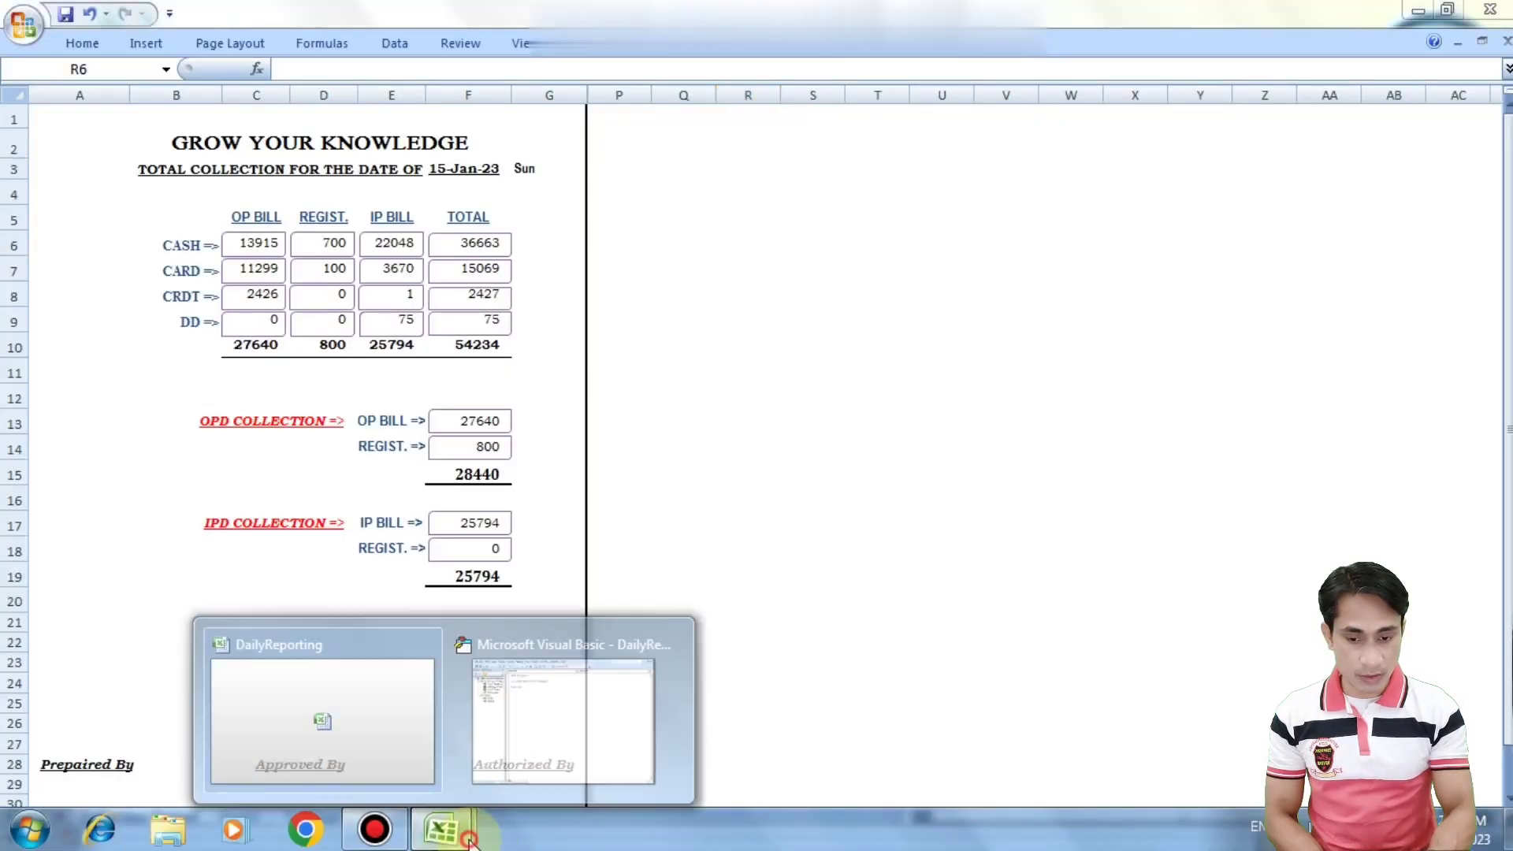
Complete the SaveCopyAs path as F:\Daily Reporting\daily report.xls and close the VBA editor
click(574, 735)
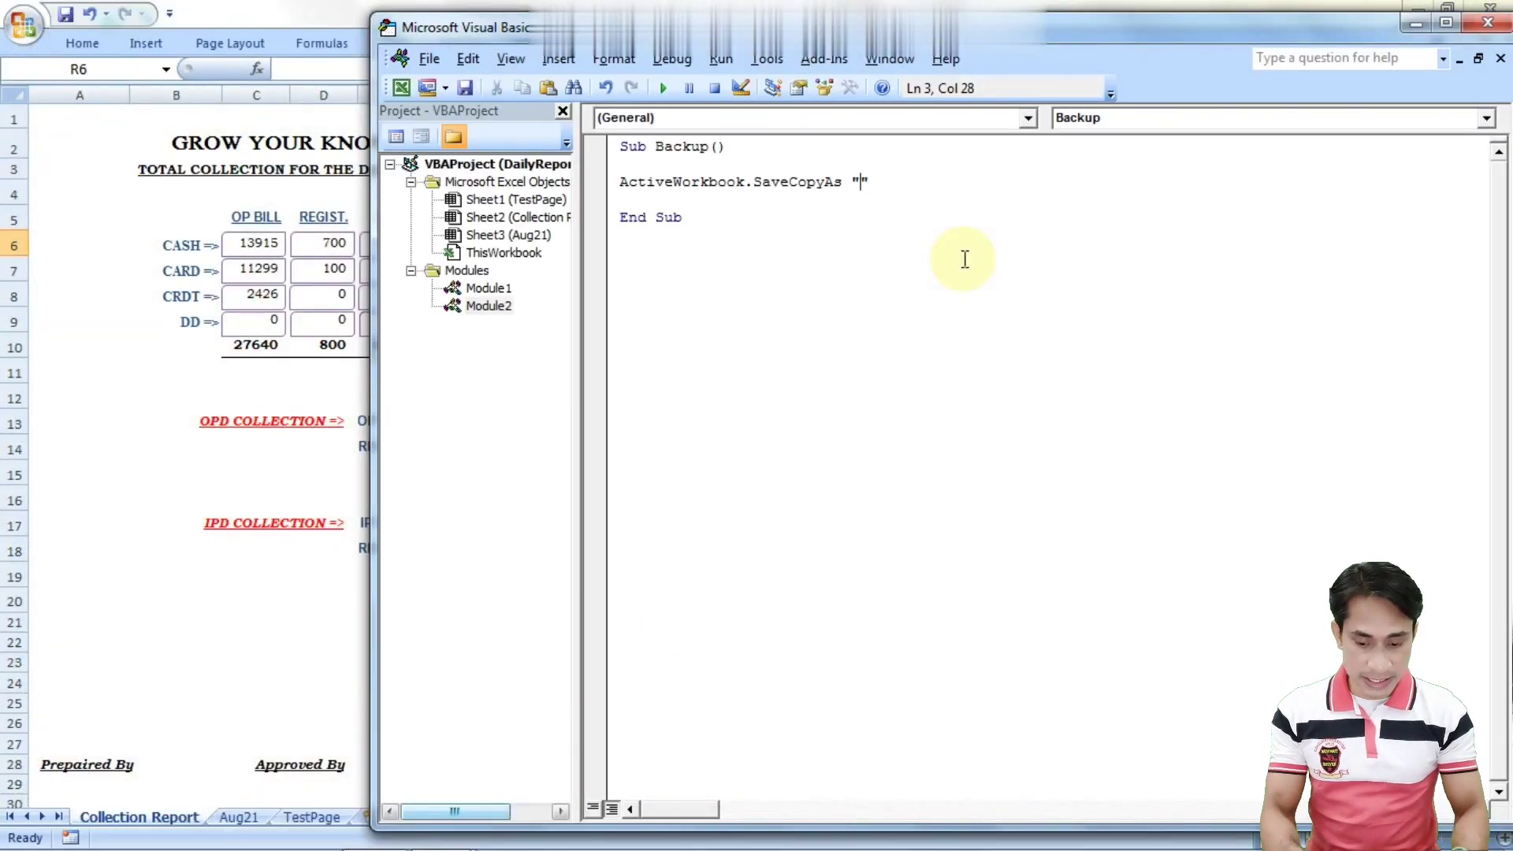
text(F:\Daily Reporting)
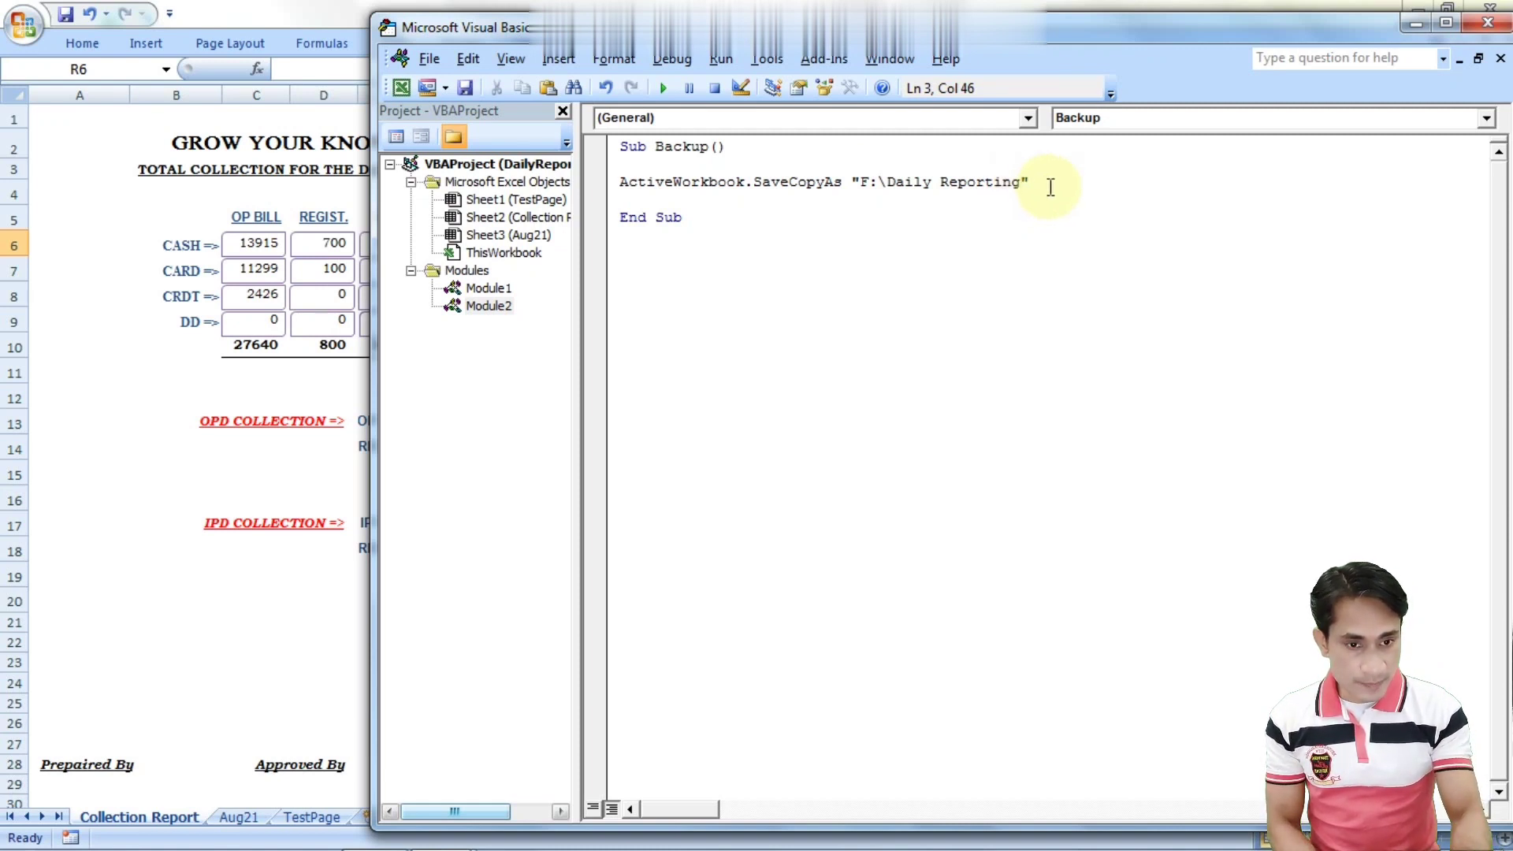
text(\)
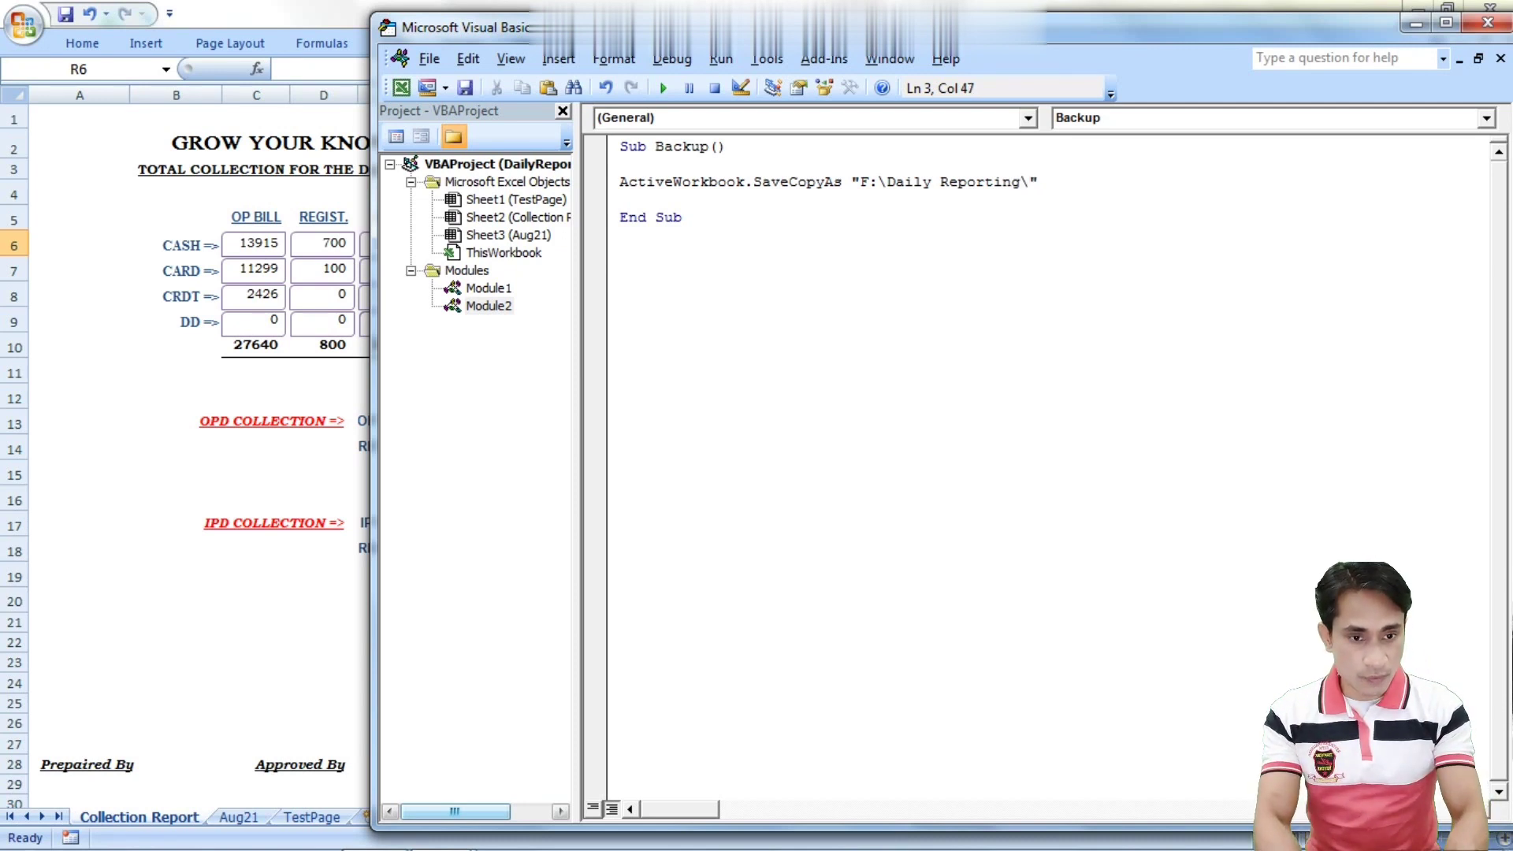
text(daily r)
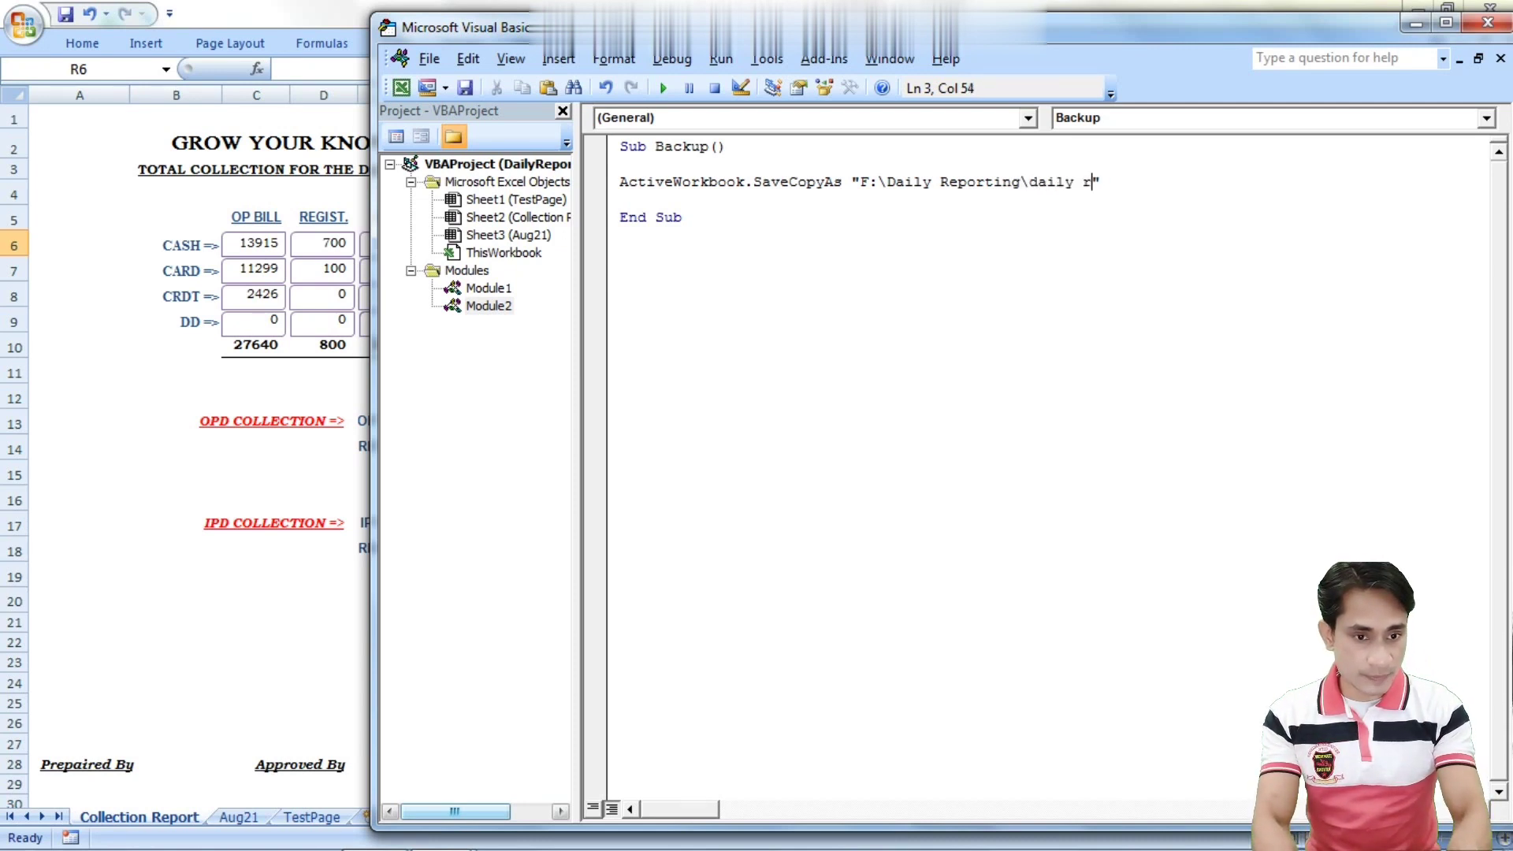
text(eport)
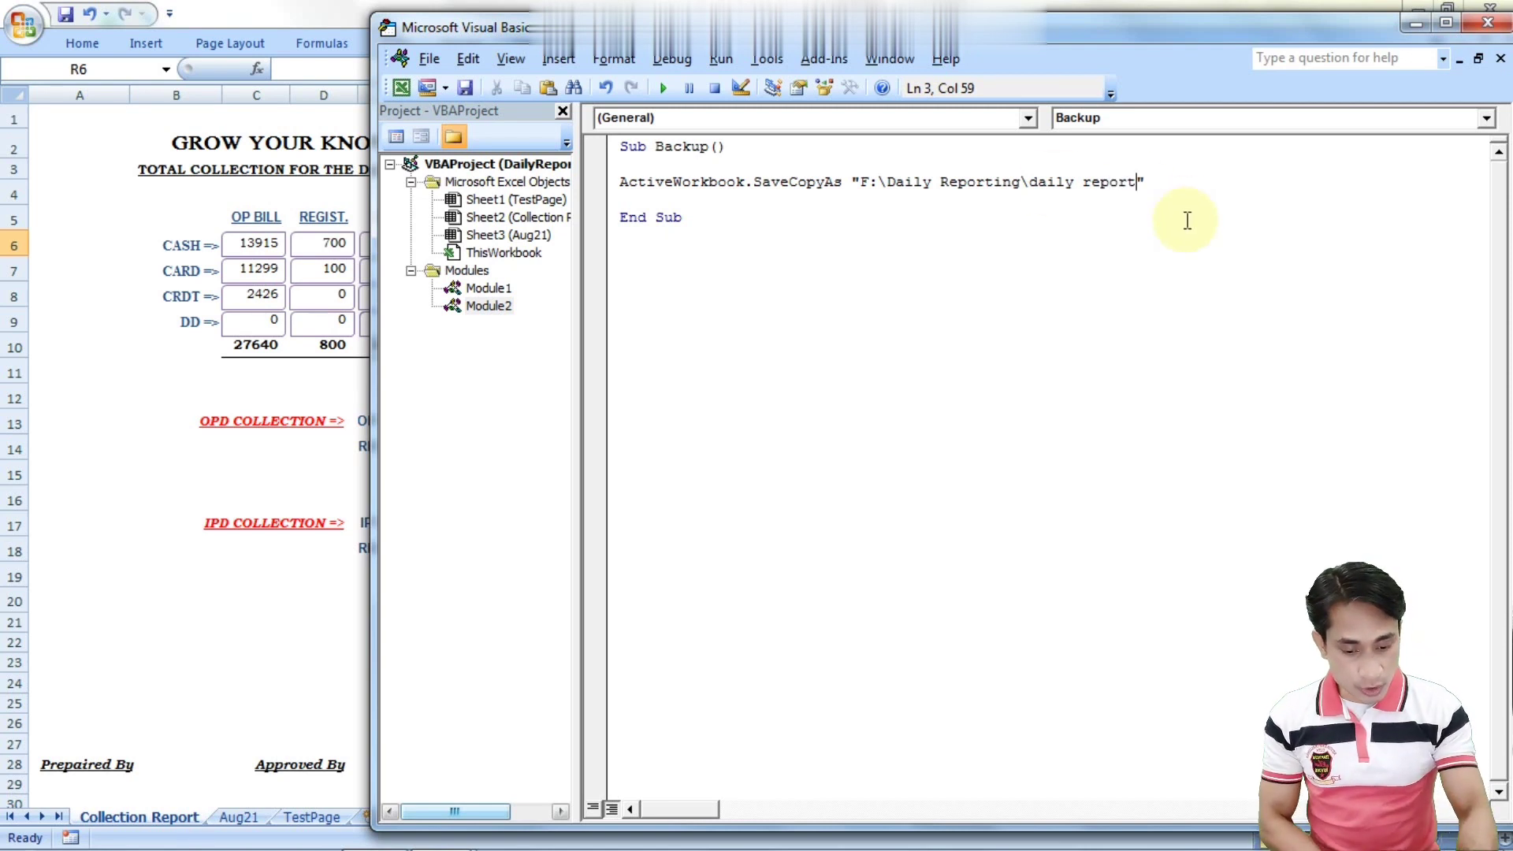
text(.xls)
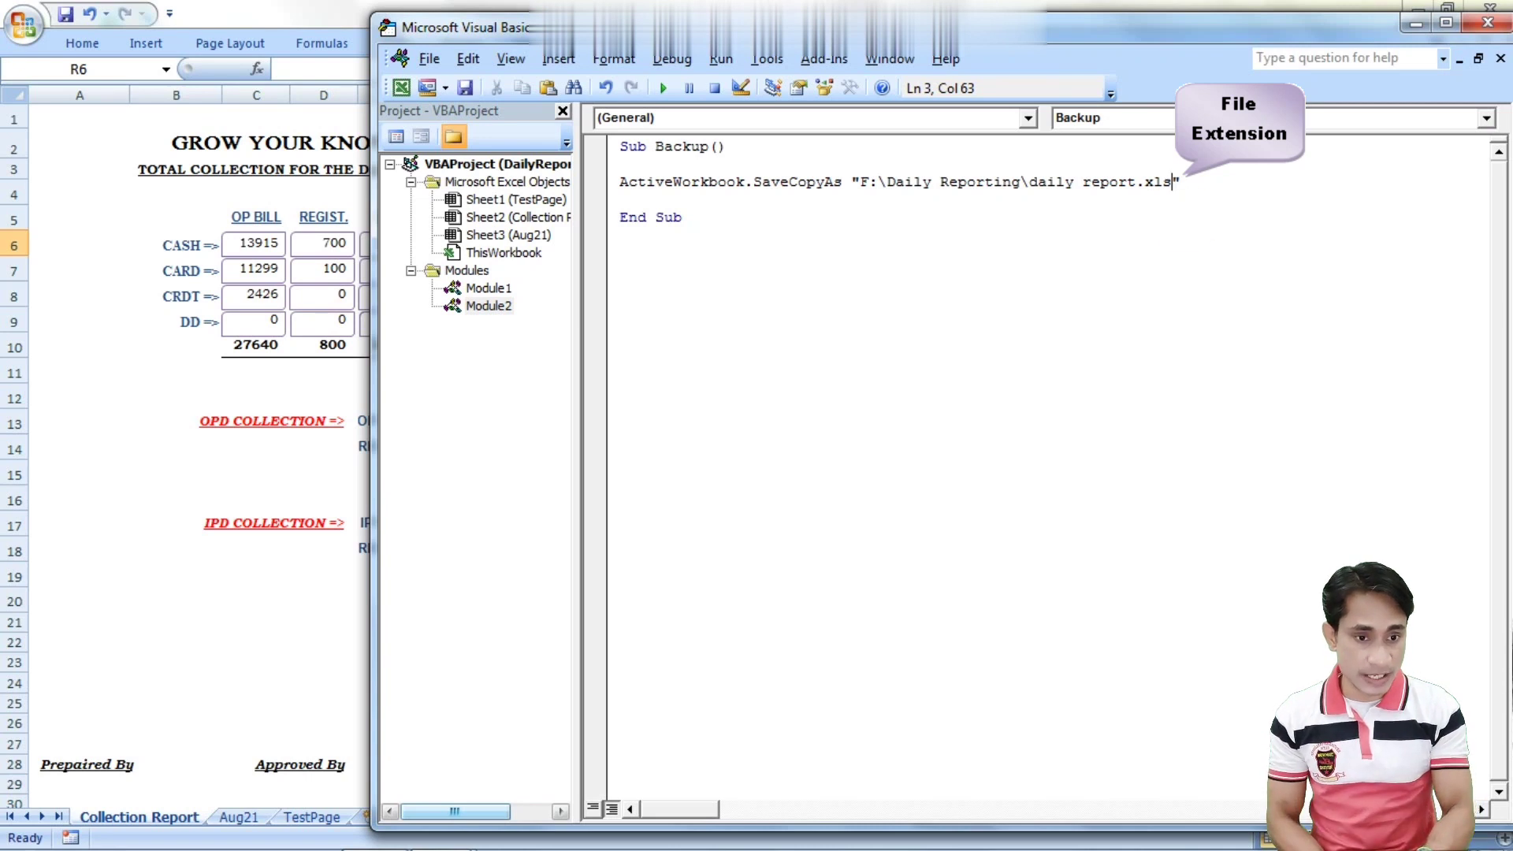
click(1181, 216)
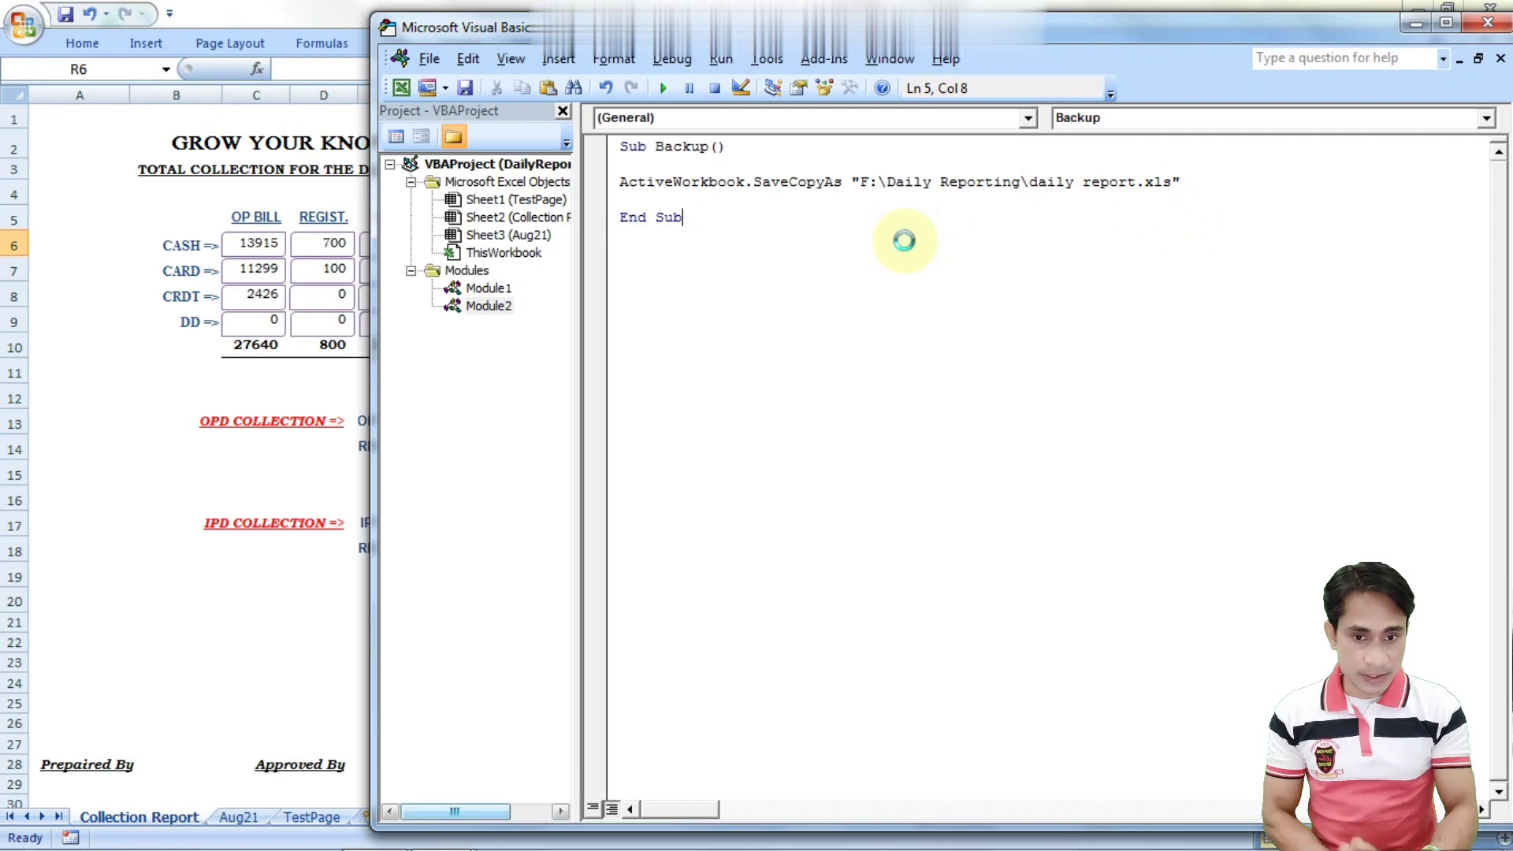
click(1487, 22)
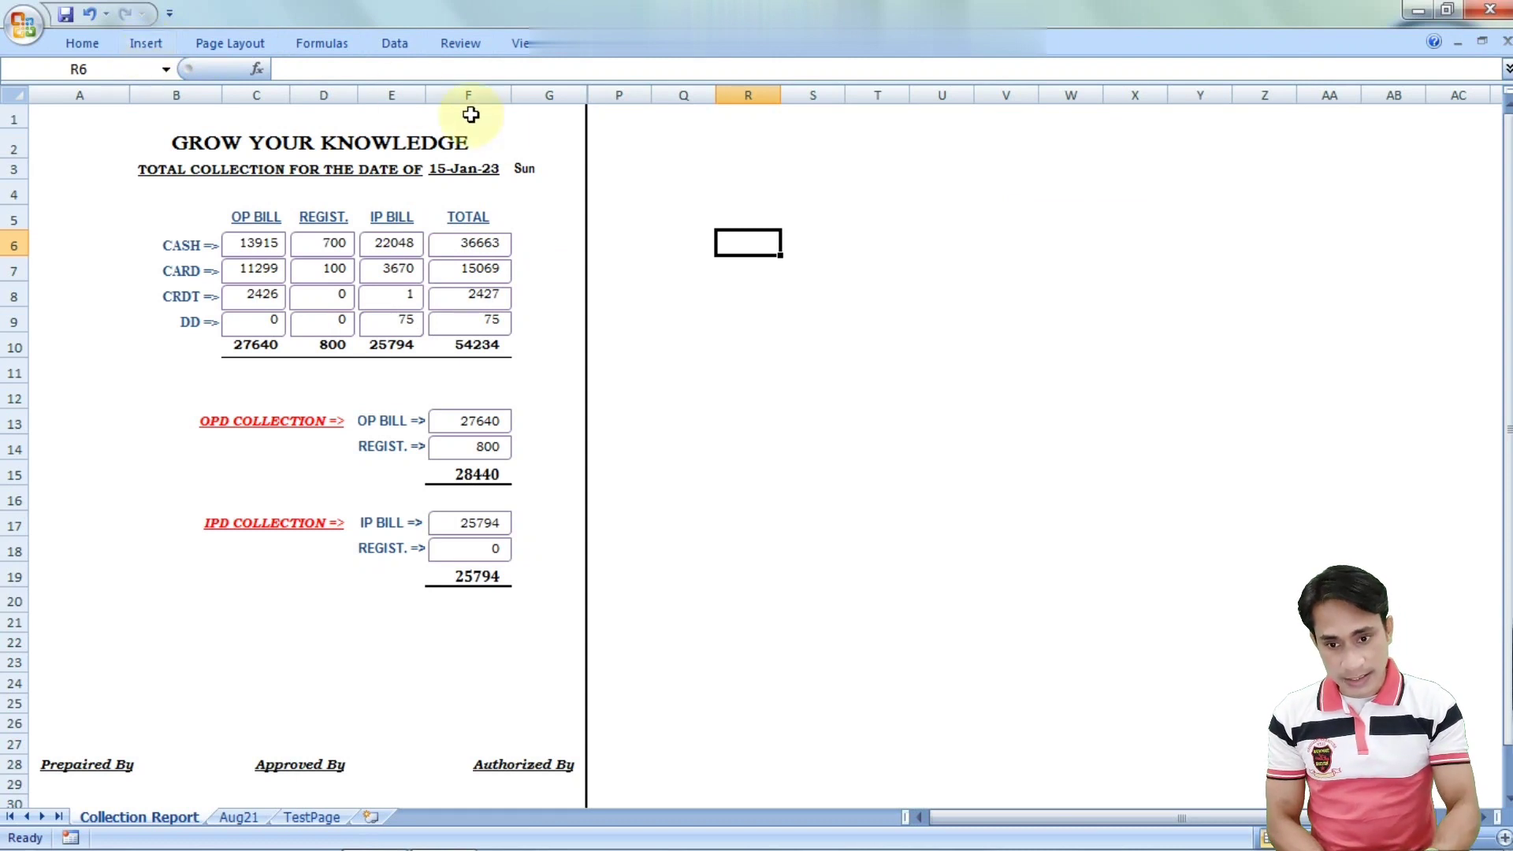
Draw a Smiley Face shape at the top of column P near P1 and give it a light-blue style
click(146, 43)
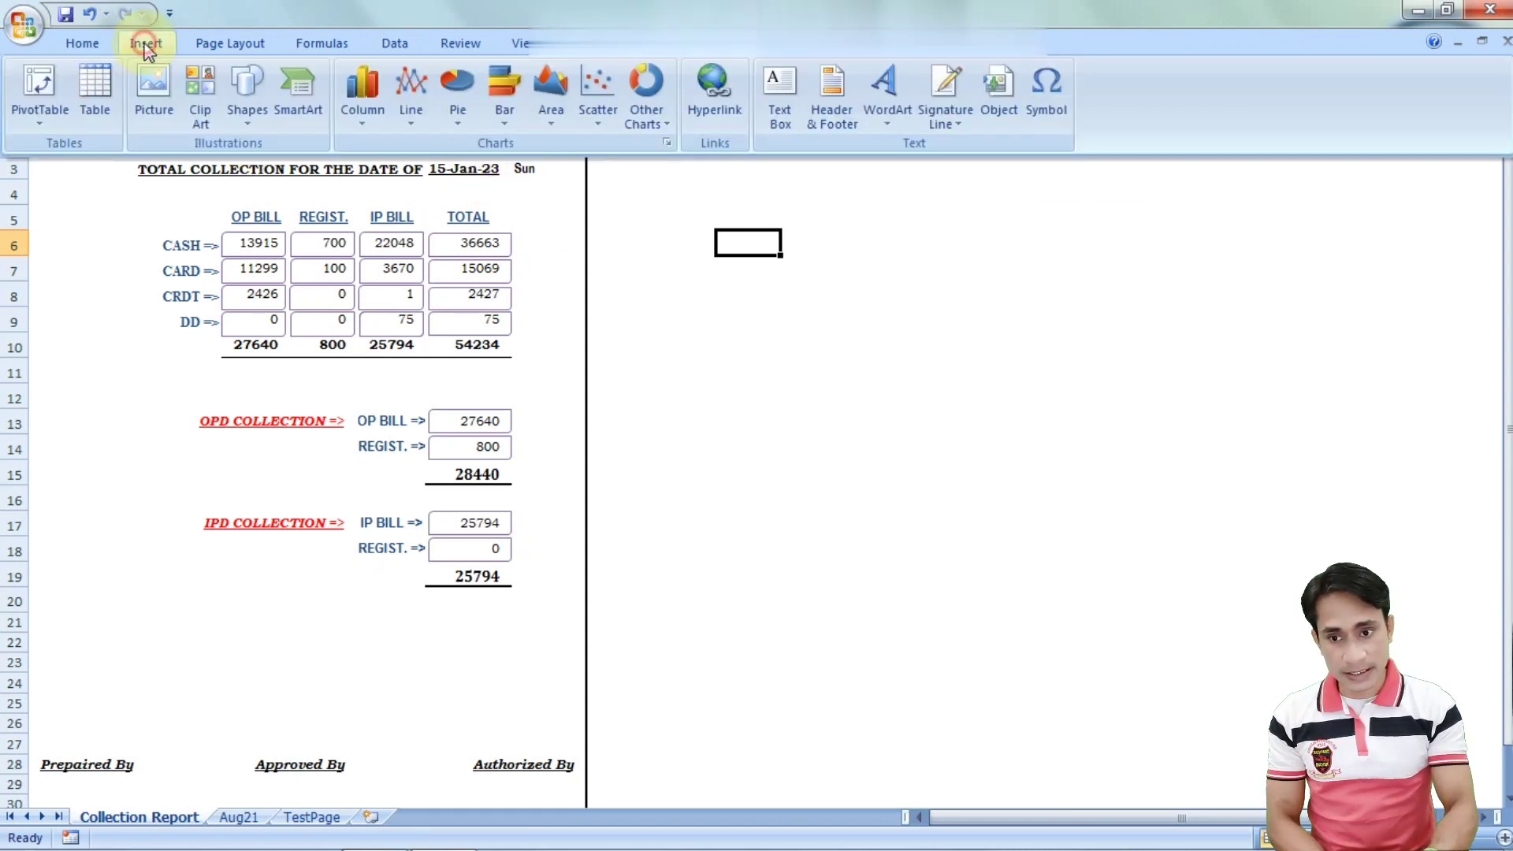
click(245, 90)
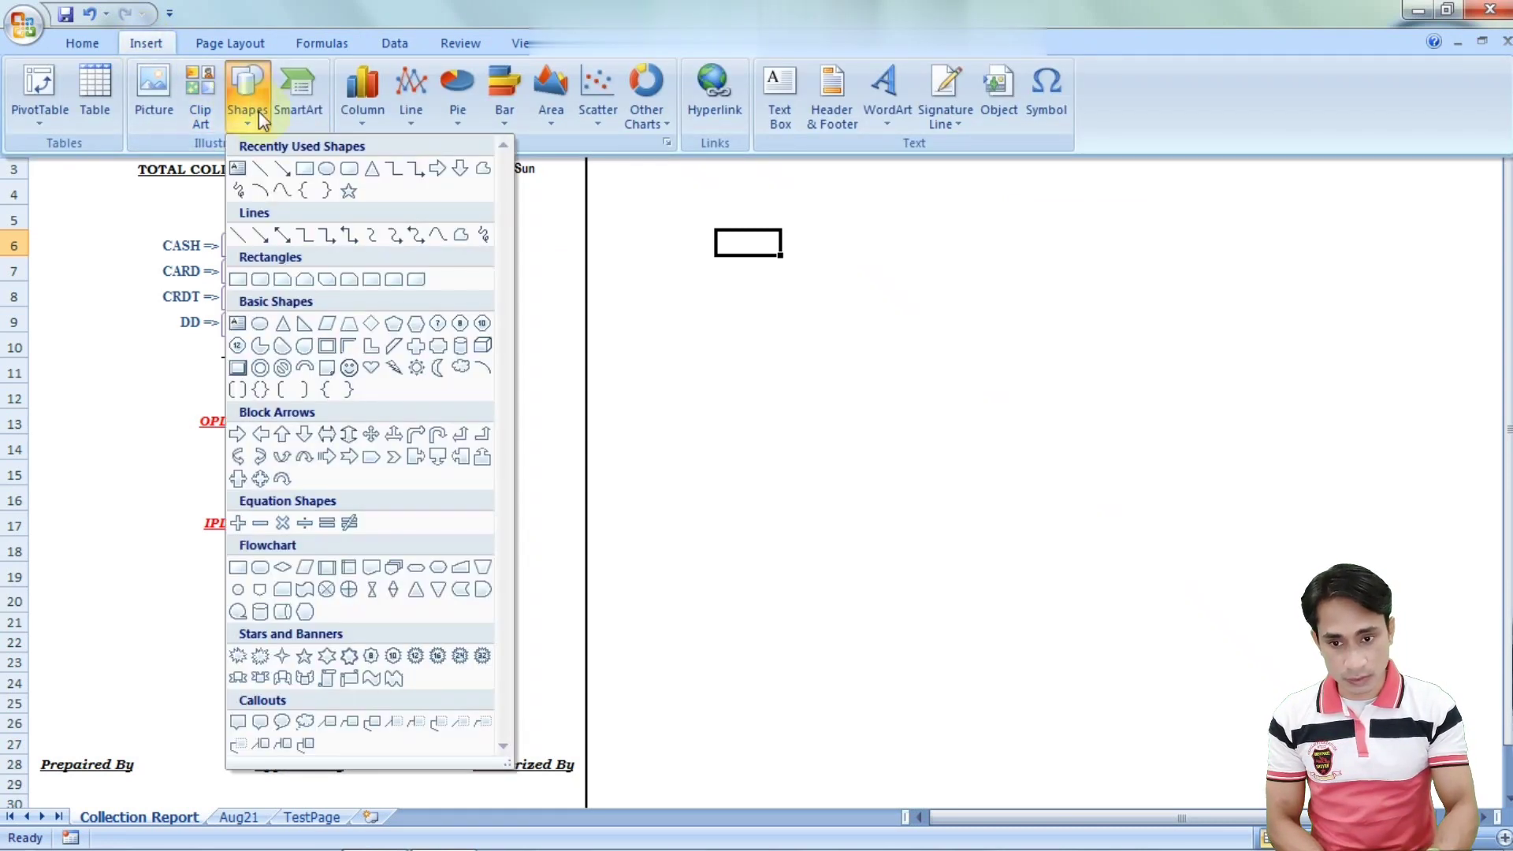
click(350, 371)
drag(629, 173, 680, 219)
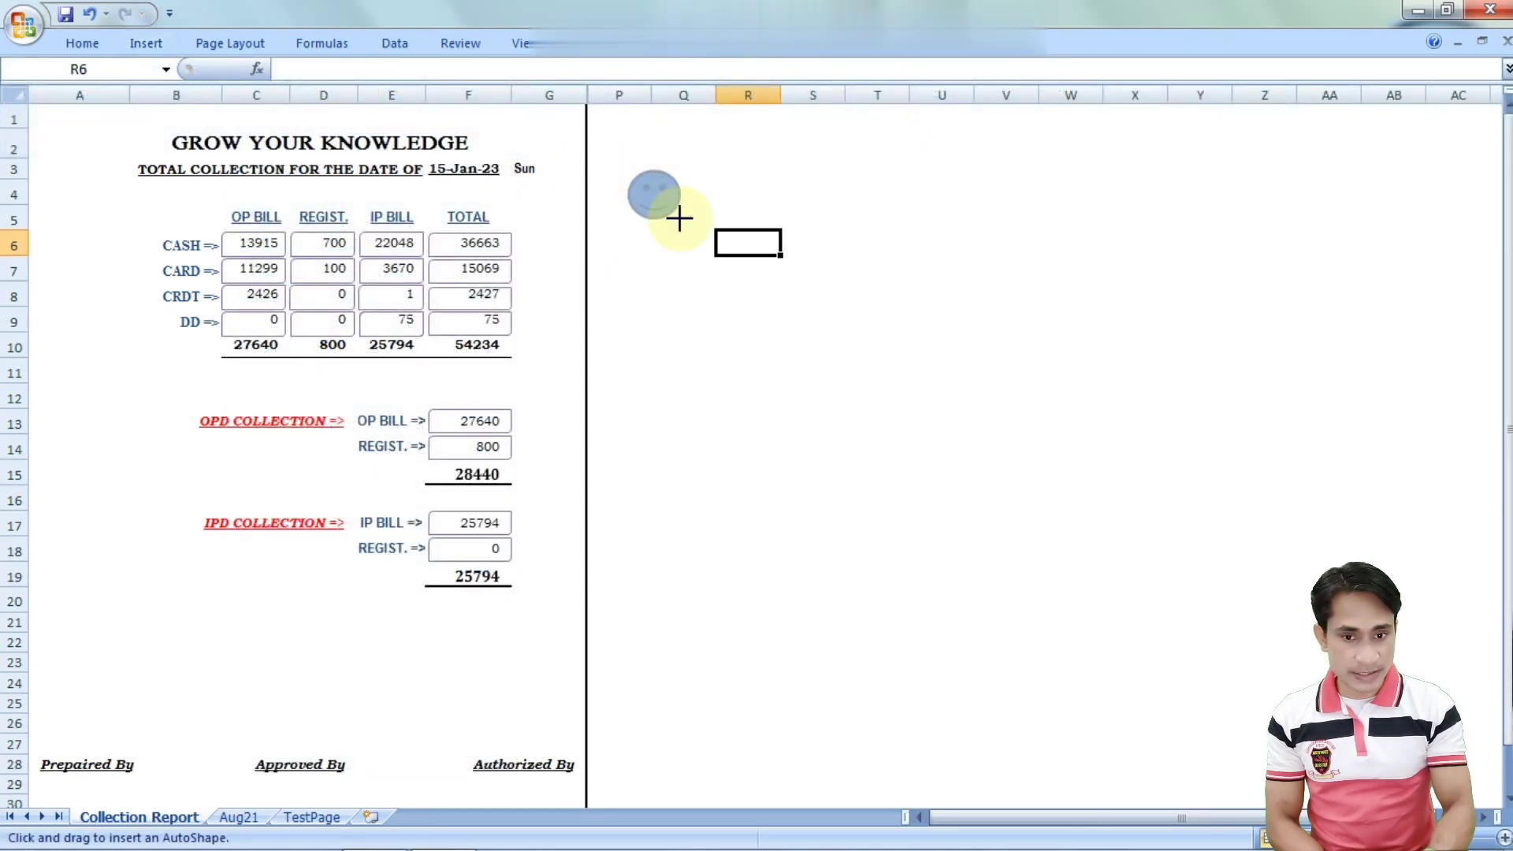
right_click(654, 195)
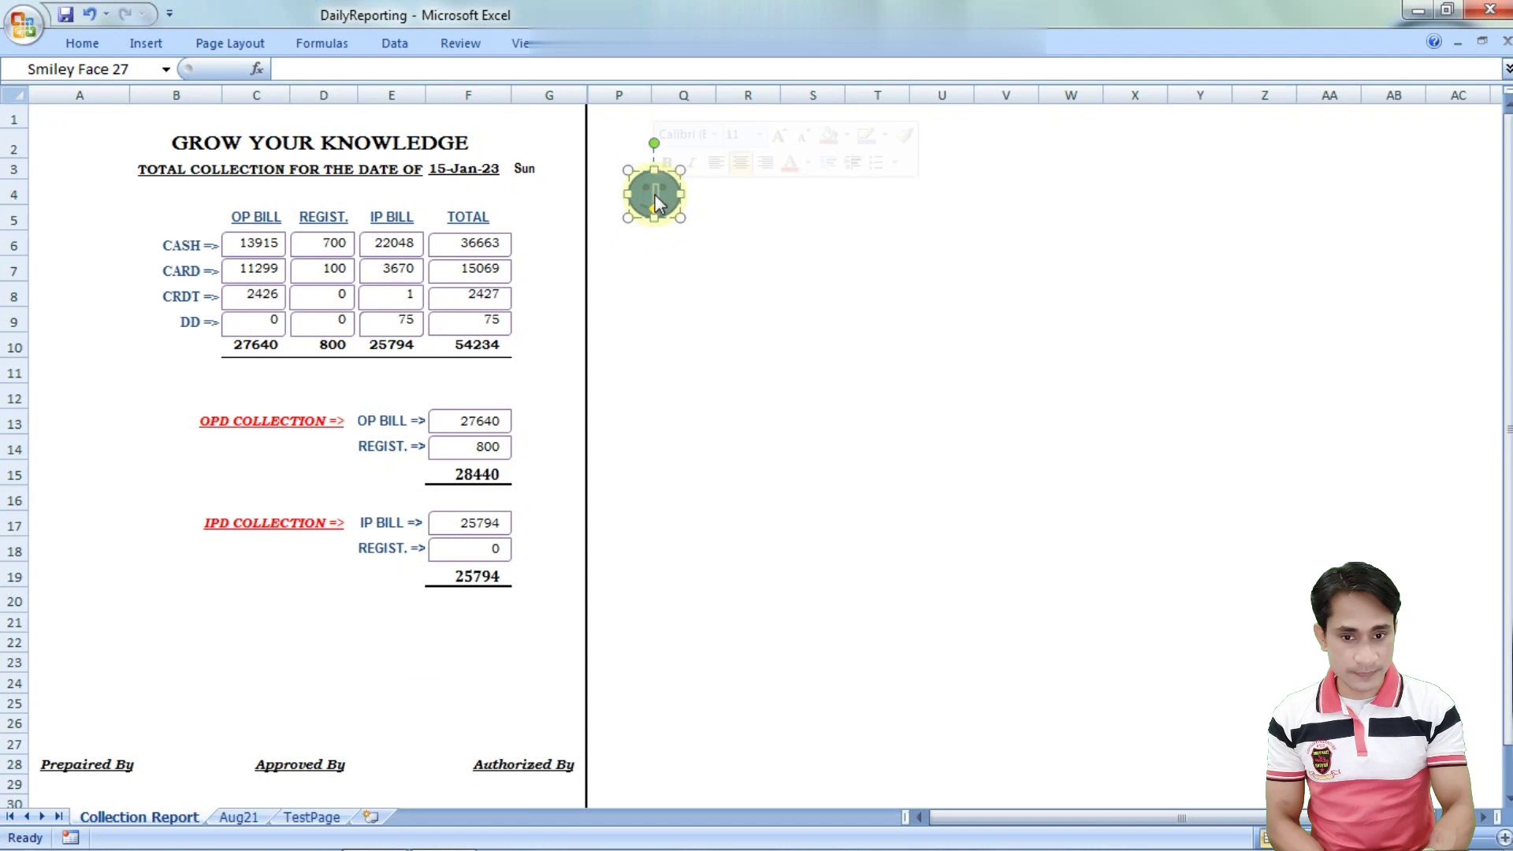
drag(656, 202, 619, 138)
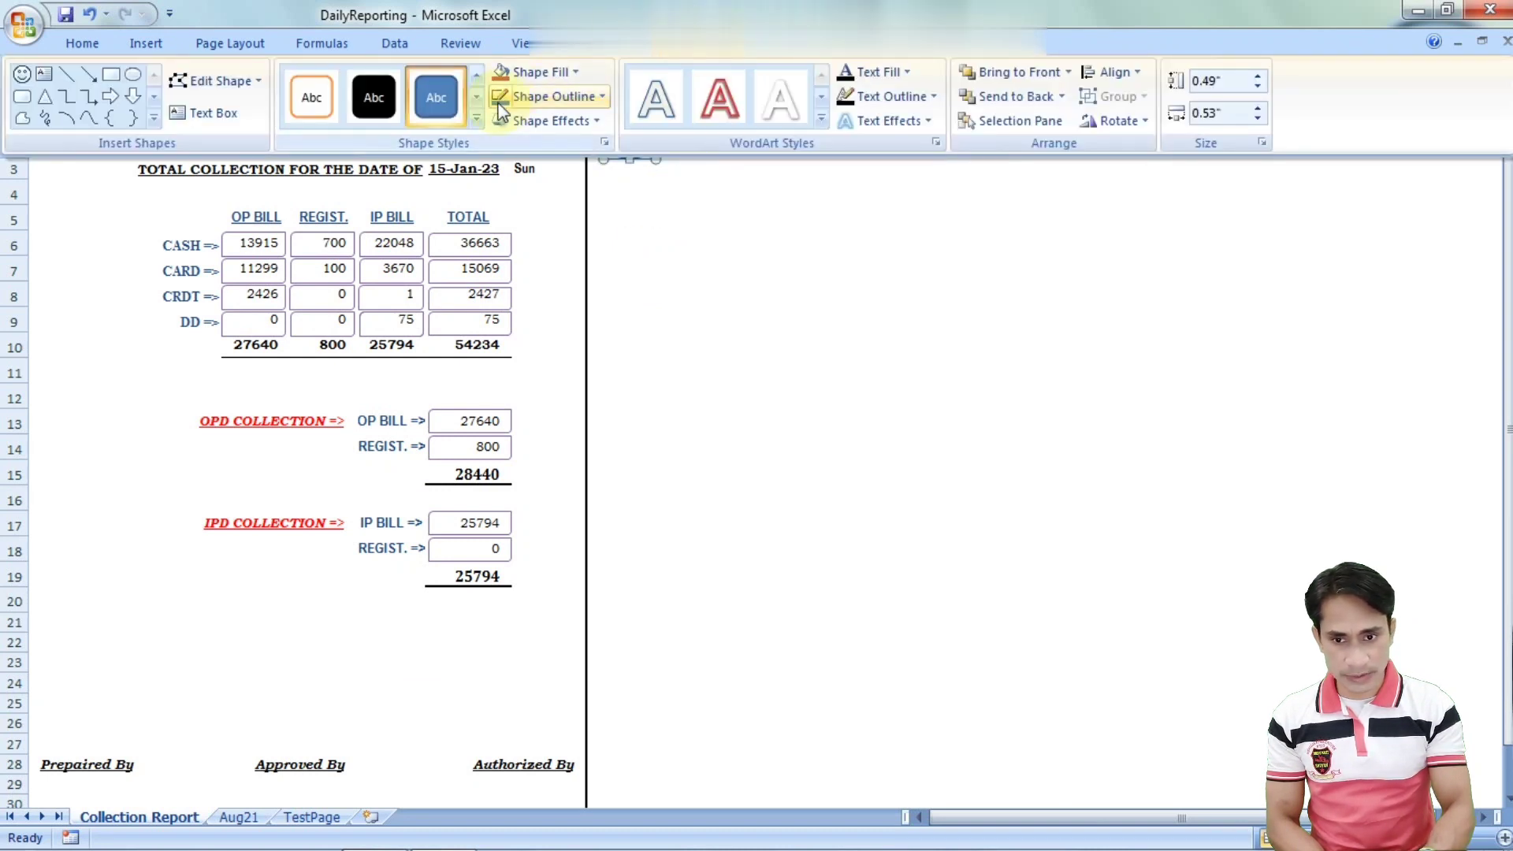
click(477, 117)
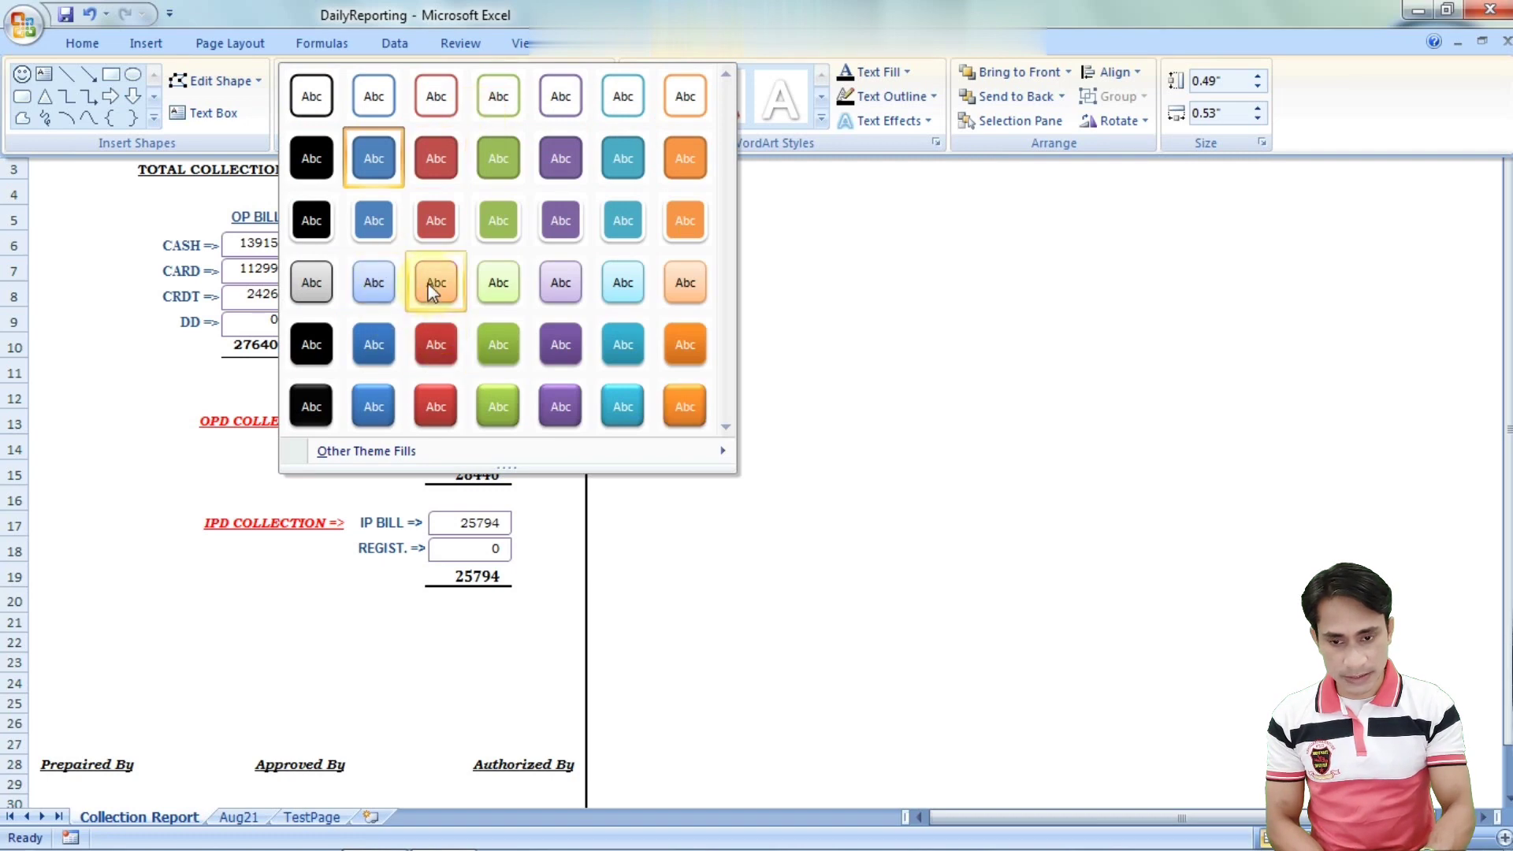
click(374, 282)
click(753, 270)
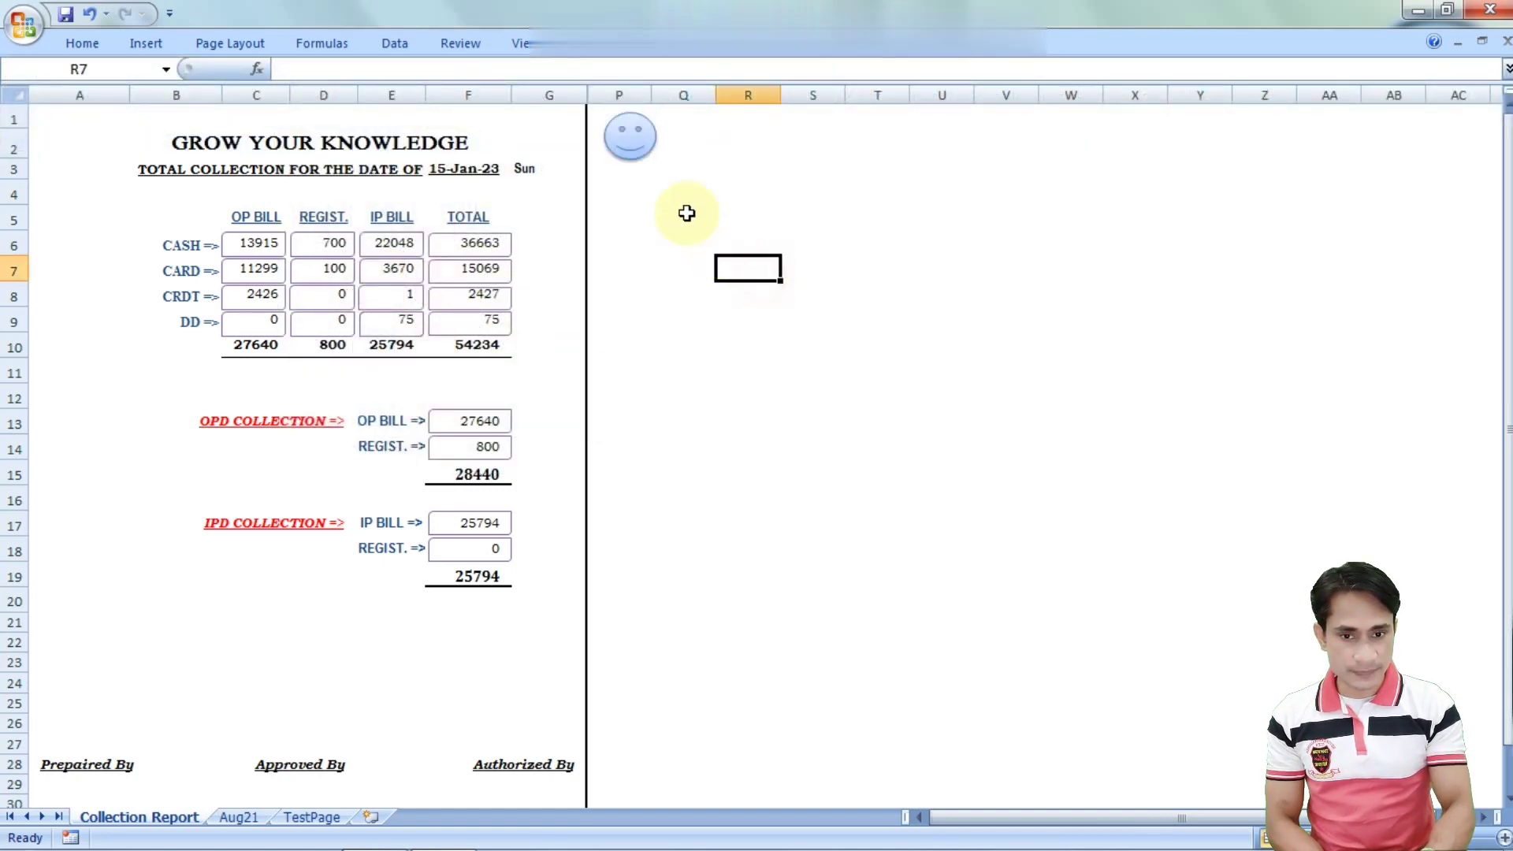
Assign the Module2.Backup macro to the smiley shape
right_click(635, 149)
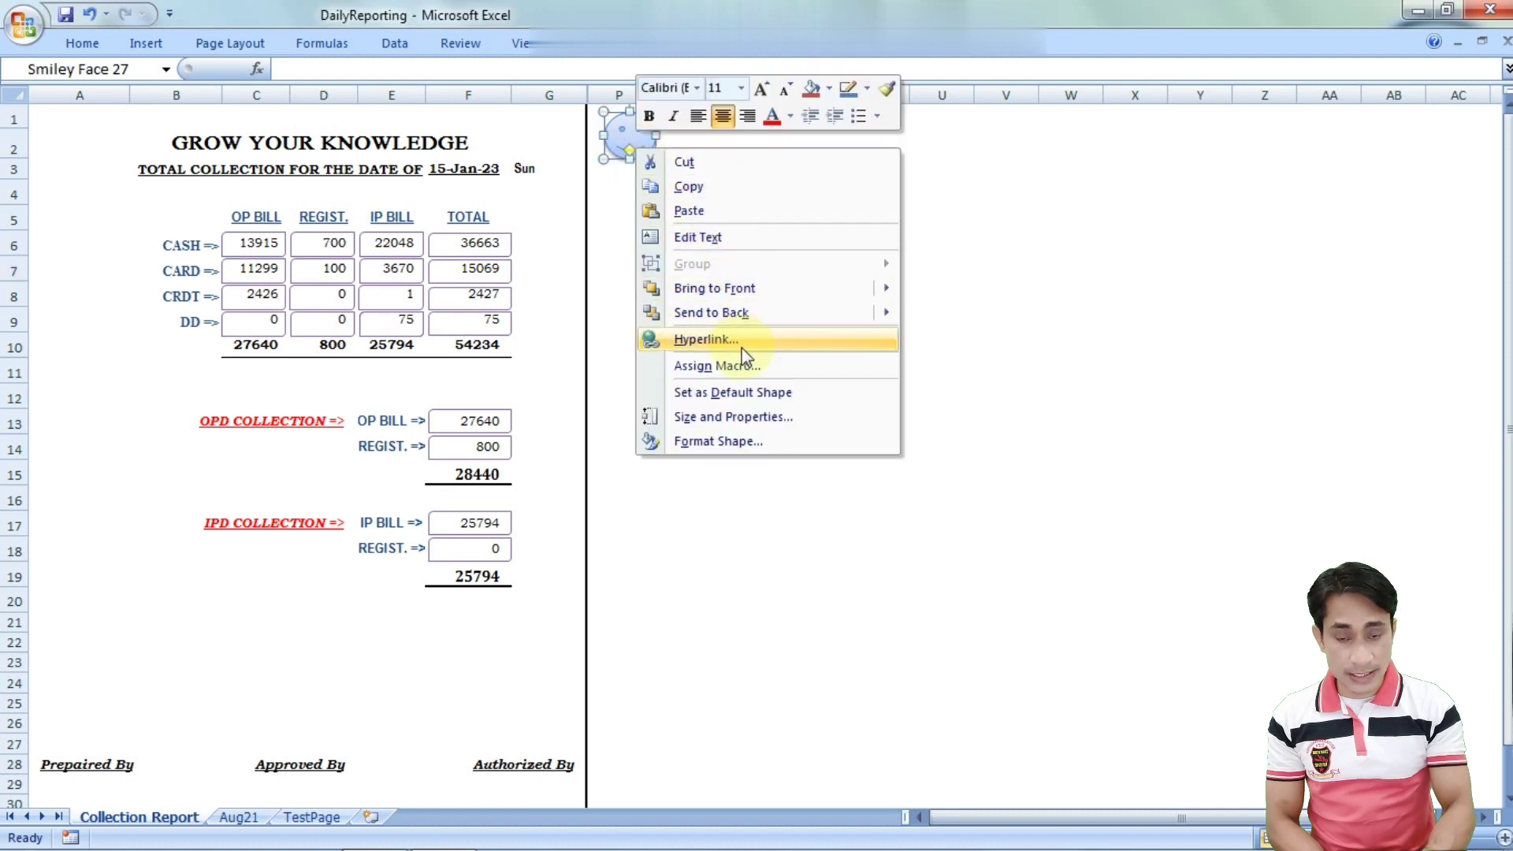
click(739, 366)
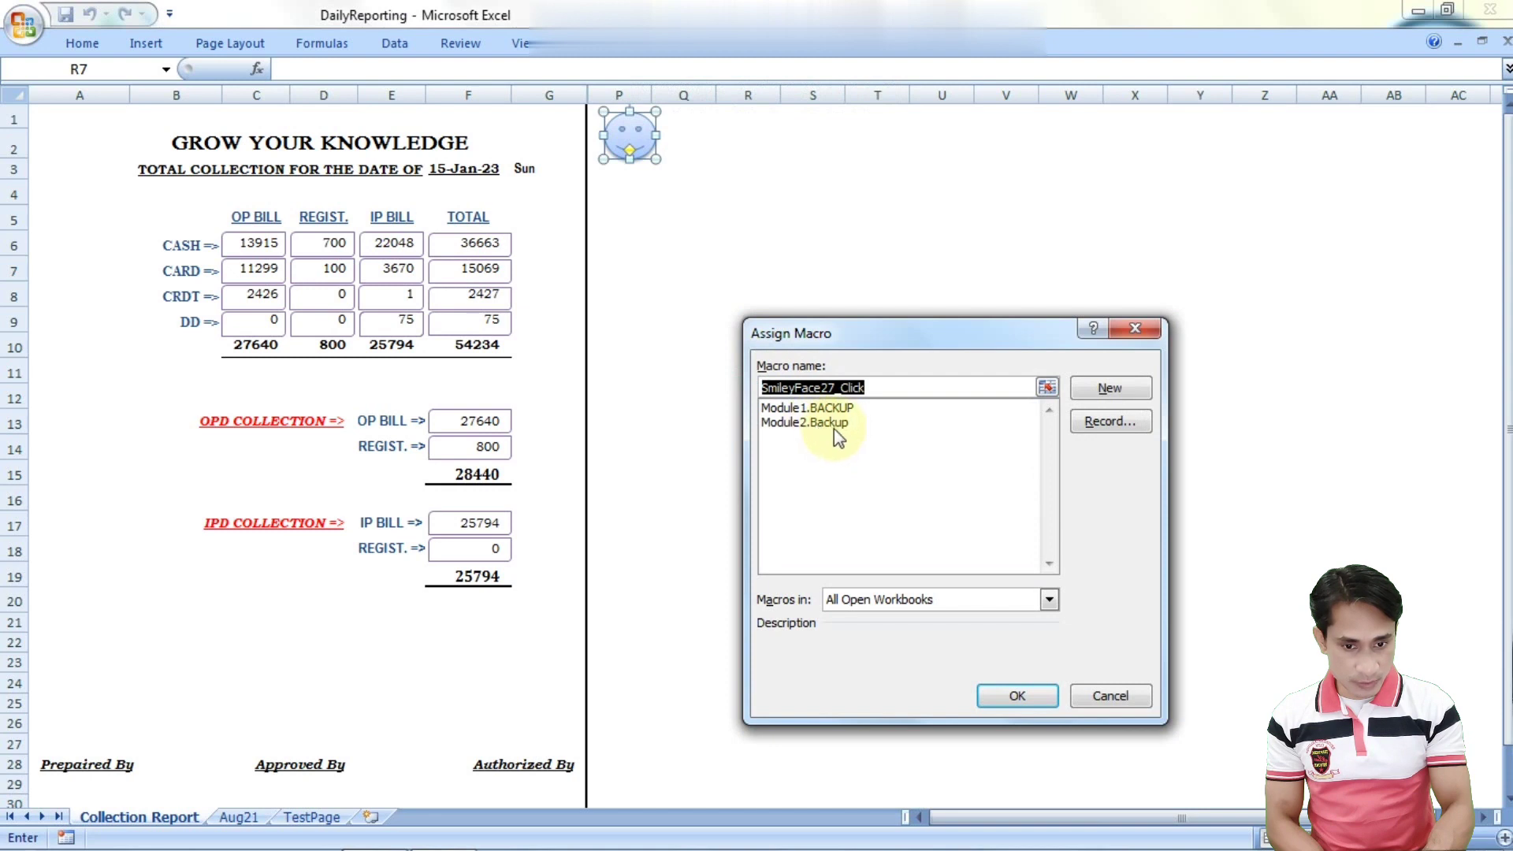
double_click(828, 425)
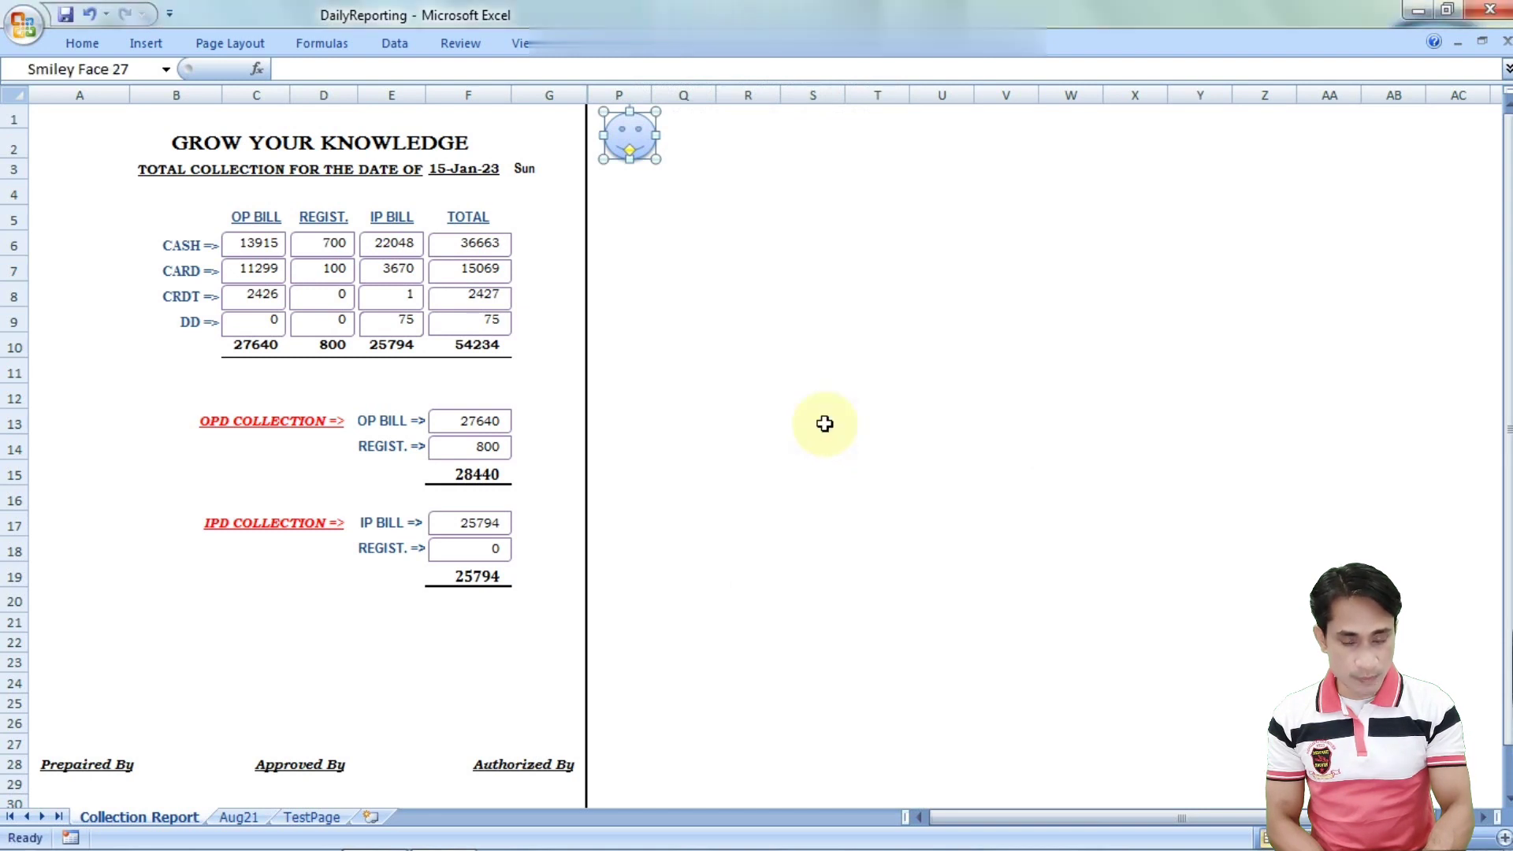
click(707, 249)
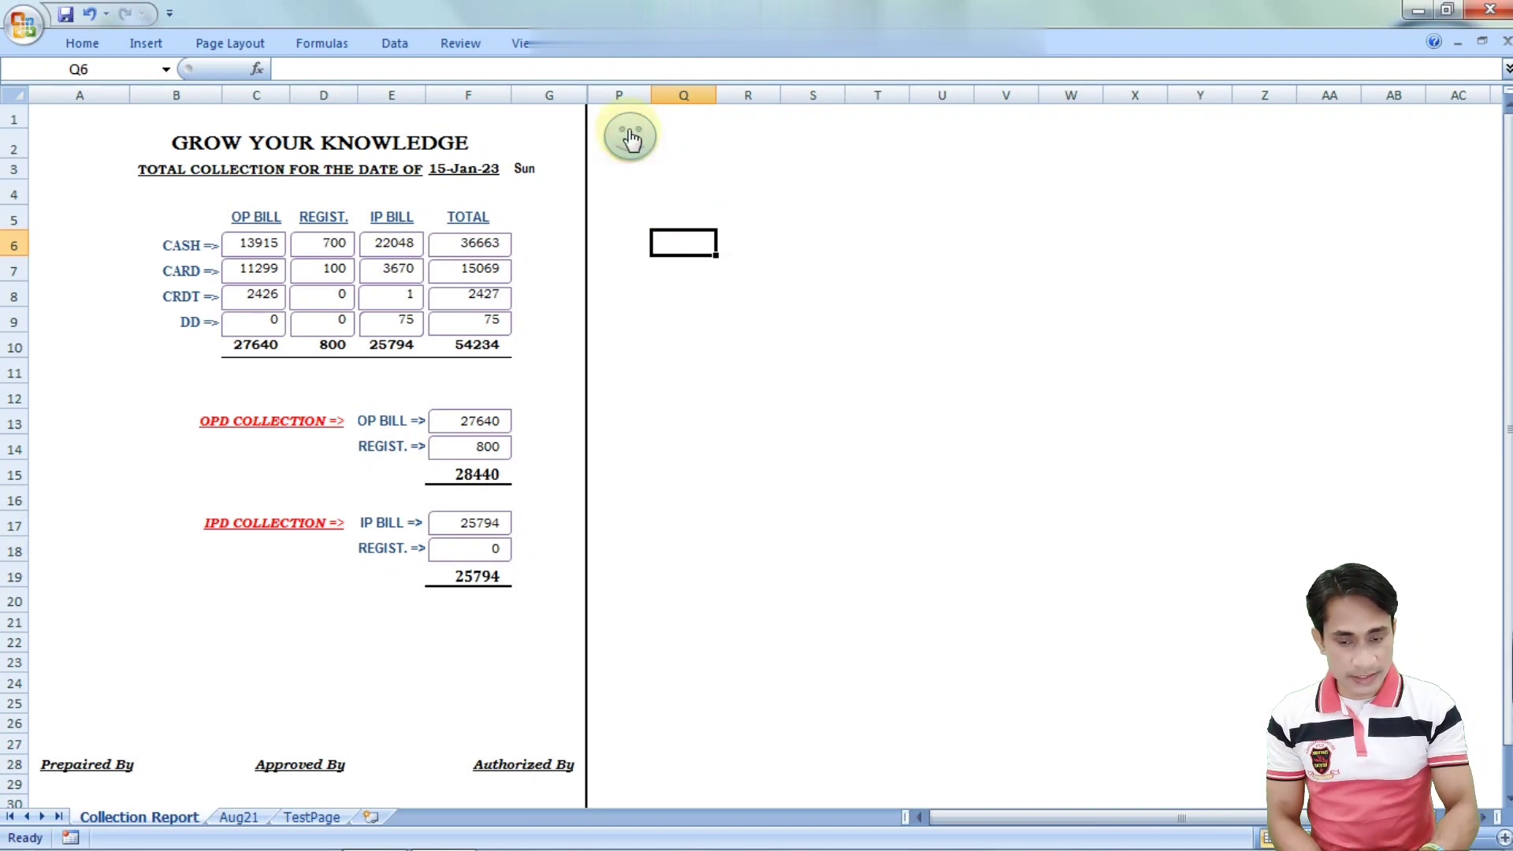
click(1416, 13)
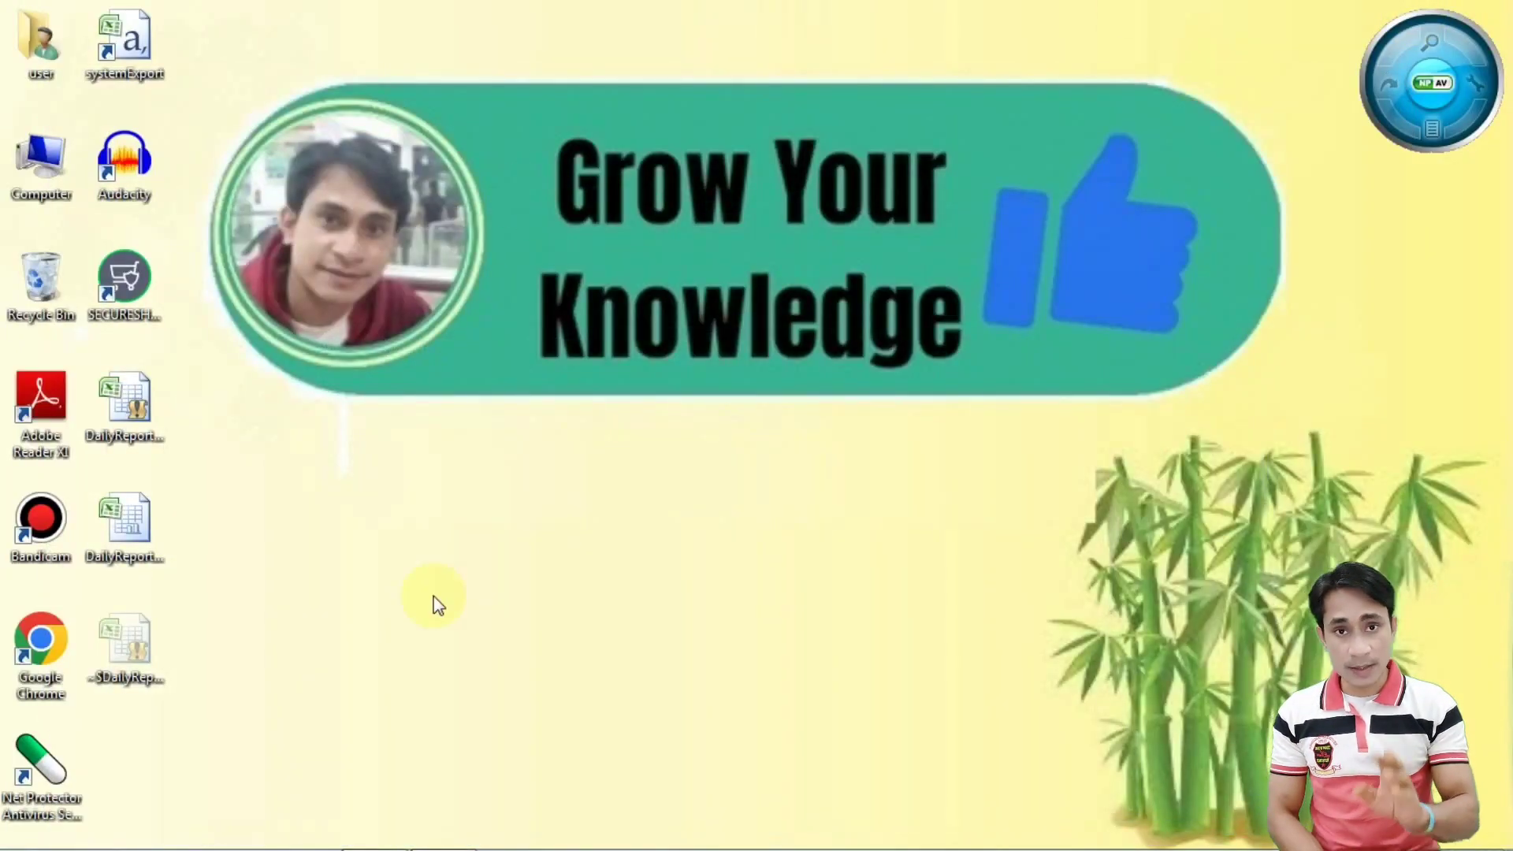
double_click(64, 193)
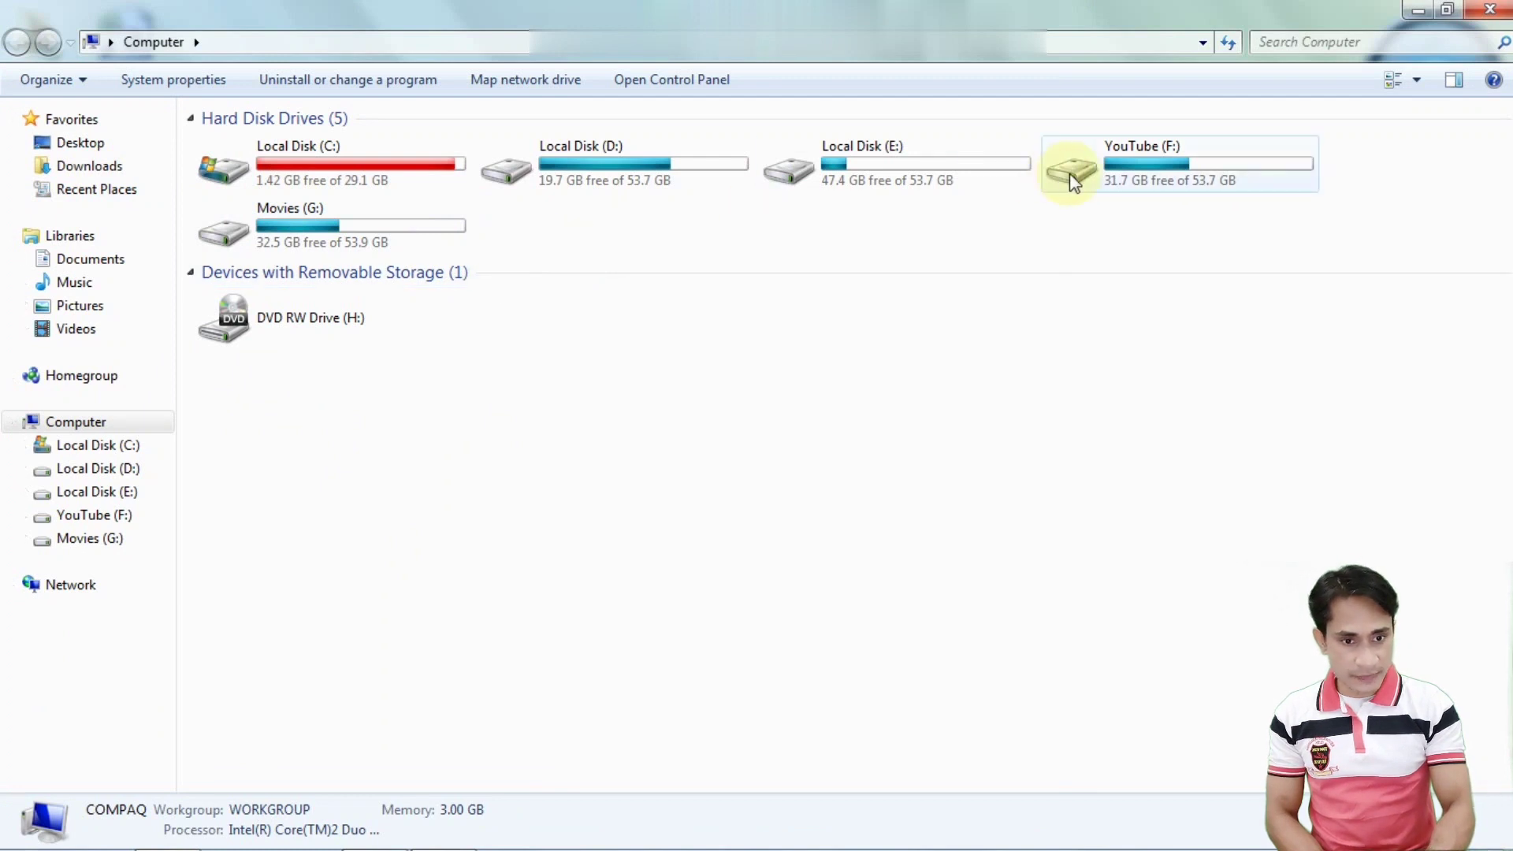
double_click(1070, 174)
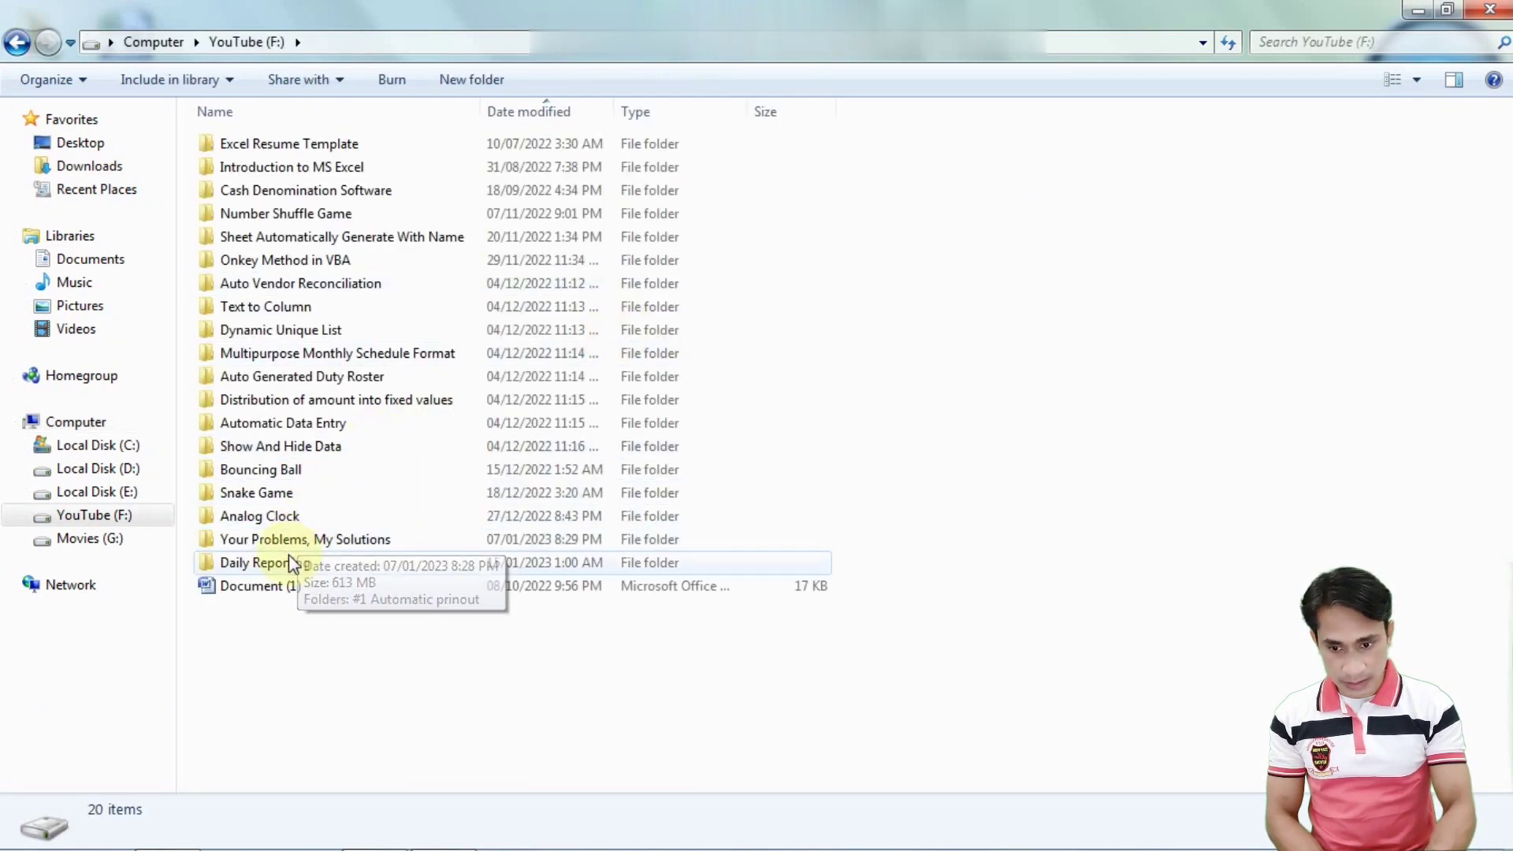
double_click(288, 558)
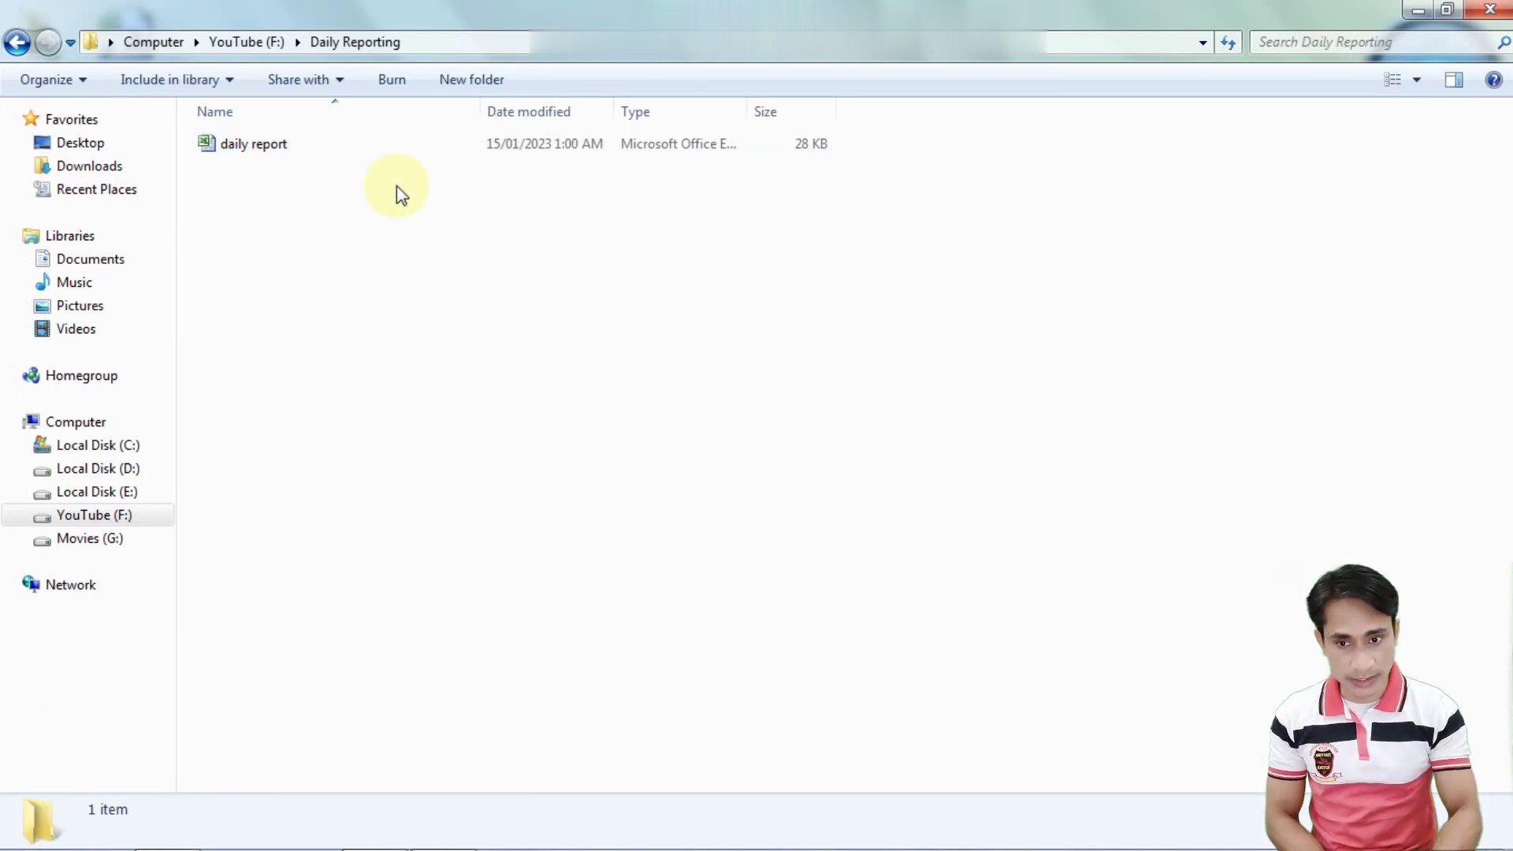
double_click(283, 147)
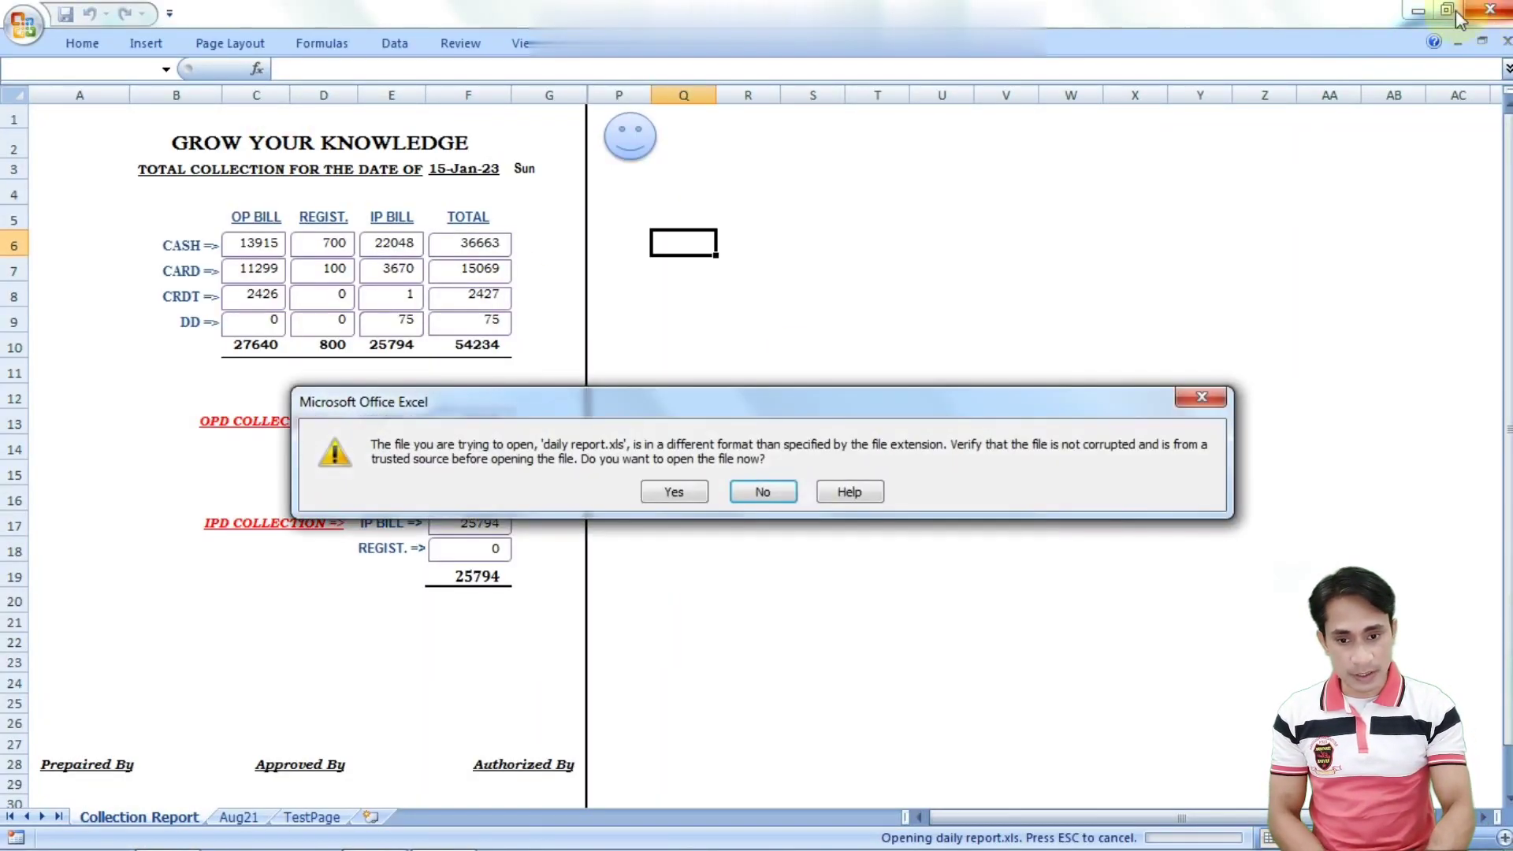
click(766, 492)
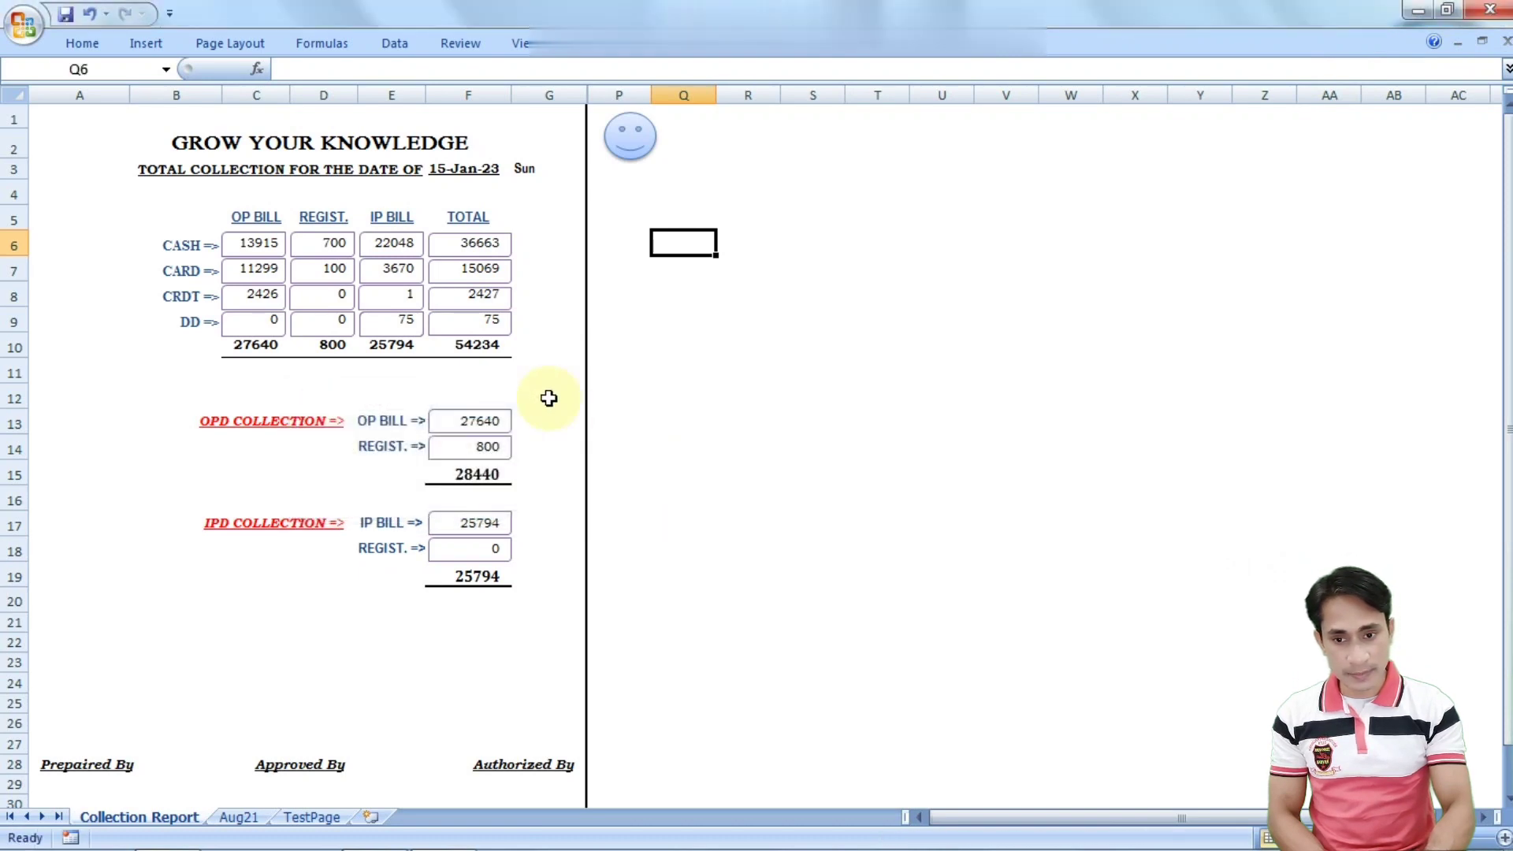
click(1417, 9)
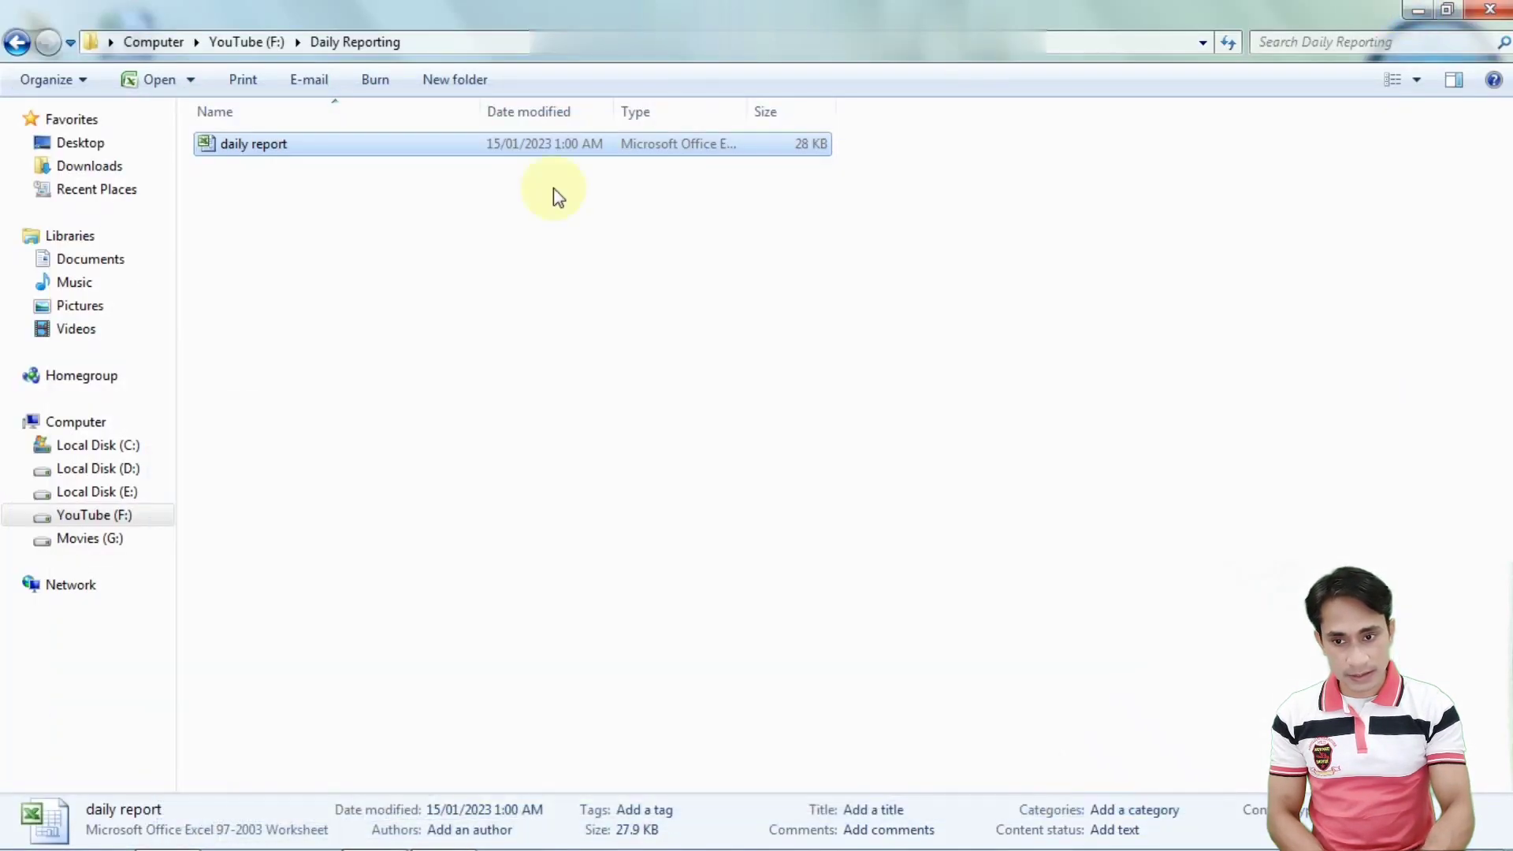
click(348, 337)
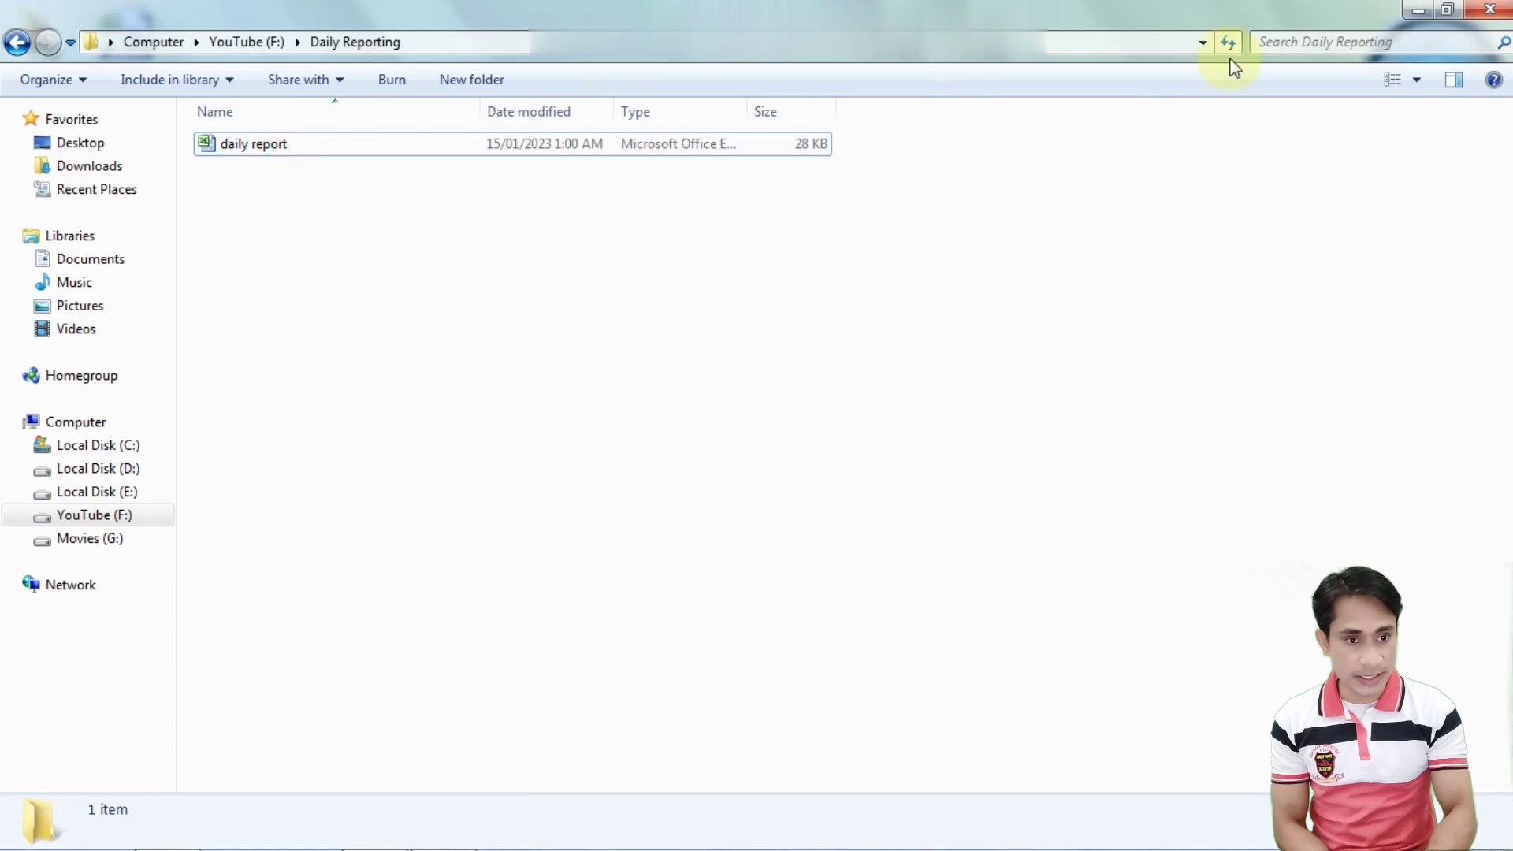
click(1414, 12)
click(444, 828)
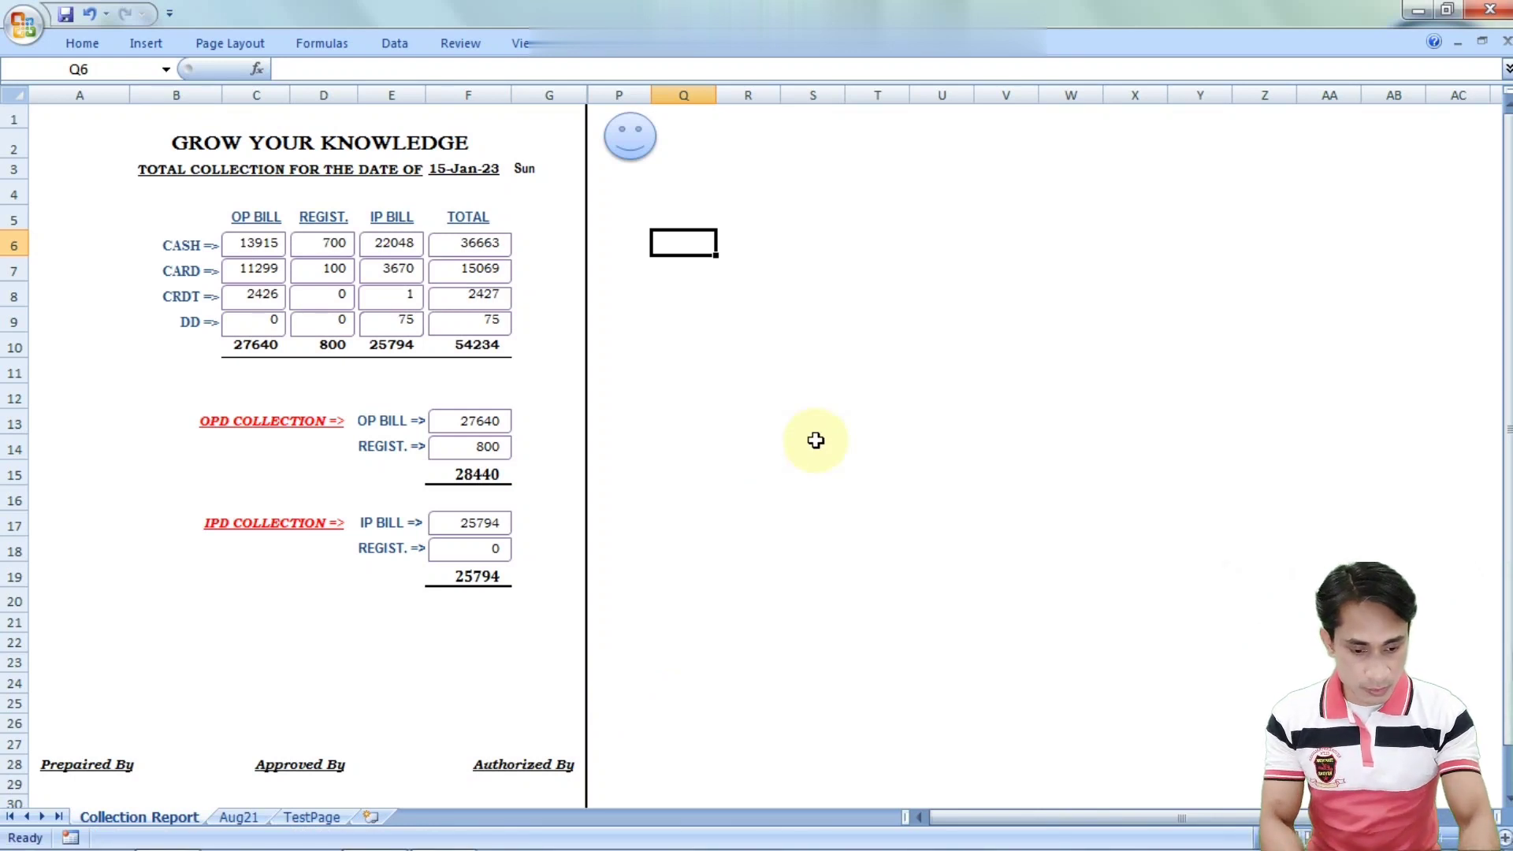
key(alt+F11)
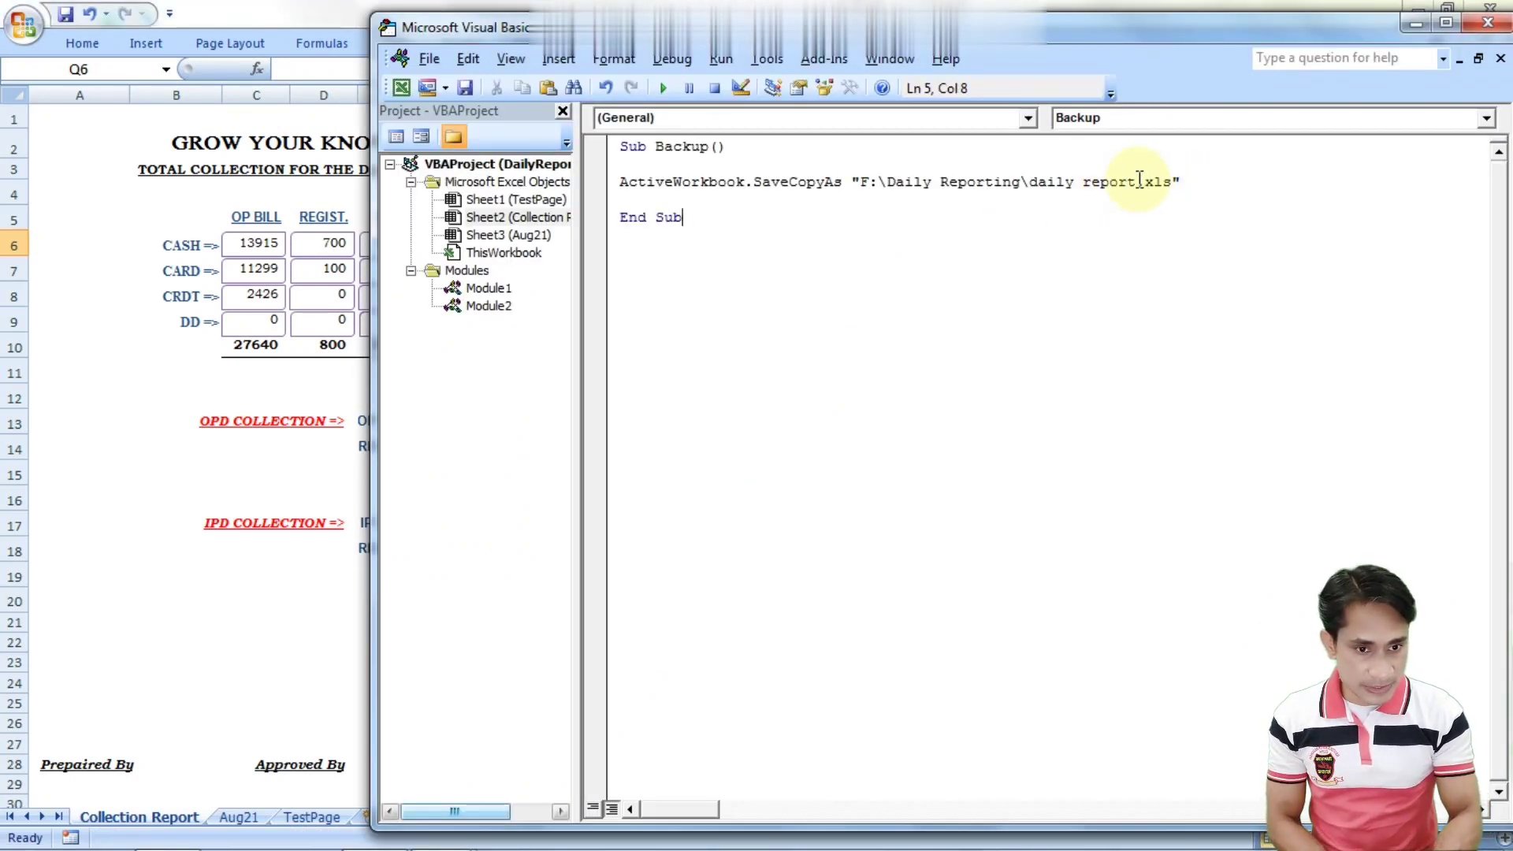
Insert & Format(Now, "ddmmyy") & before ".xls" in the SaveCopyAs path, then close the editor
click(1139, 180)
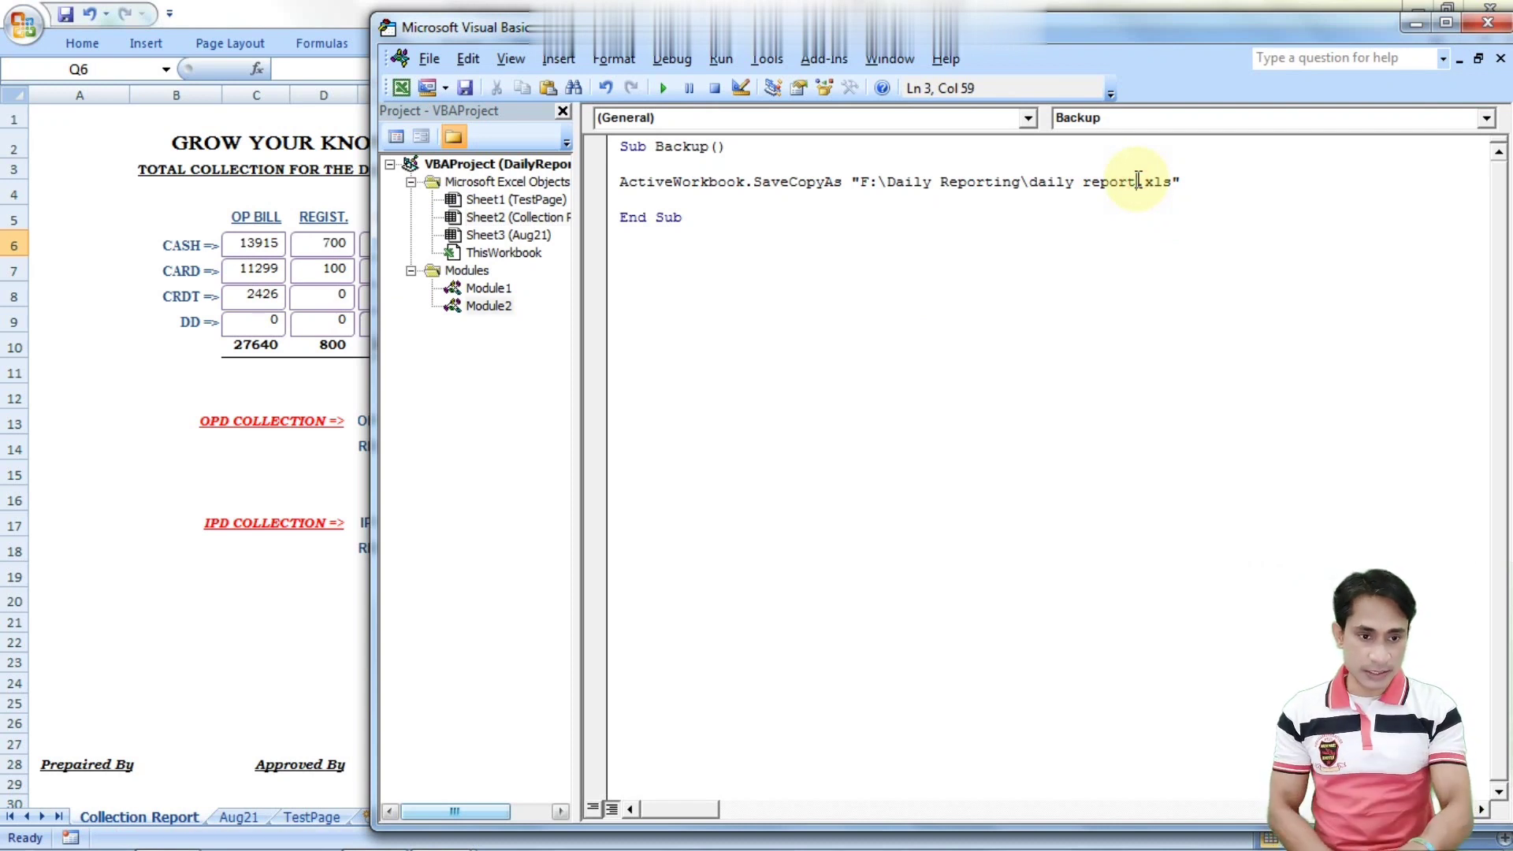
text(")
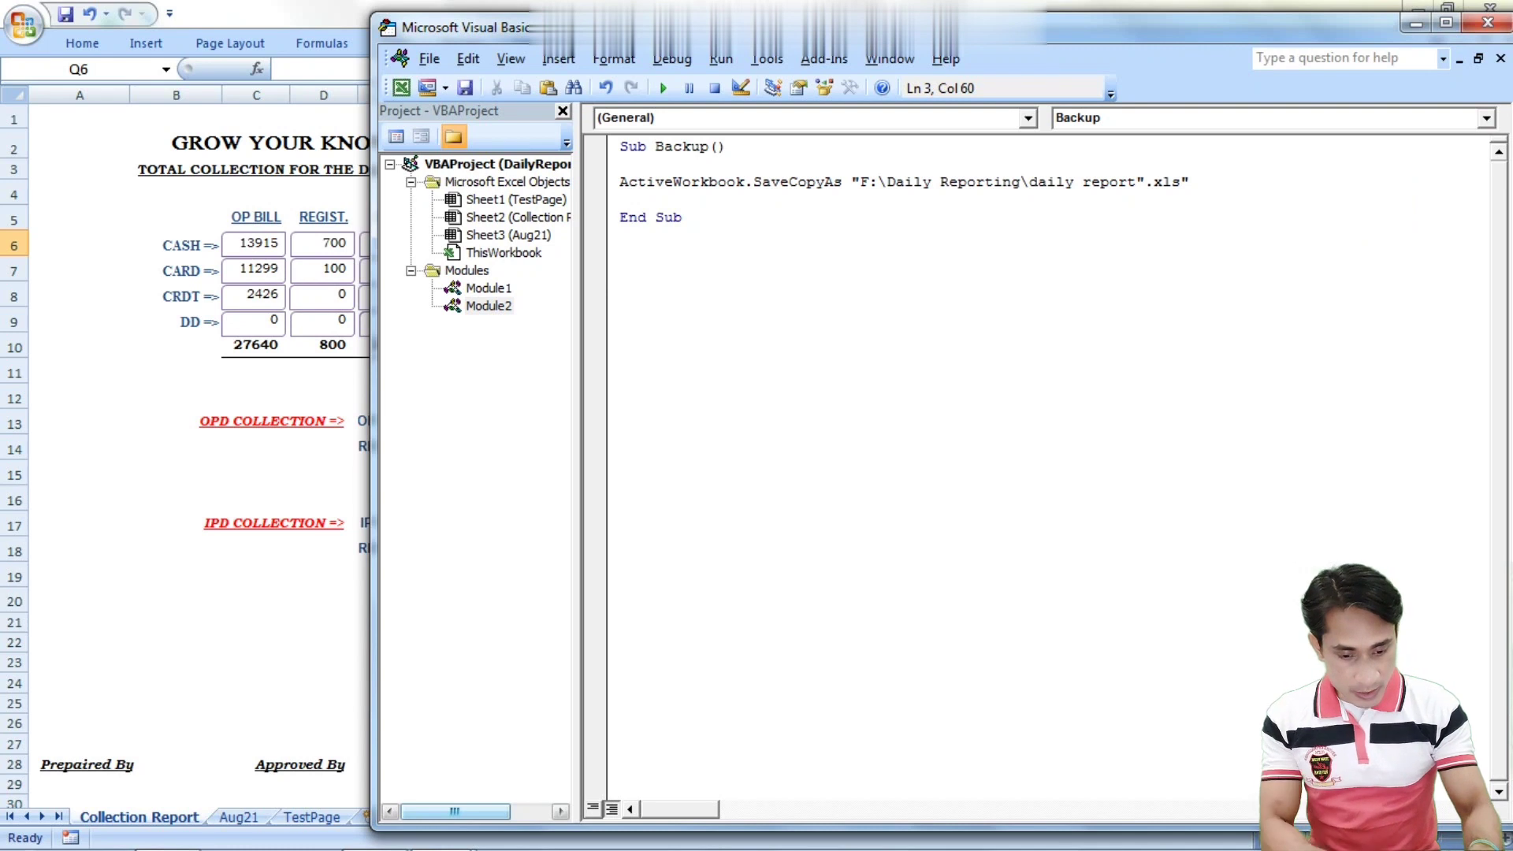
text( & format)
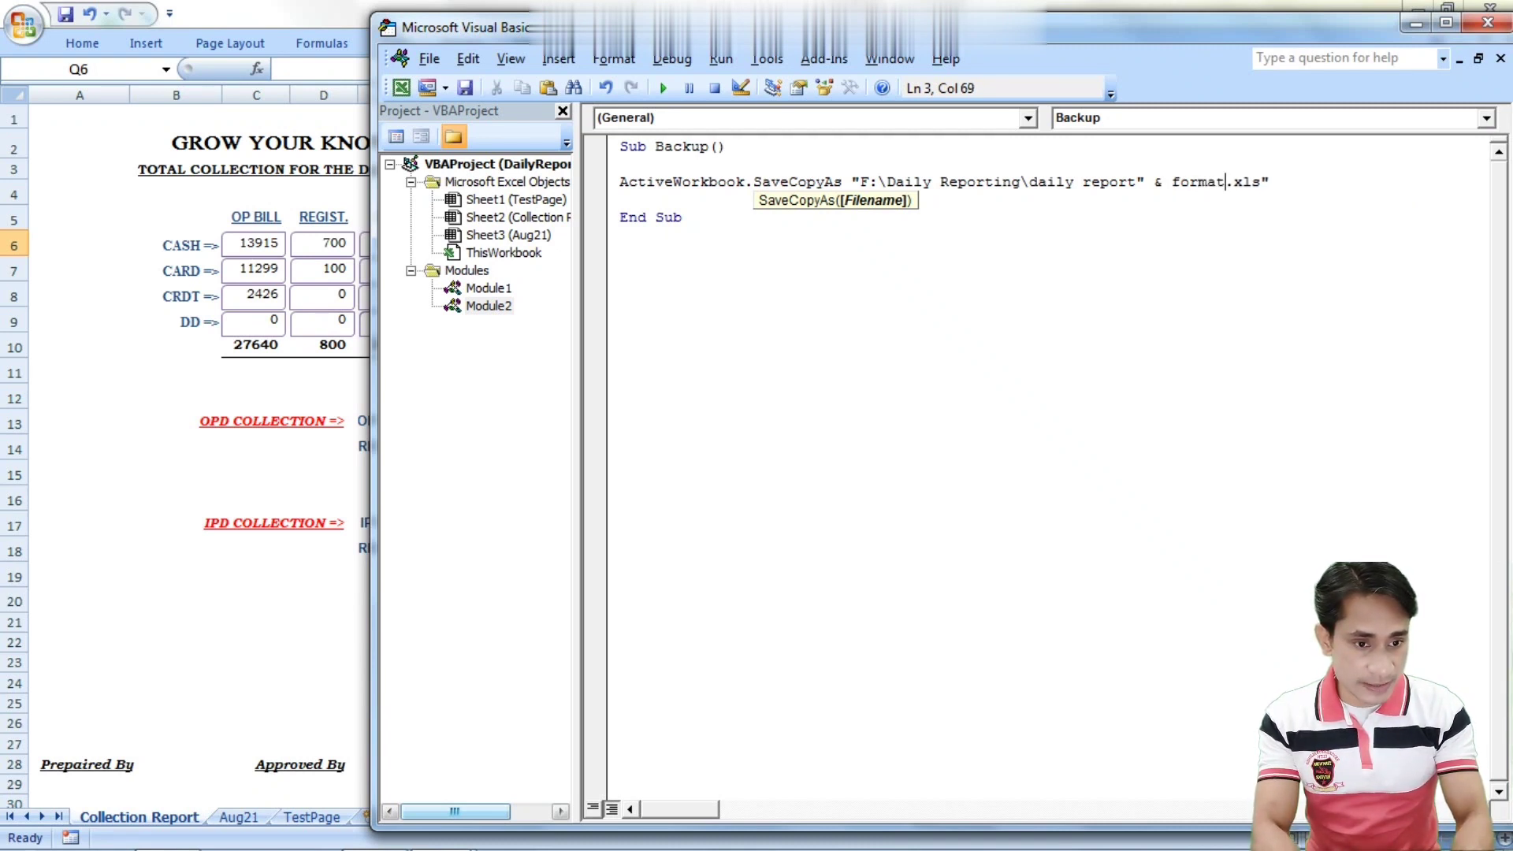
text(()
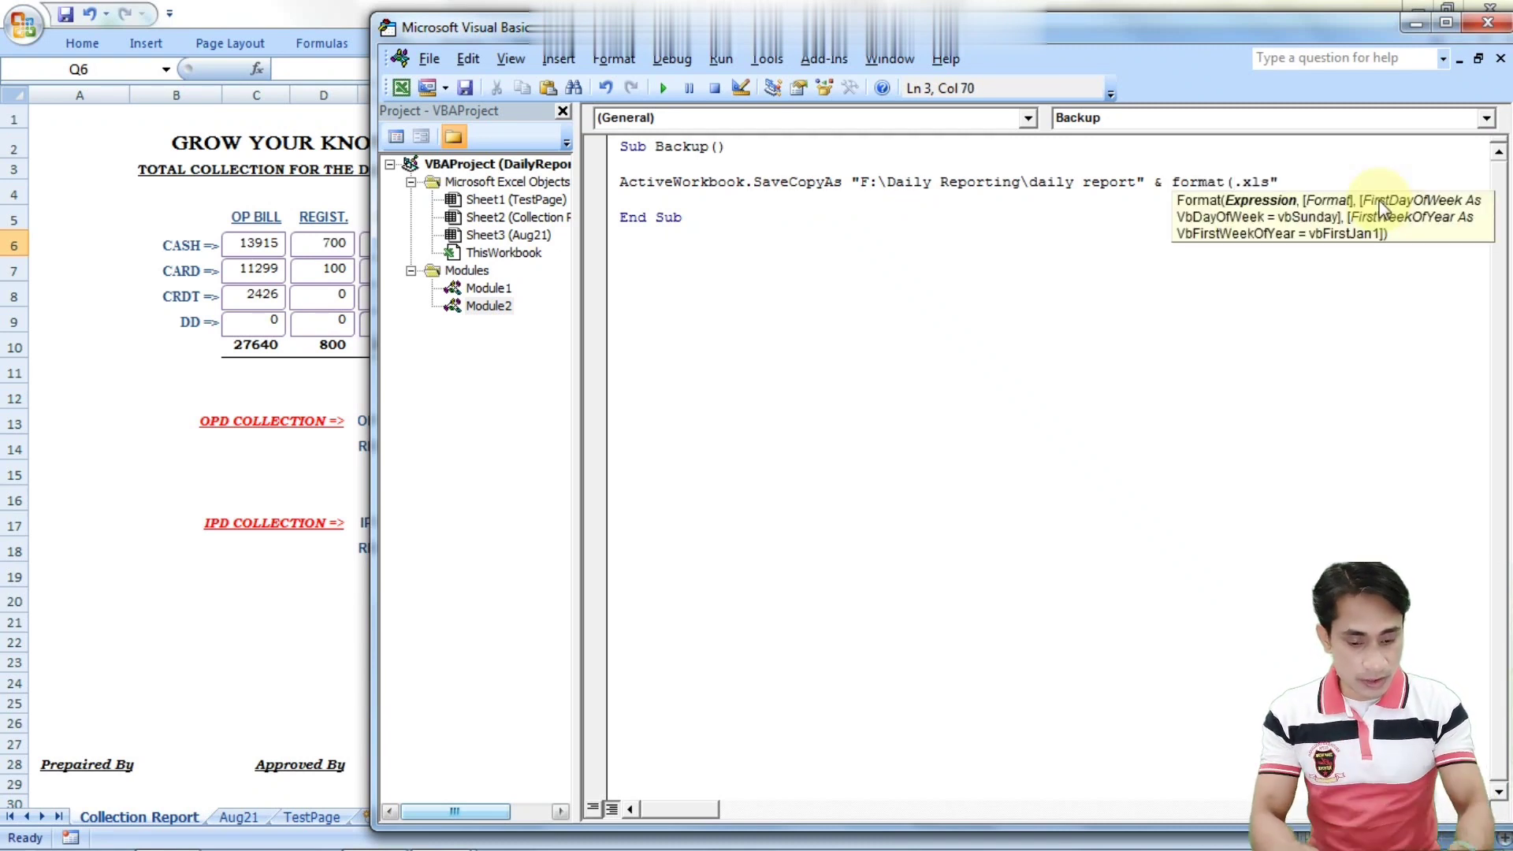
text(now)
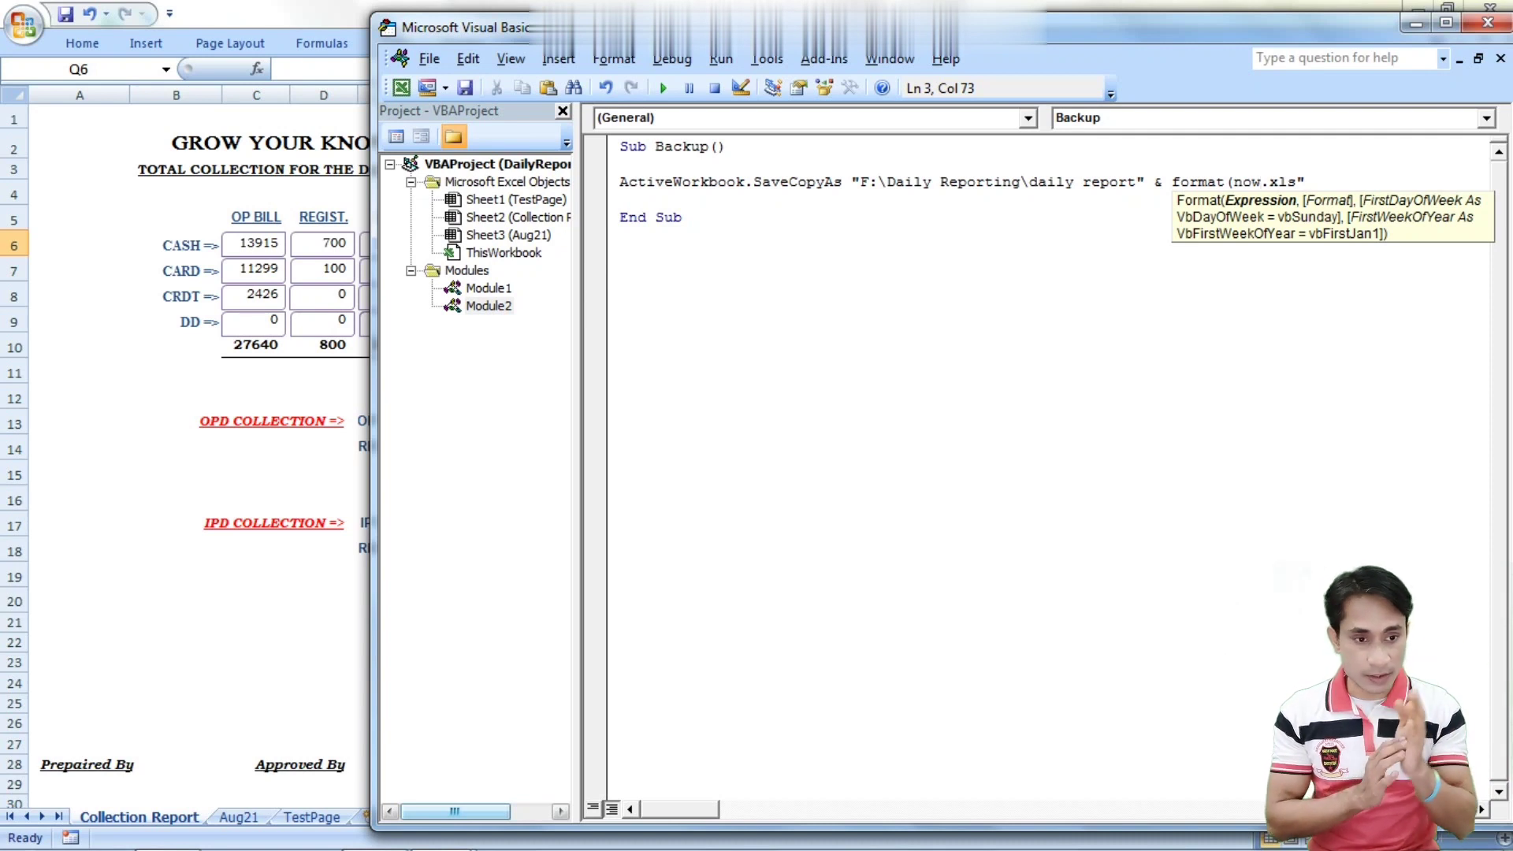
text(,)
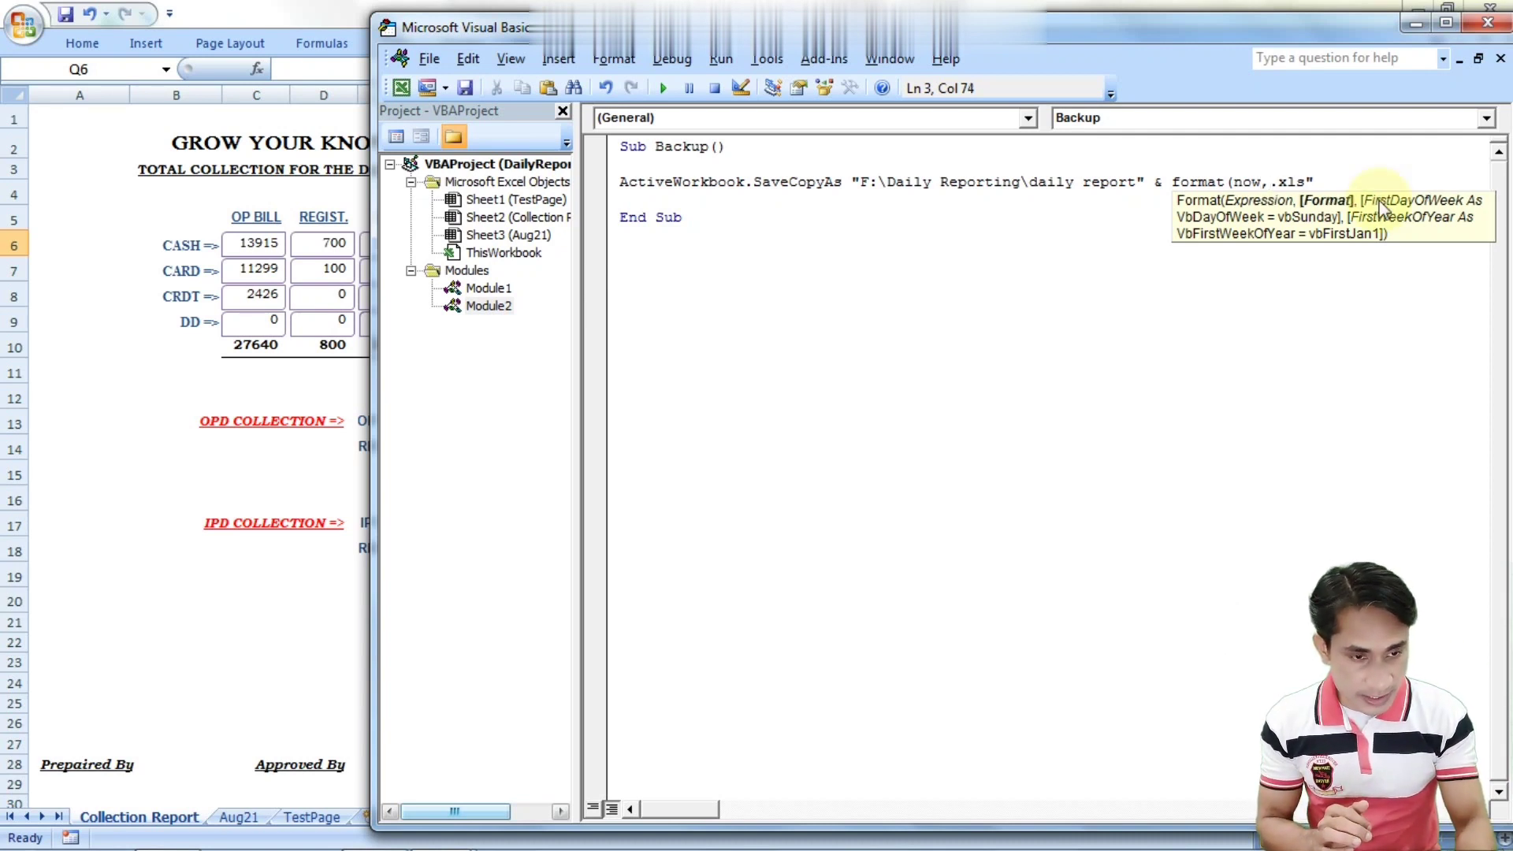
text(")
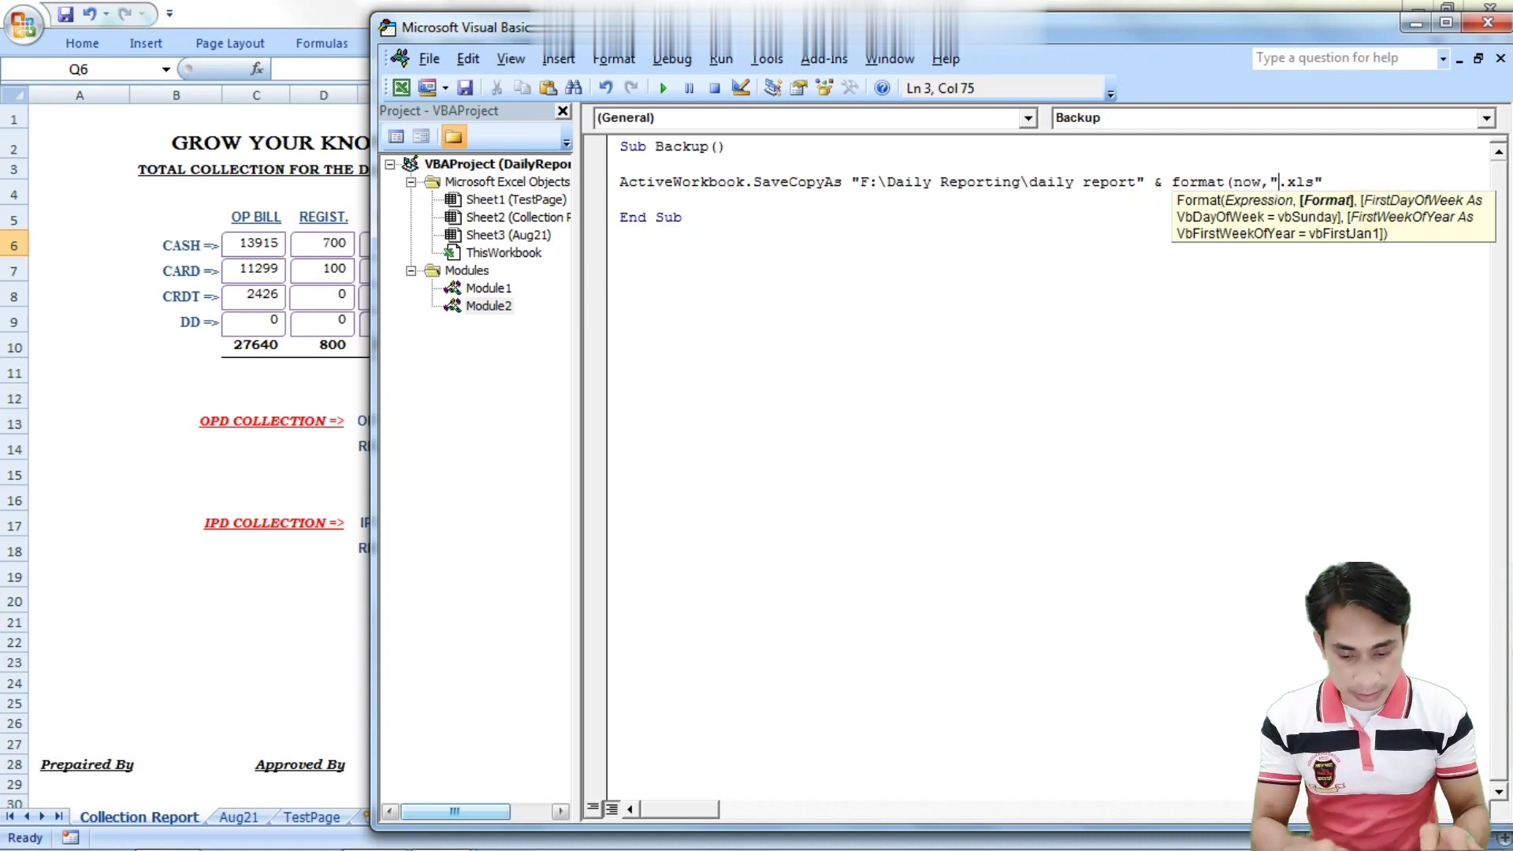
text(dd)
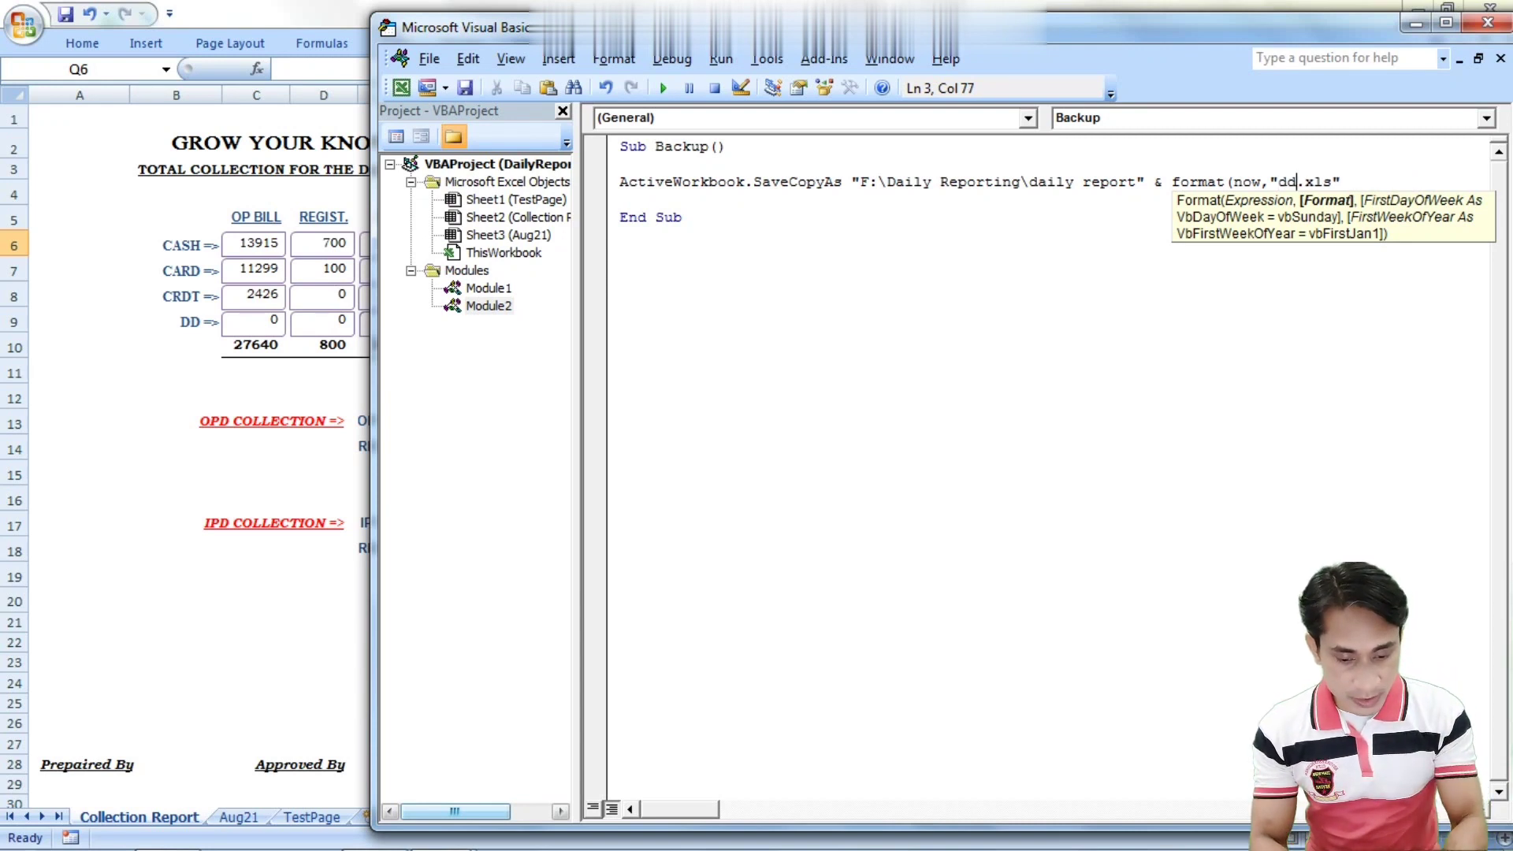
text(m)
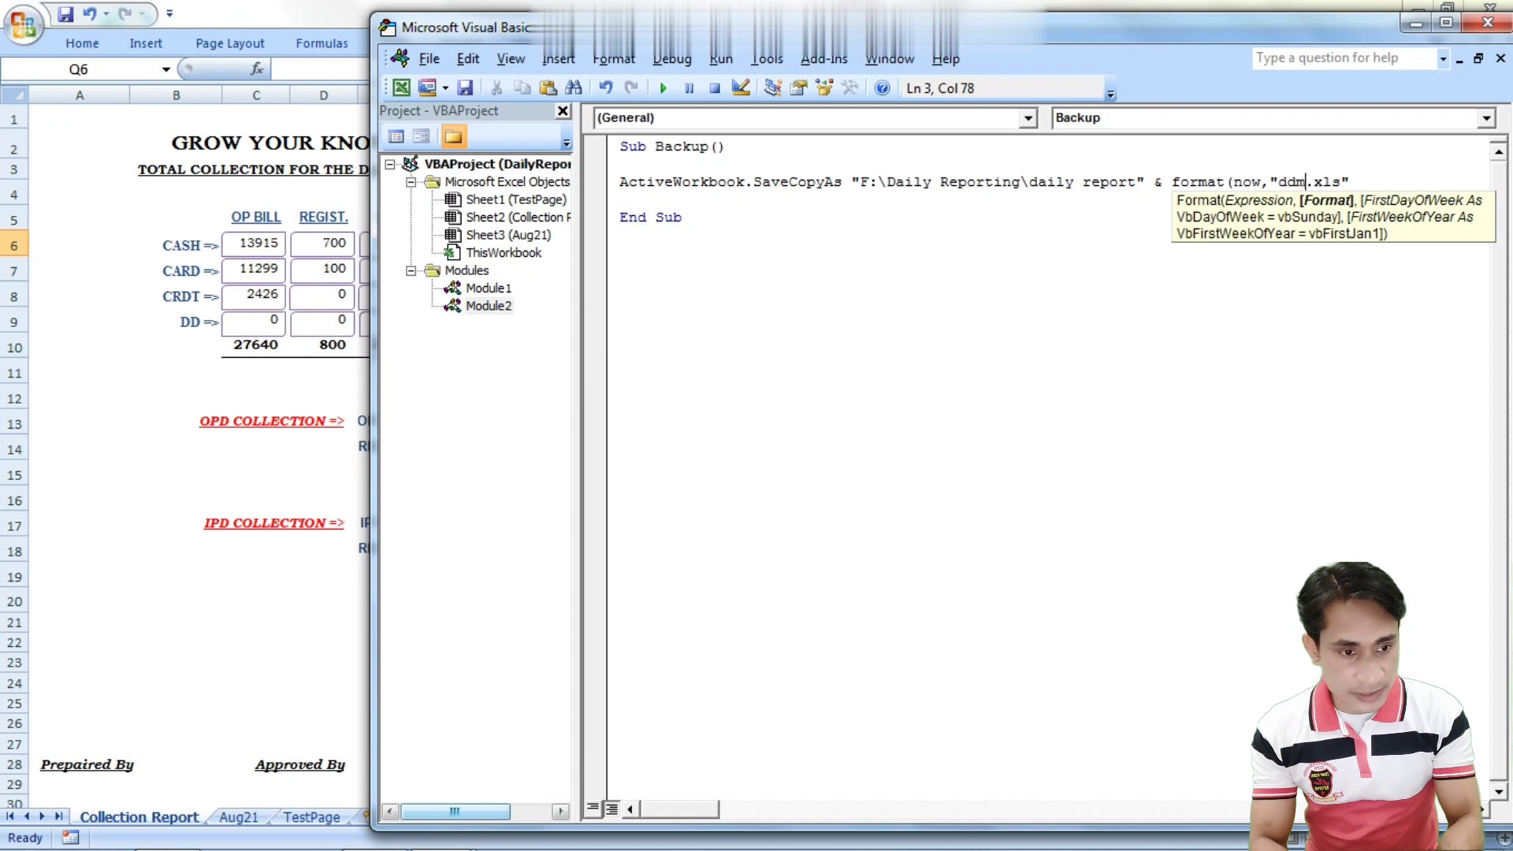
text(m)
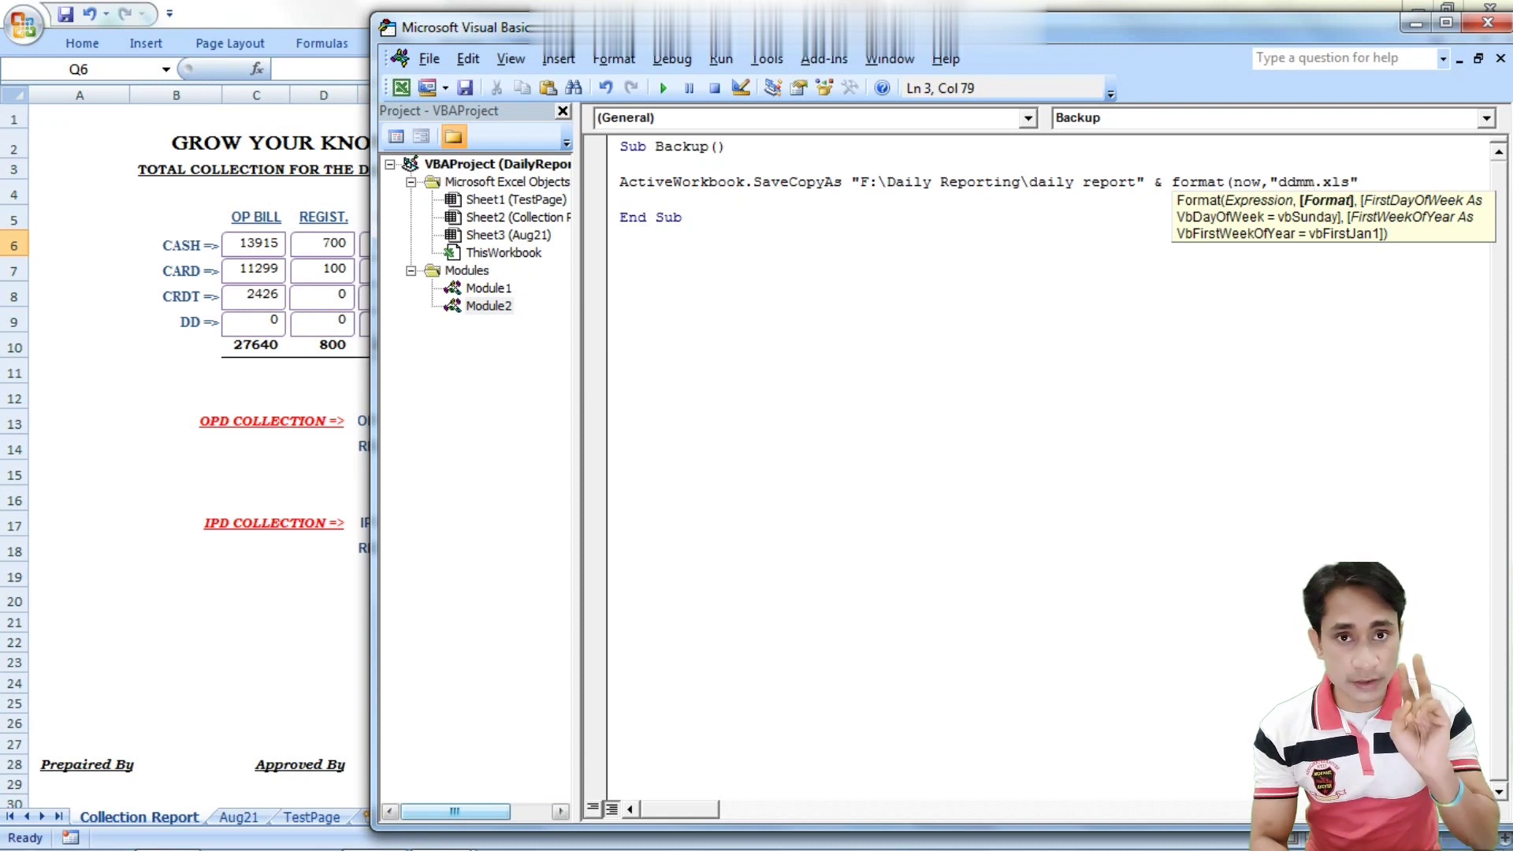
text(yy")
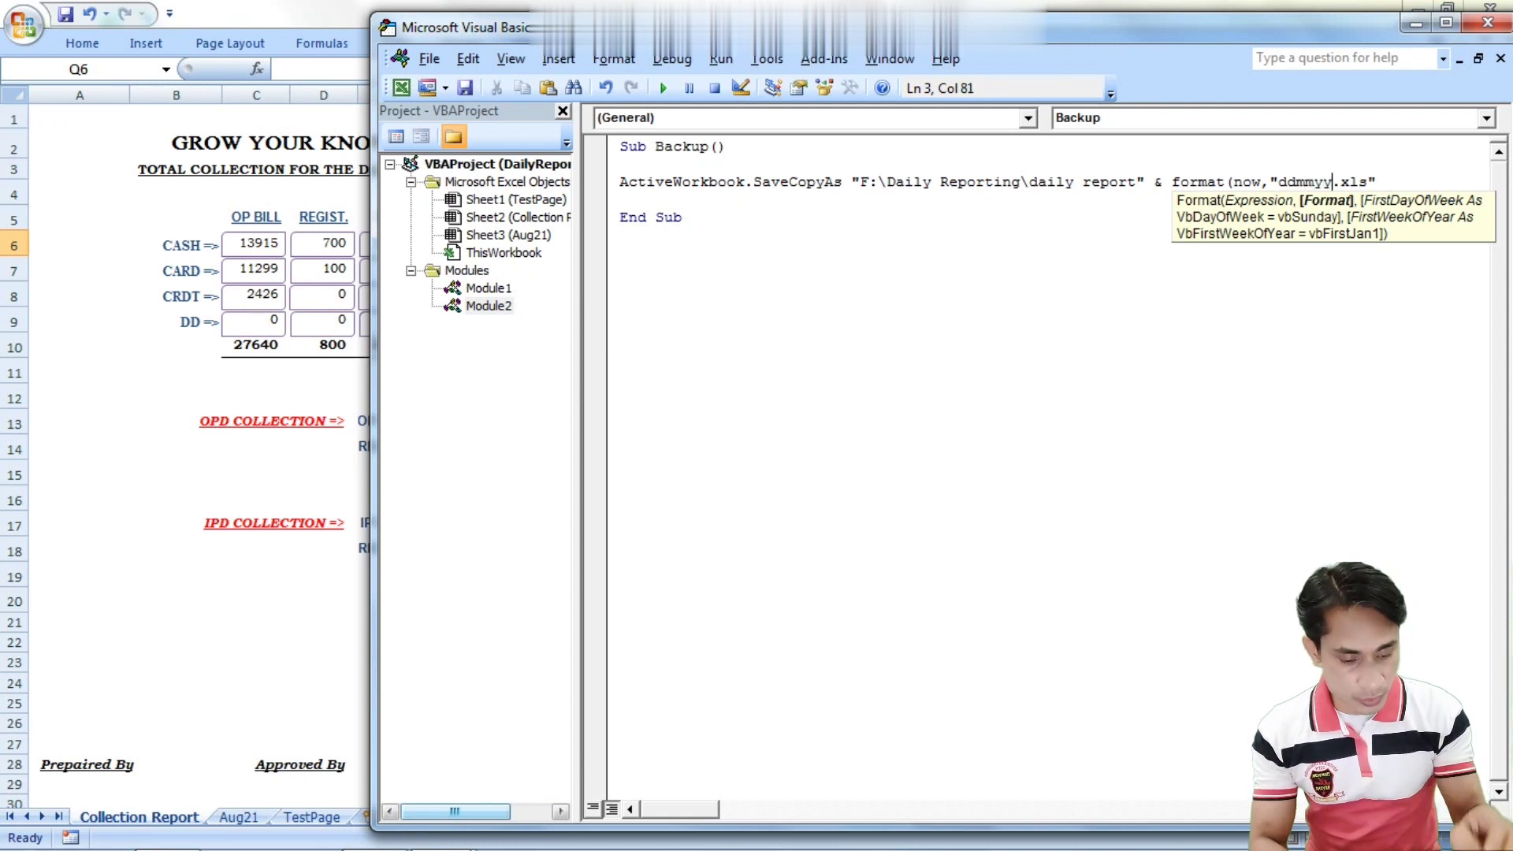
text())
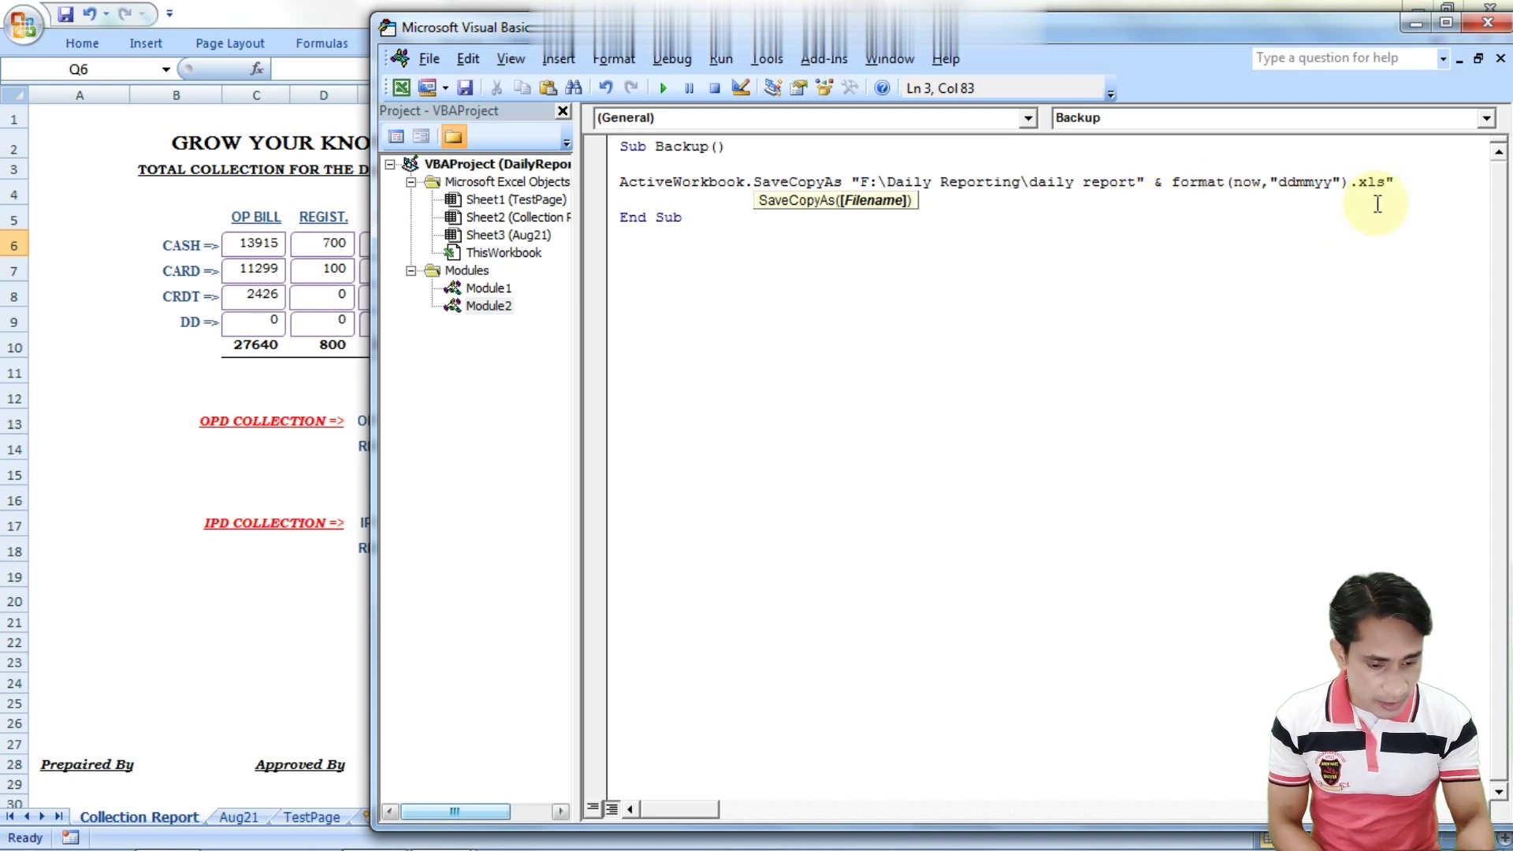
text(&)
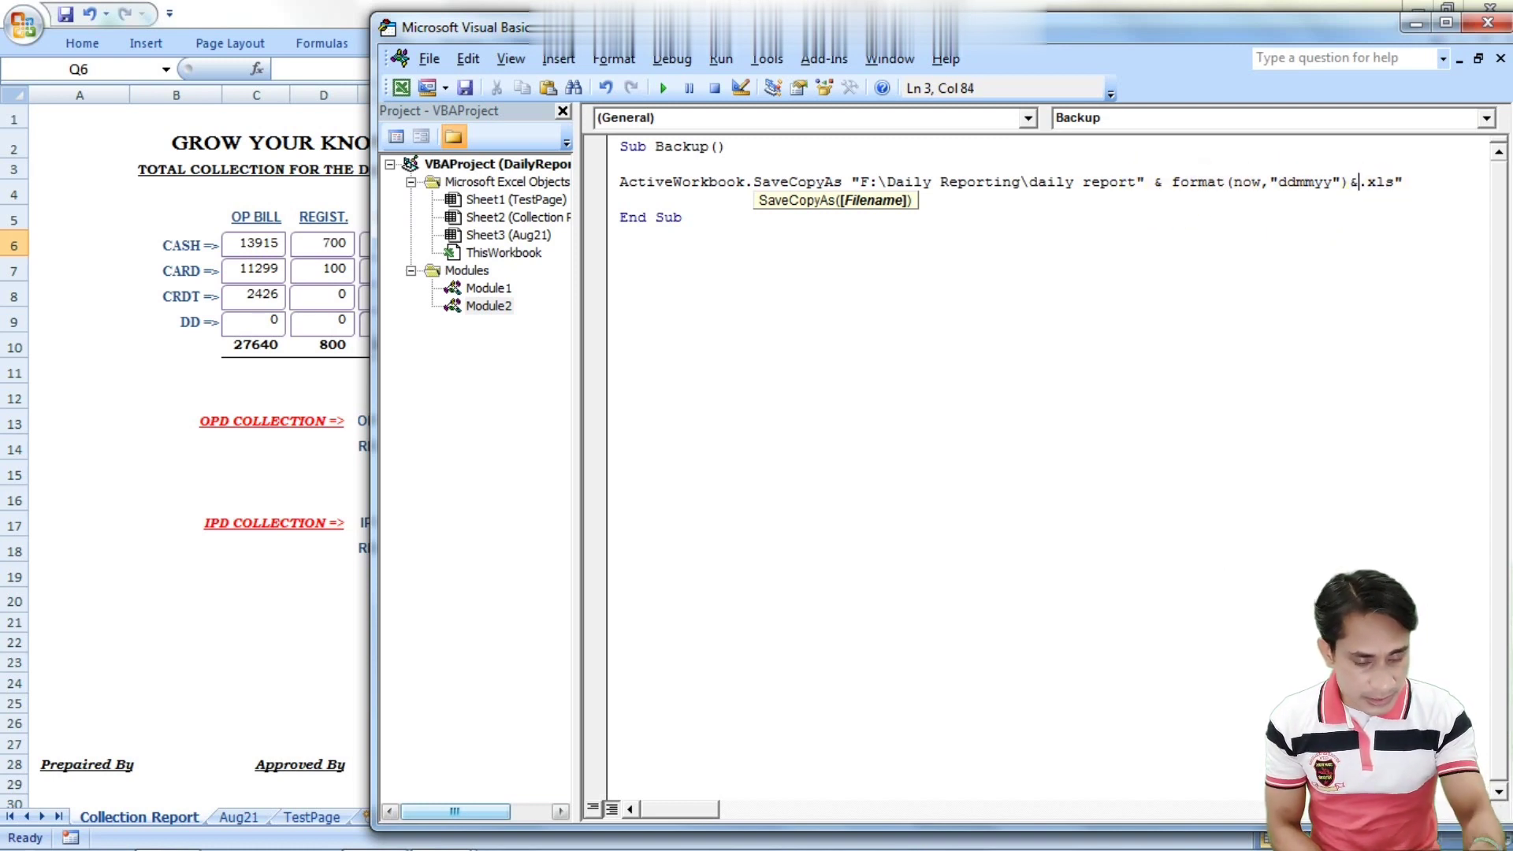
text(")
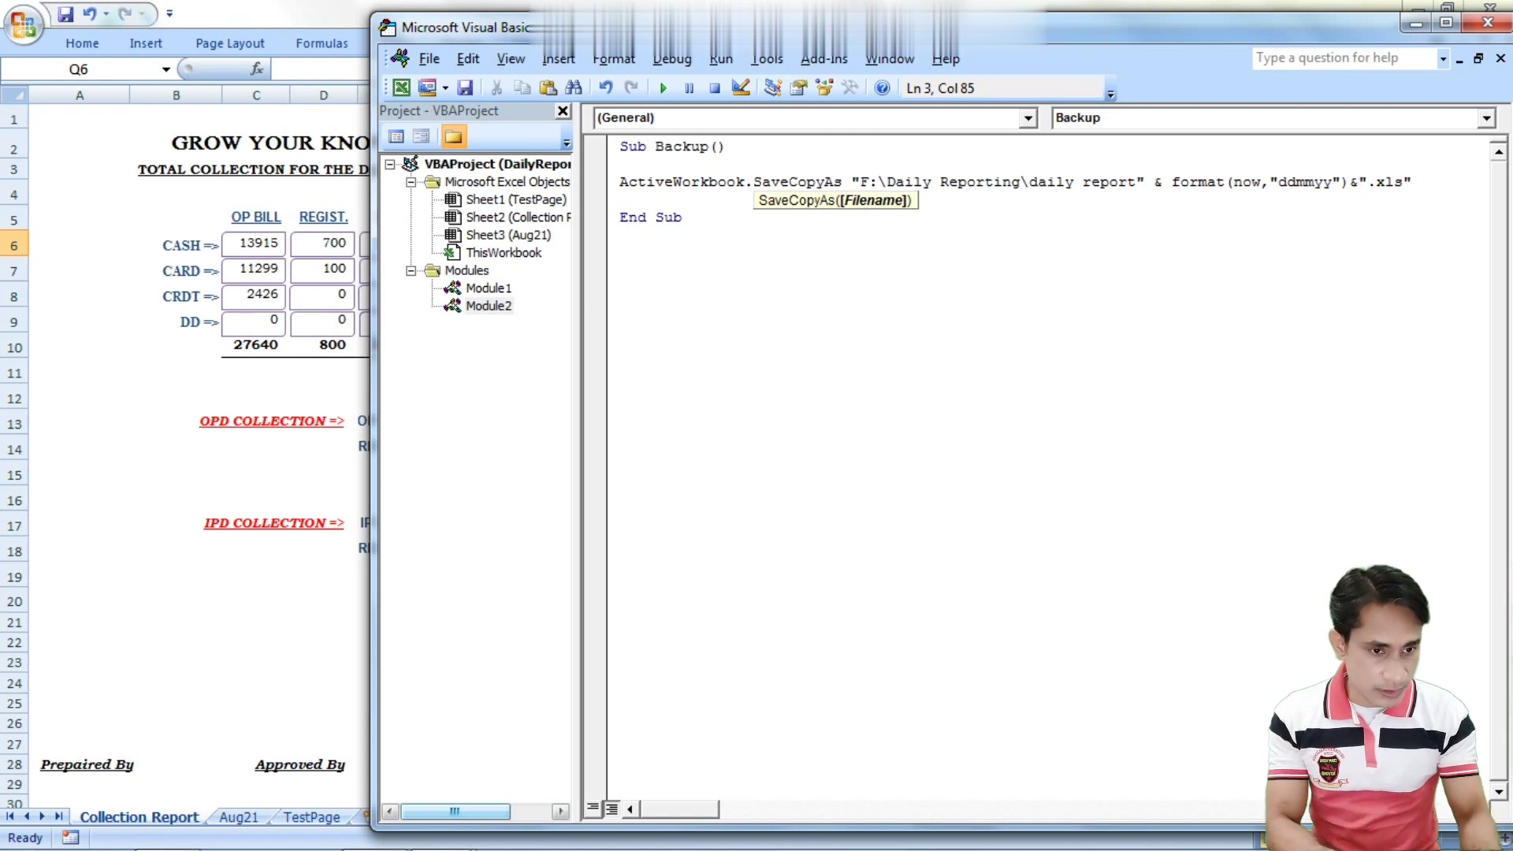
click(1343, 169)
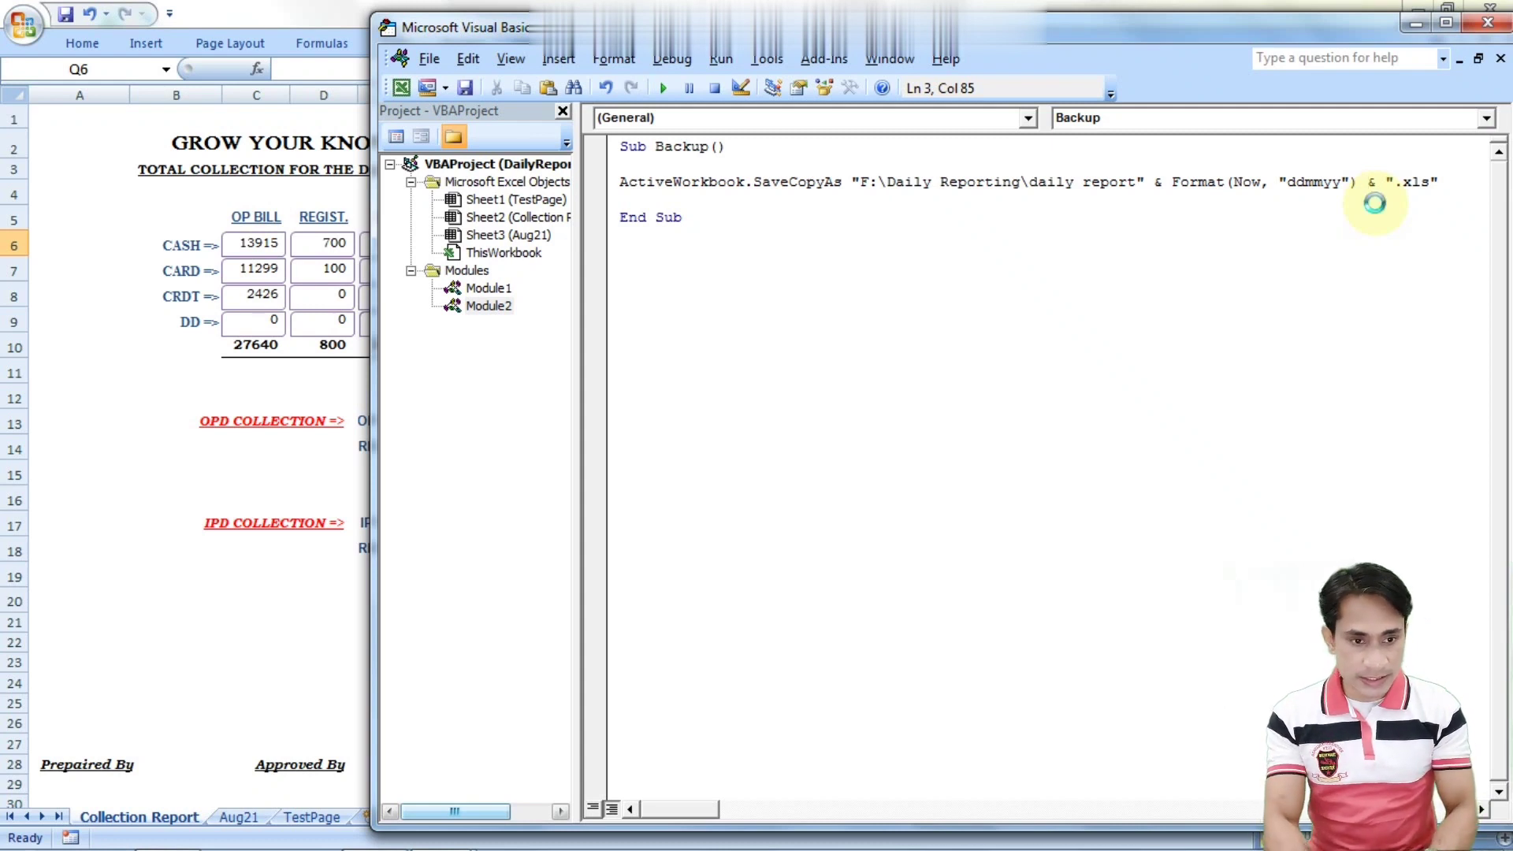
click(1488, 22)
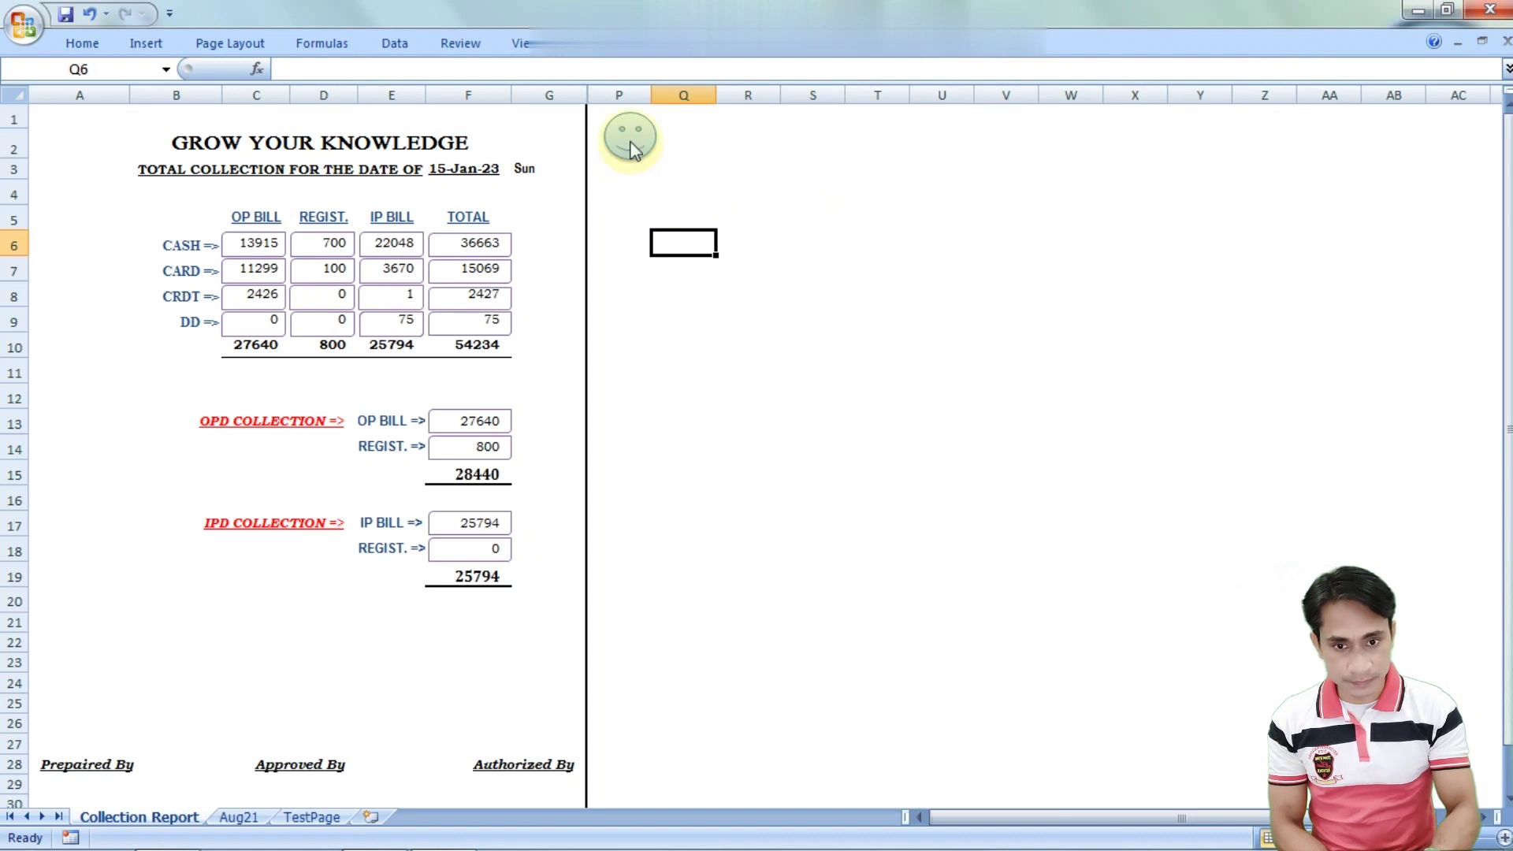
mouse_move(216, 841)
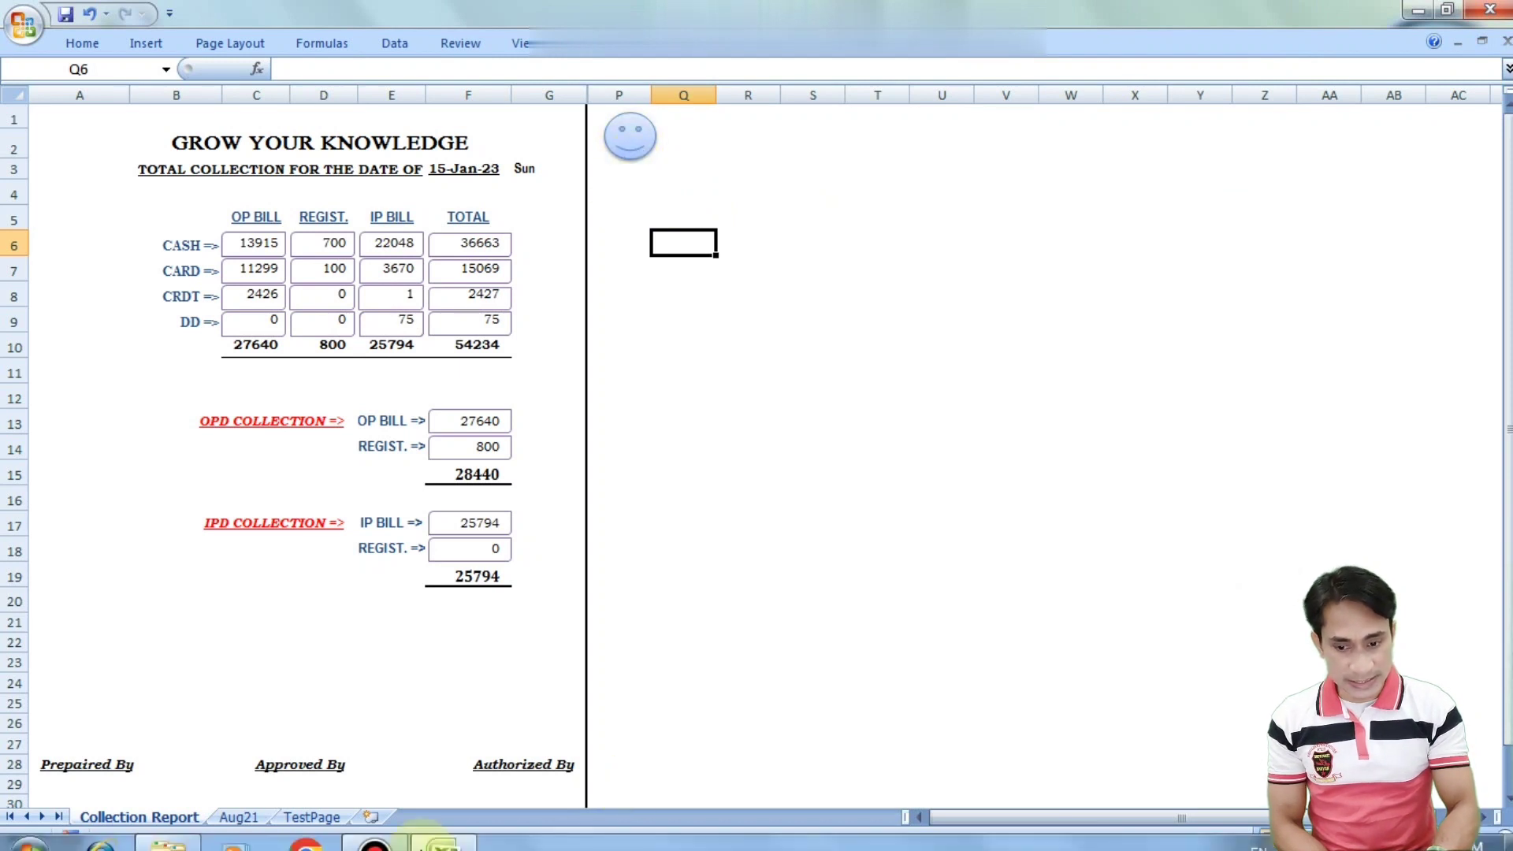
Bring the F:\Daily Reporting folder, now containing daily report150123, to the front
click(168, 829)
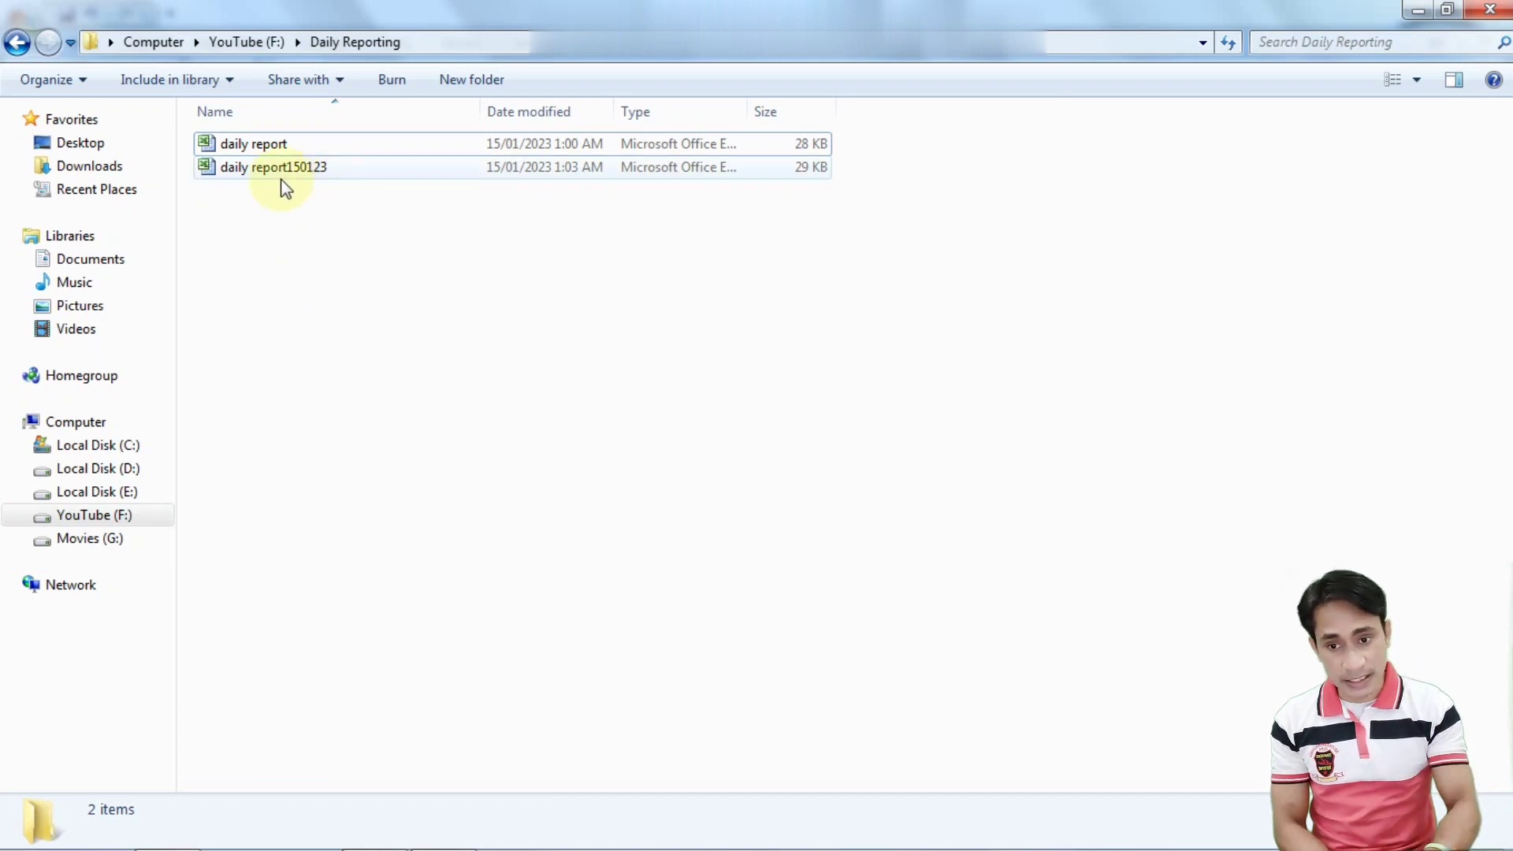
Dismiss the file details popup in the Daily Reporting folder window
click(284, 220)
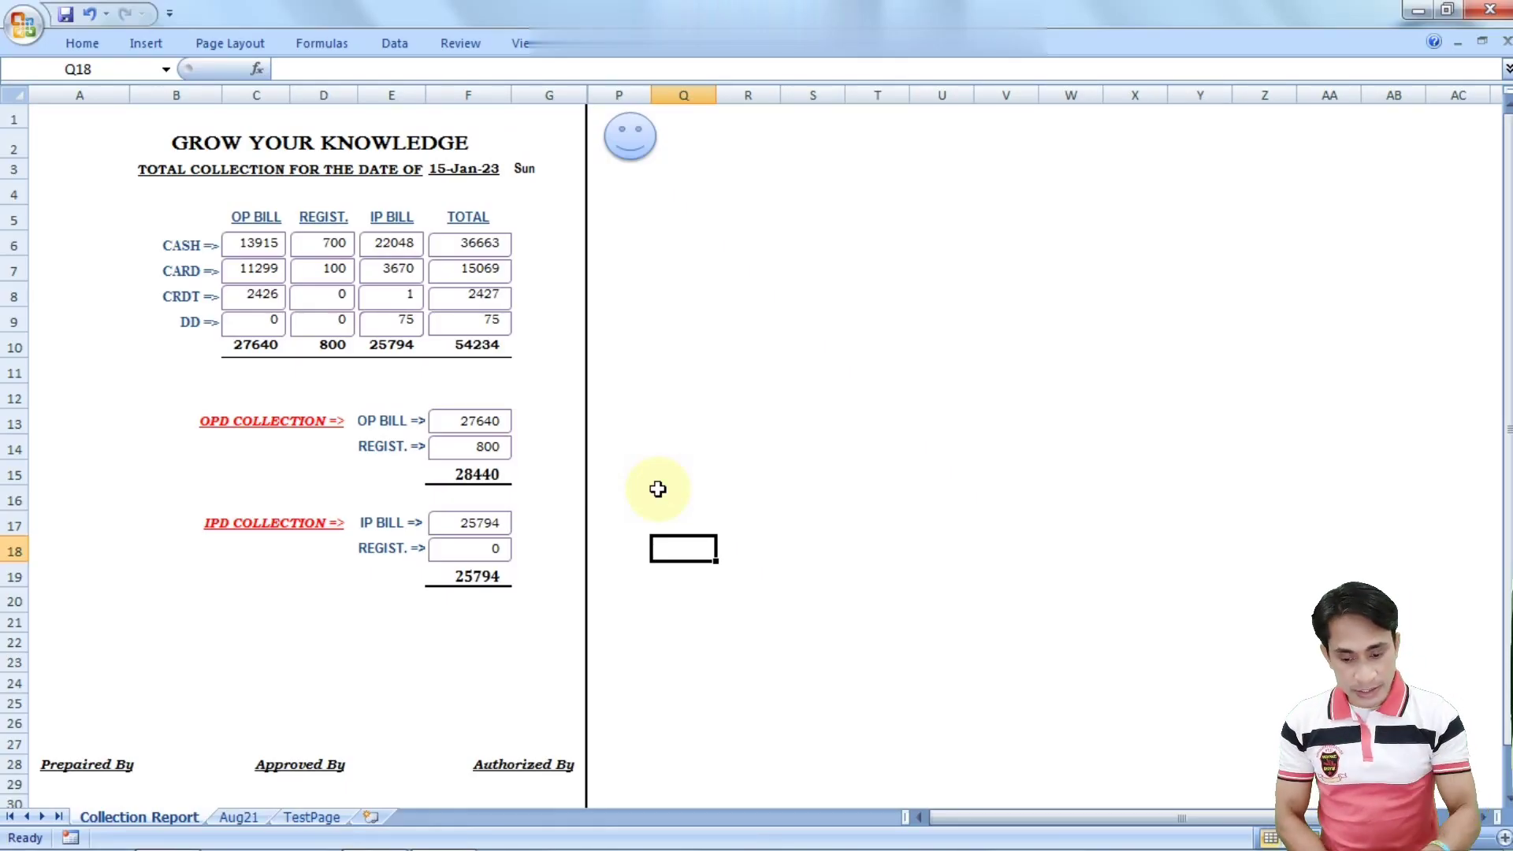
Insert an ActiveSheet.Copy line above ActiveWorkbook.SaveCopyAs in the Backup macro, using Alt+F11
key(alt+F11)
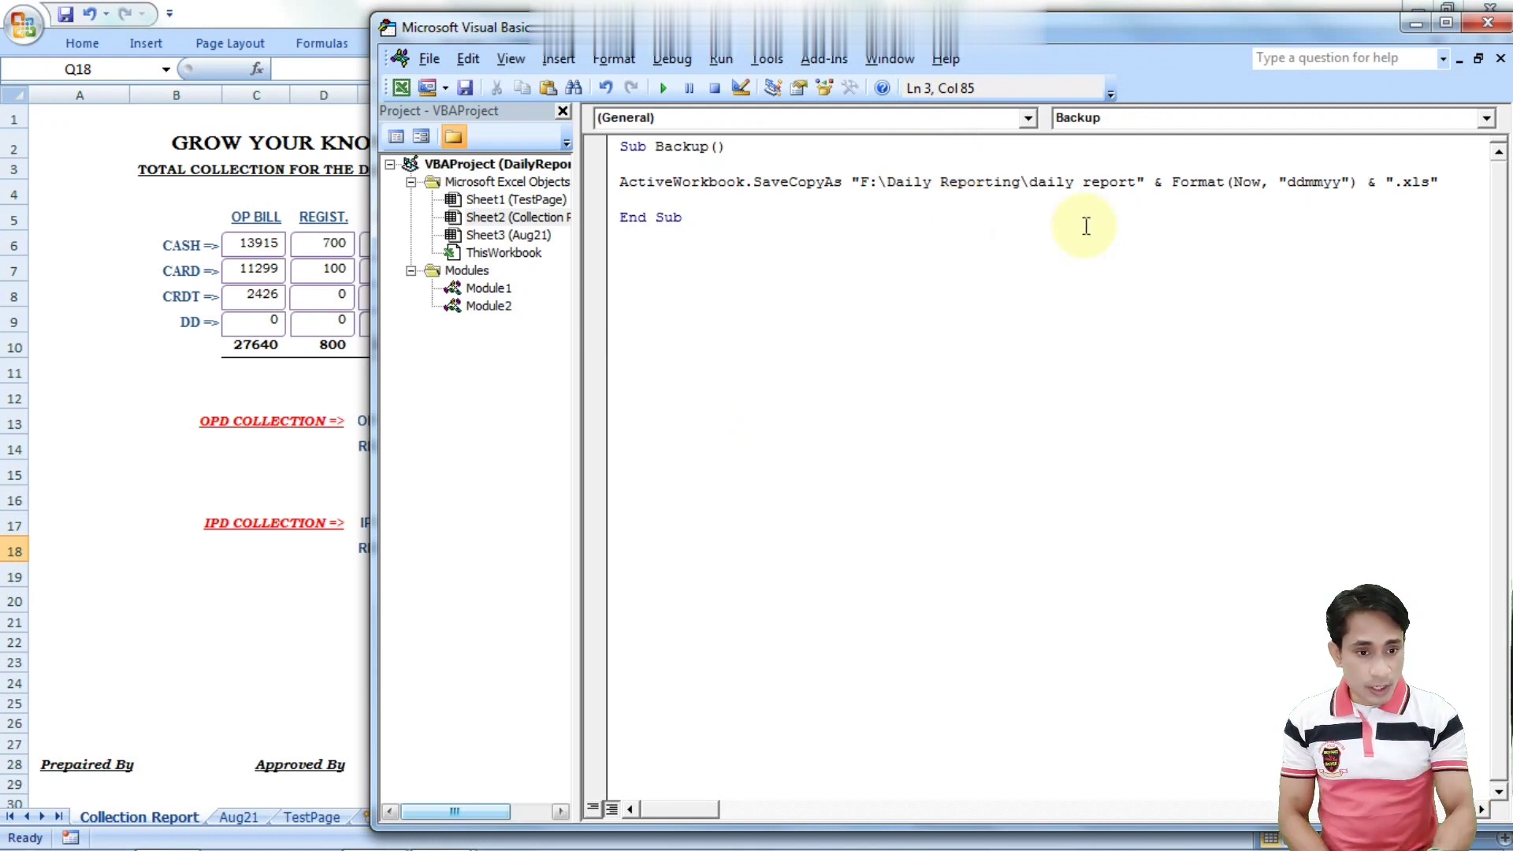
click(1150, 249)
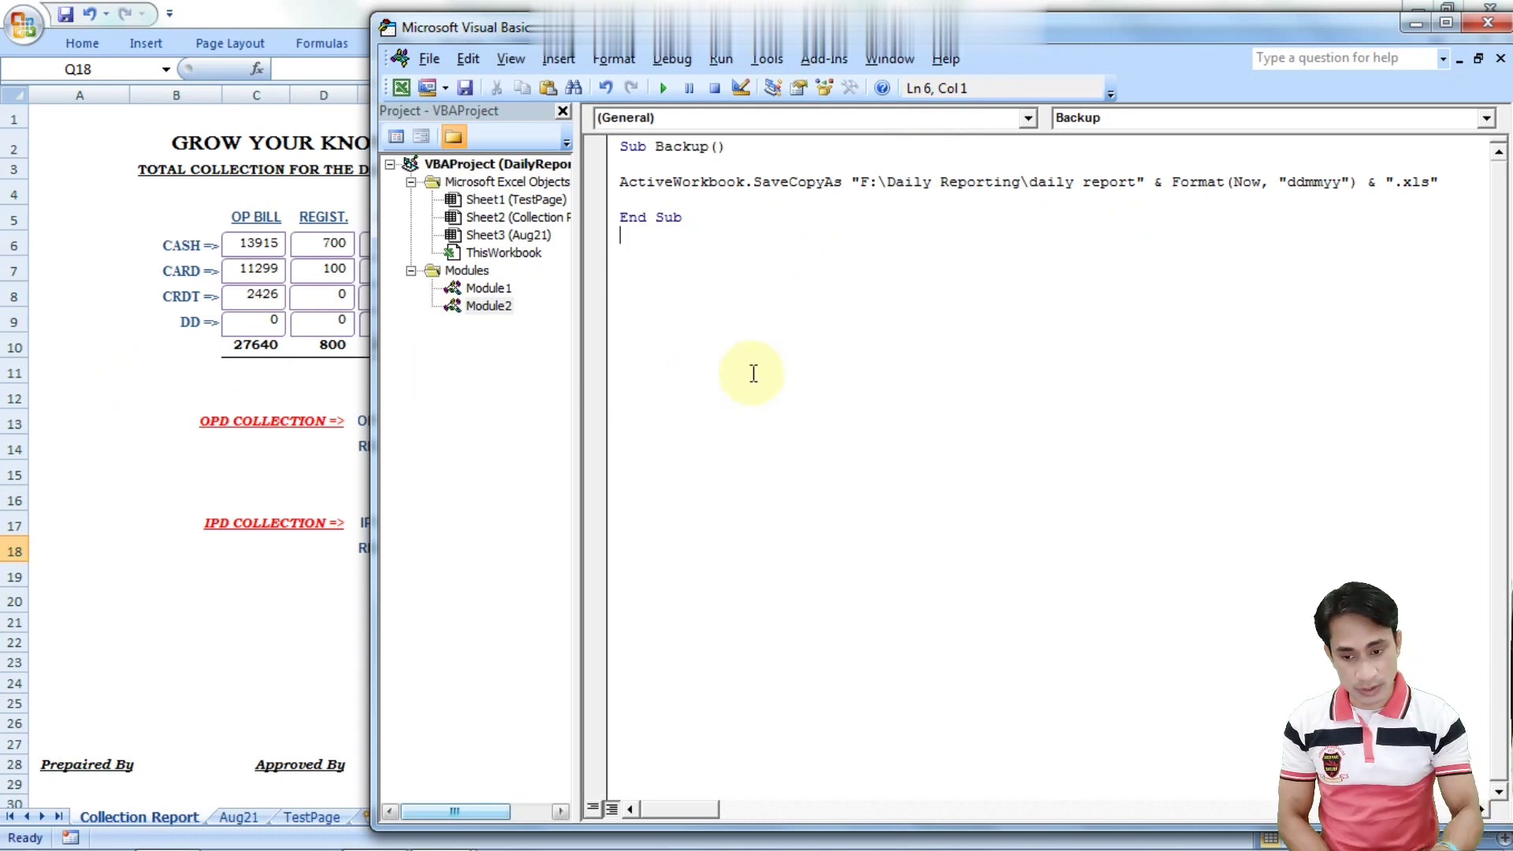
click(237, 603)
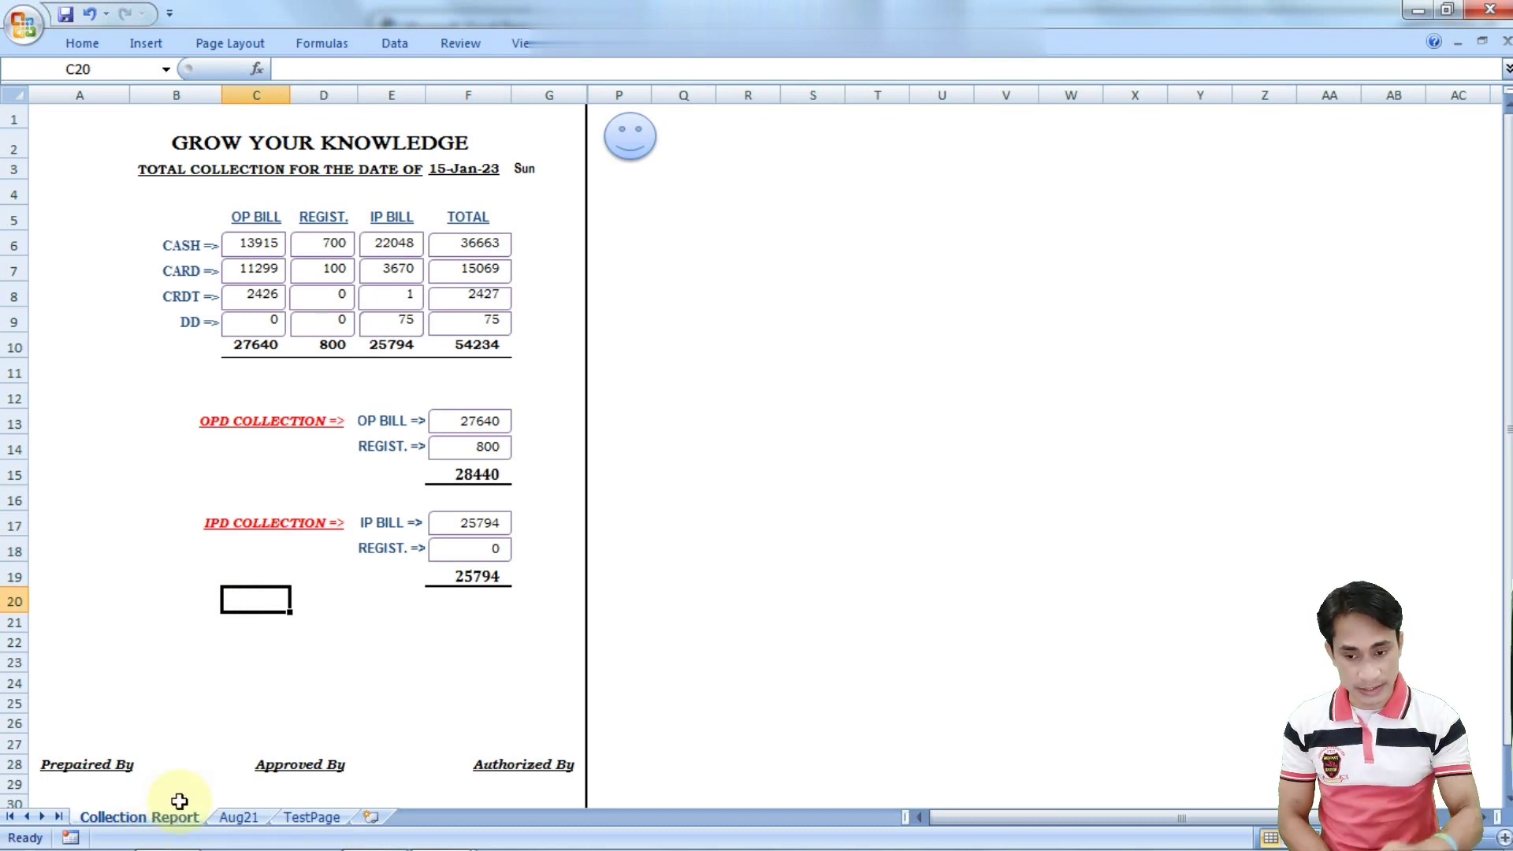
key(alt+F11)
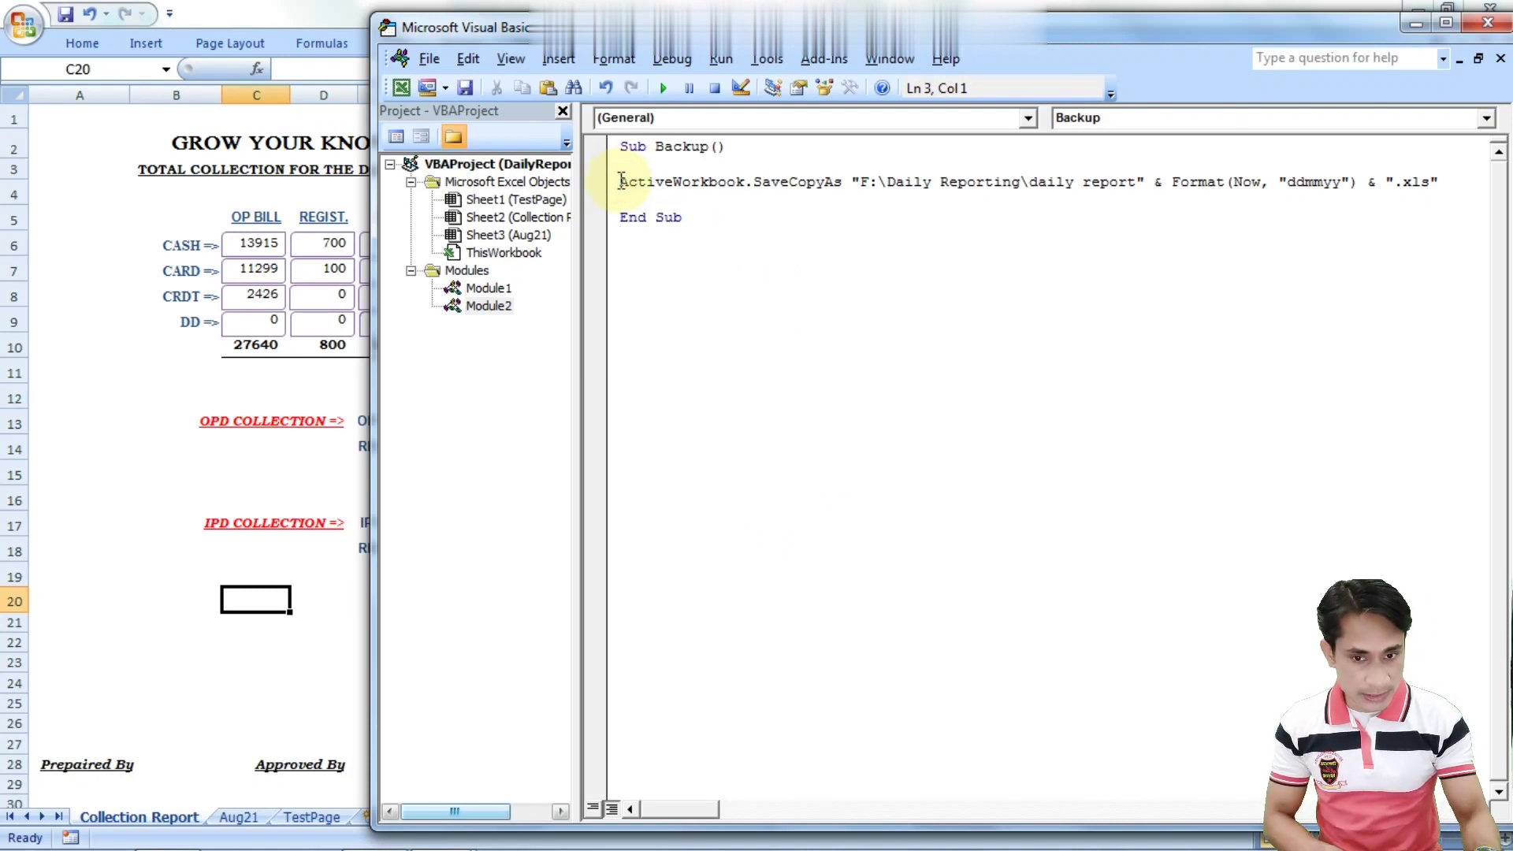
key(Return)
key(Up)
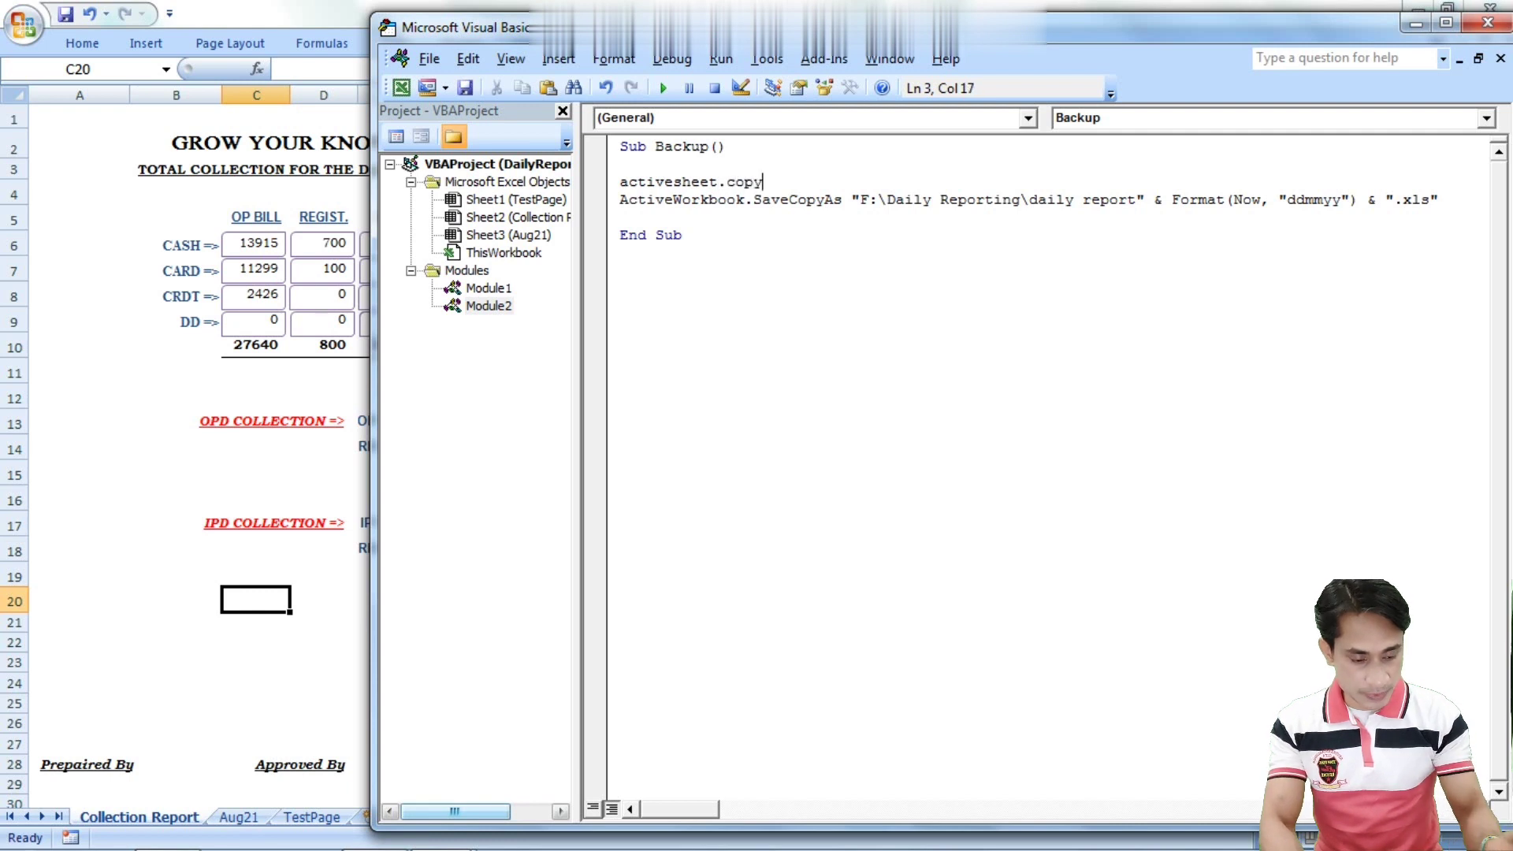
key(Down)
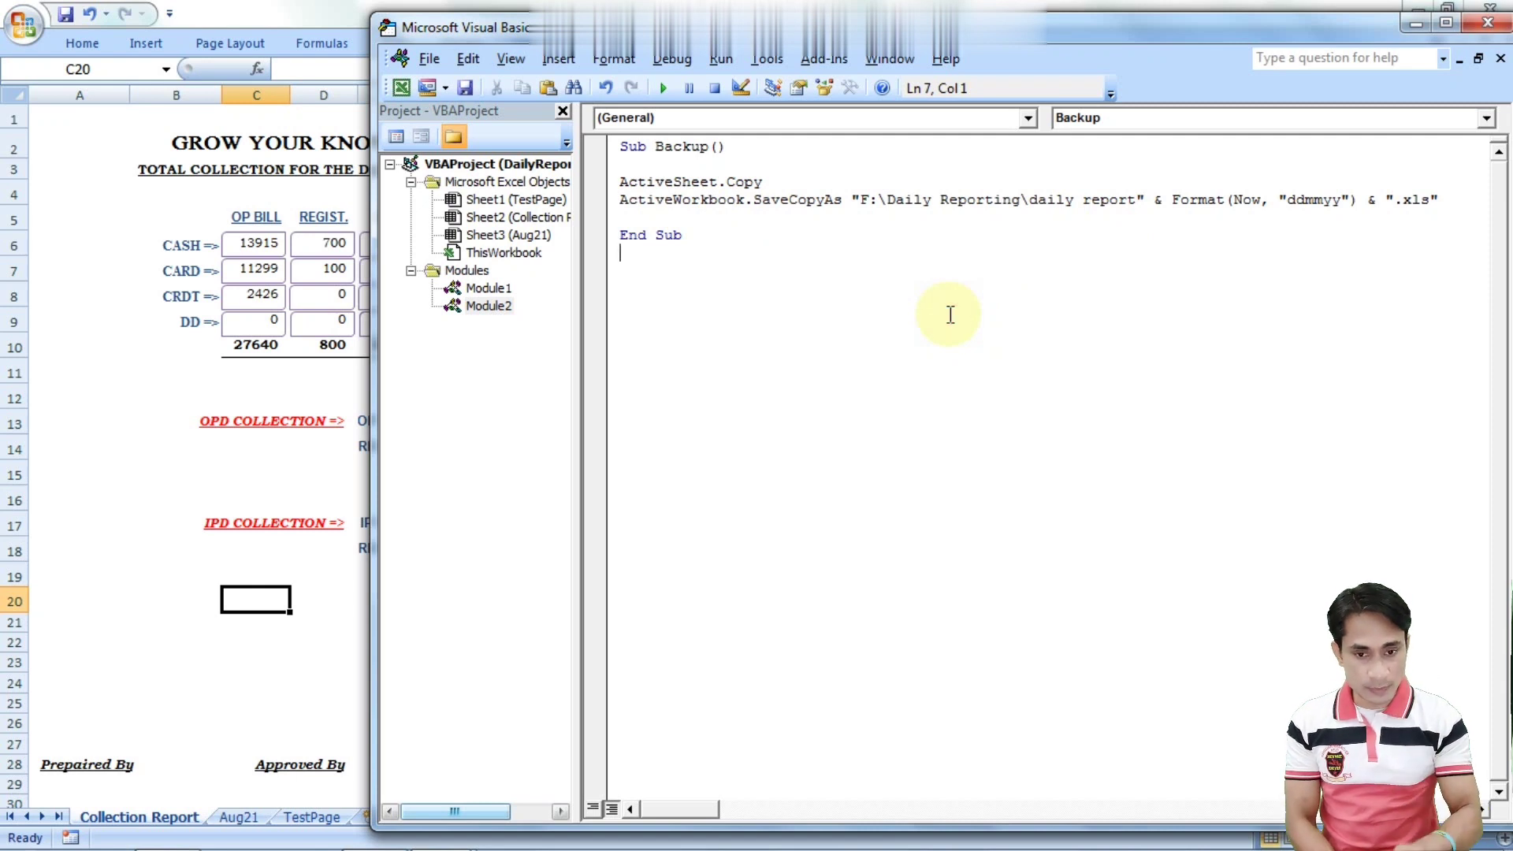
Run the Backup macro and open the resulting daily report150123 copy from Daily Reporting
key(alt+F11)
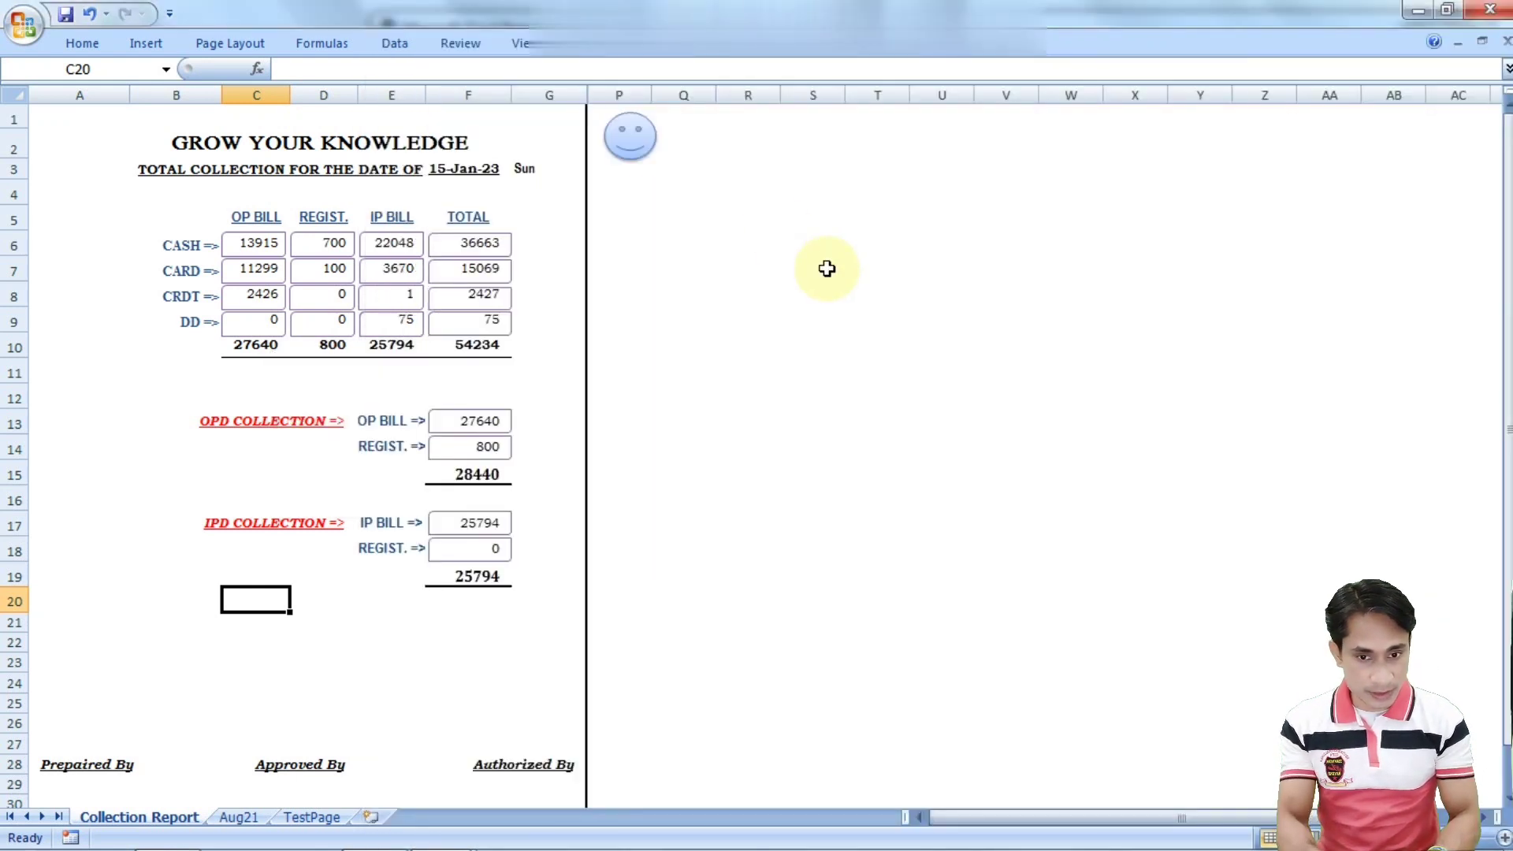
click(725, 242)
click(632, 136)
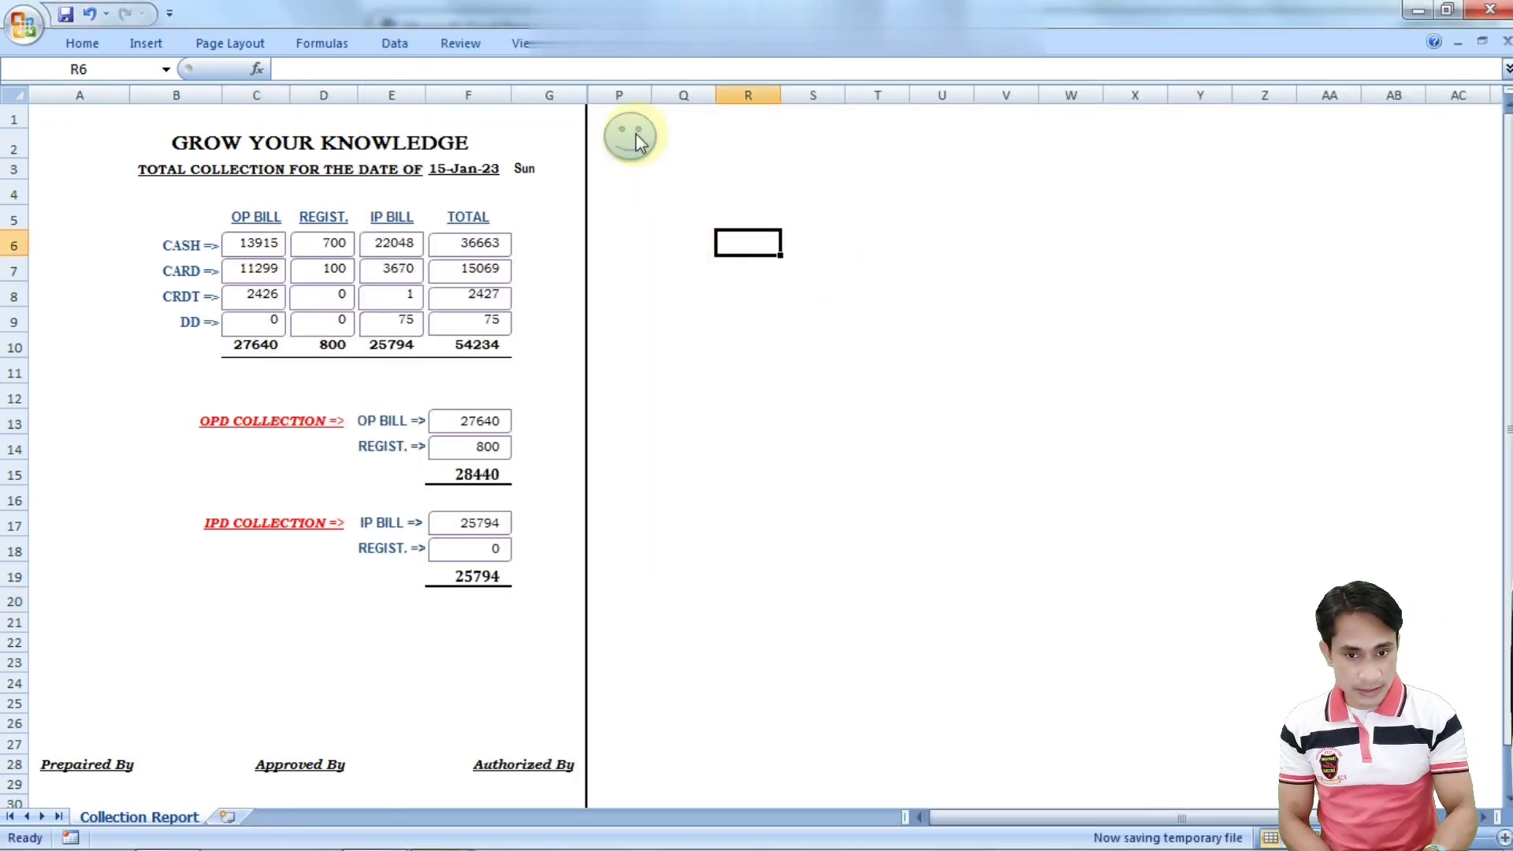
click(1419, 10)
click(264, 312)
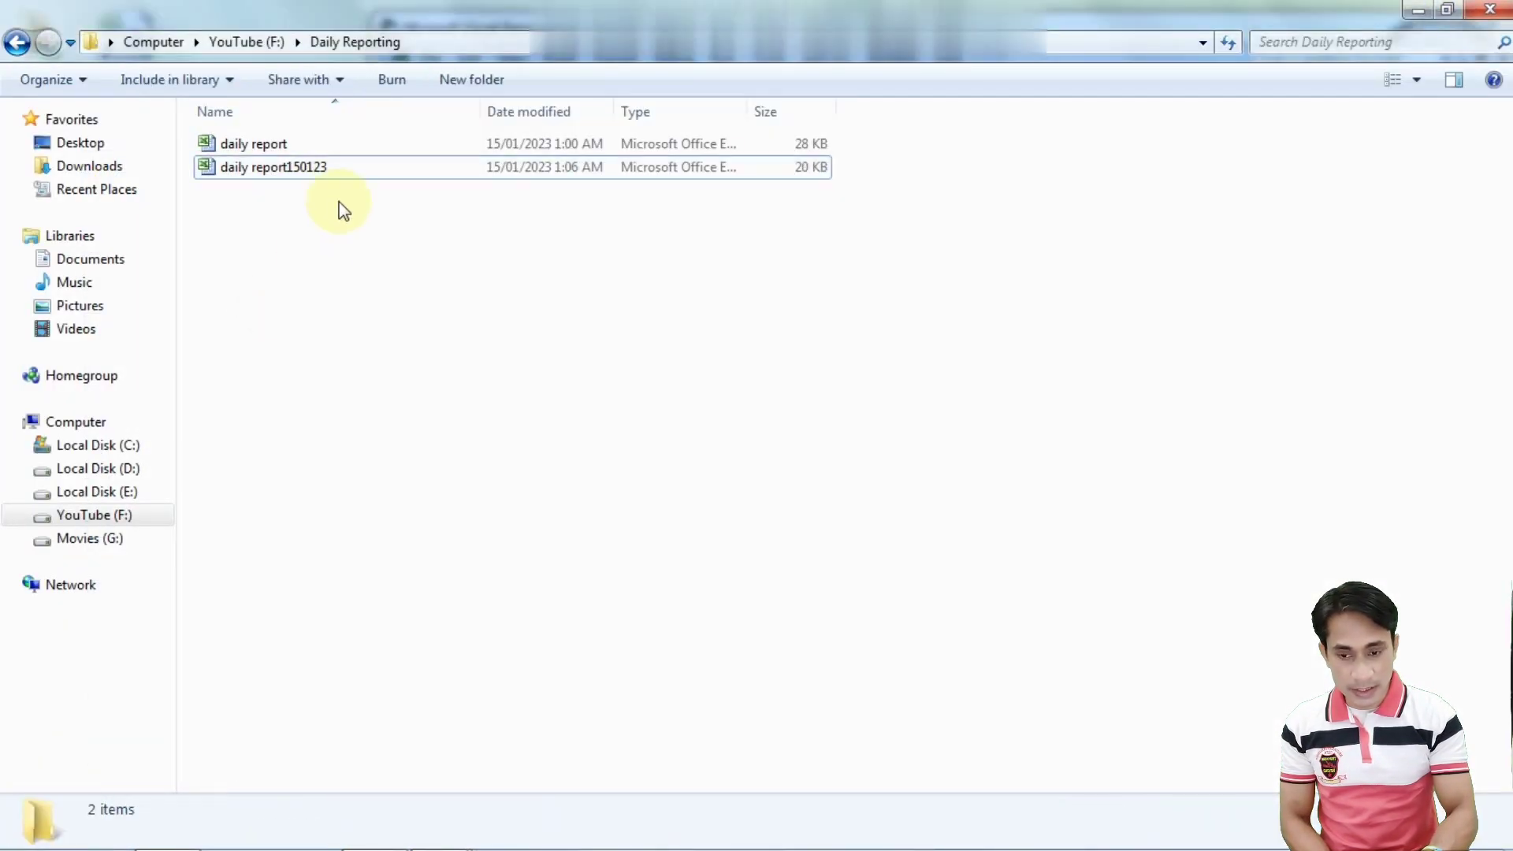
double_click(307, 172)
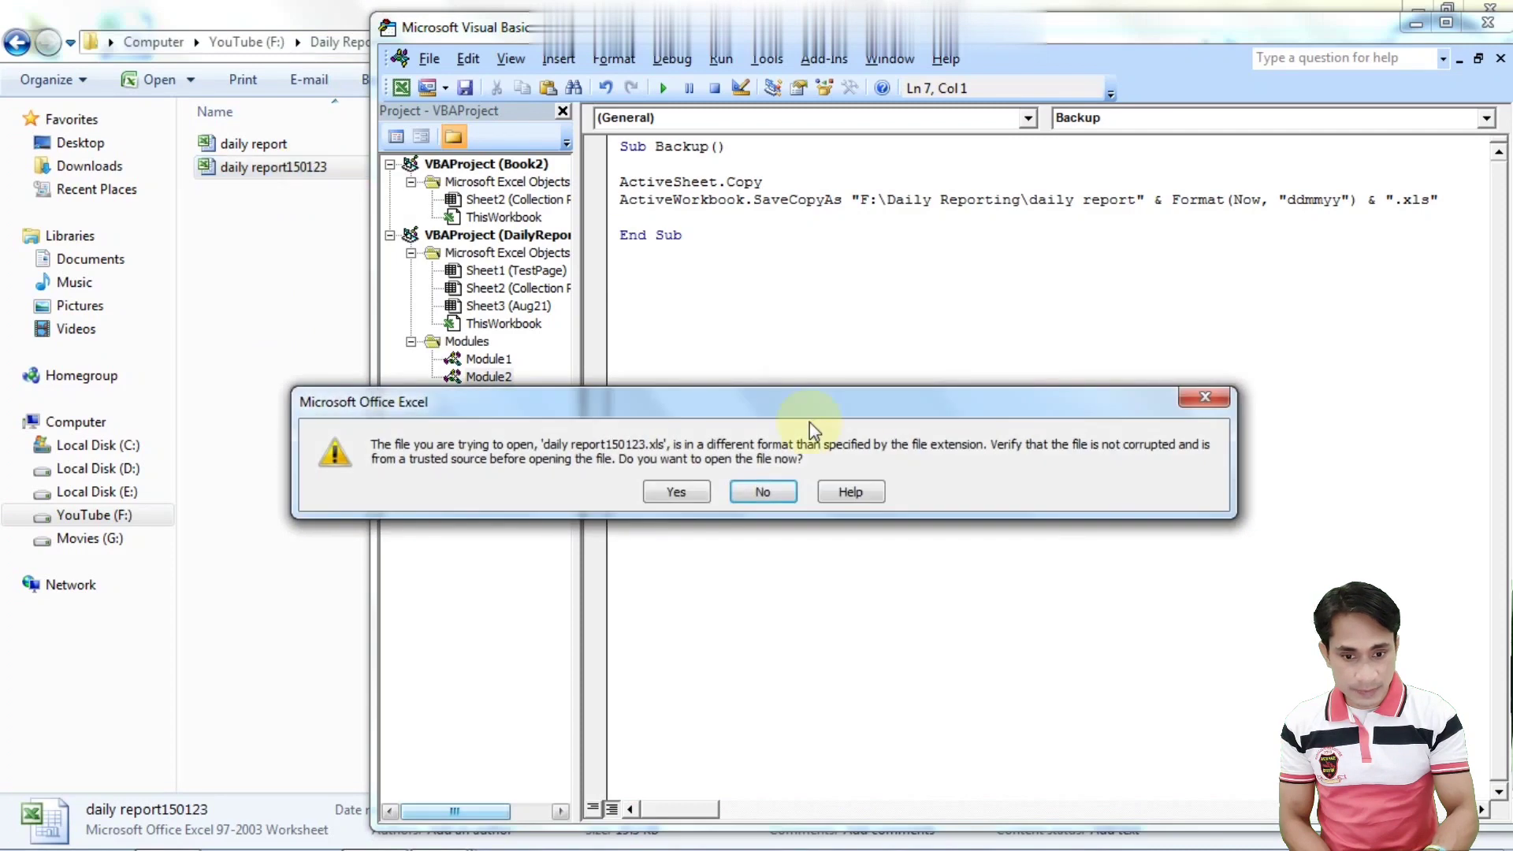
click(701, 491)
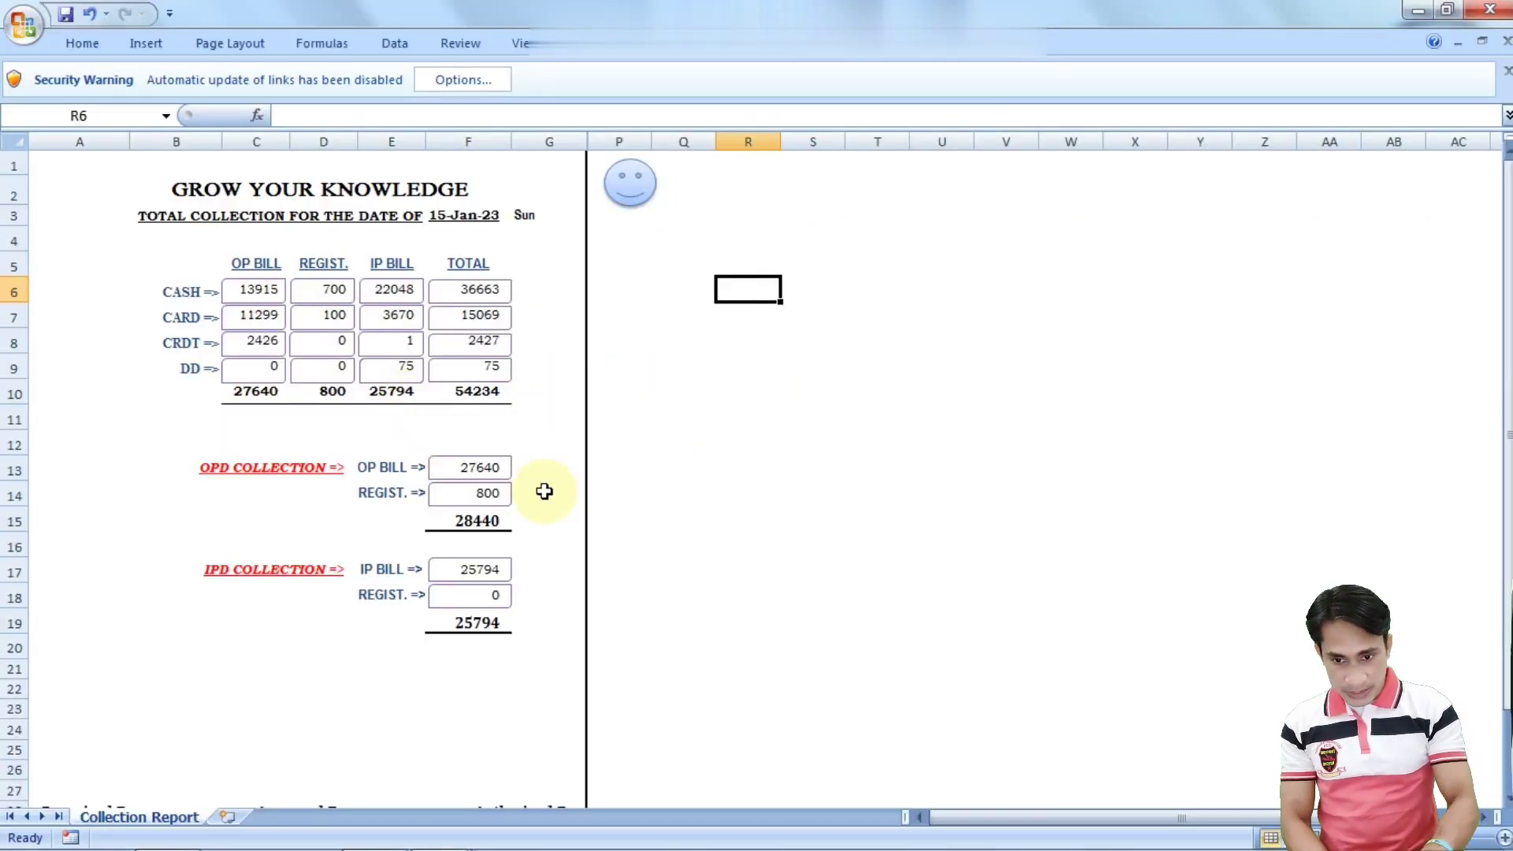
Check the daily report150123 copy at cells C25 and T7, then close it without saving
click(269, 754)
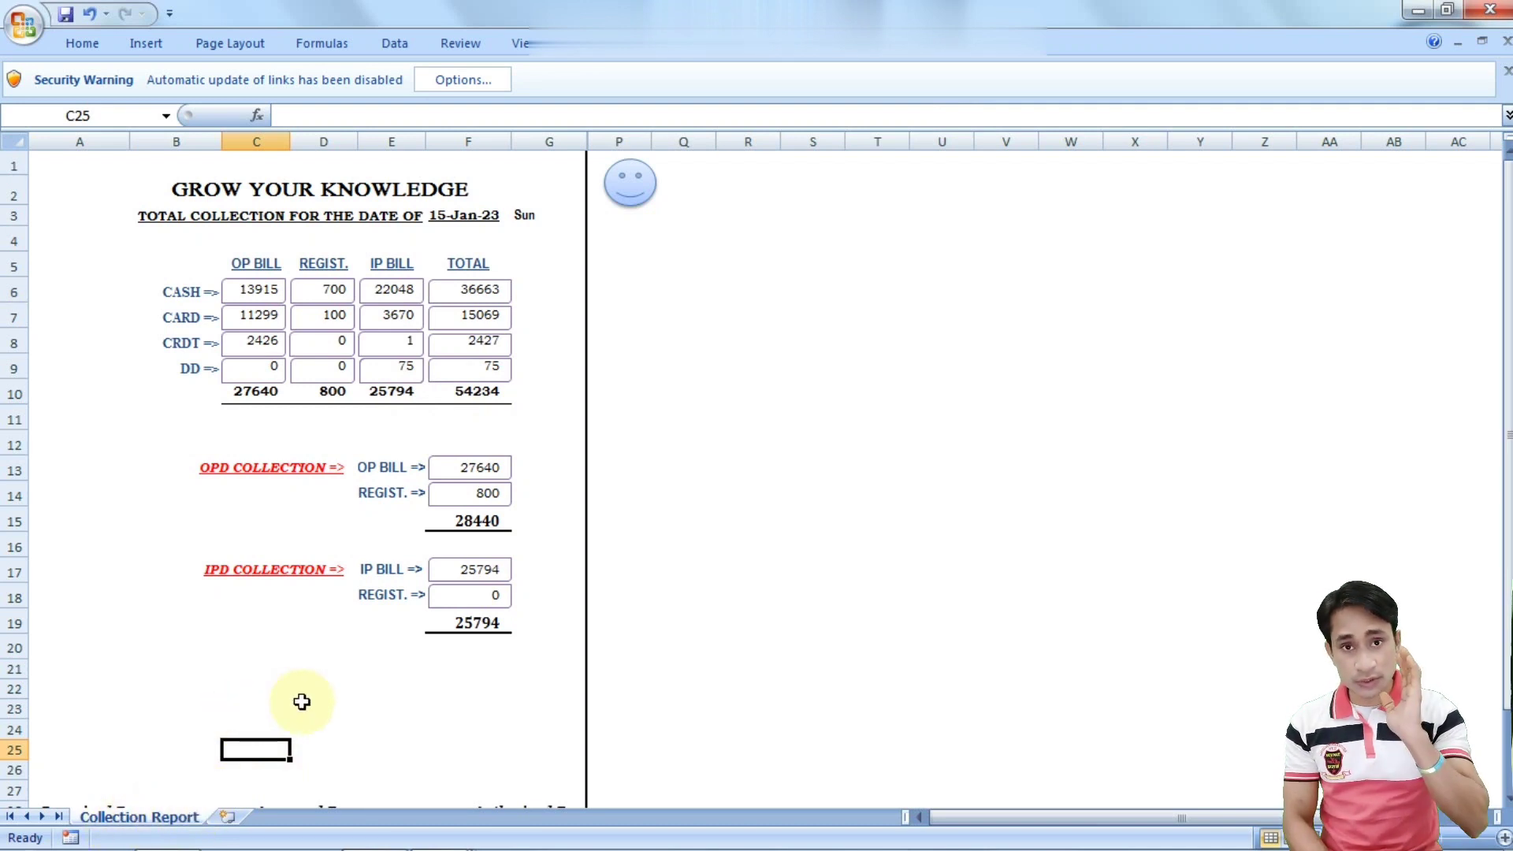
click(877, 317)
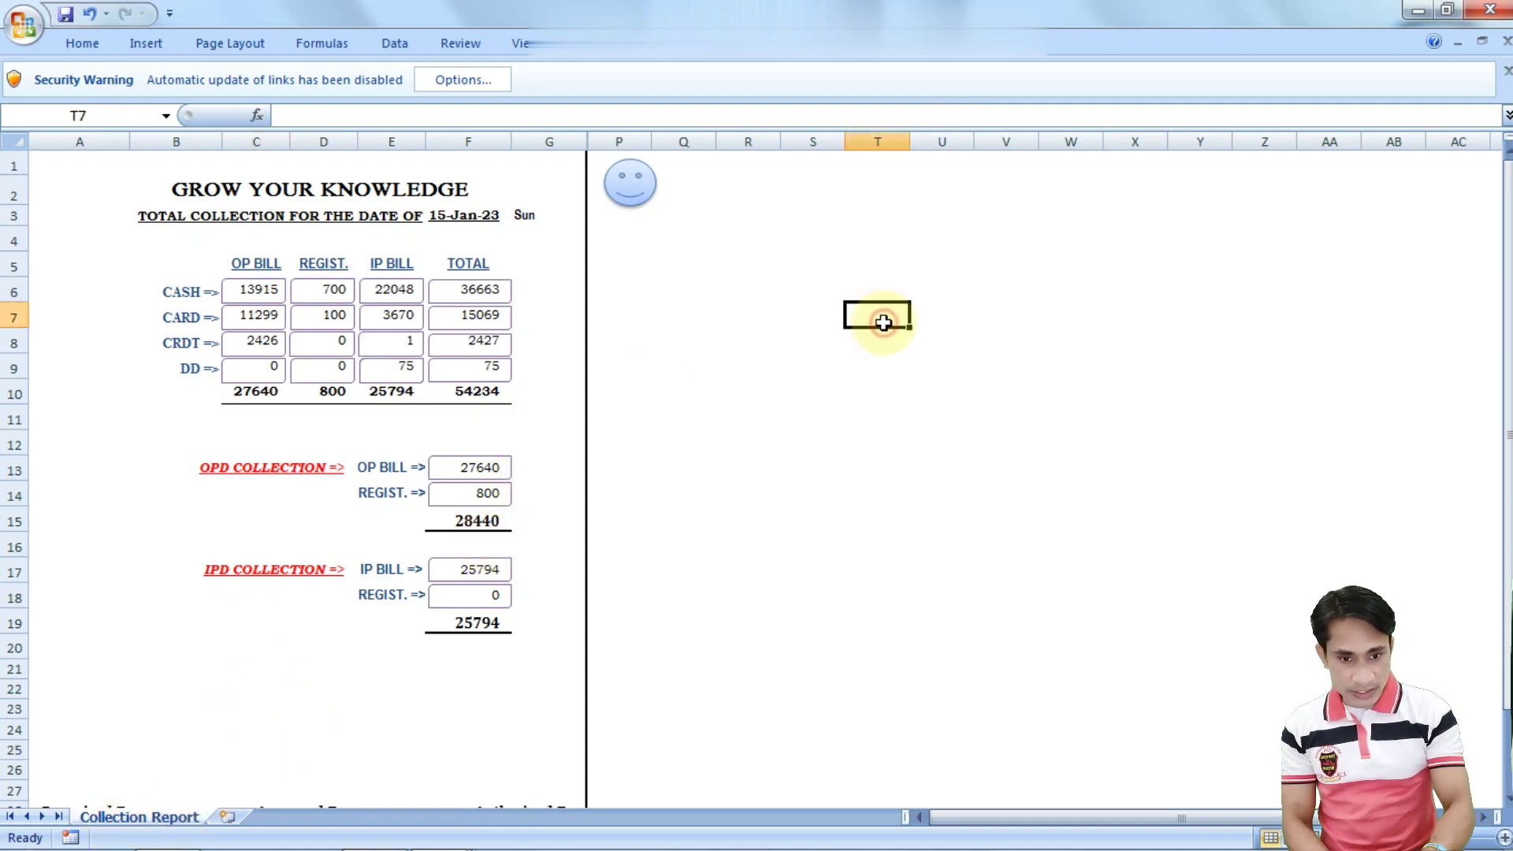
click(1042, 216)
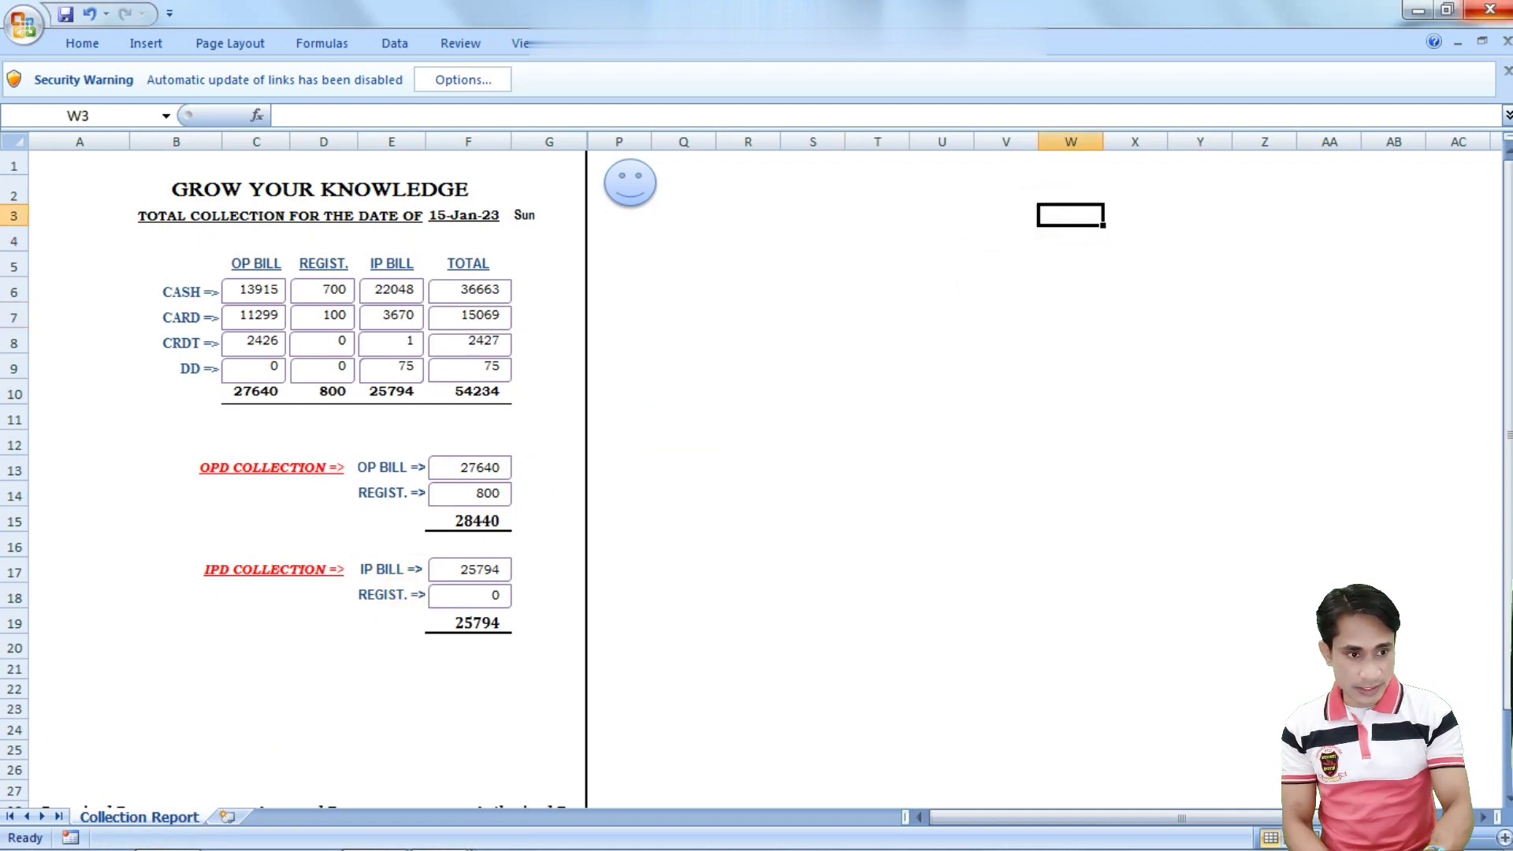
click(1506, 42)
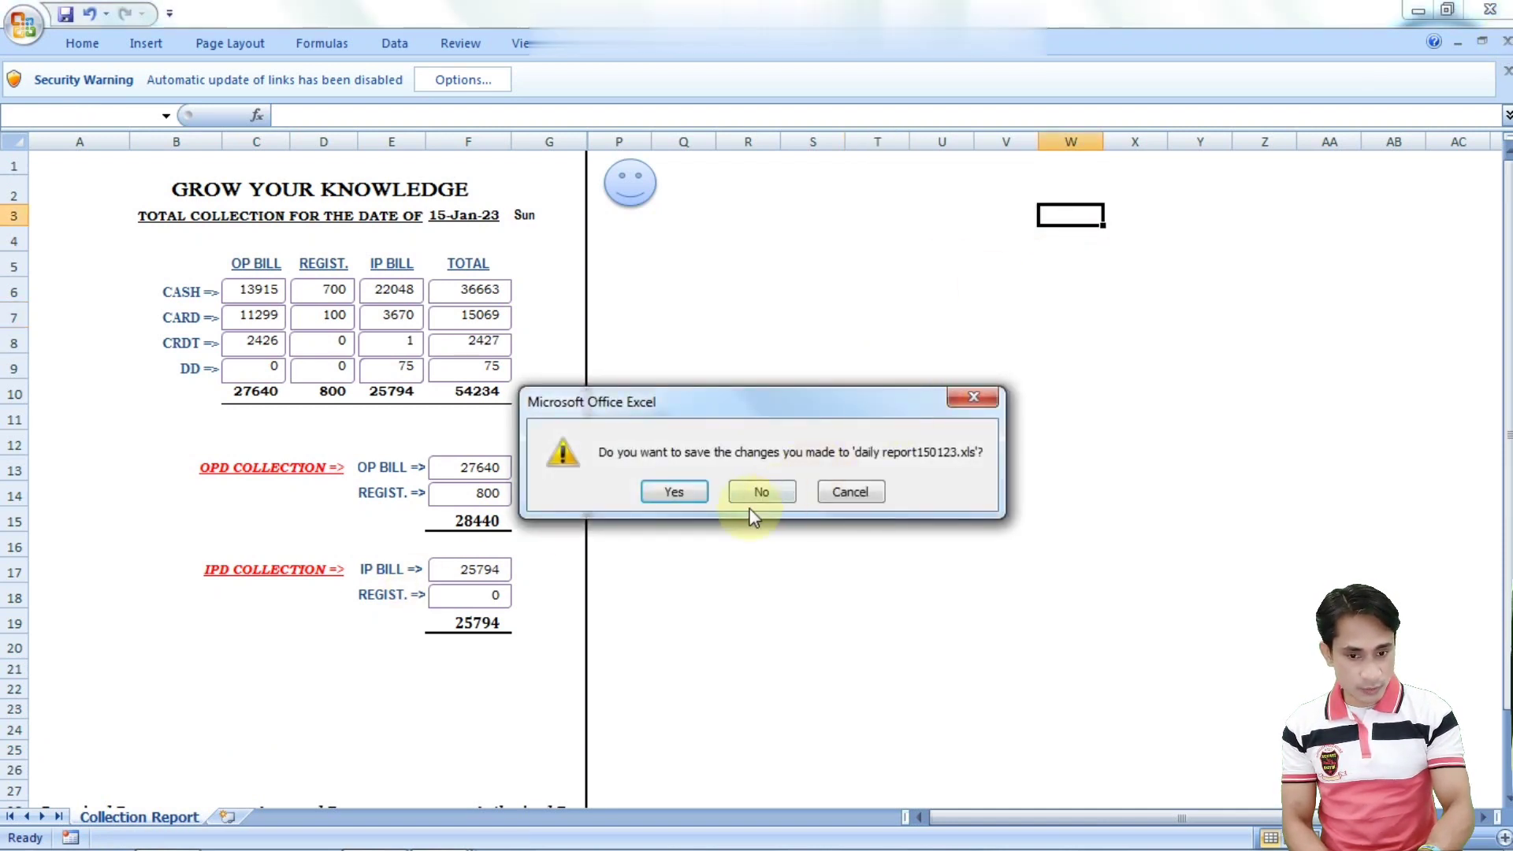
click(762, 493)
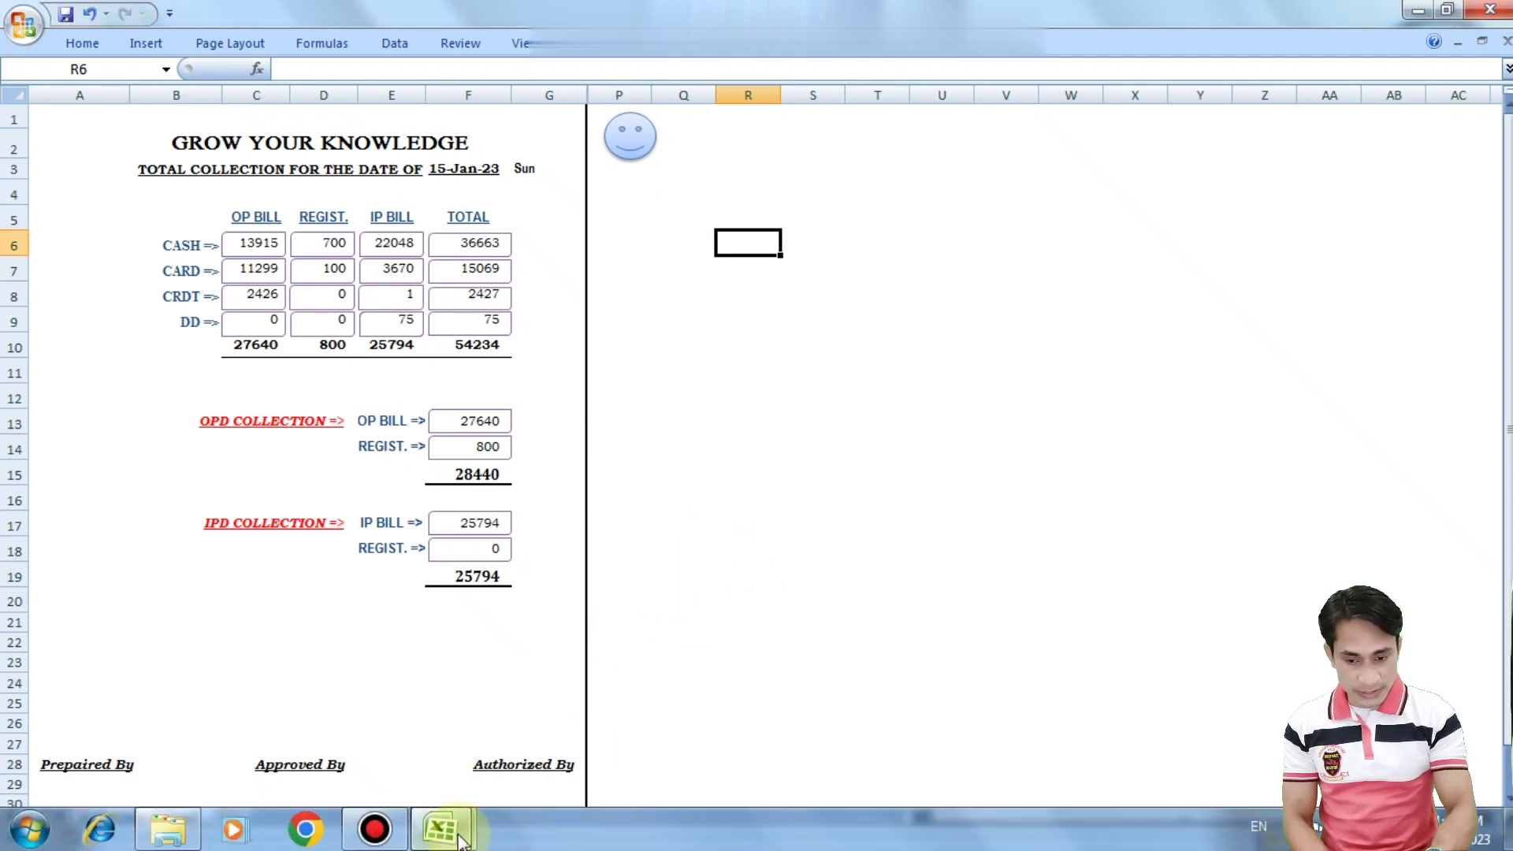
Switch between the Book2 and DailyReporting windows, settle on DailyReporting, and press Alt+F11
click(462, 840)
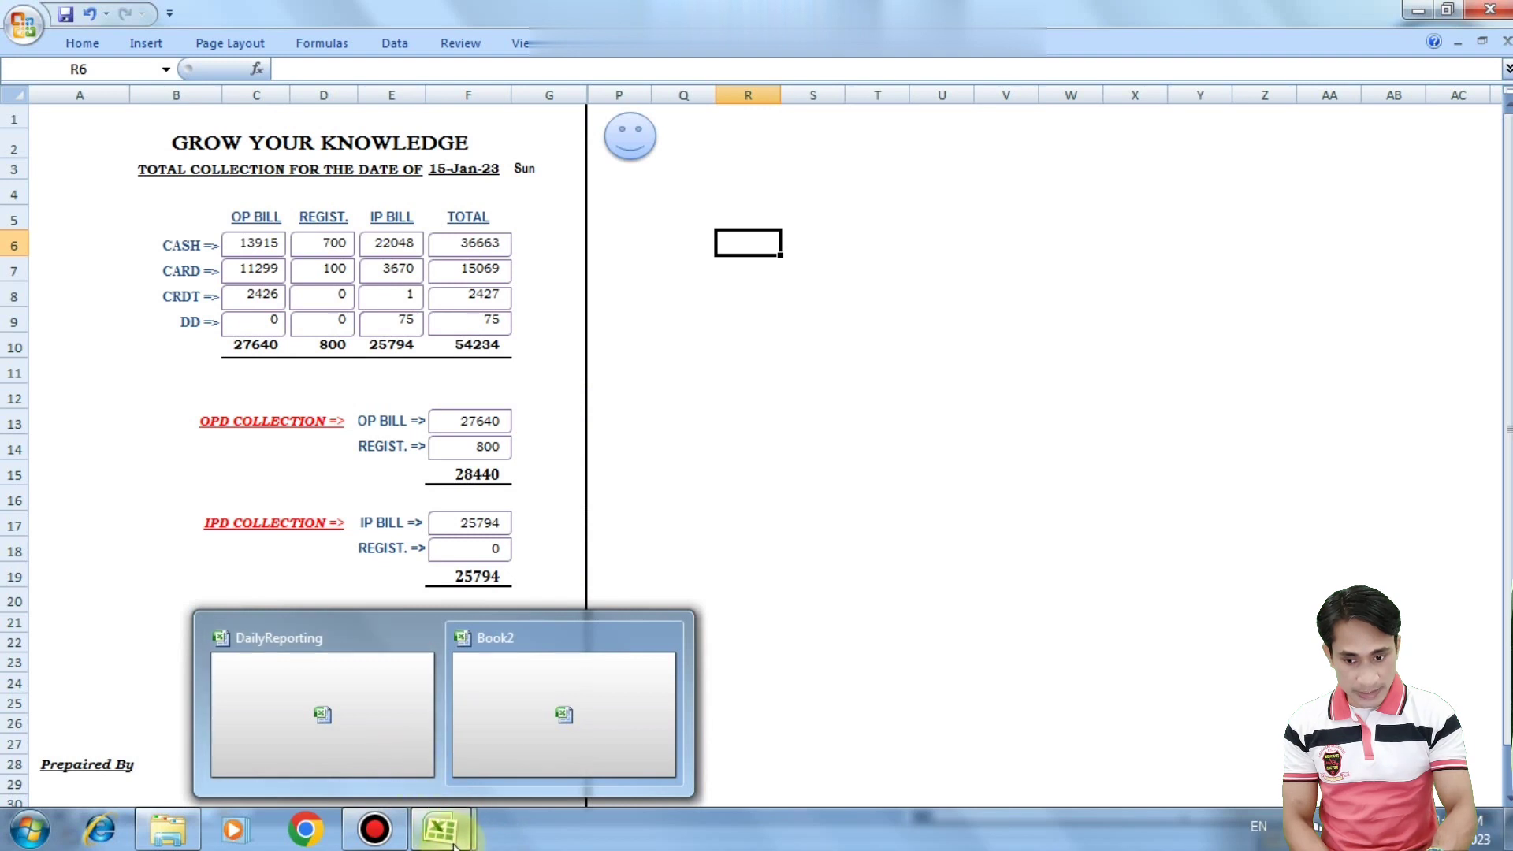
click(503, 739)
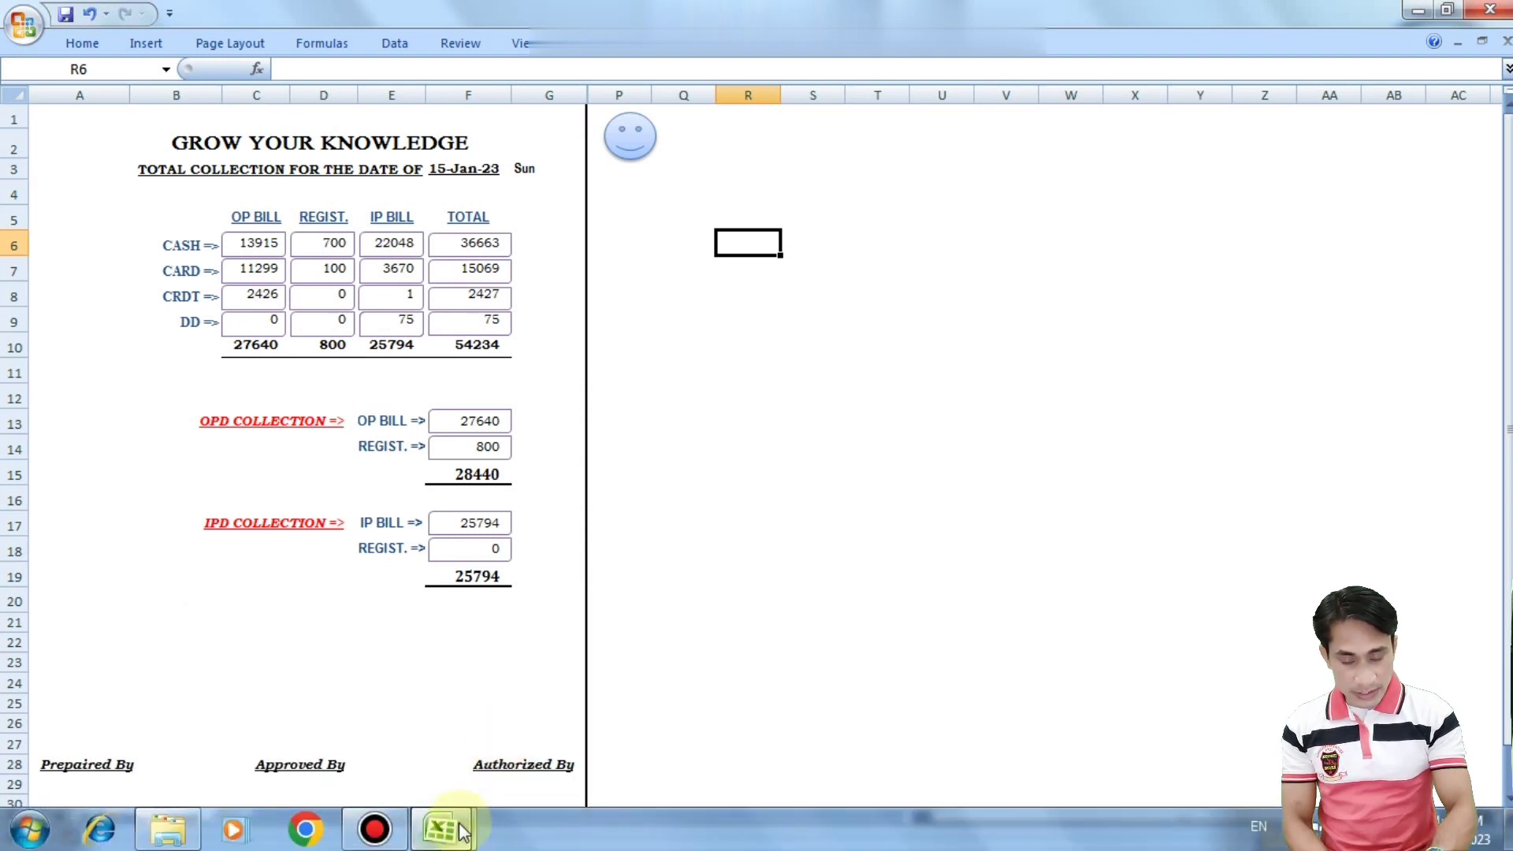
click(462, 834)
click(387, 749)
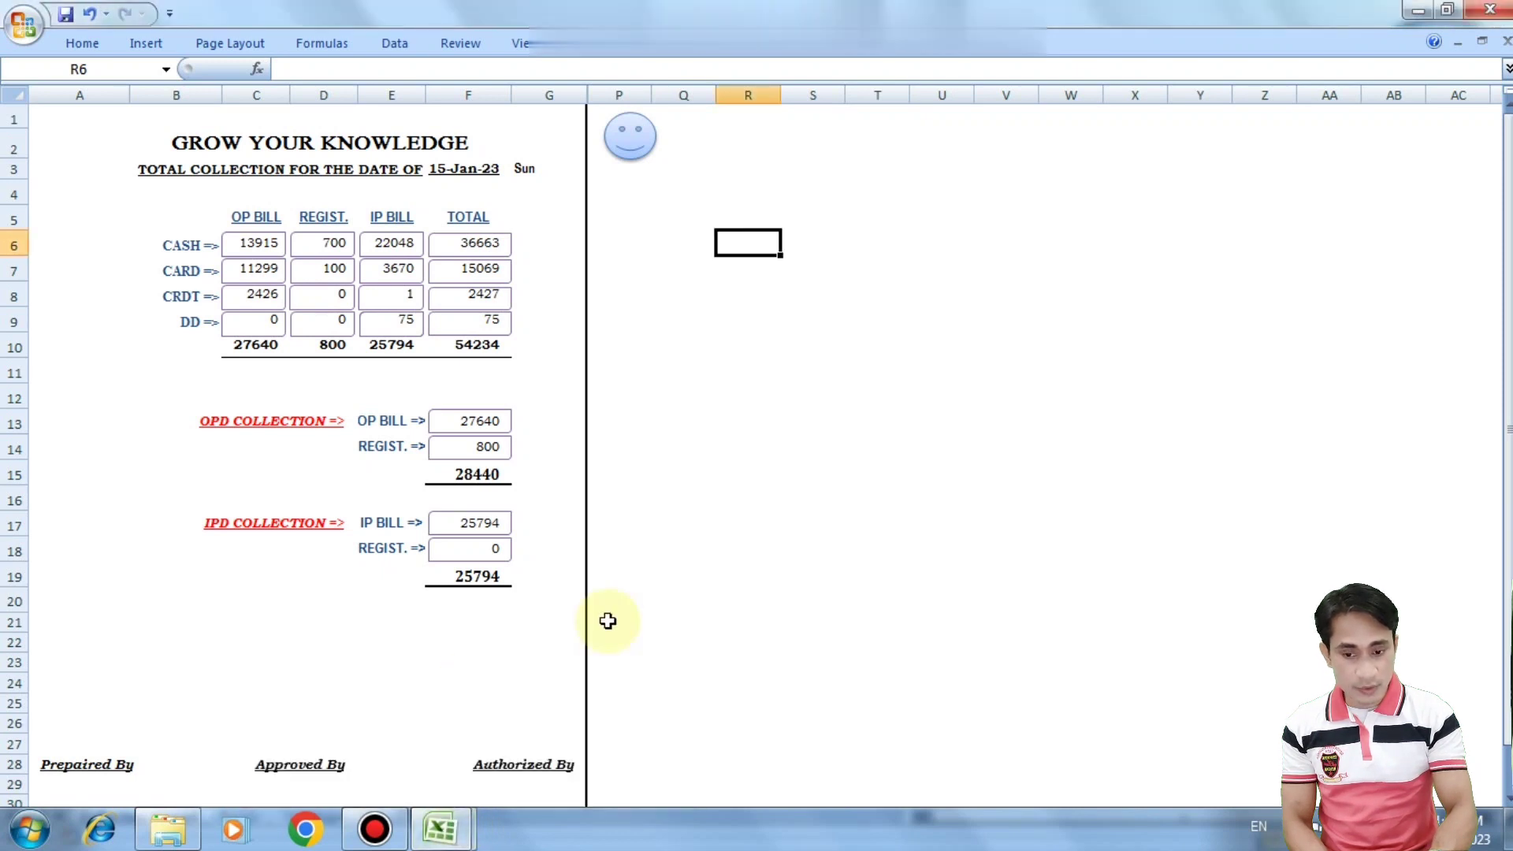
click(694, 591)
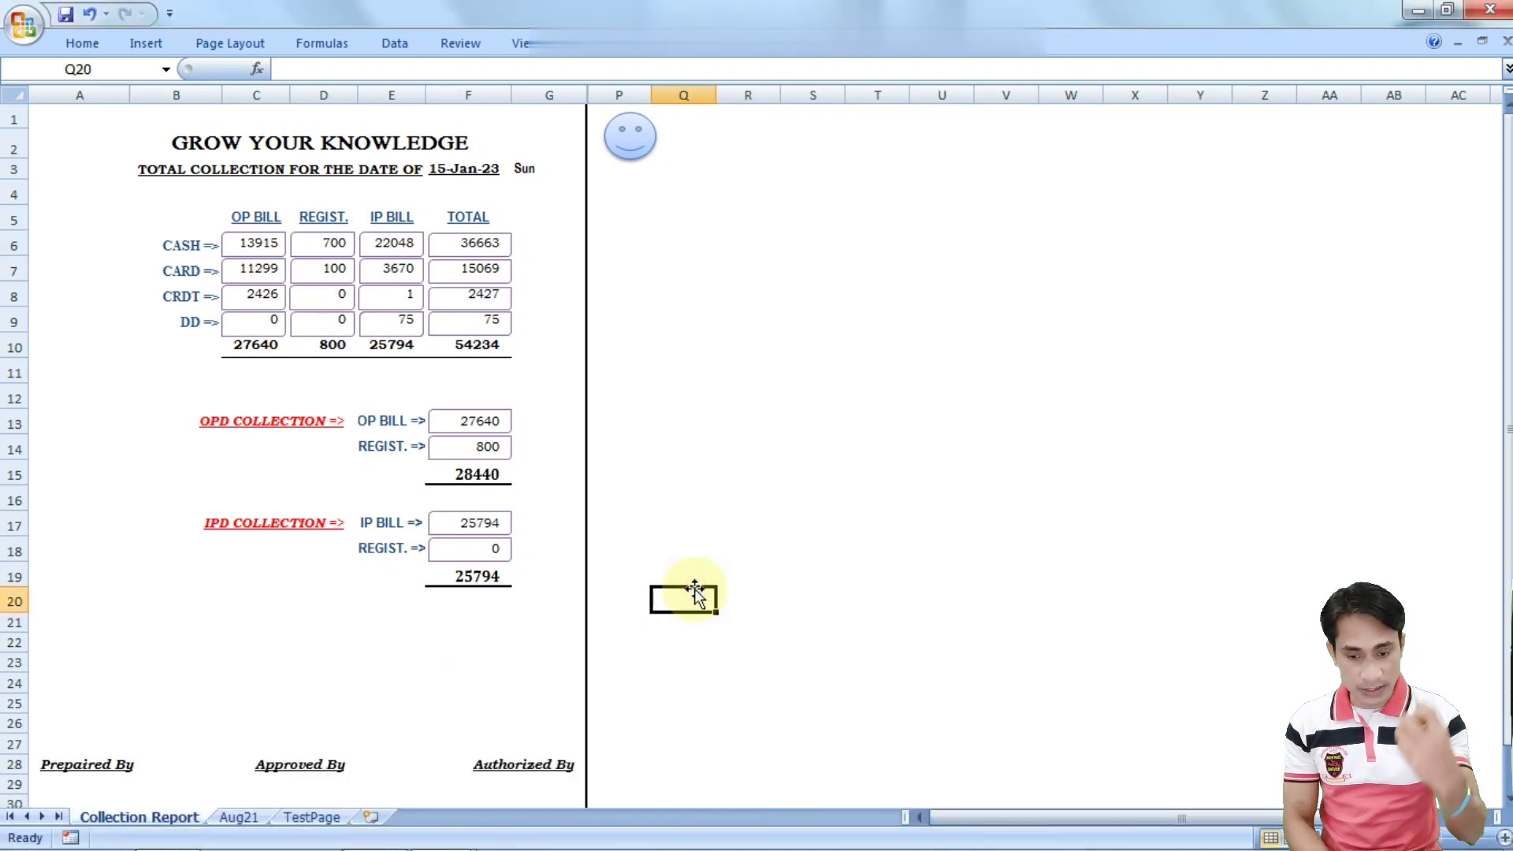
click(450, 838)
mouse_move(442, 830)
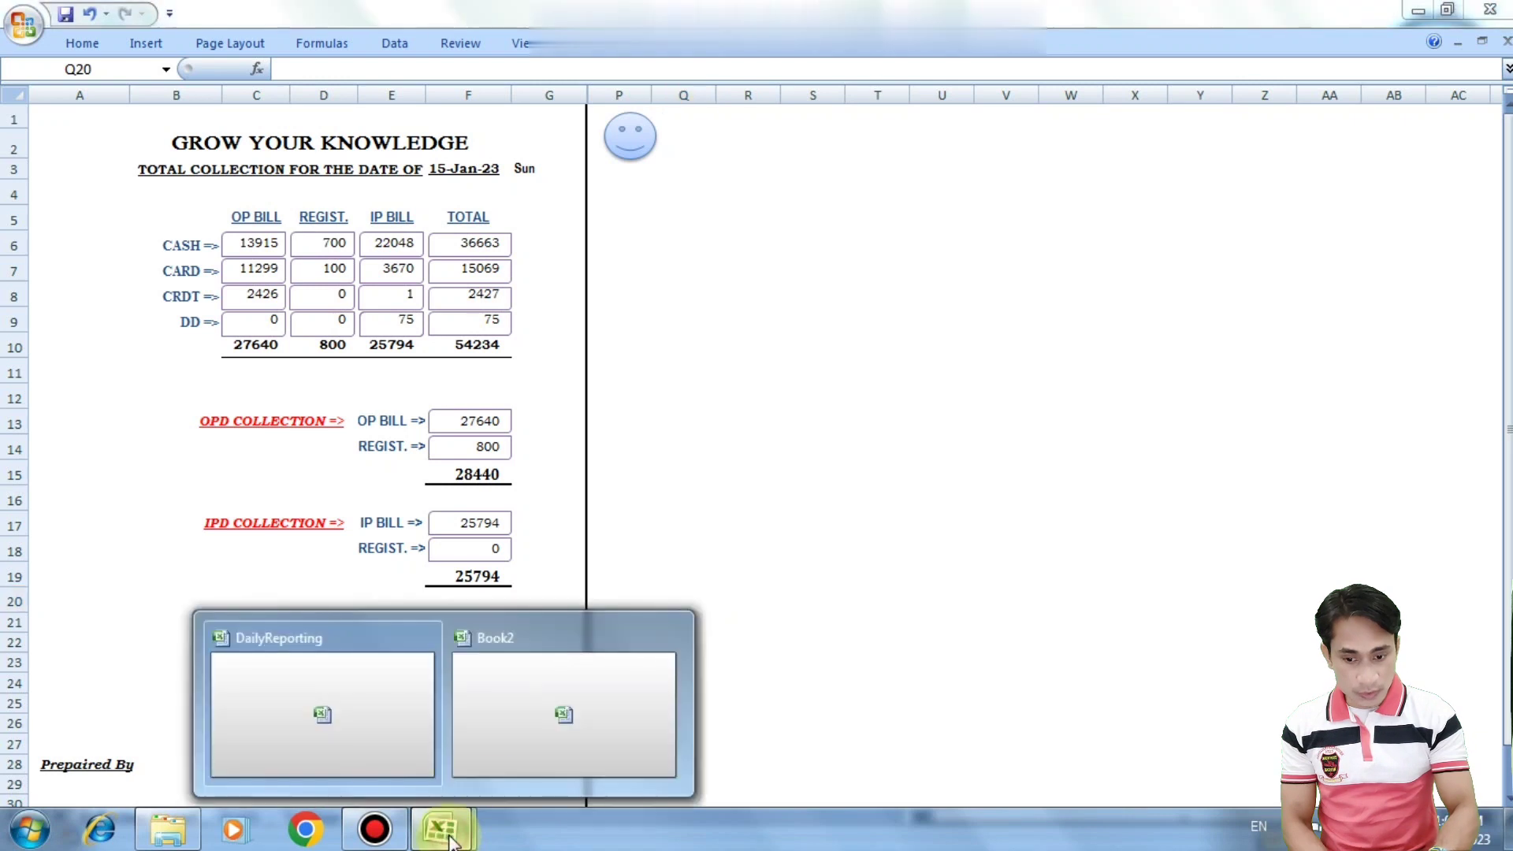
click(523, 745)
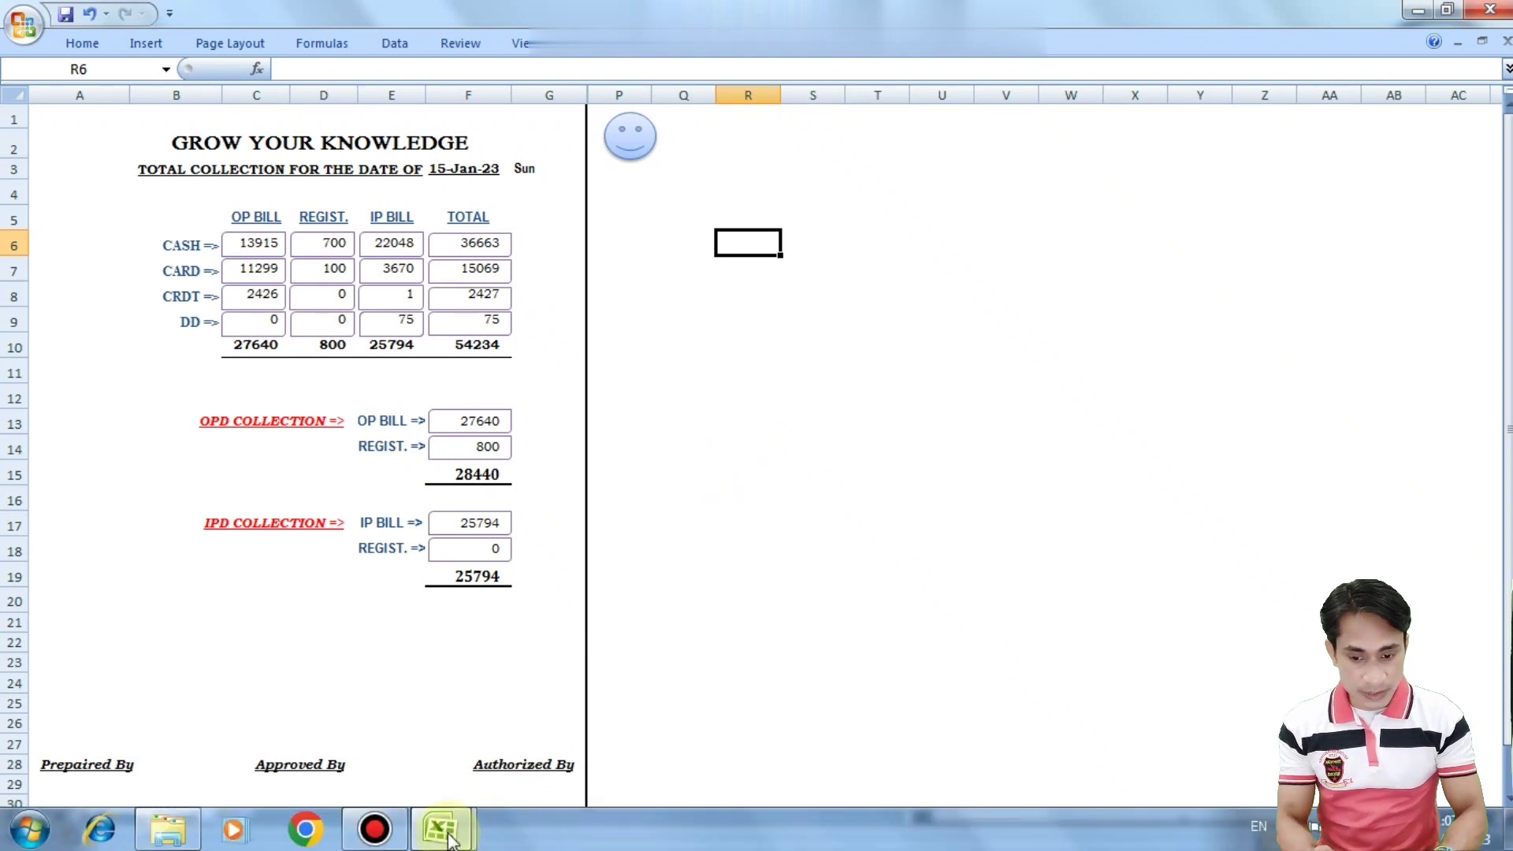
mouse_move(441, 830)
click(360, 721)
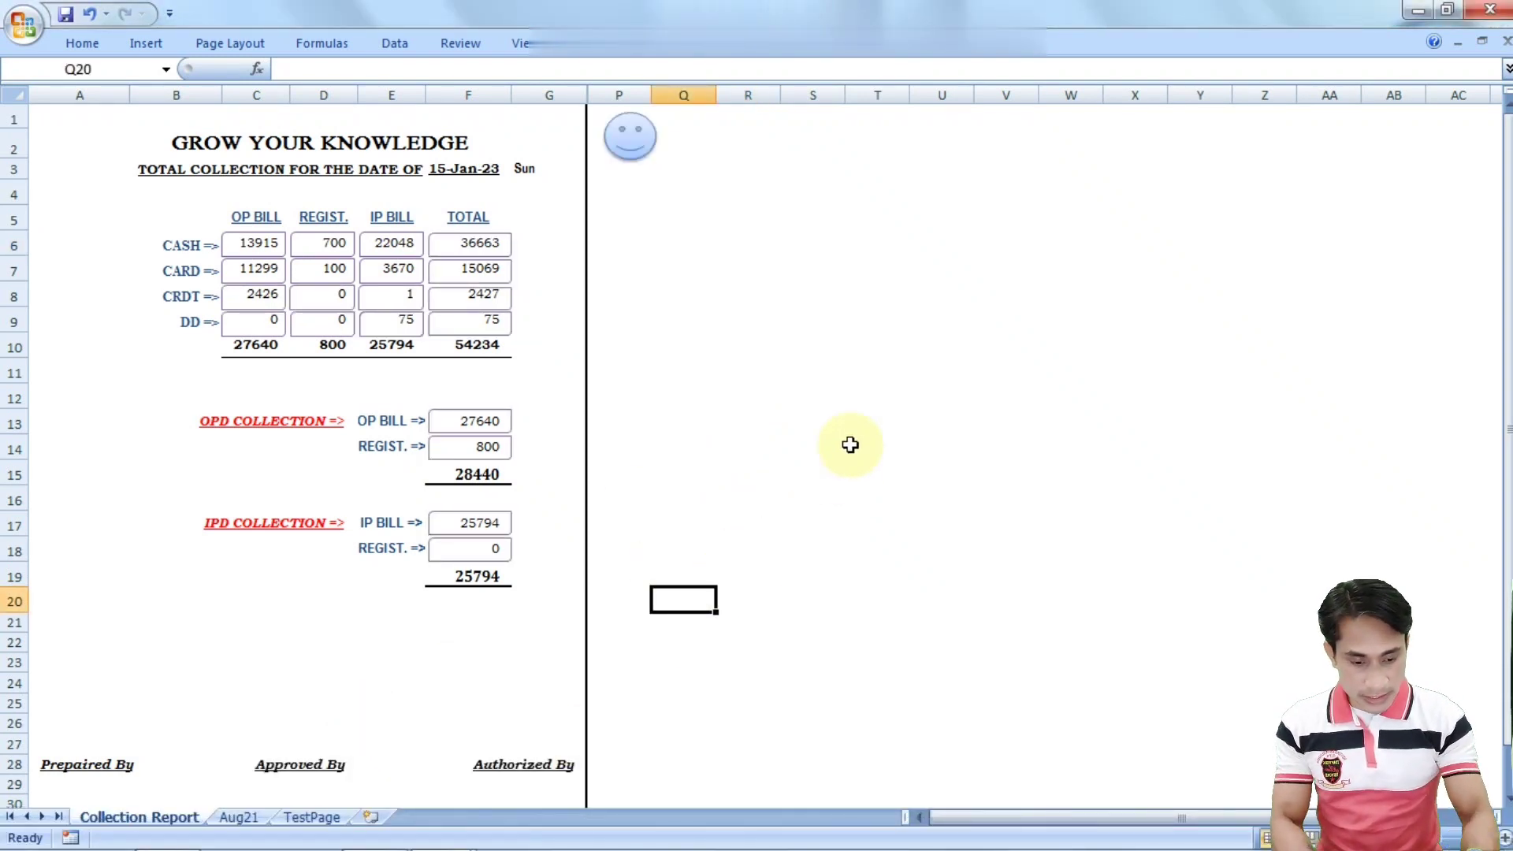
key(alt+F11)
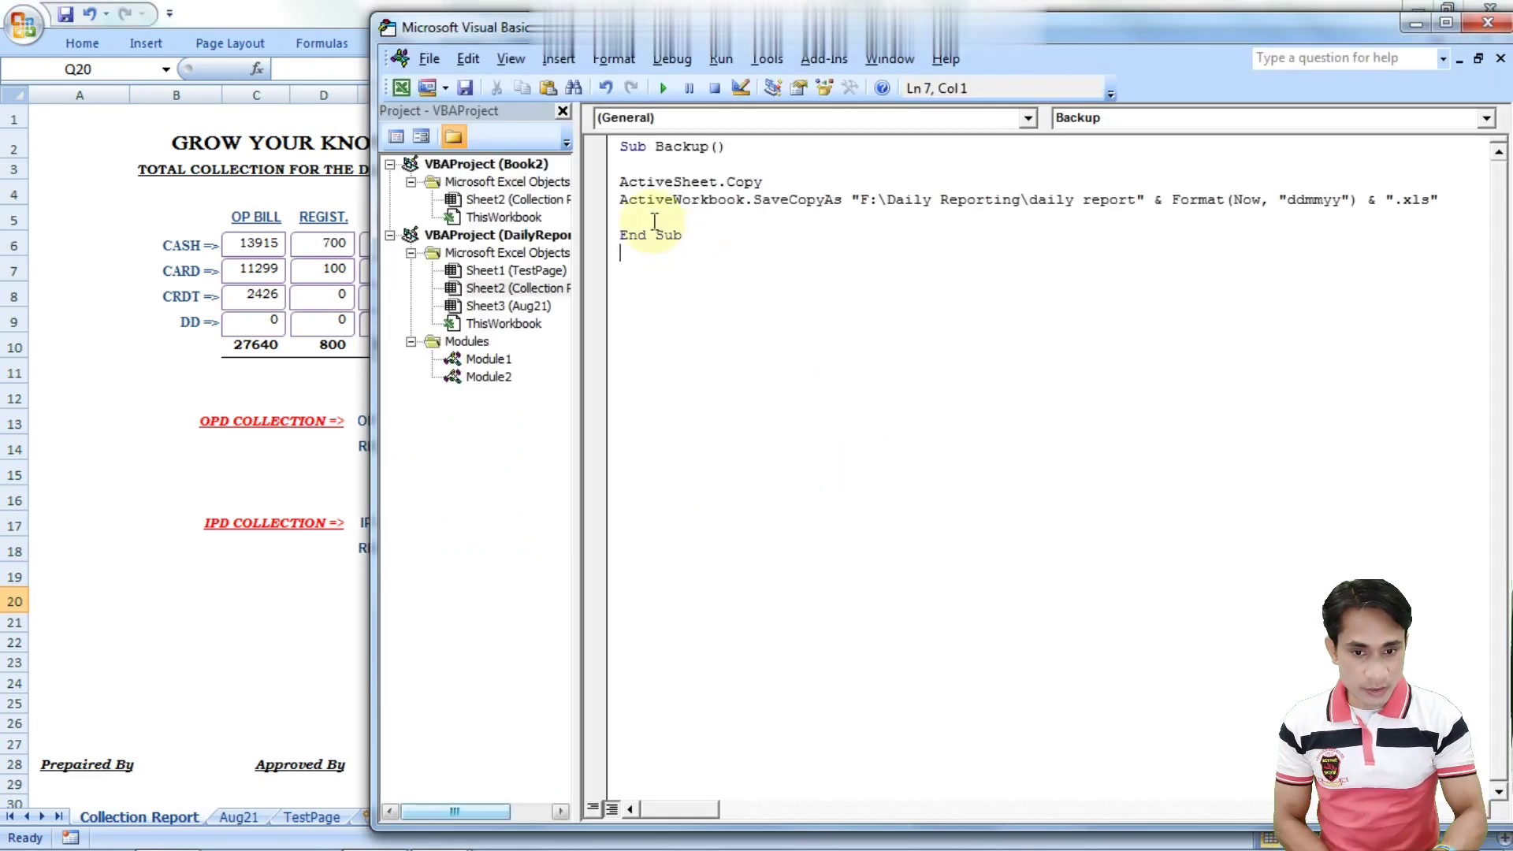
Type ActiveWorkbook.Close on the line after SaveCopyAs in the Backup macro
click(652, 218)
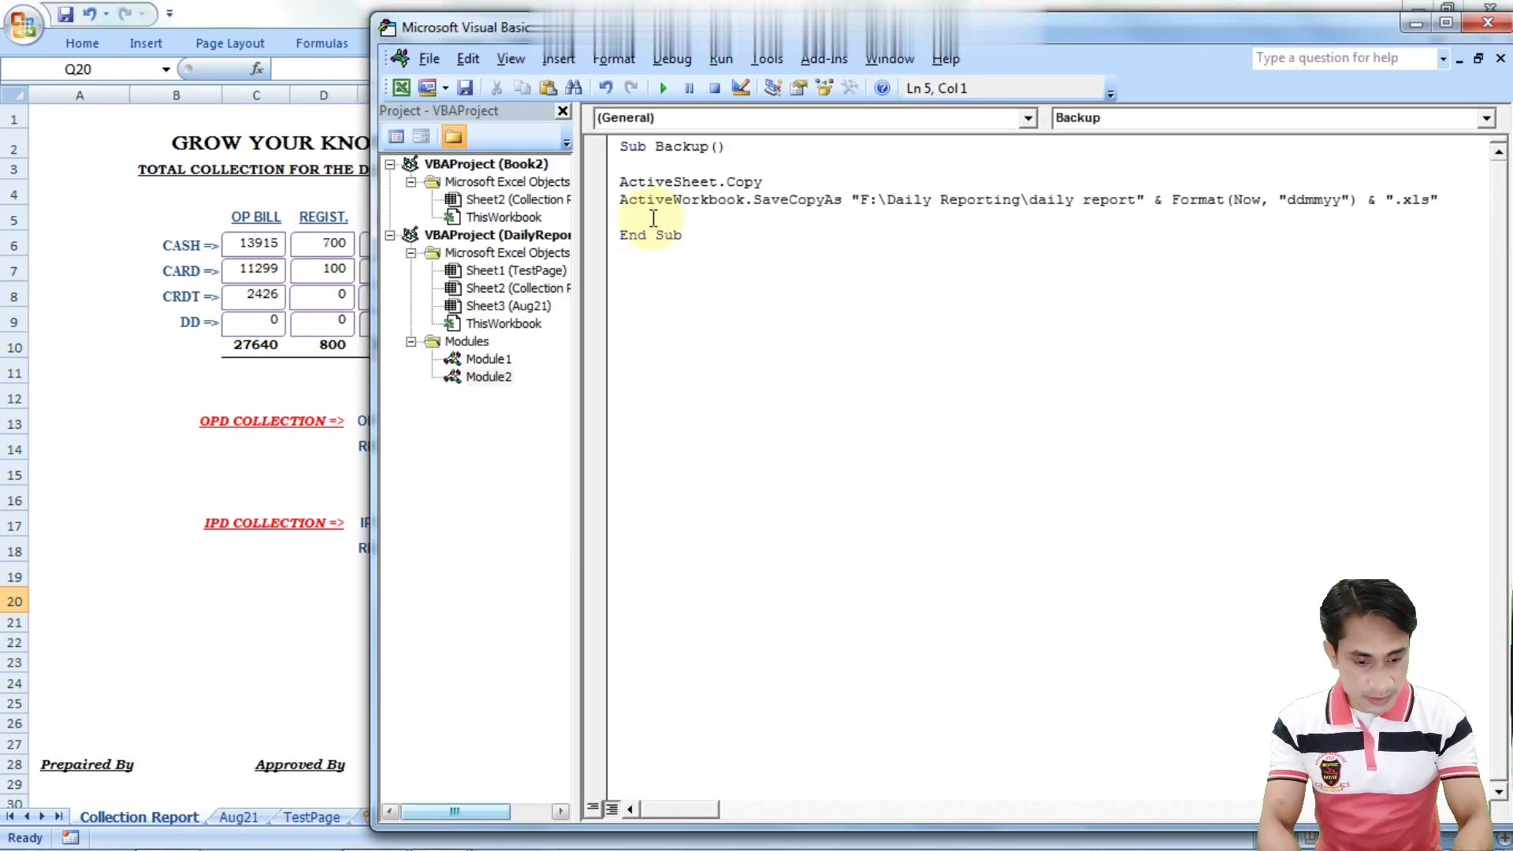
text(activewor)
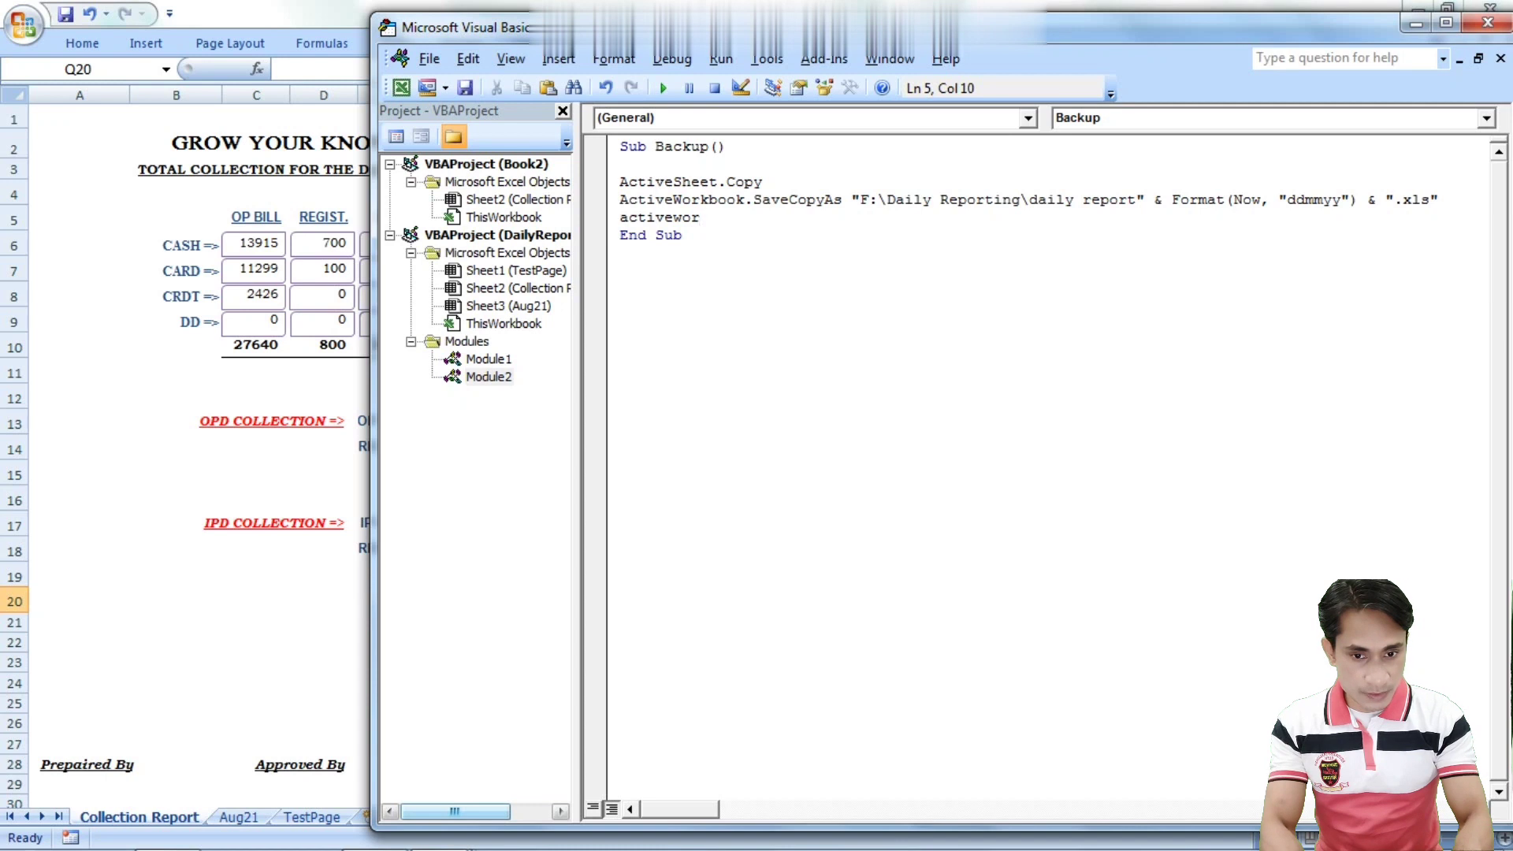
text(kbook.)
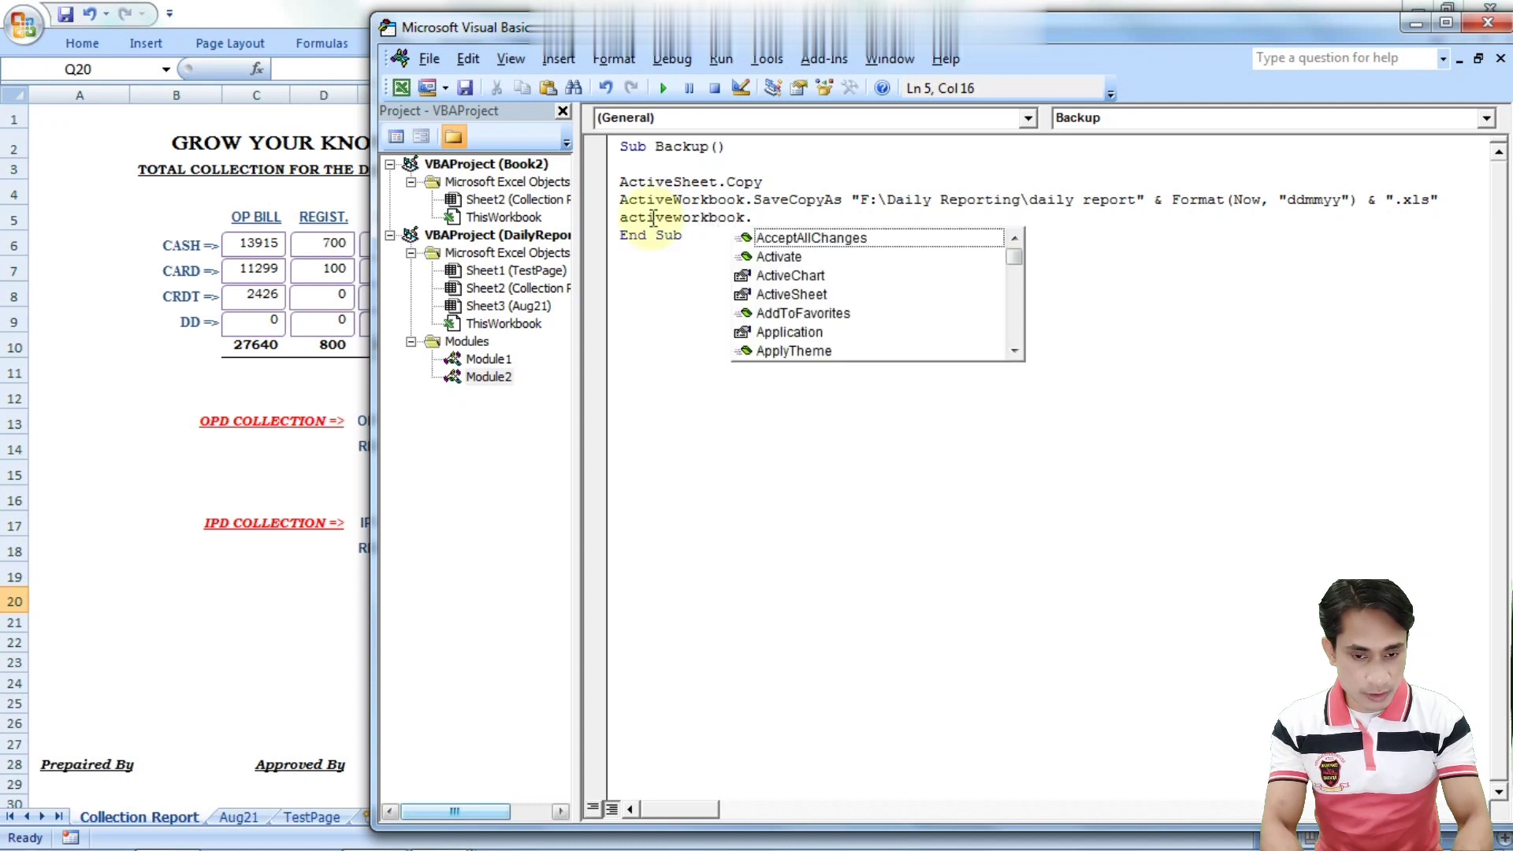
text(close)
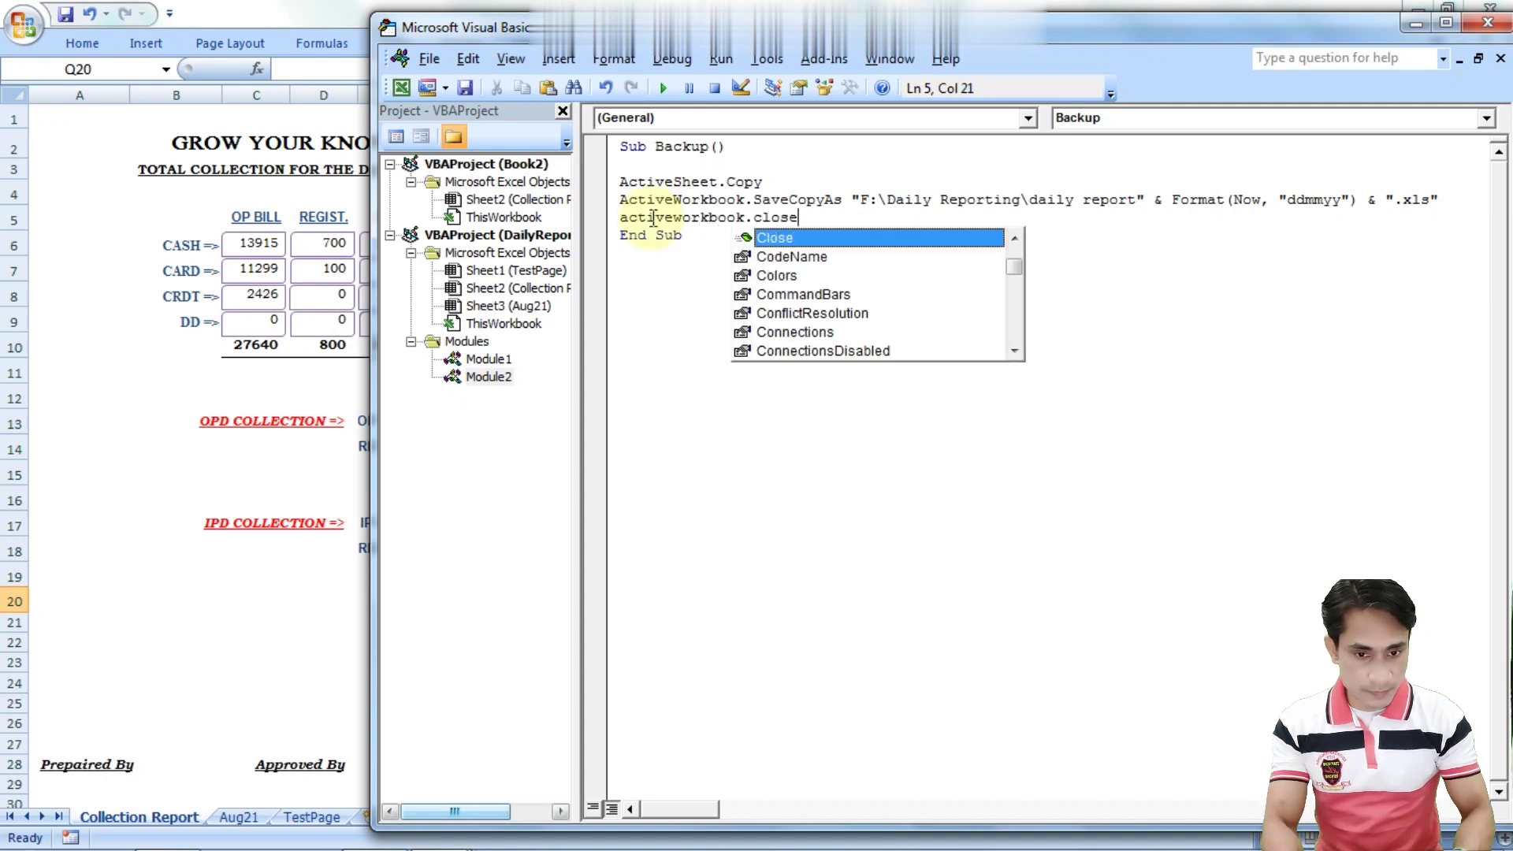
key(Escape)
key(Up)
key(Return)
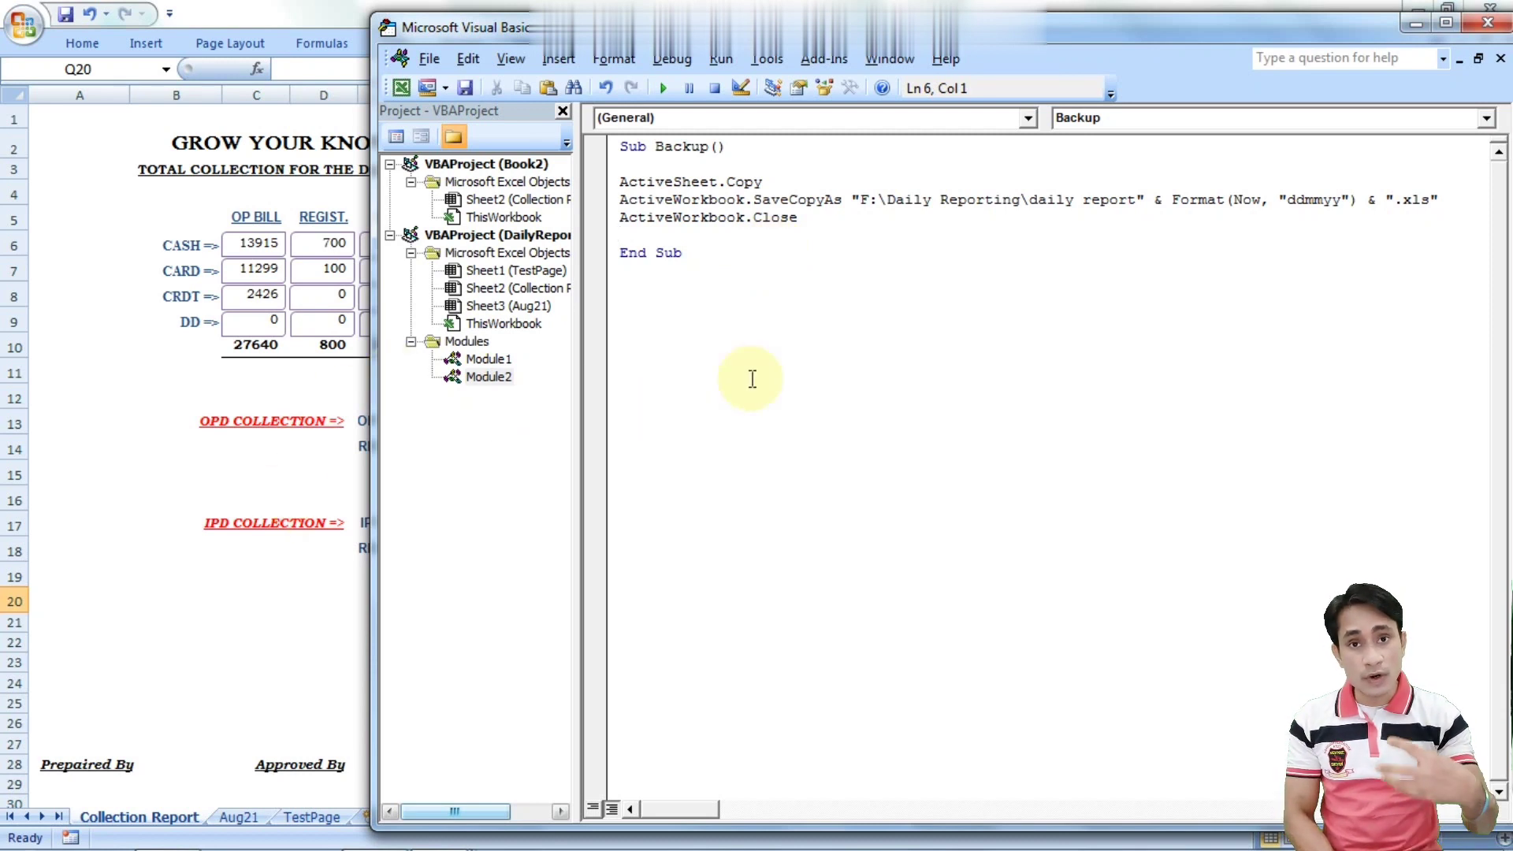
Bring Book2 to the front and close it without saving
click(293, 642)
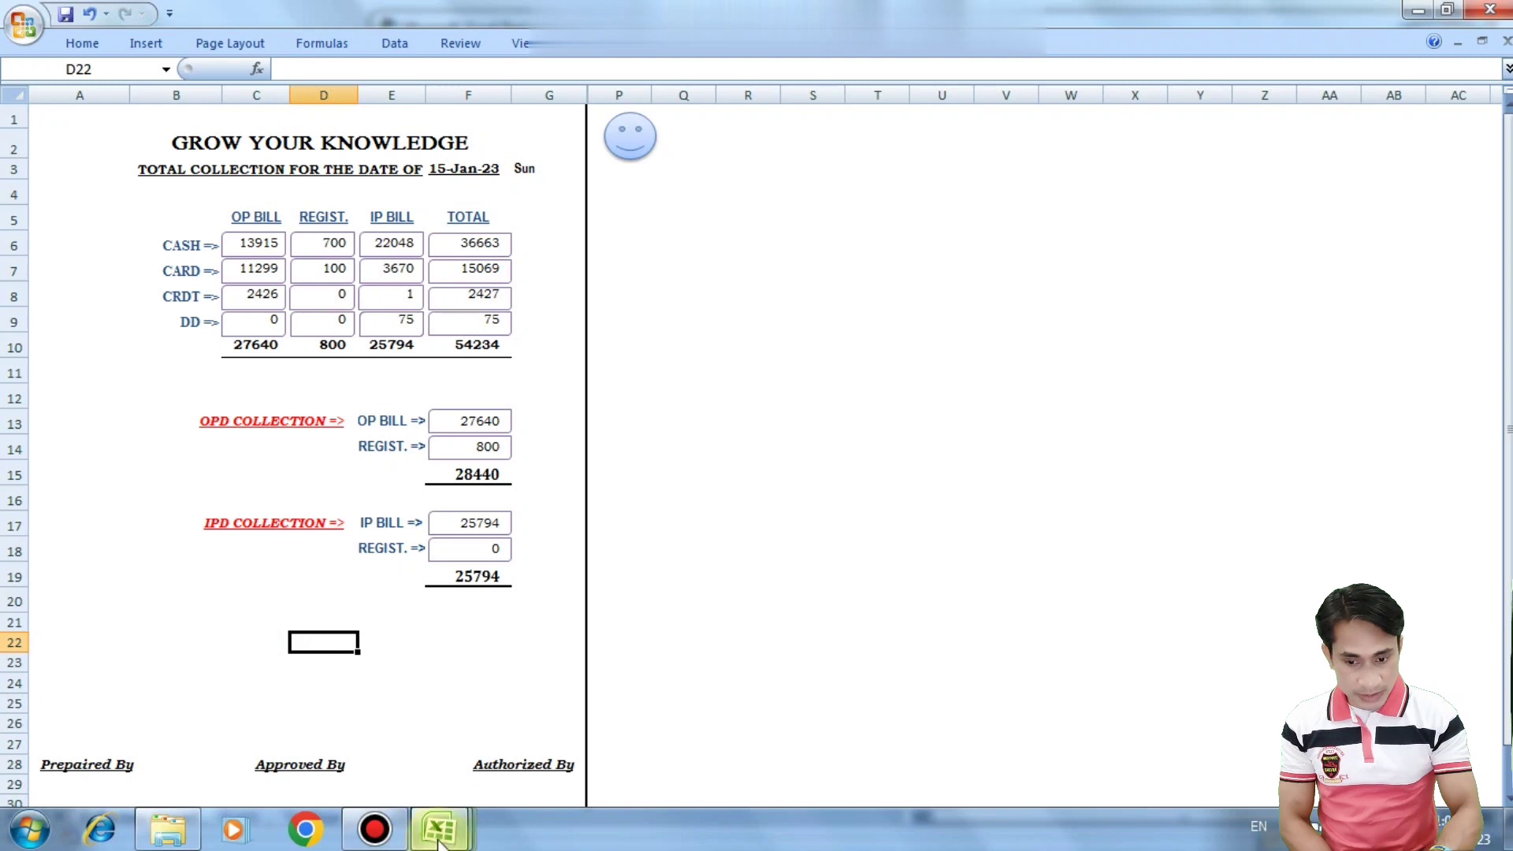
click(465, 836)
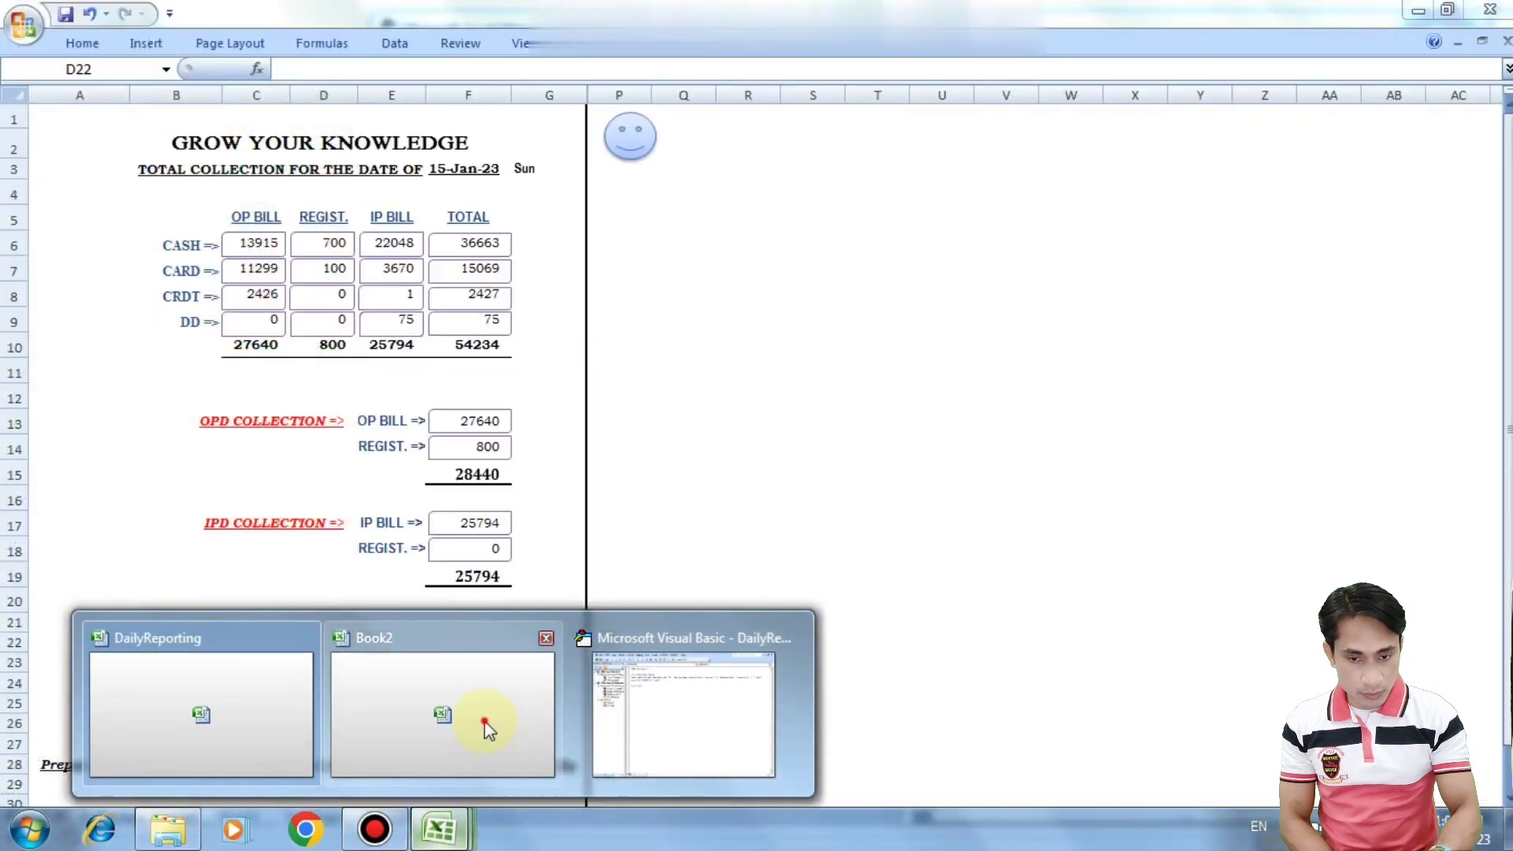
click(483, 719)
click(1507, 44)
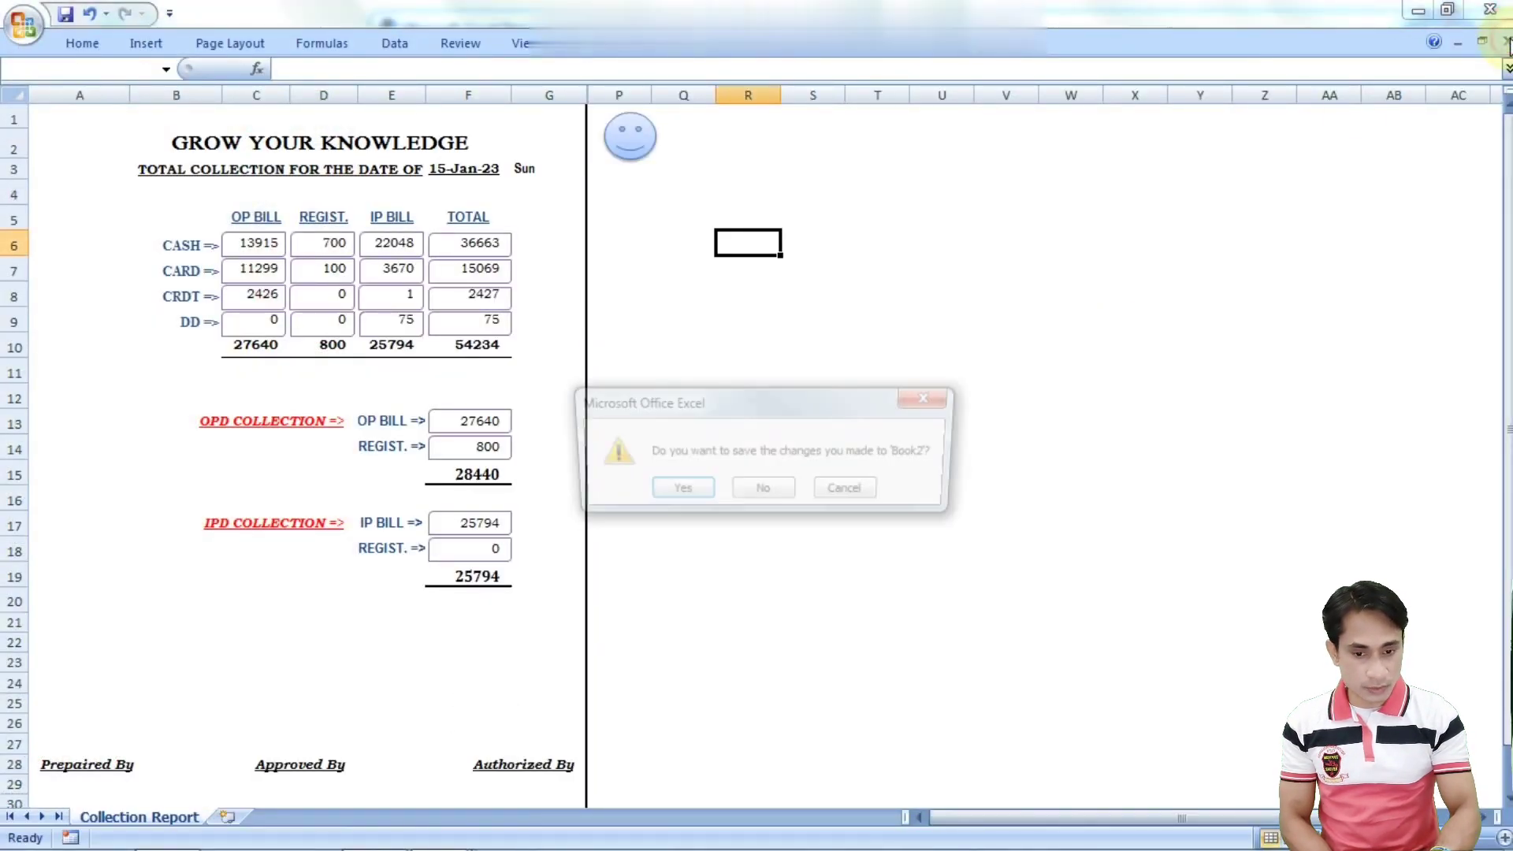
click(787, 490)
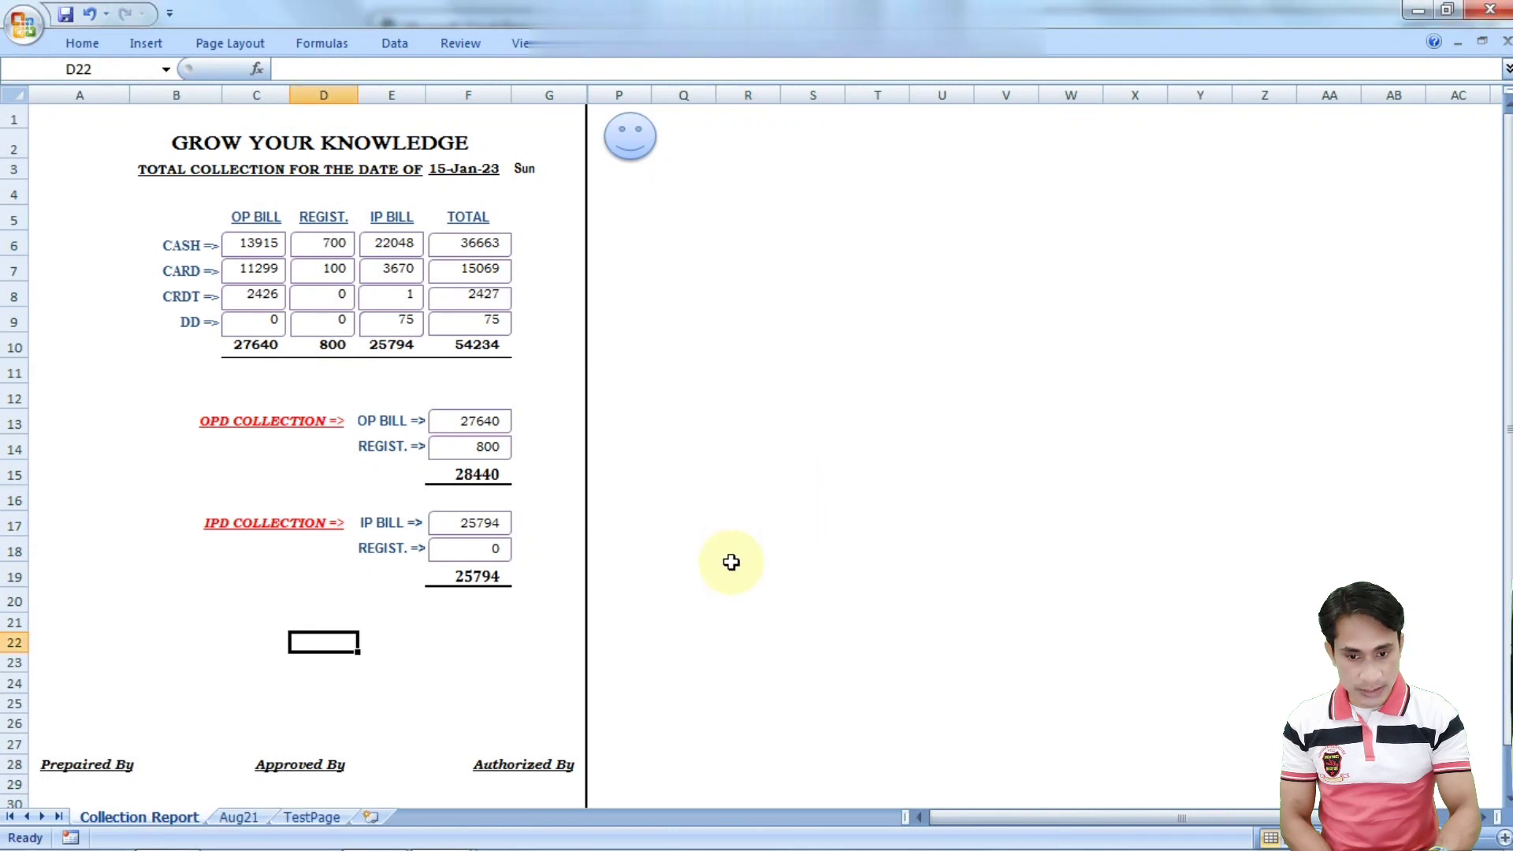
Click into the report sheet and run the Backup macro from the smiley shape
click(794, 547)
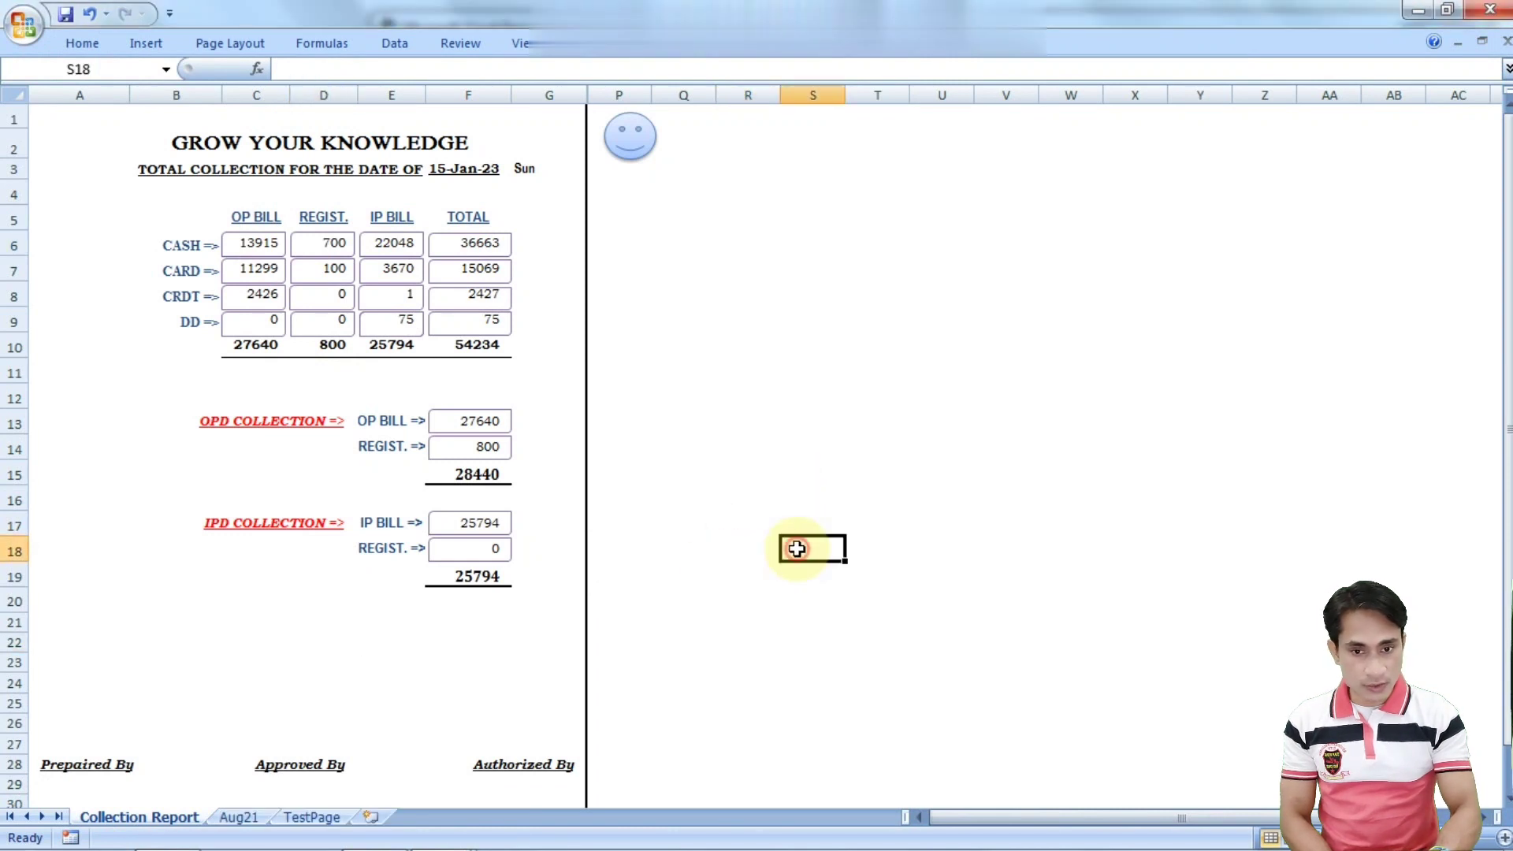
click(710, 266)
click(818, 339)
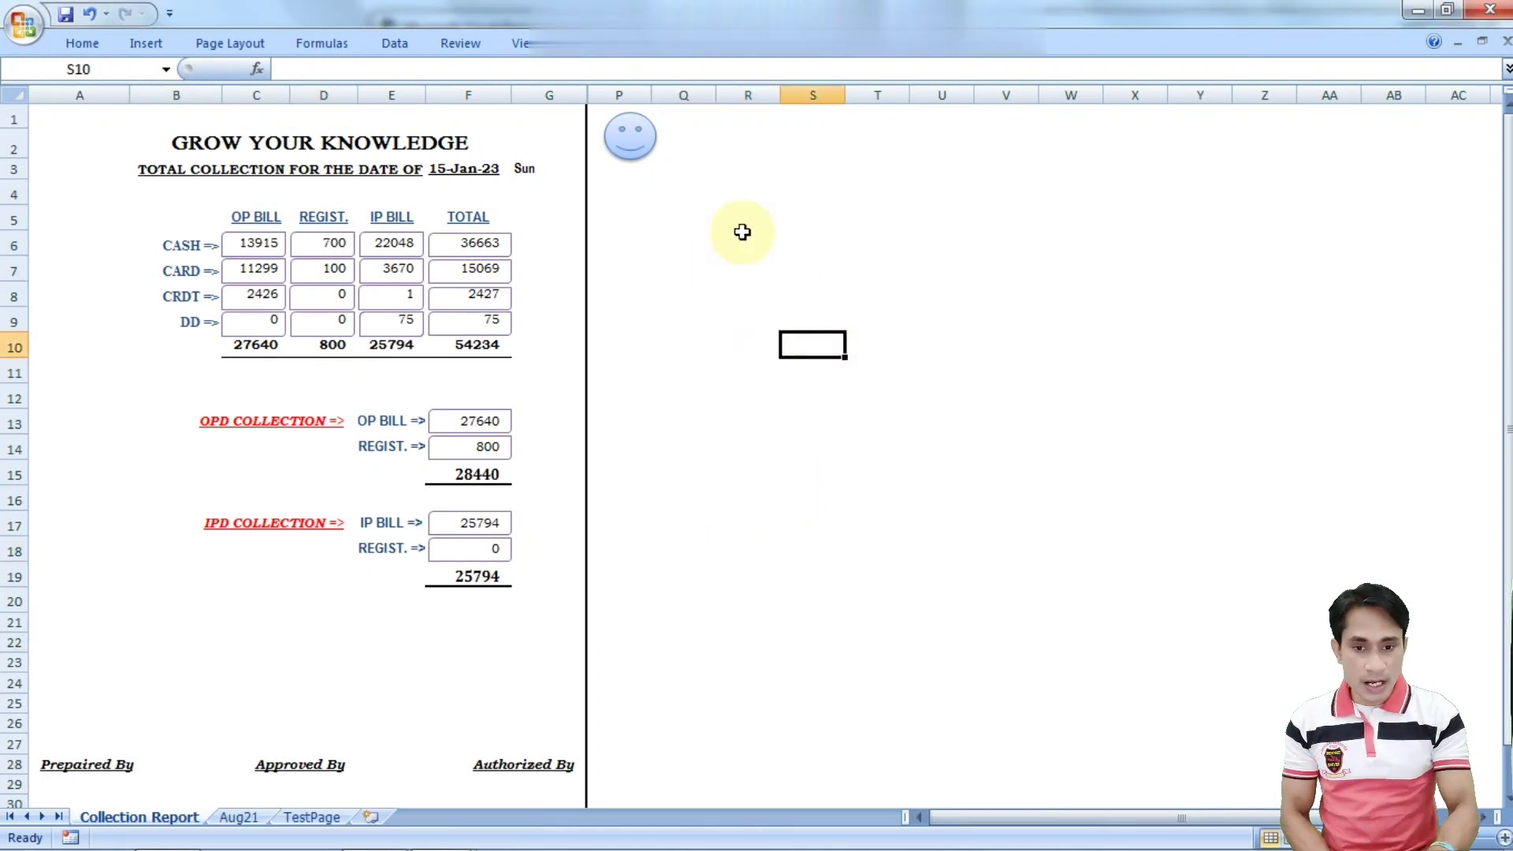
click(642, 149)
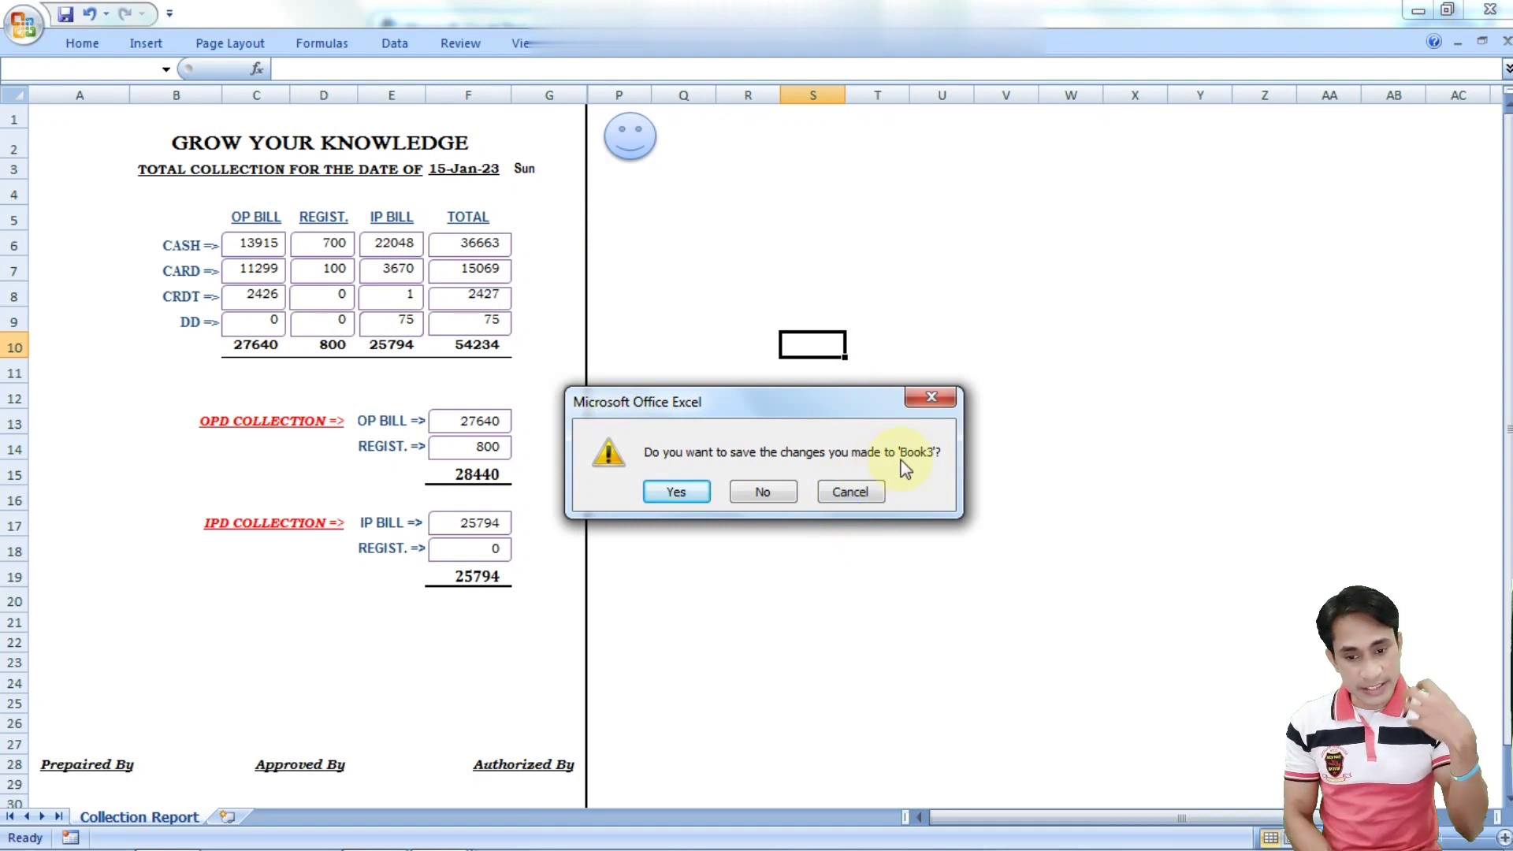
Cancel the Book3 save prompt, close Book3 without saving, and reopen the Backup macro code
click(873, 490)
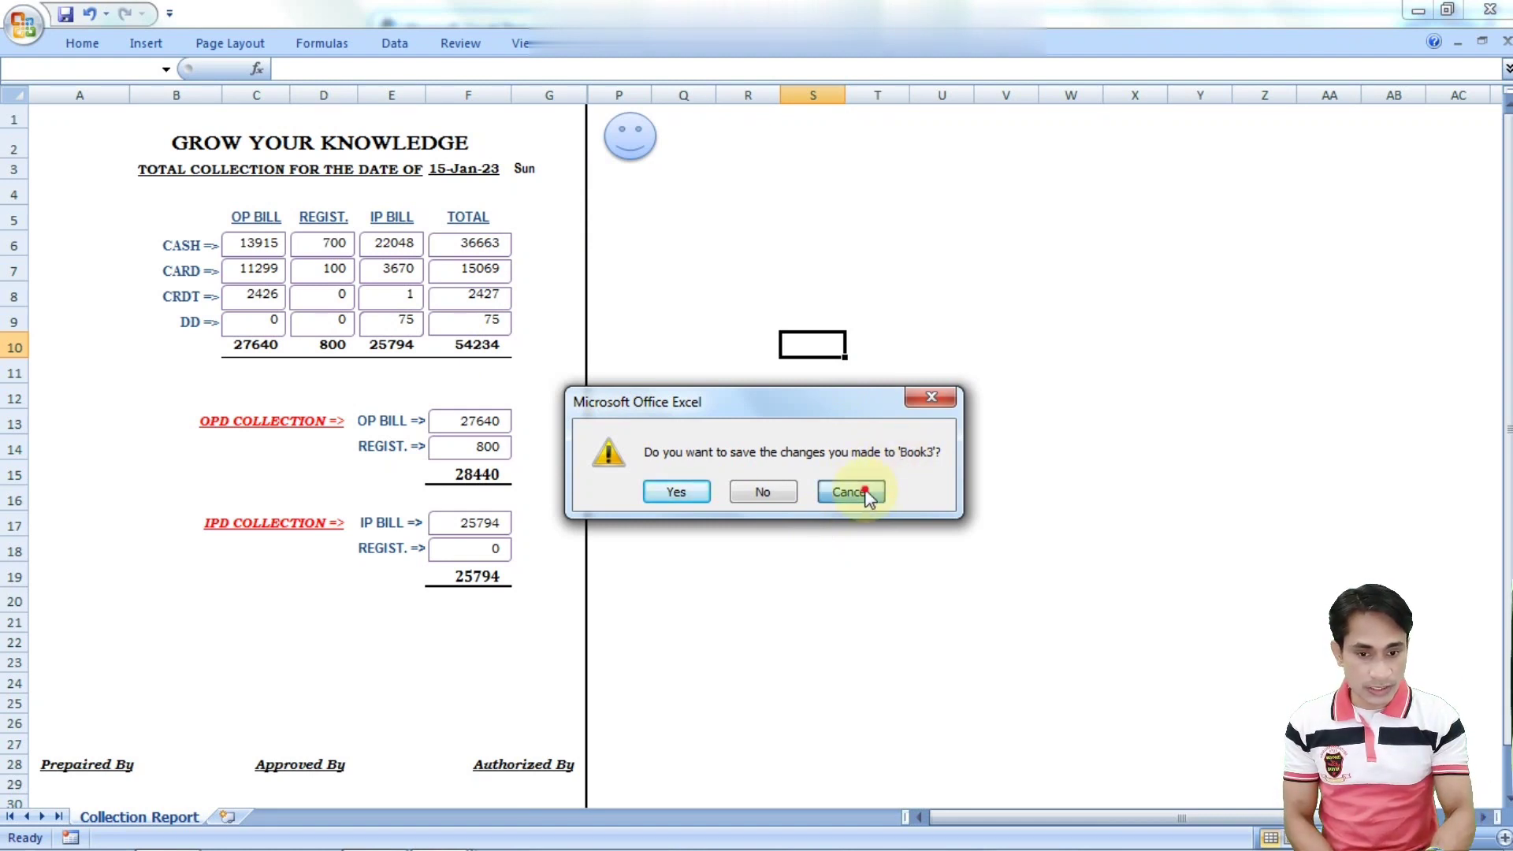
click(1127, 248)
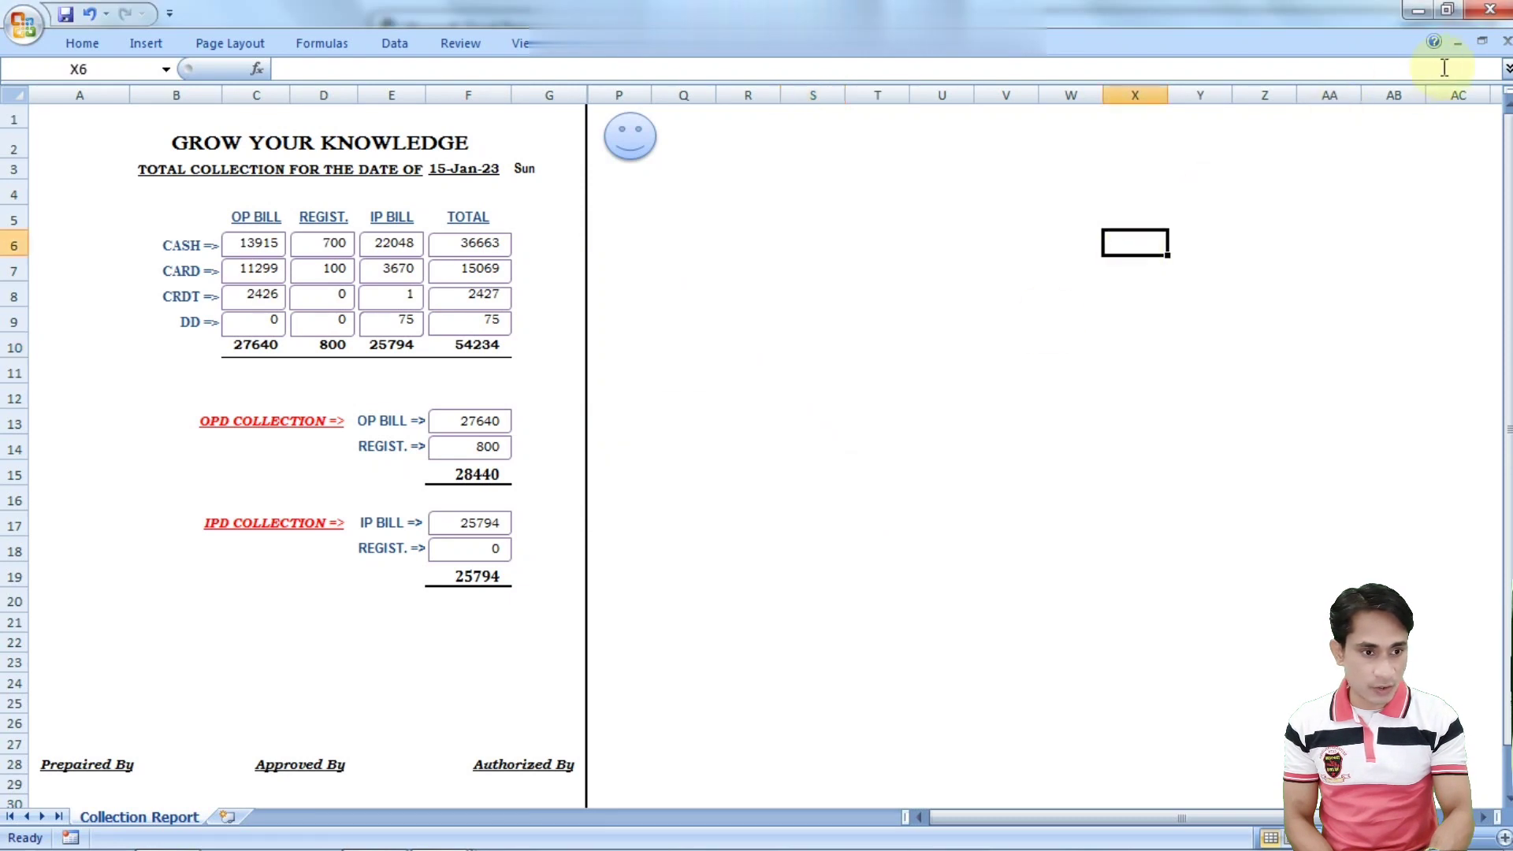
click(1506, 40)
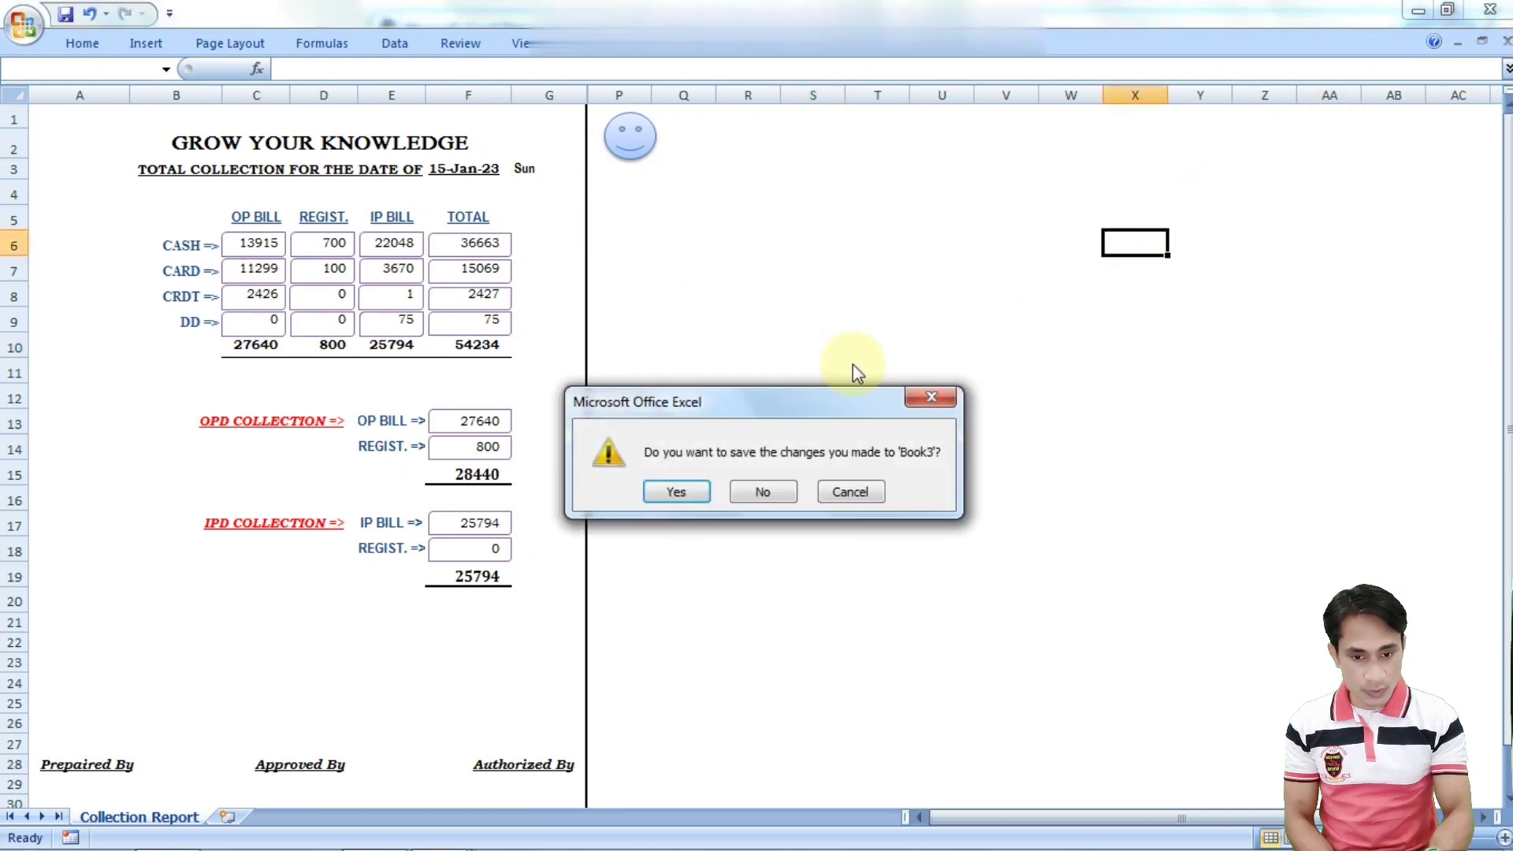
click(780, 496)
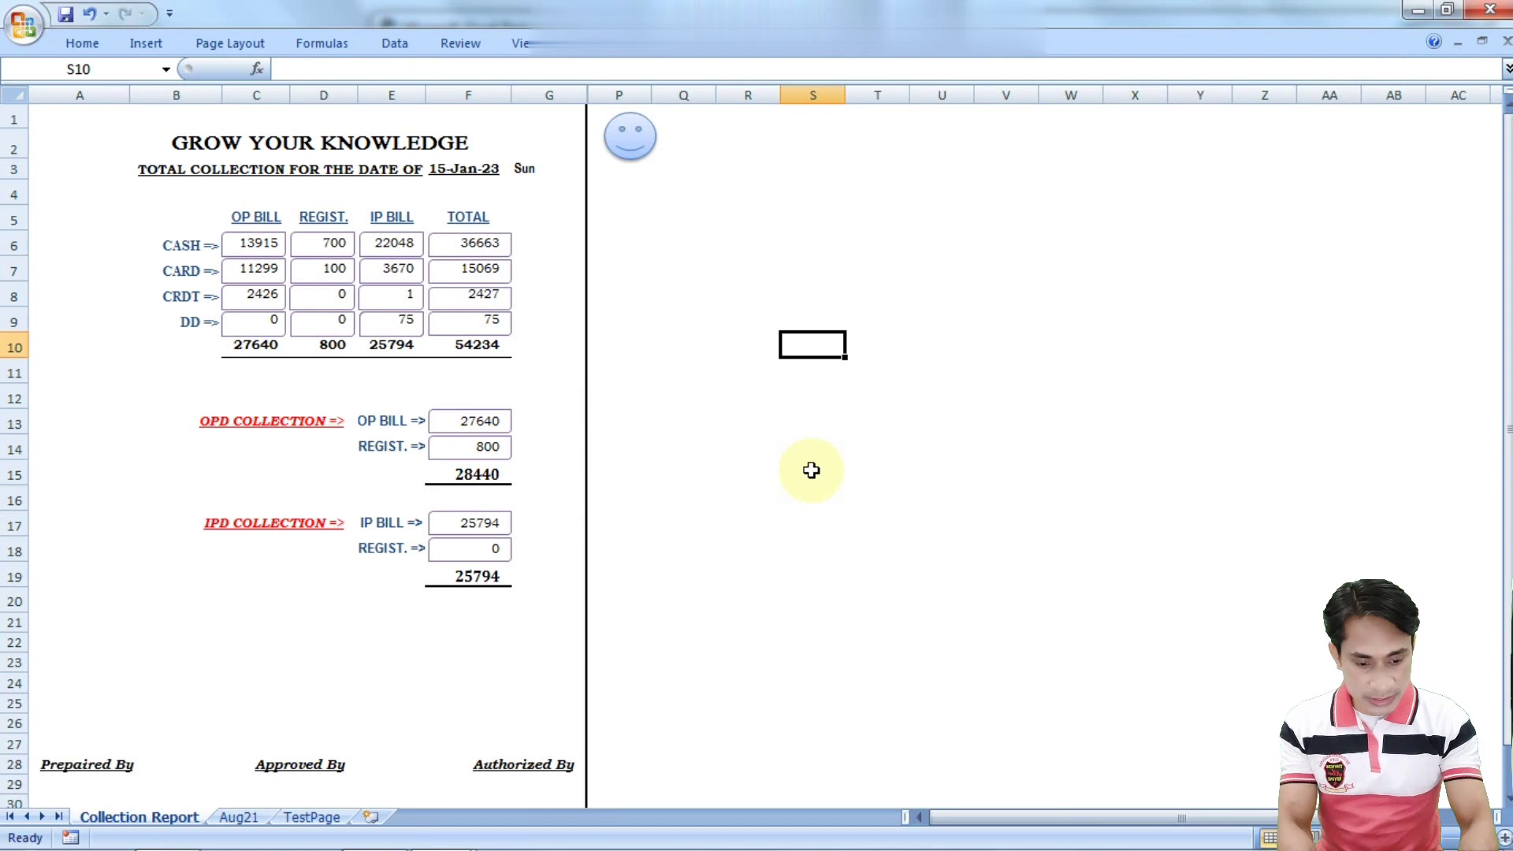
key(alt+F11)
Complete the close line as ActiveWorkbook.Close False and close the Visual Basic Editor
click(836, 224)
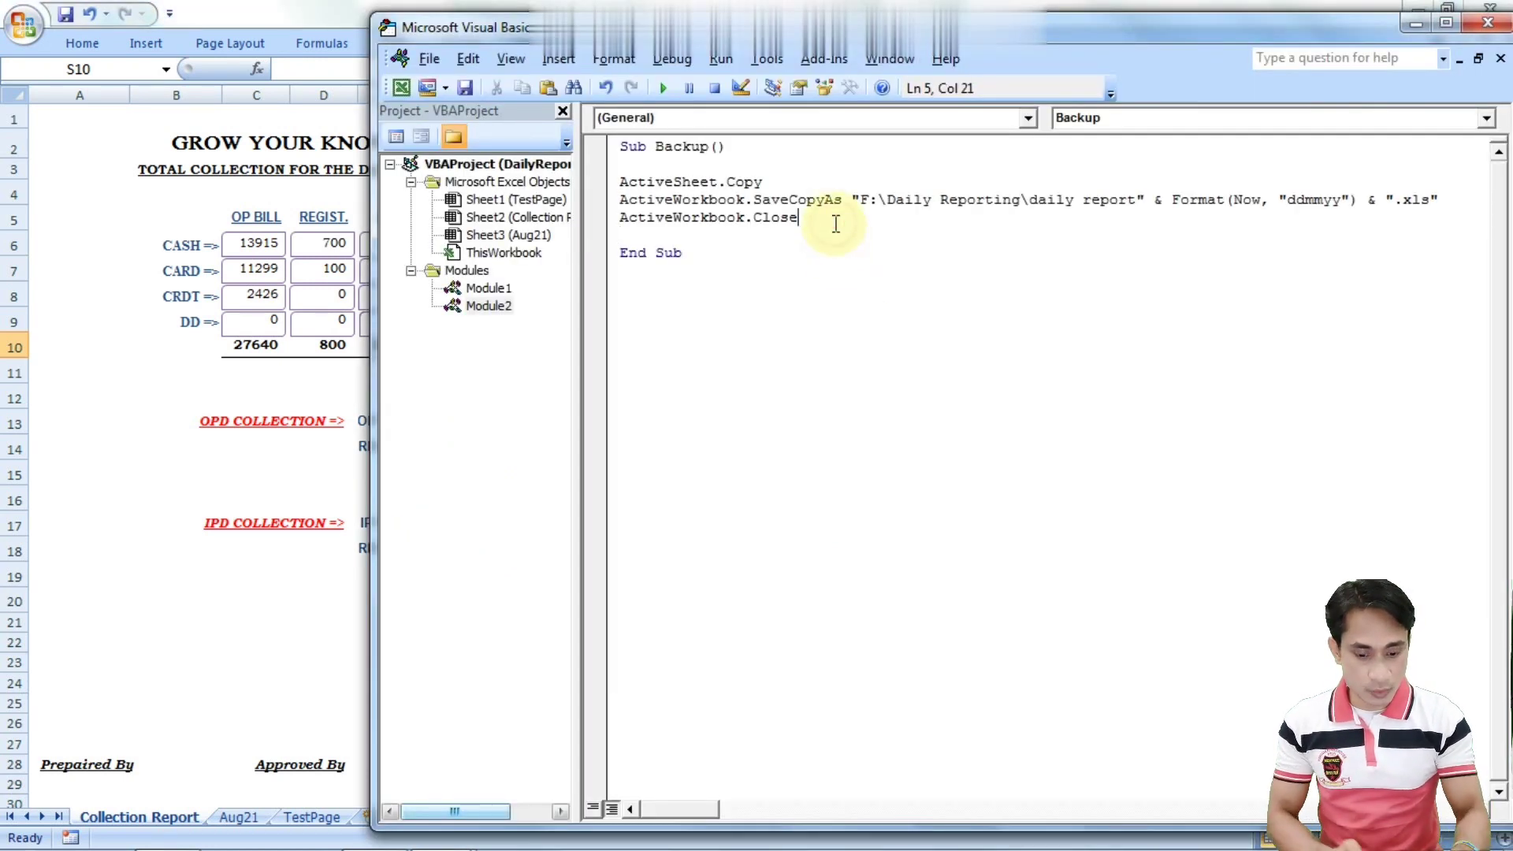
text( false)
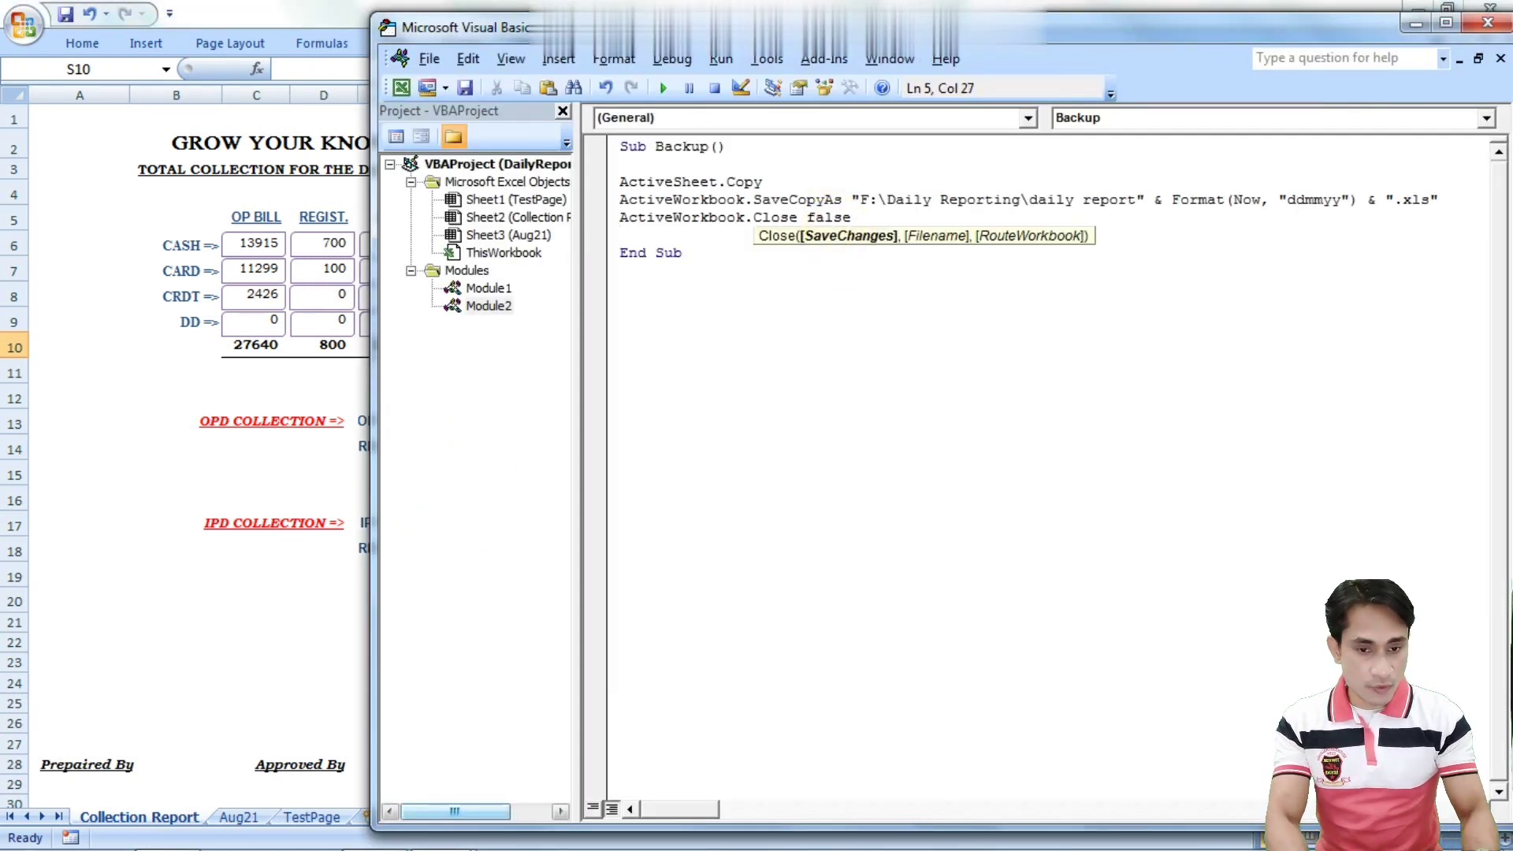
click(953, 443)
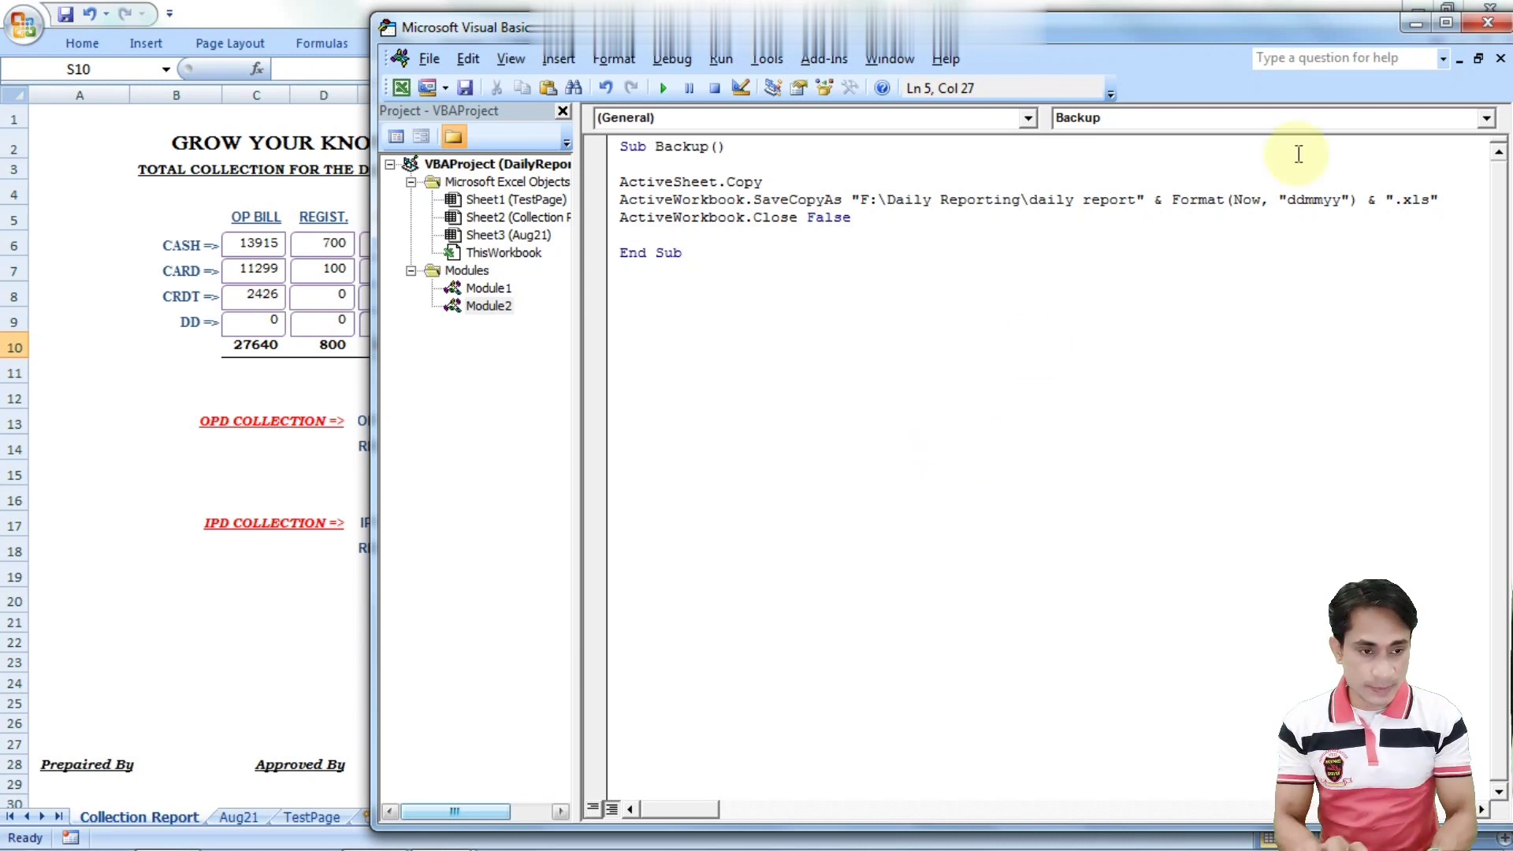
click(1491, 29)
Run the Backup macro from the smiley shape, then reopen the code with Alt+F11
click(697, 297)
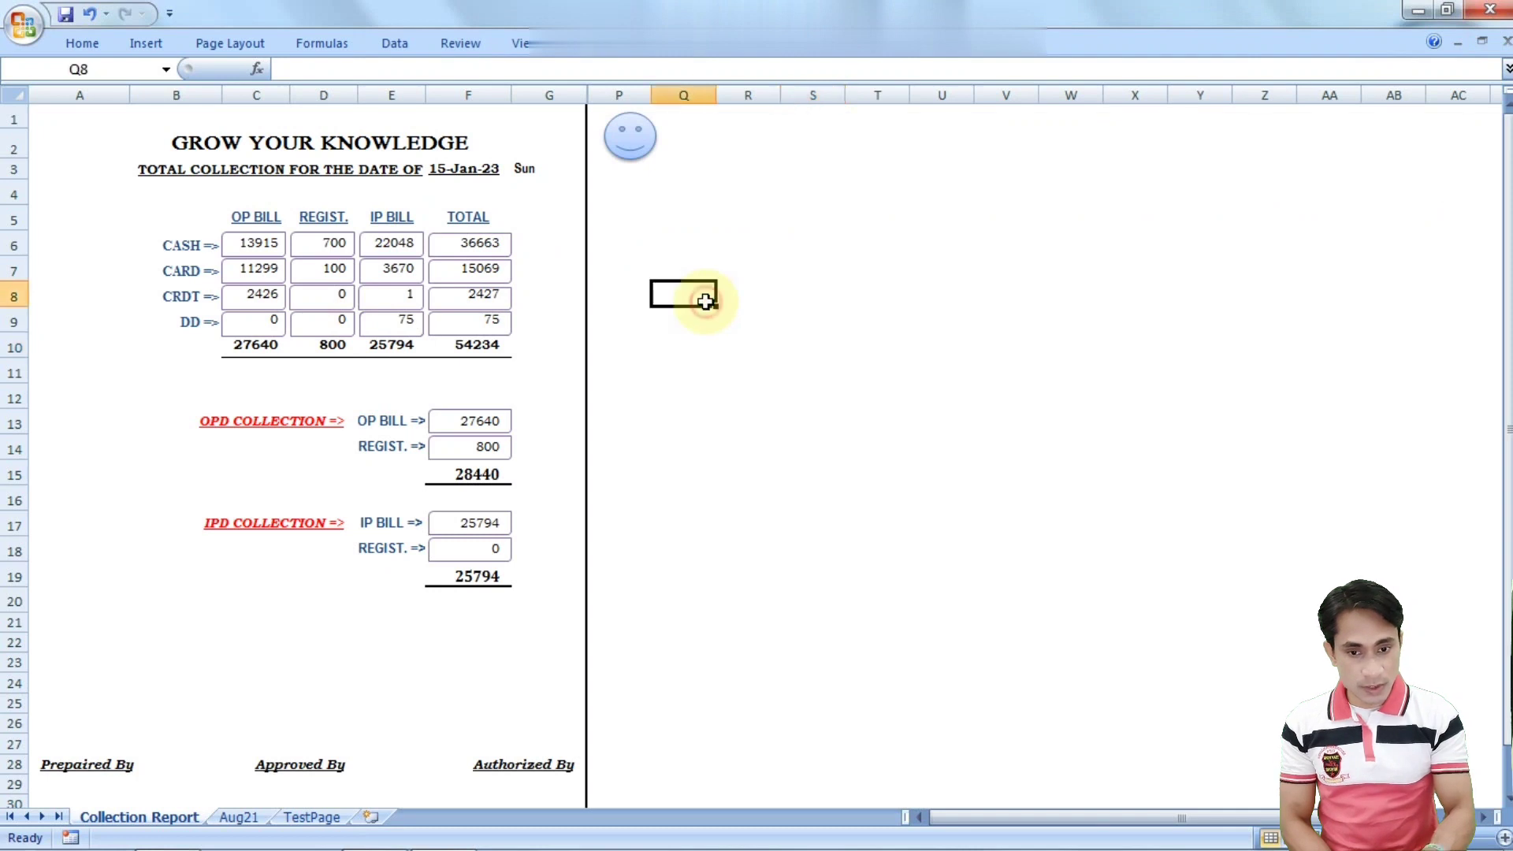
click(629, 136)
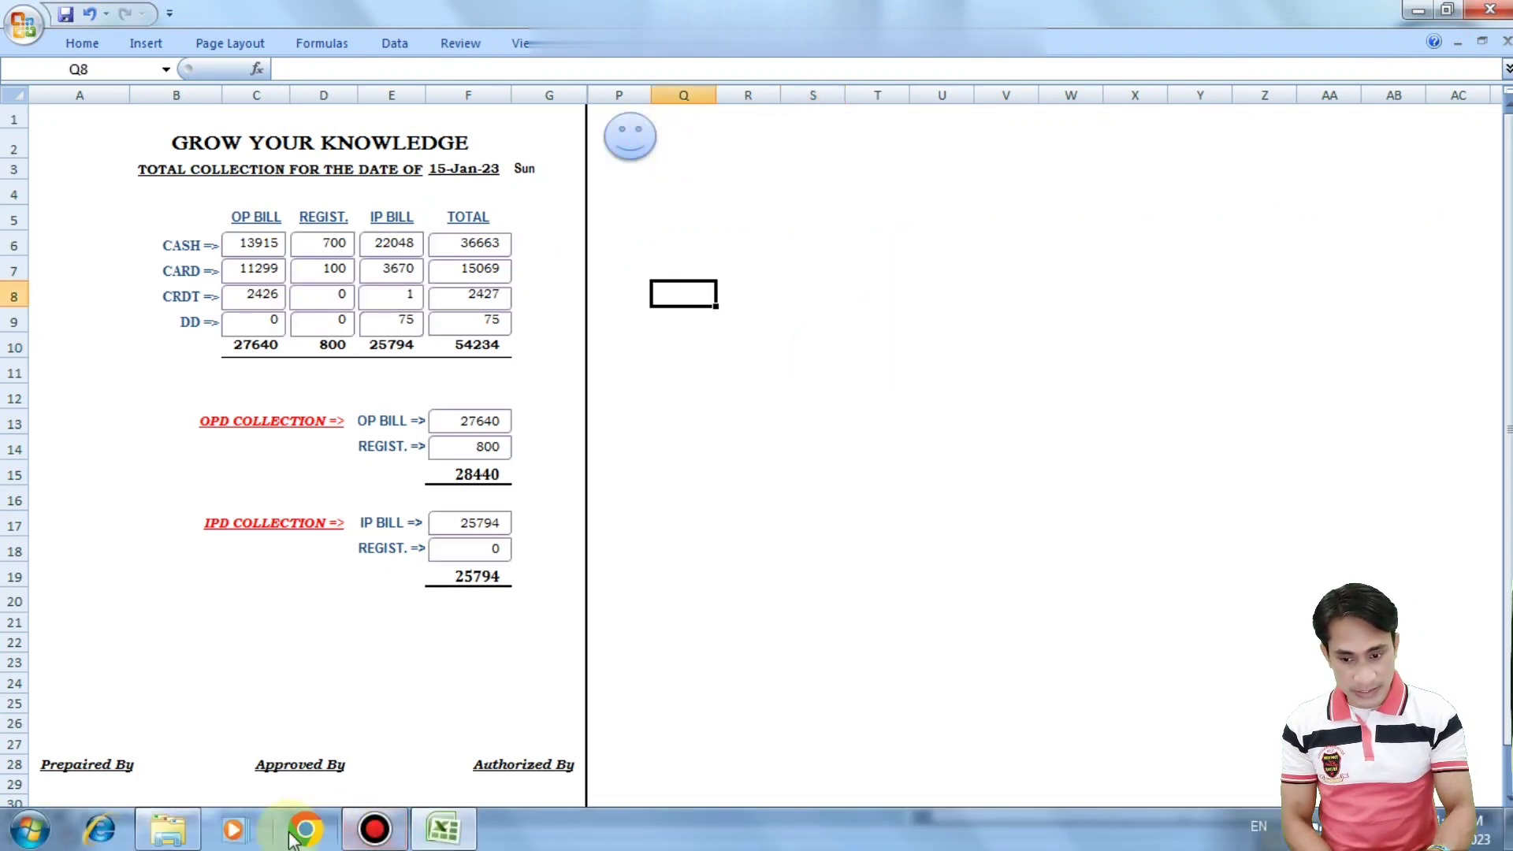
click(501, 605)
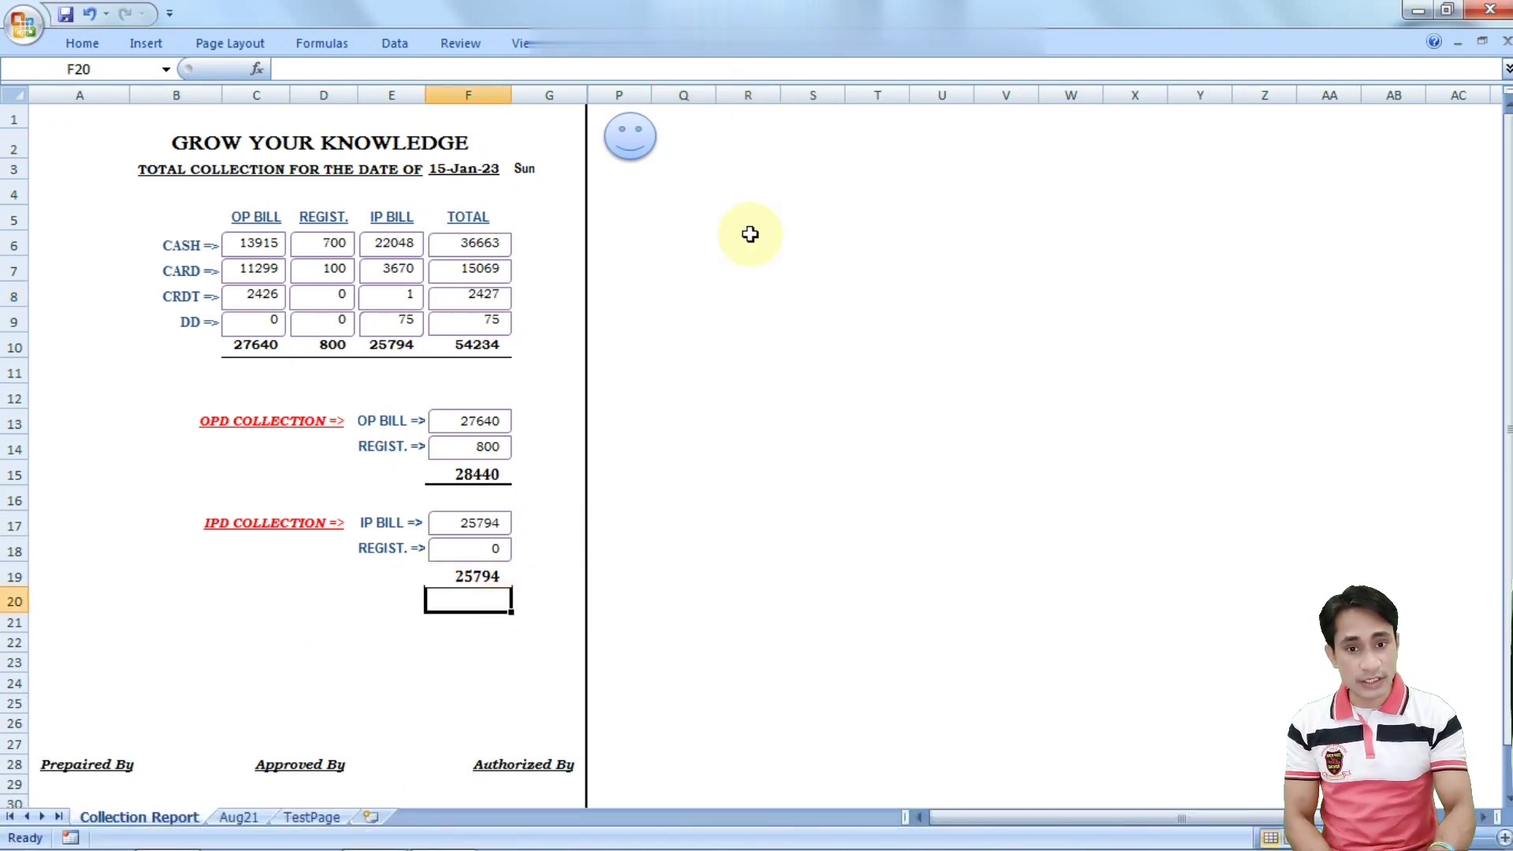
key(ctrl+q)
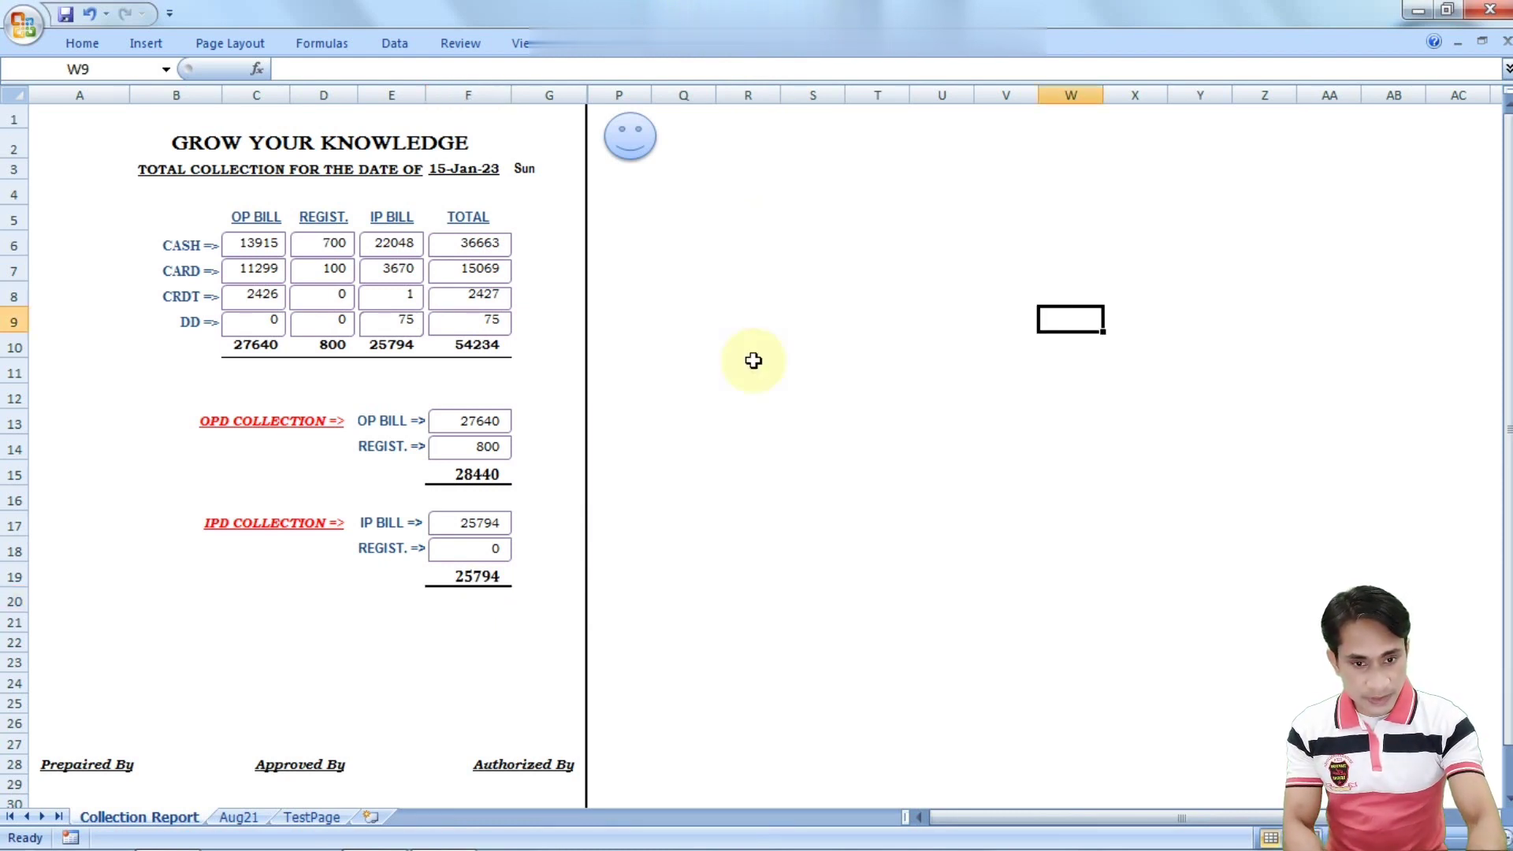
key(alt+F11)
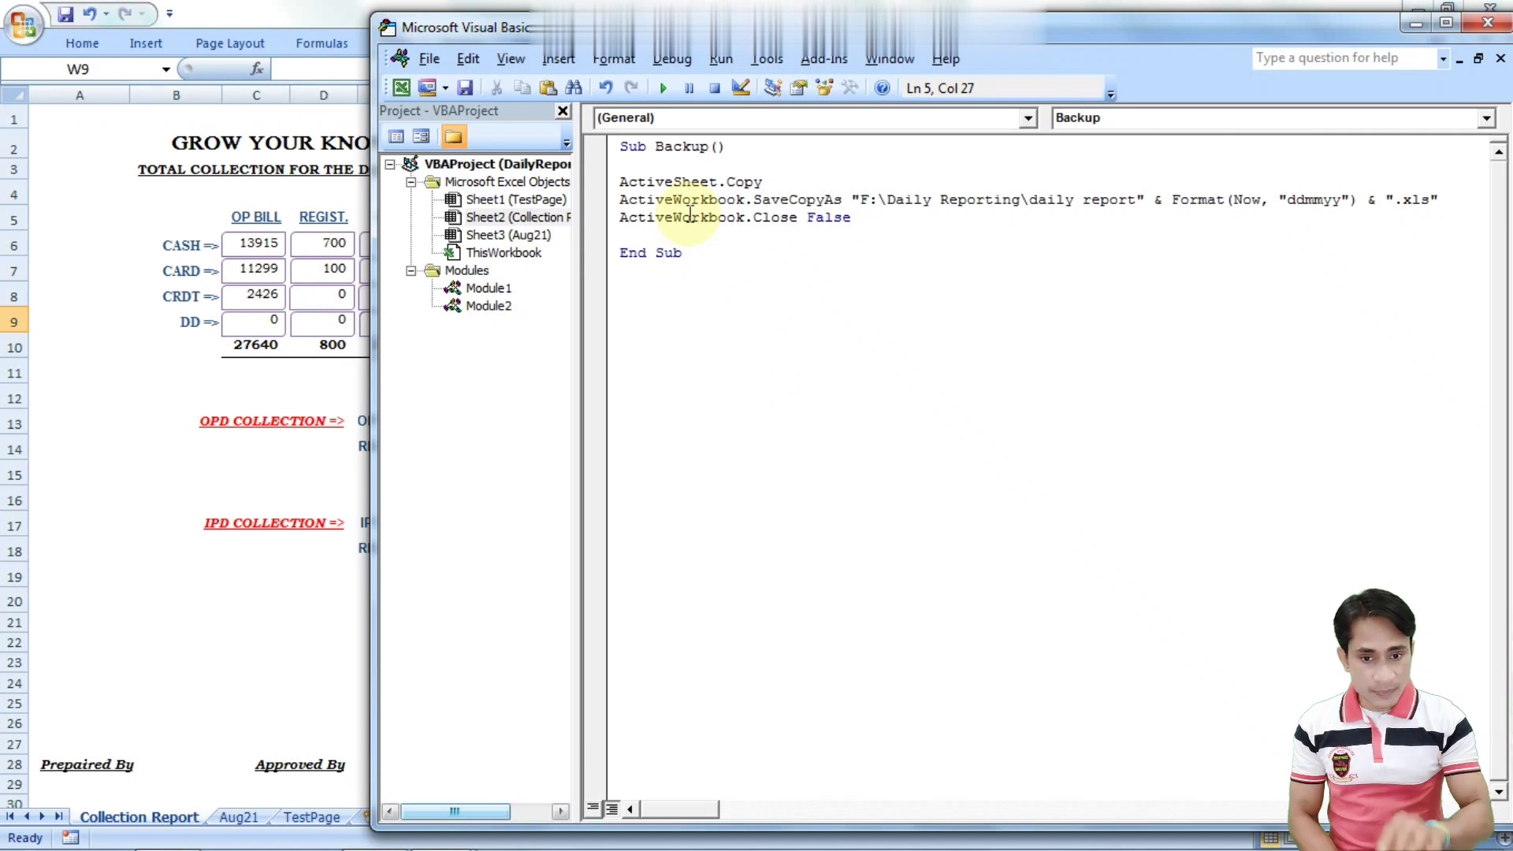
Look over the finished Backup macro code, then leave the Visual Basic Editor
click(620, 181)
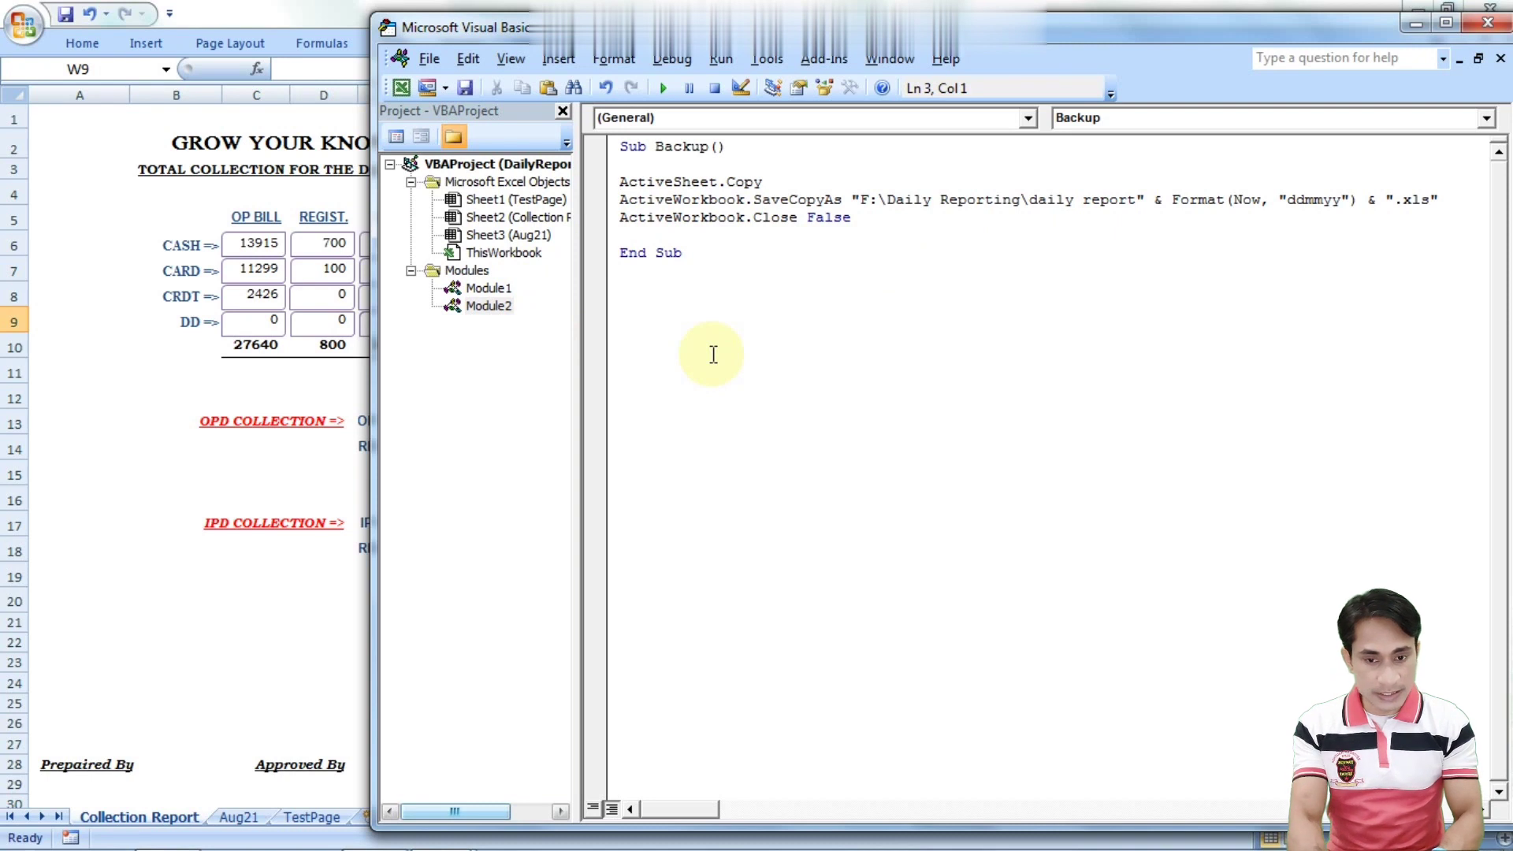
key(alt+F11)
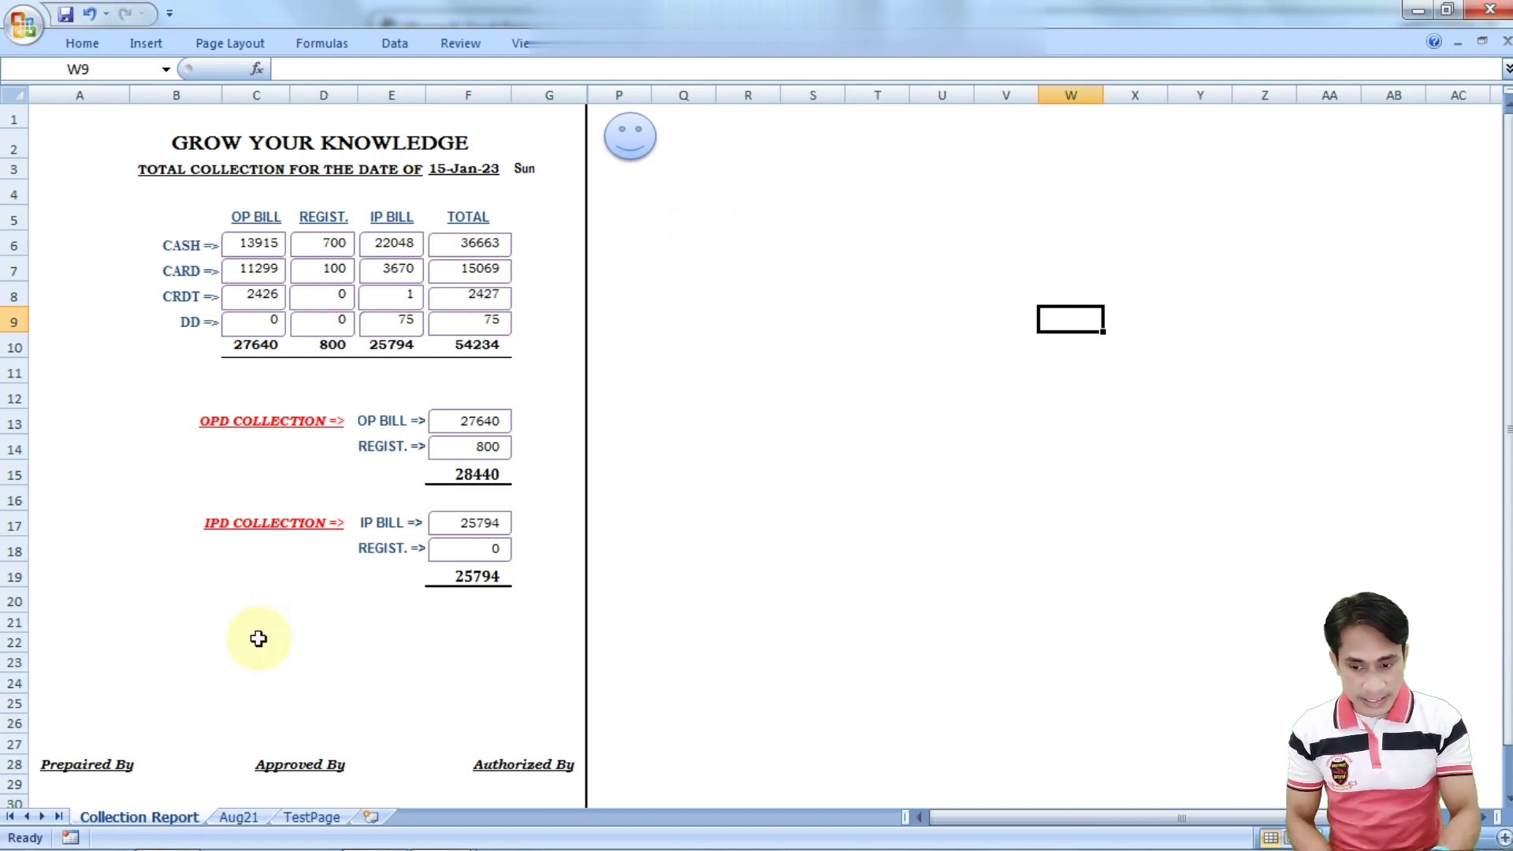
Open the Collection Report sheet's code module via View Code on its tab
right_click(155, 825)
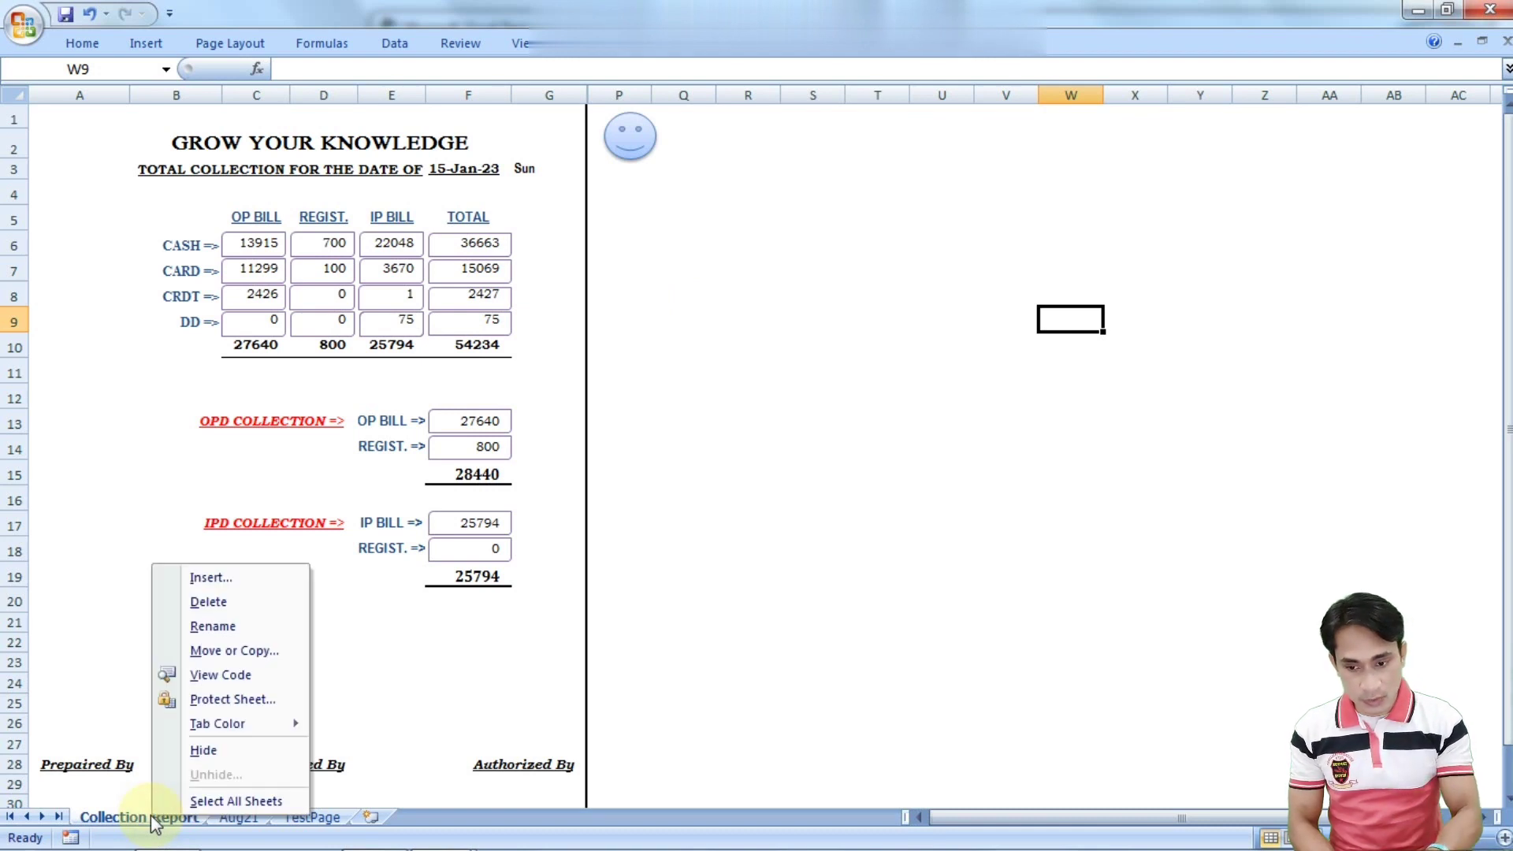
click(220, 675)
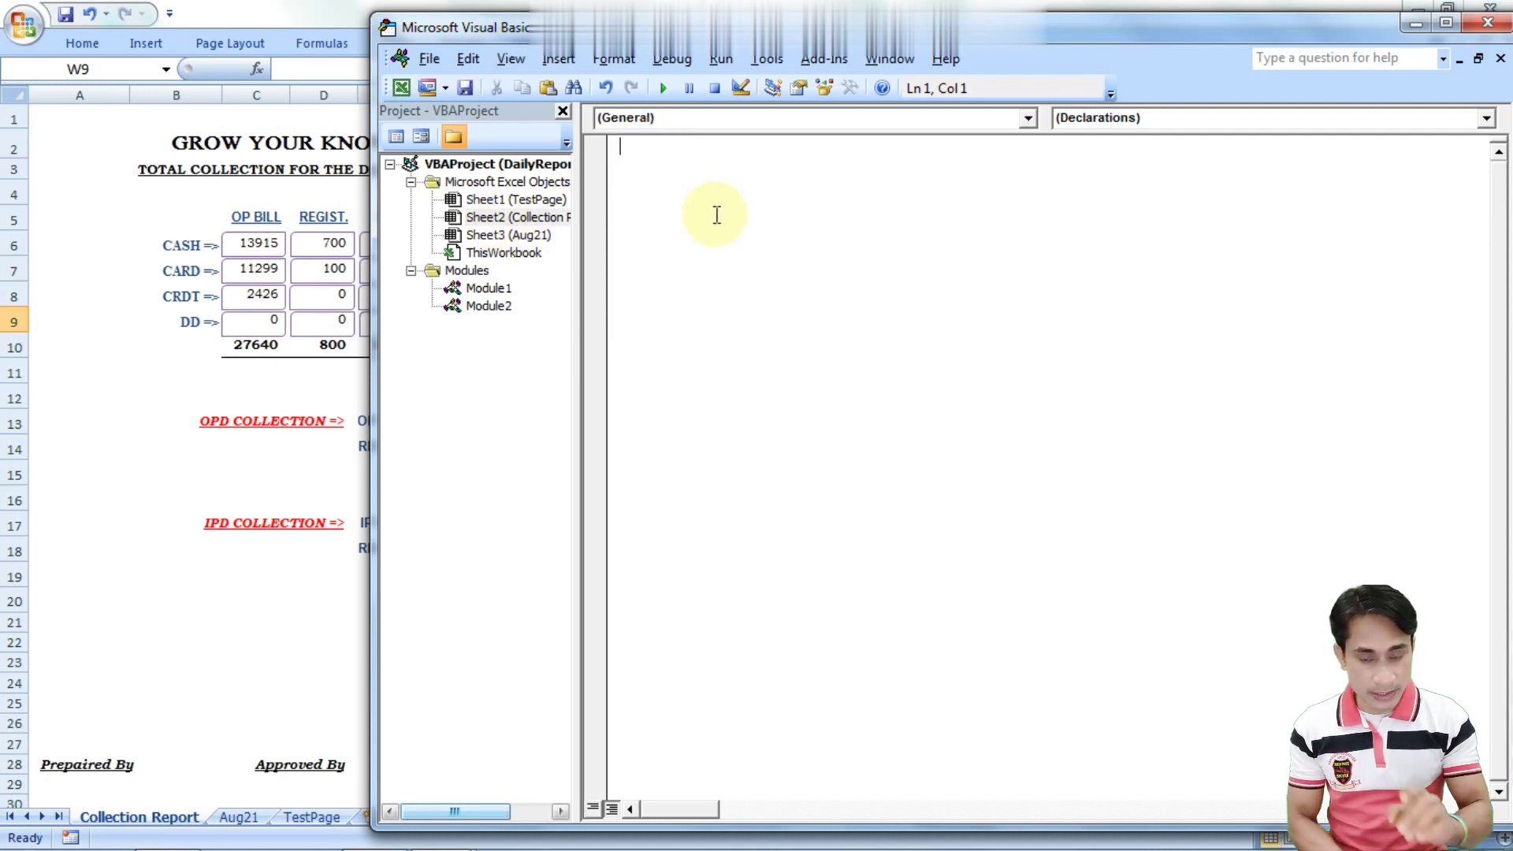
Insert a Worksheet_Change event stub using the Worksheet object and Change procedure lists
click(1028, 118)
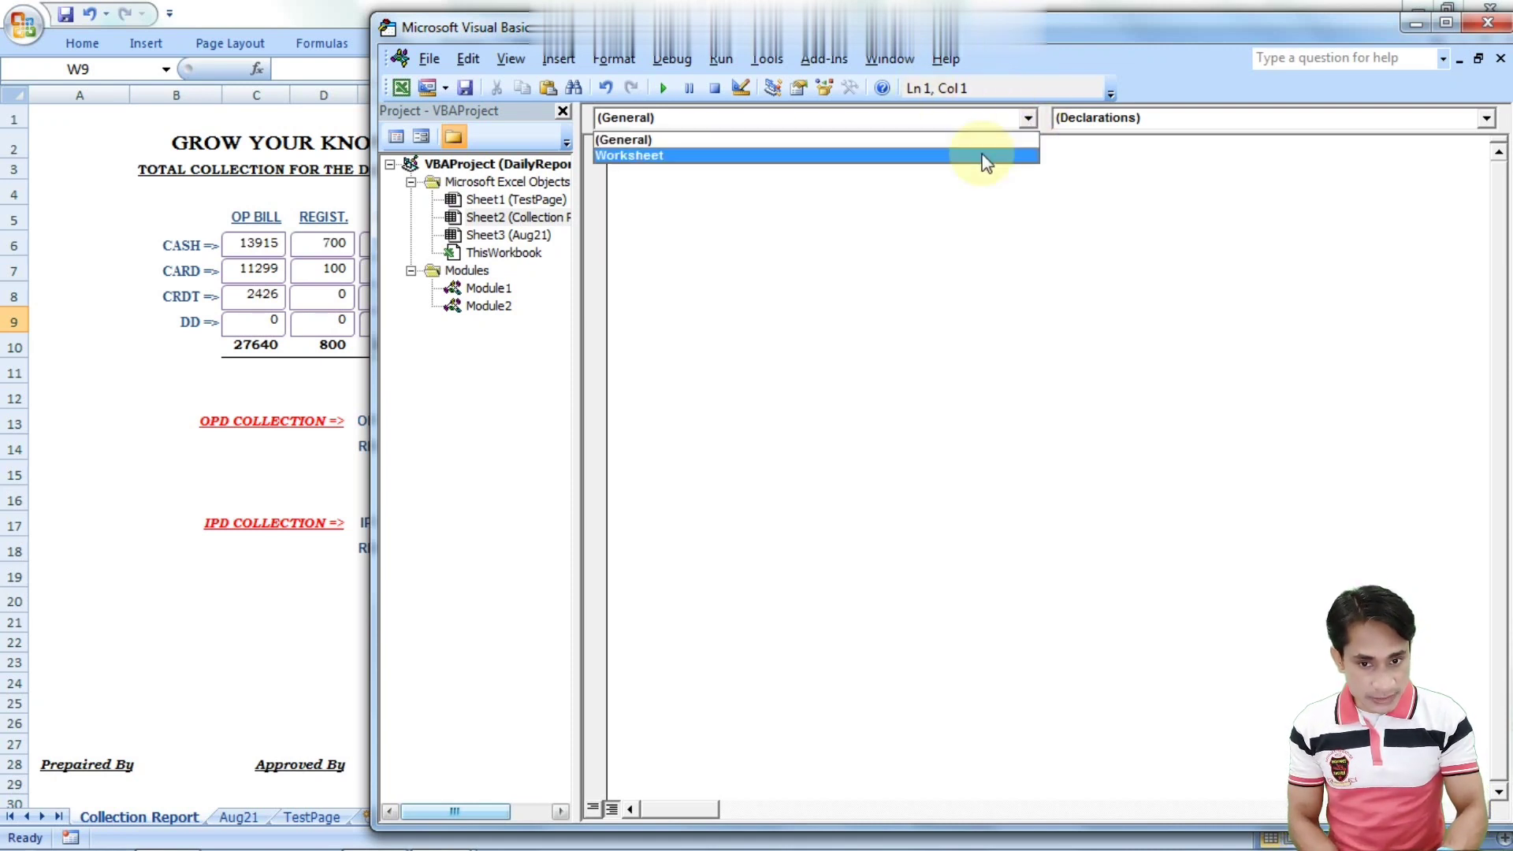
click(985, 157)
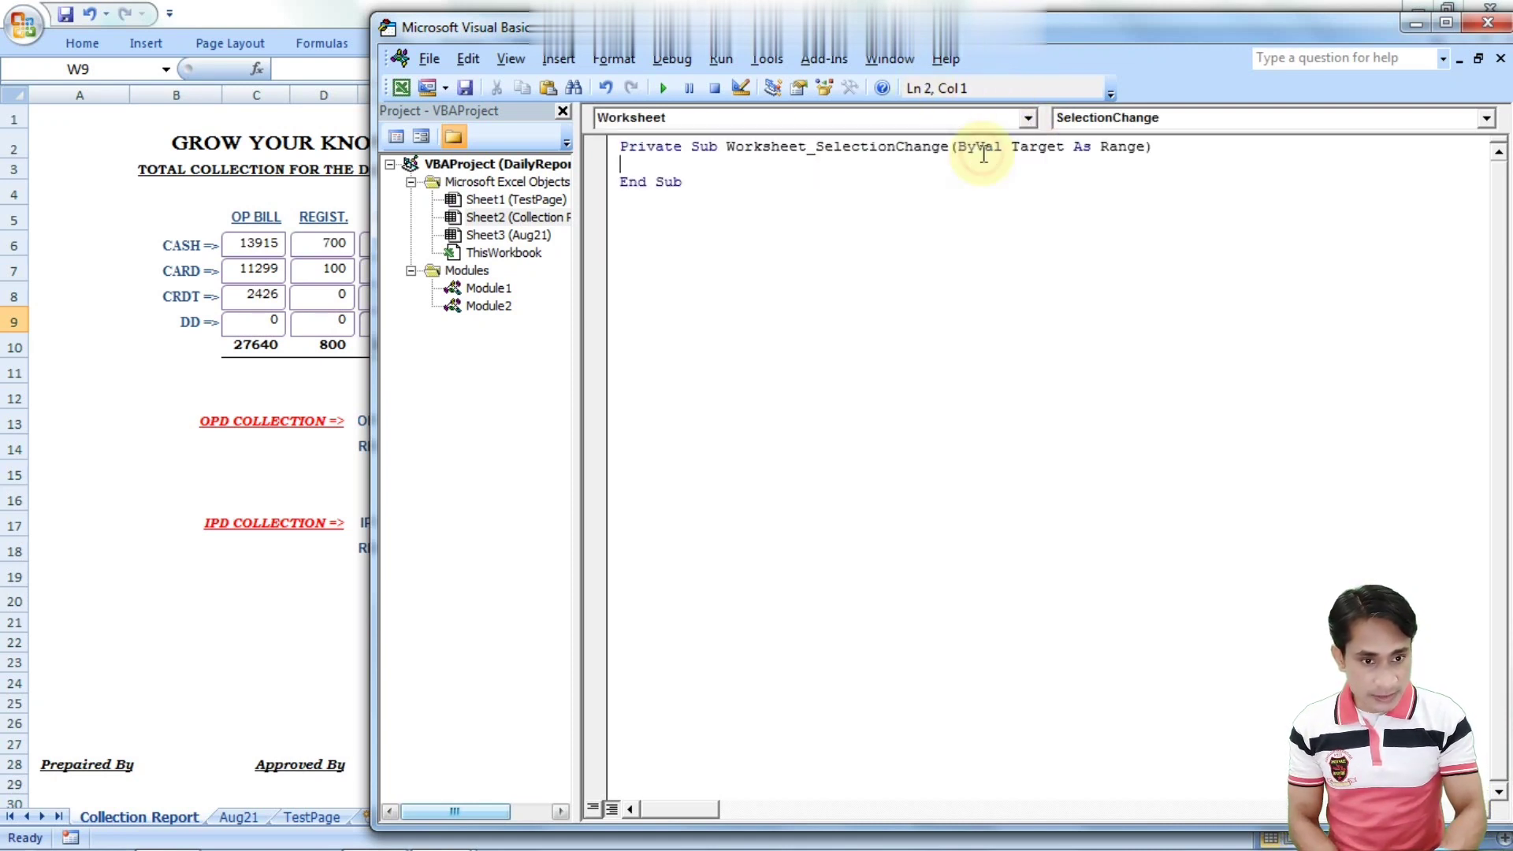
click(1484, 118)
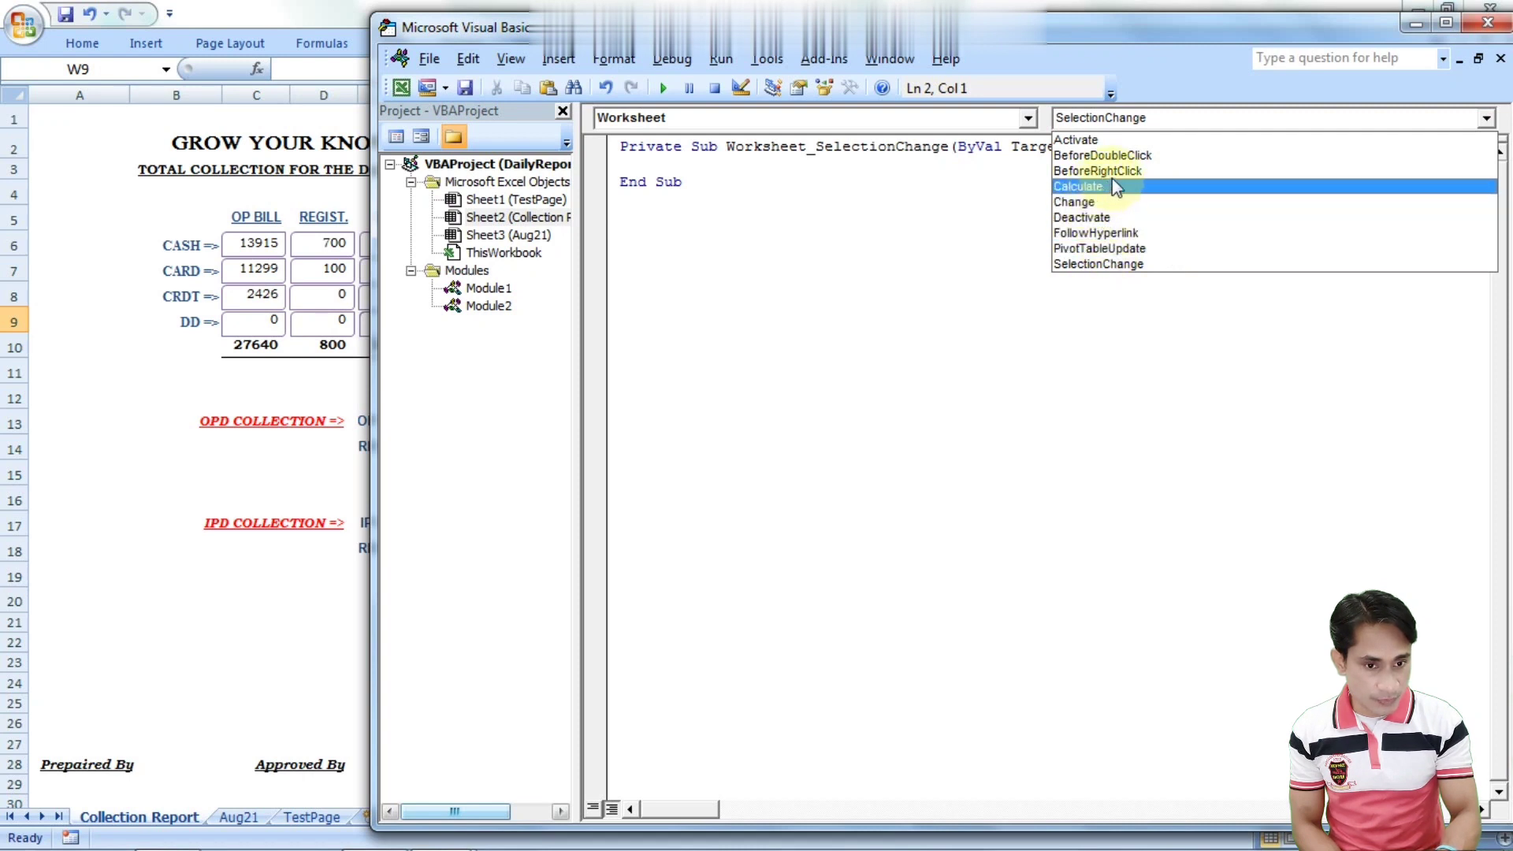
click(1103, 201)
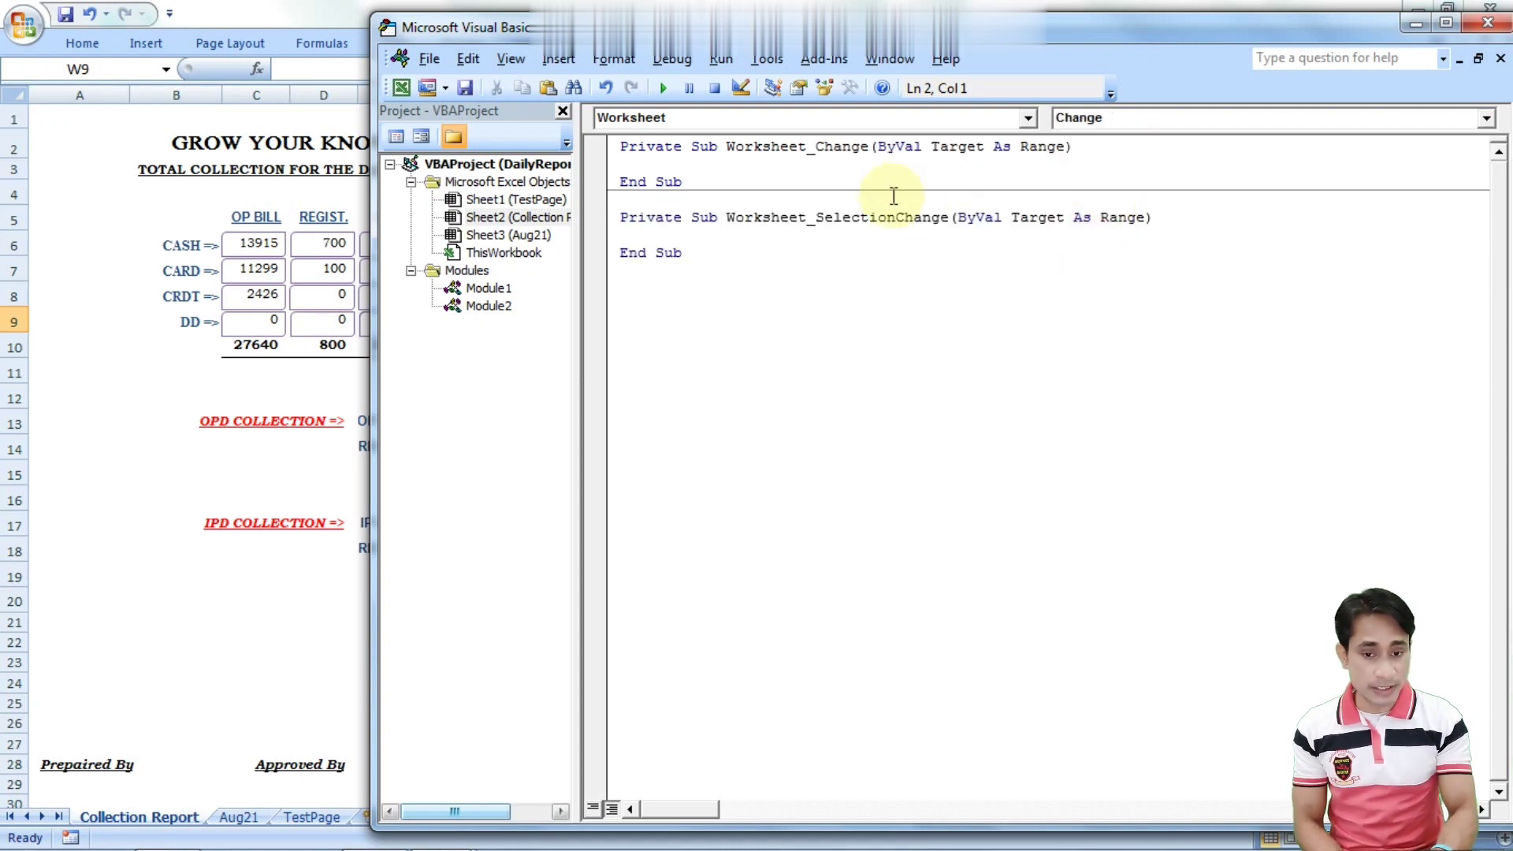
Delete the unused Worksheet_SelectionChange stub and indent the Worksheet_Change body line
drag(702, 249, 630, 218)
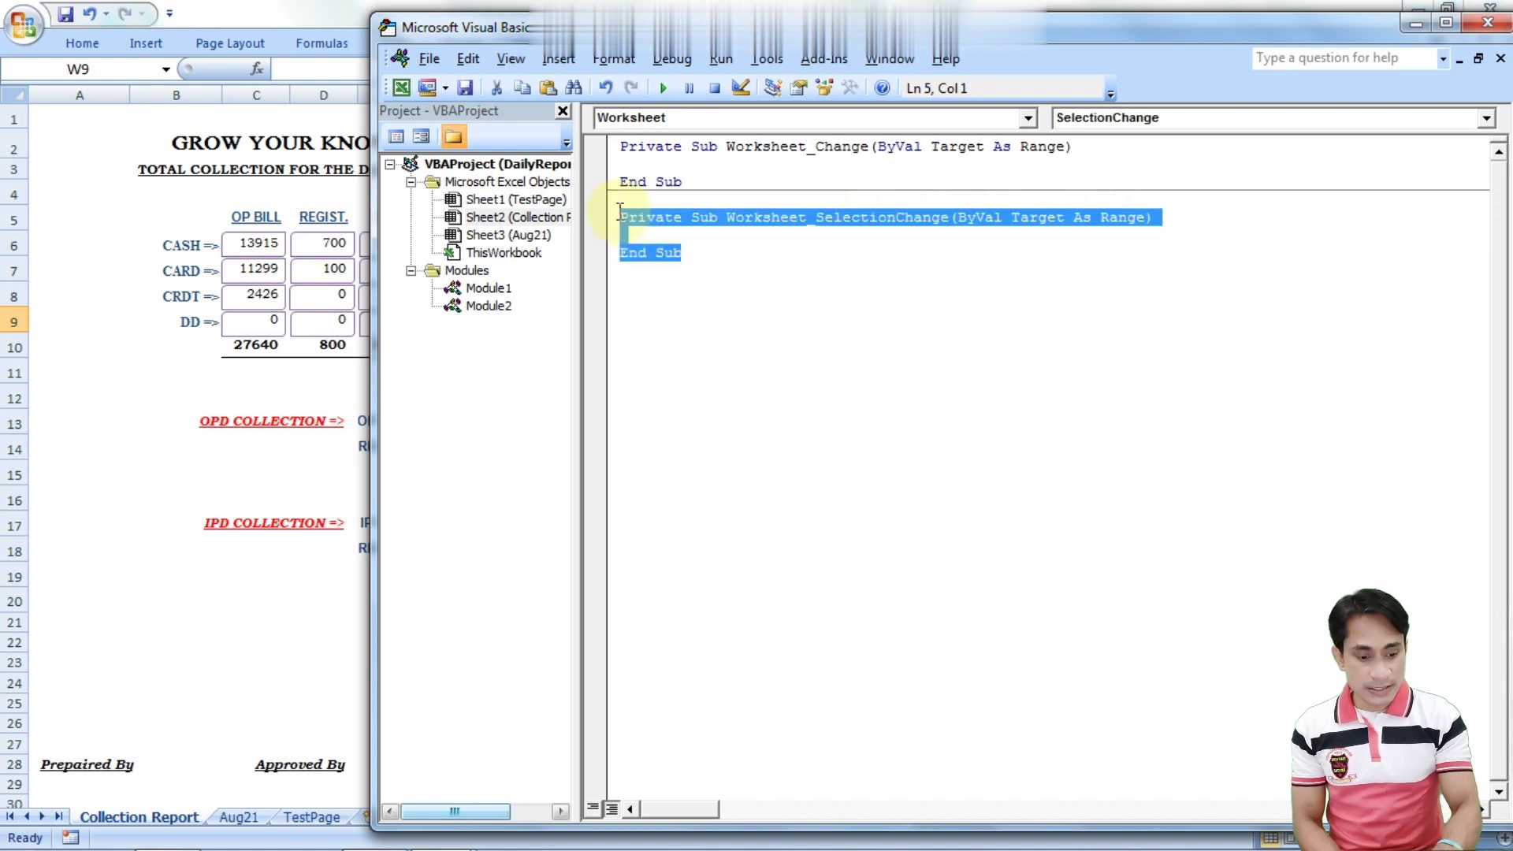
key(Delete)
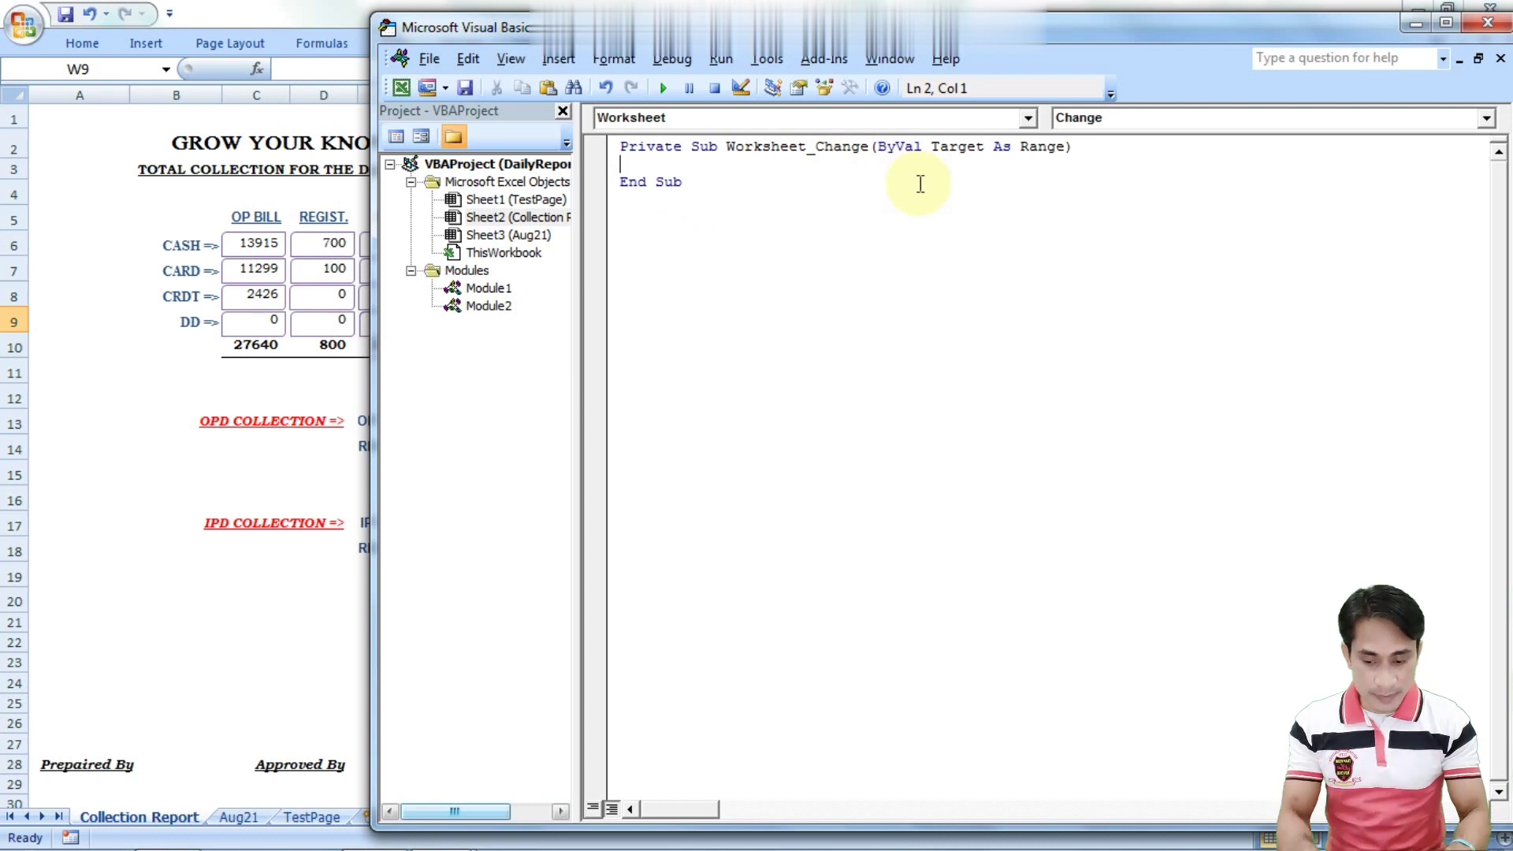
key(Tab)
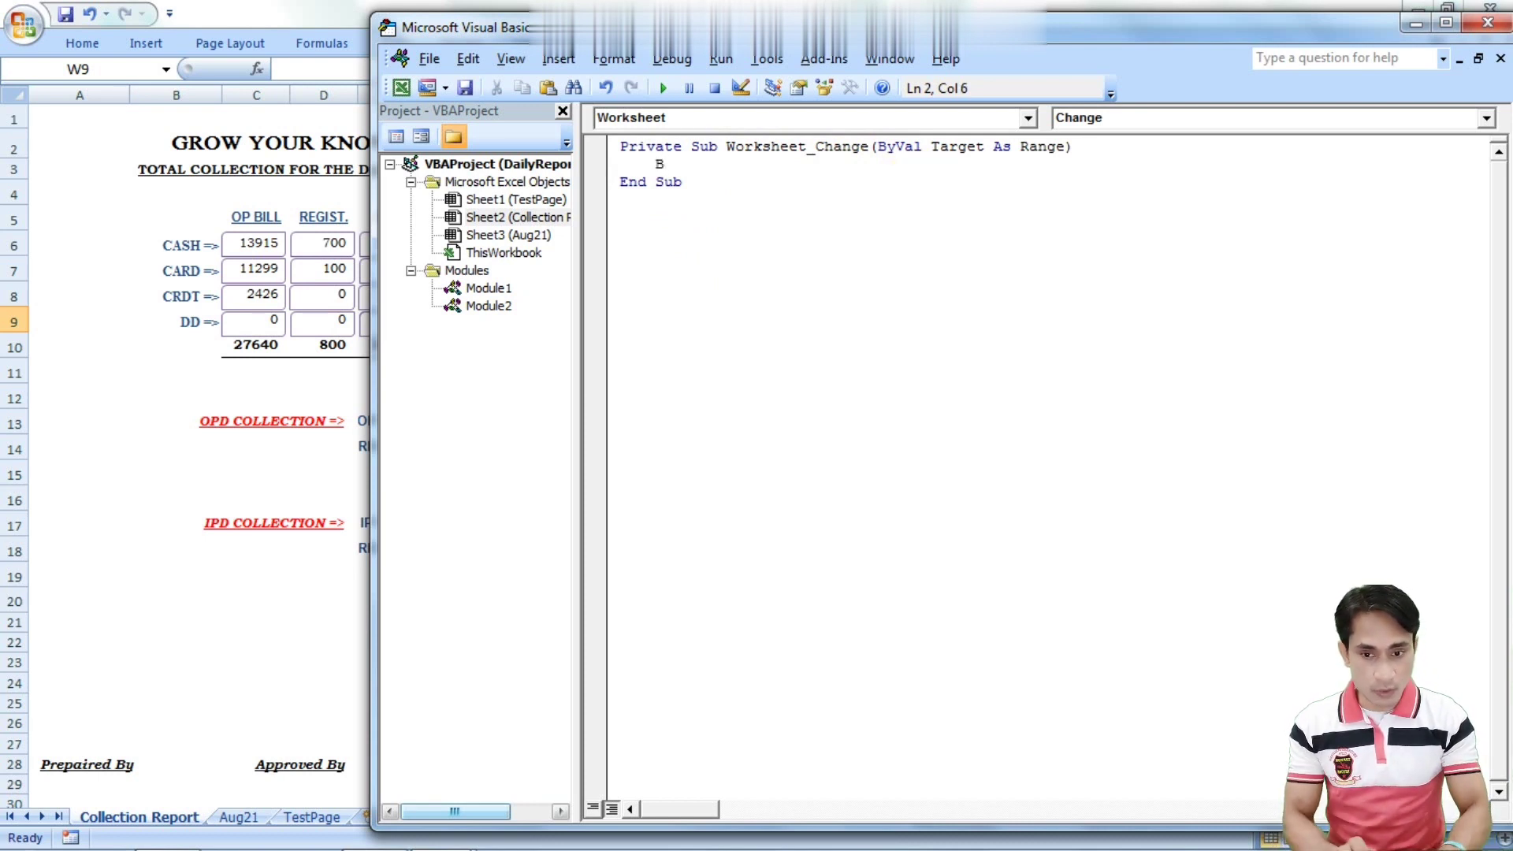
Copy the Backup name from Module2 into Worksheet_Change as its call, then close the editor
double_click(505, 305)
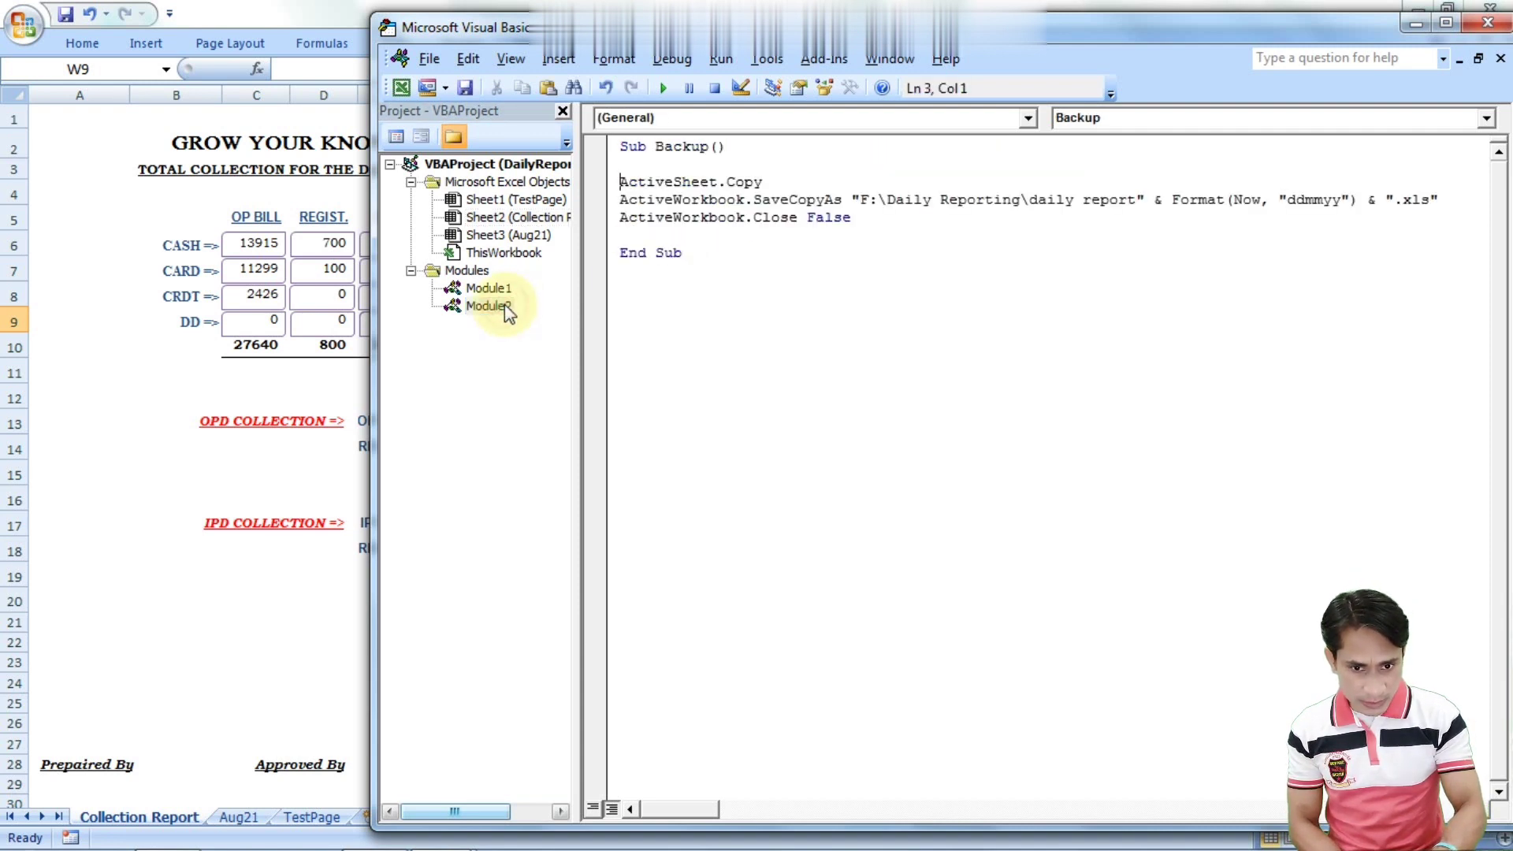
drag(710, 147, 657, 150)
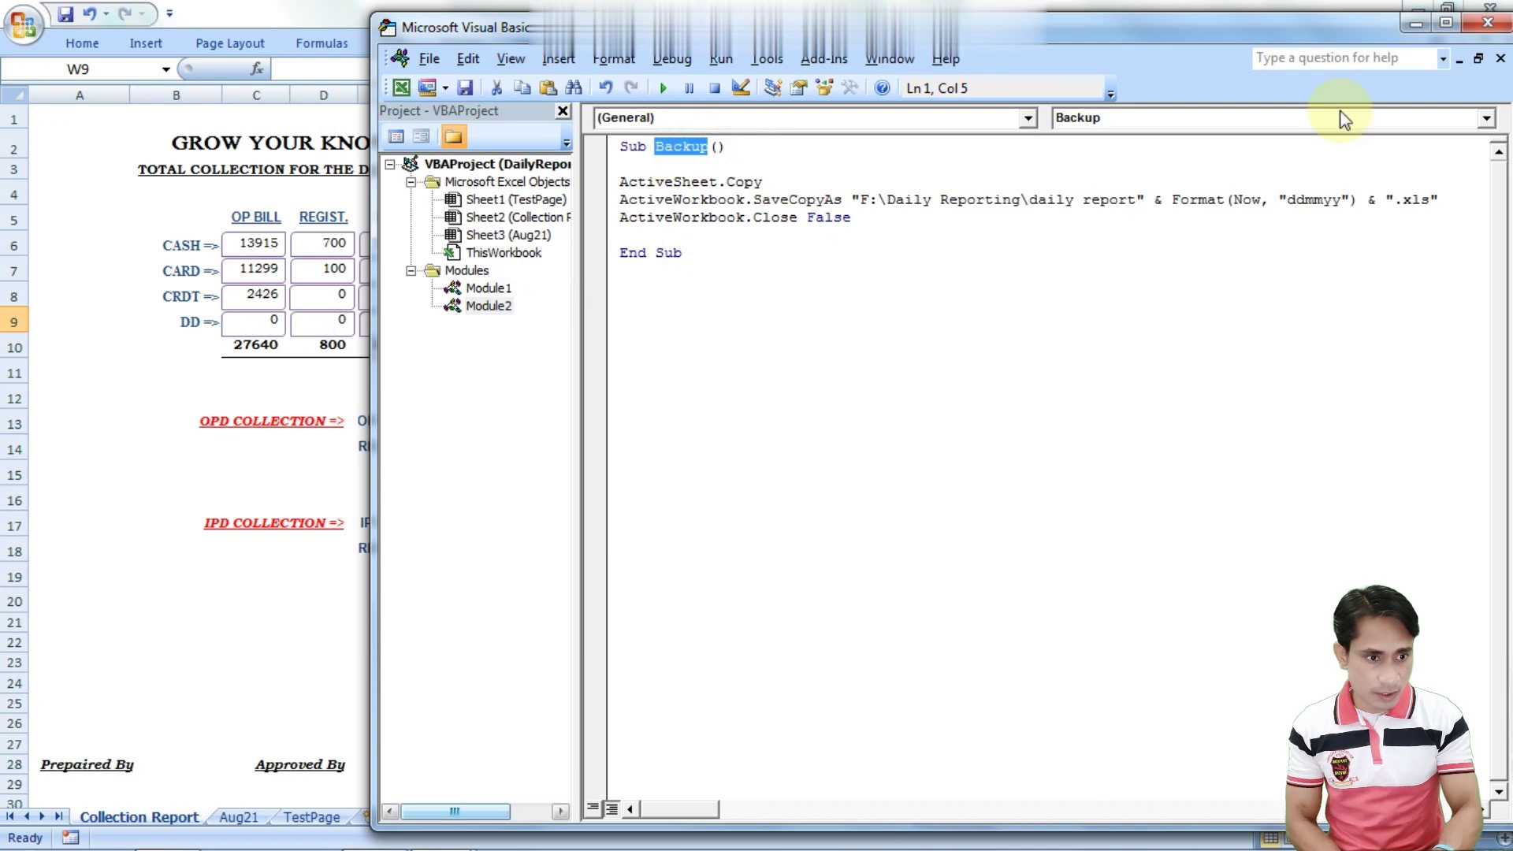
click(1499, 60)
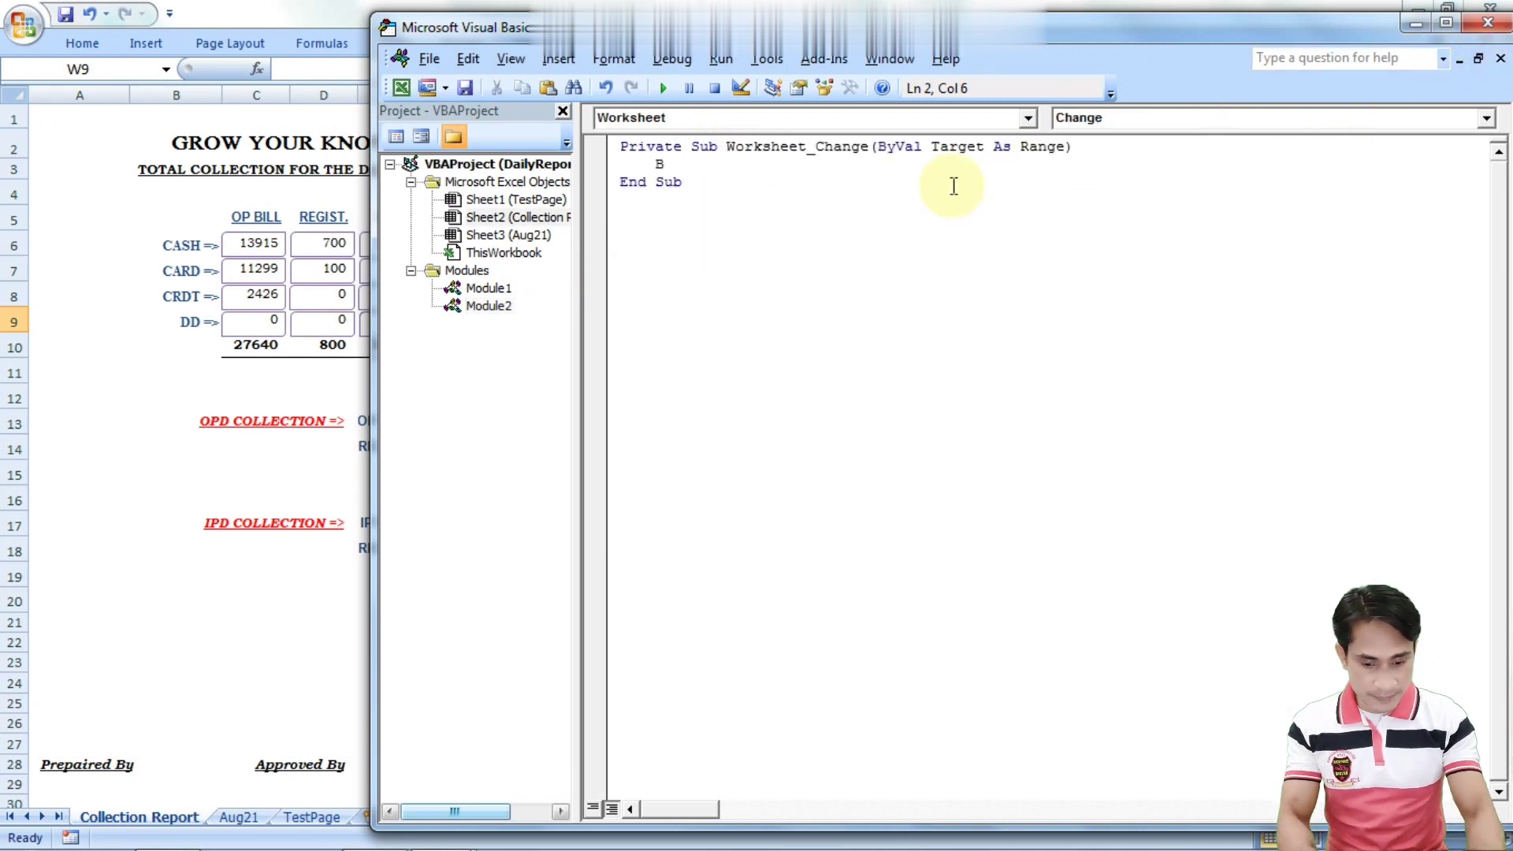
key(BackSpace)
text(Backup)
click(824, 291)
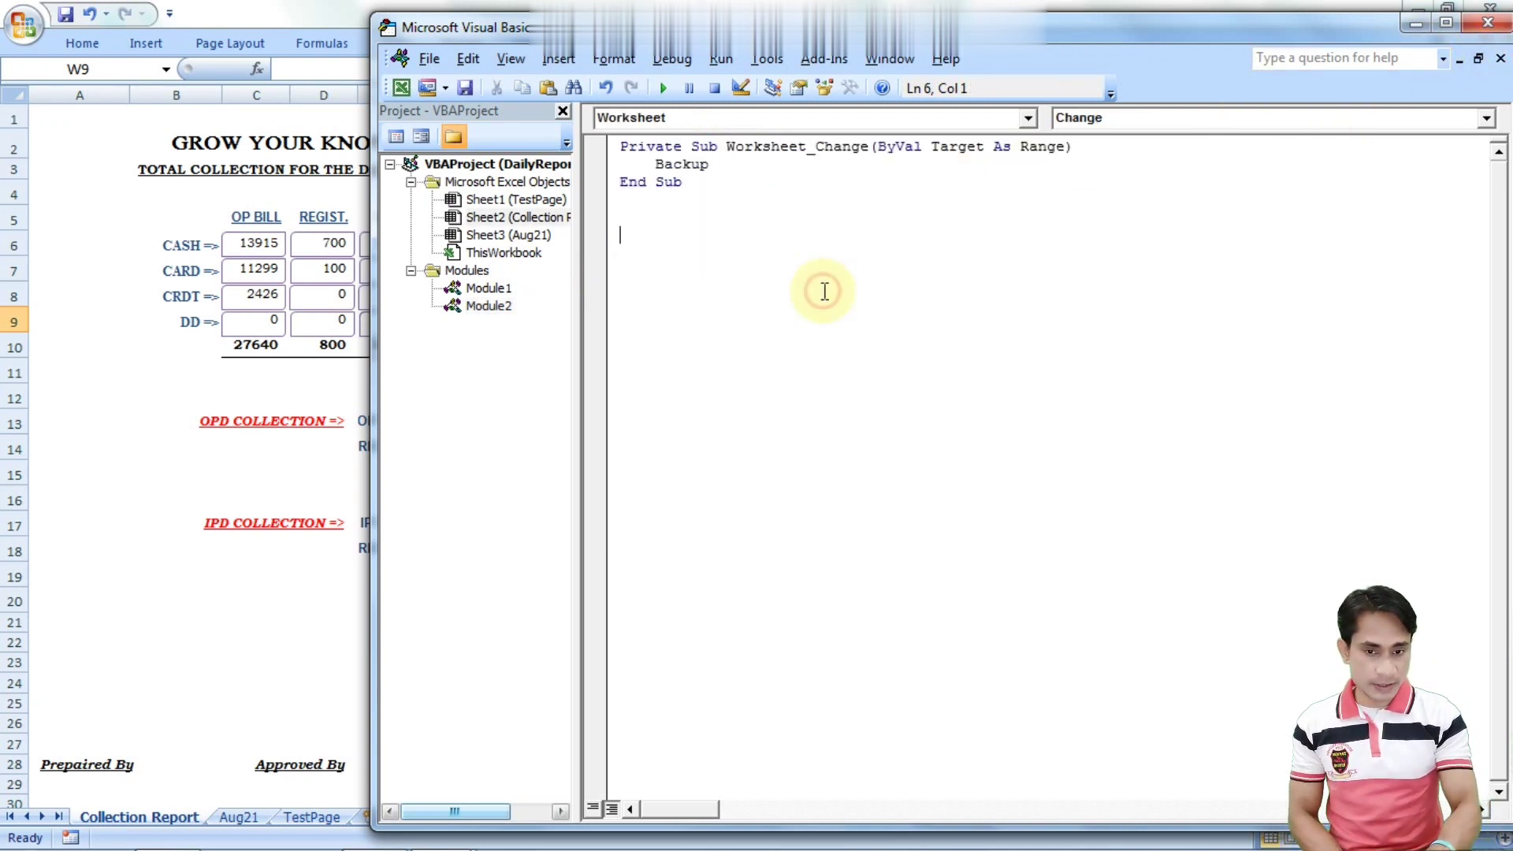
click(973, 324)
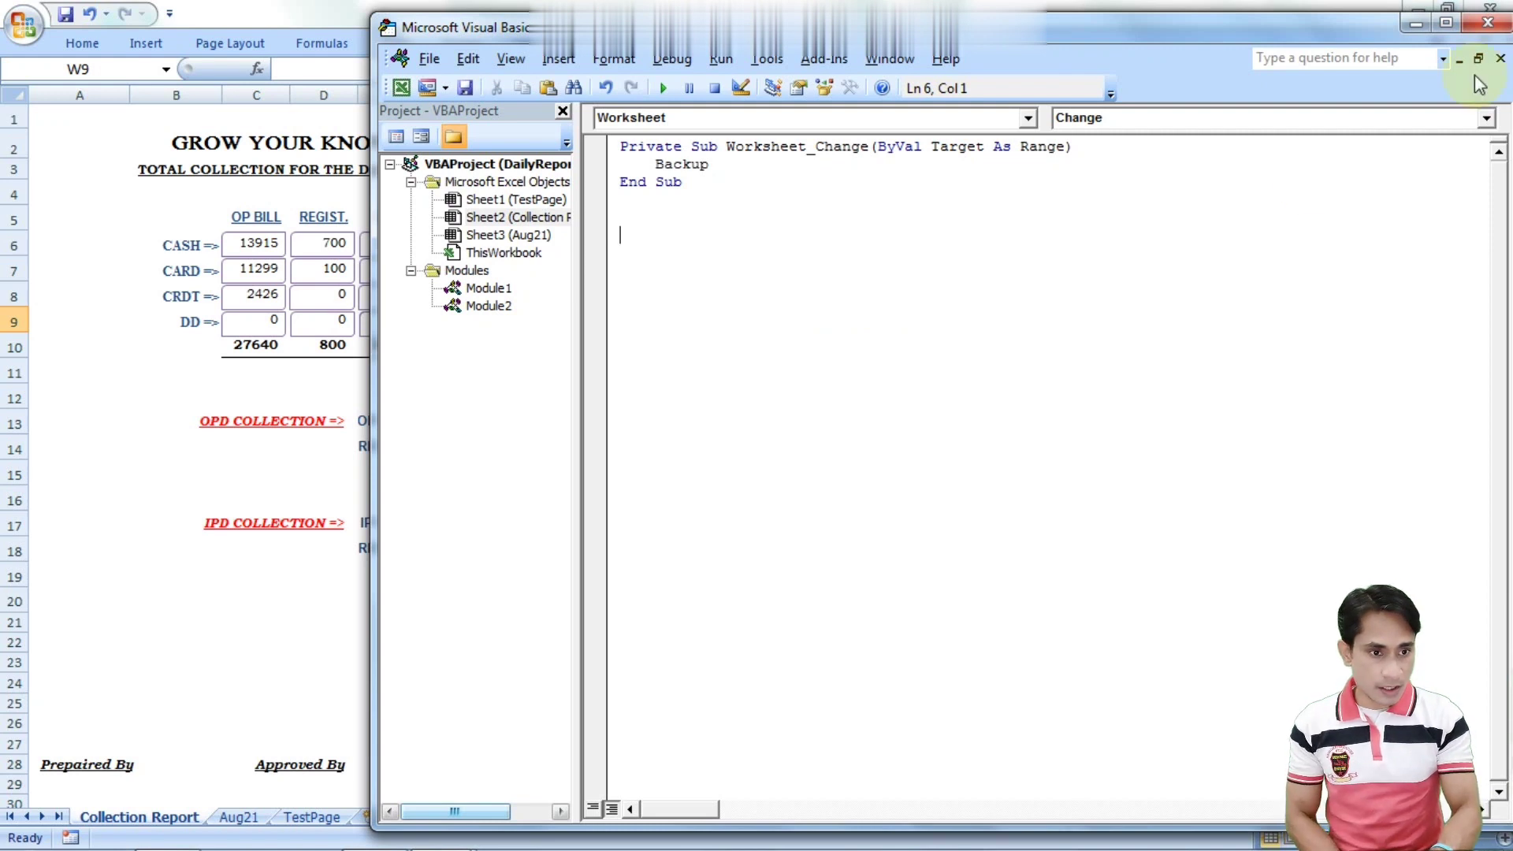
click(1488, 22)
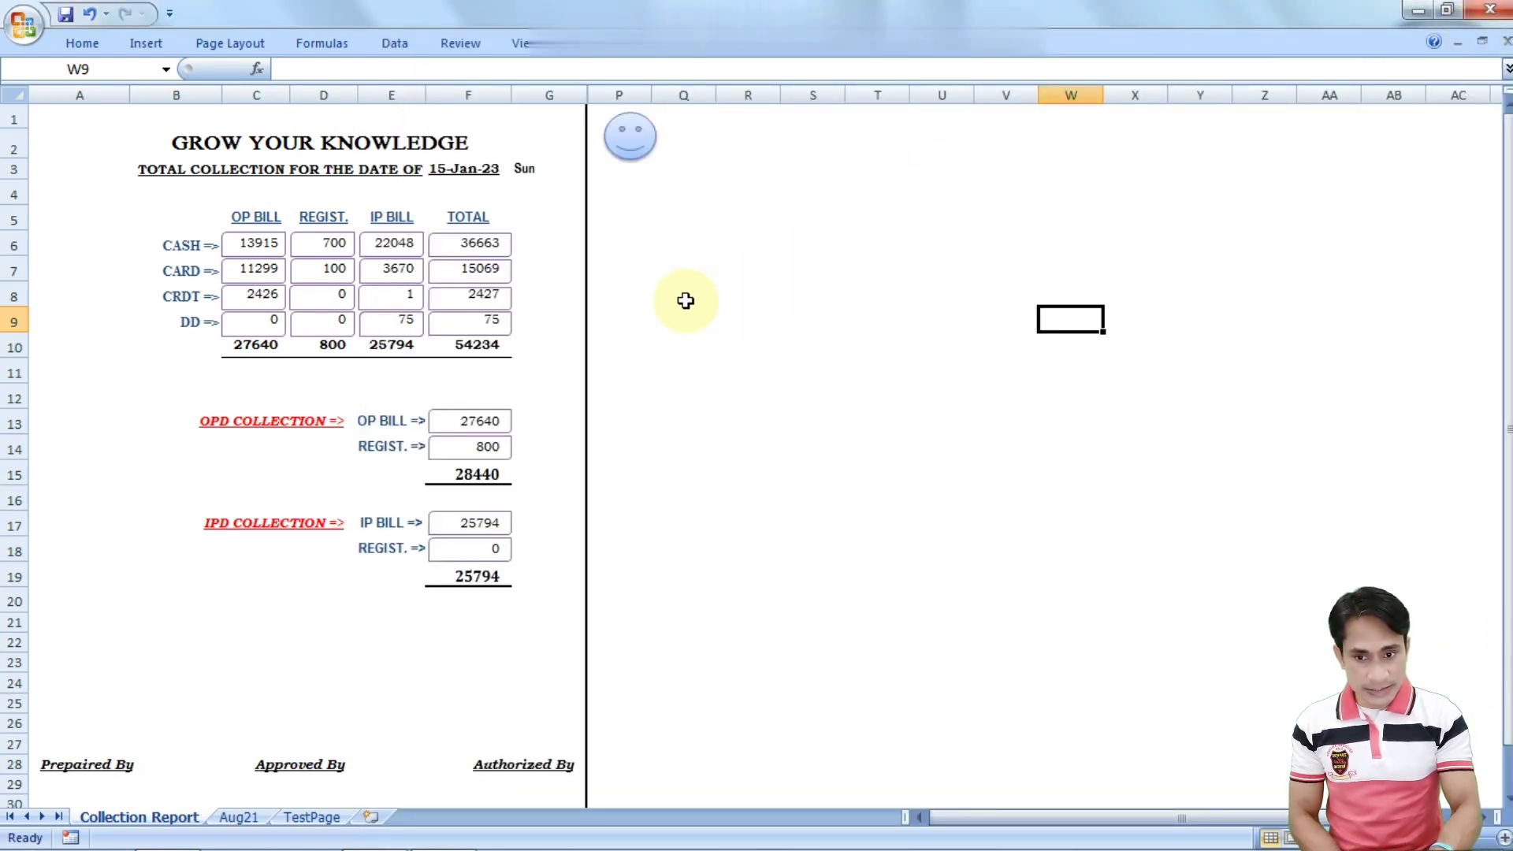
Enter 0 in cell E8, firing the 'Ambiguous name detected: Backup' compile error
click(390, 297)
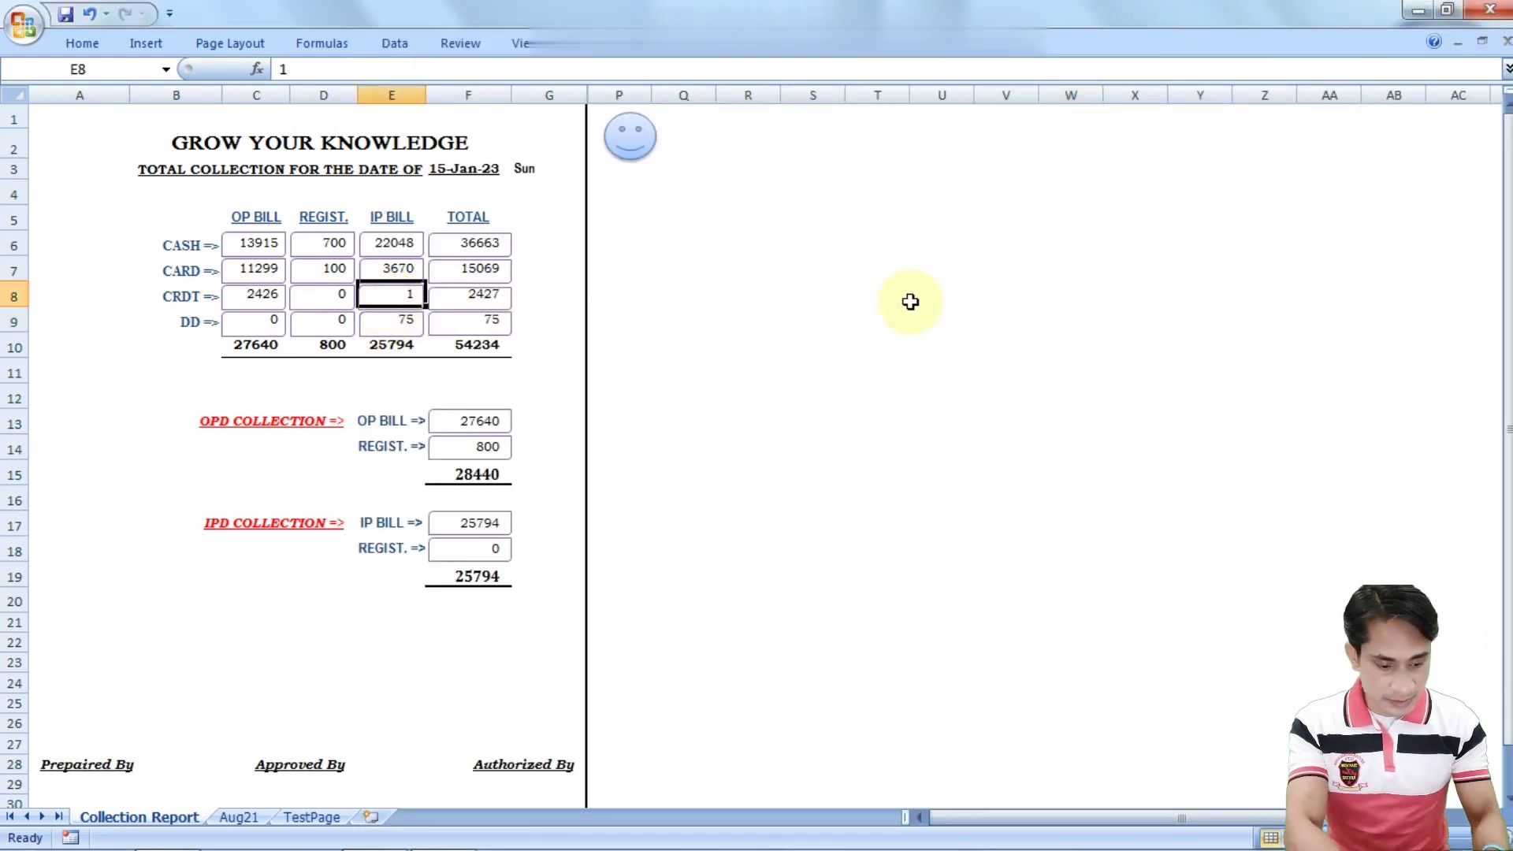
text(0)
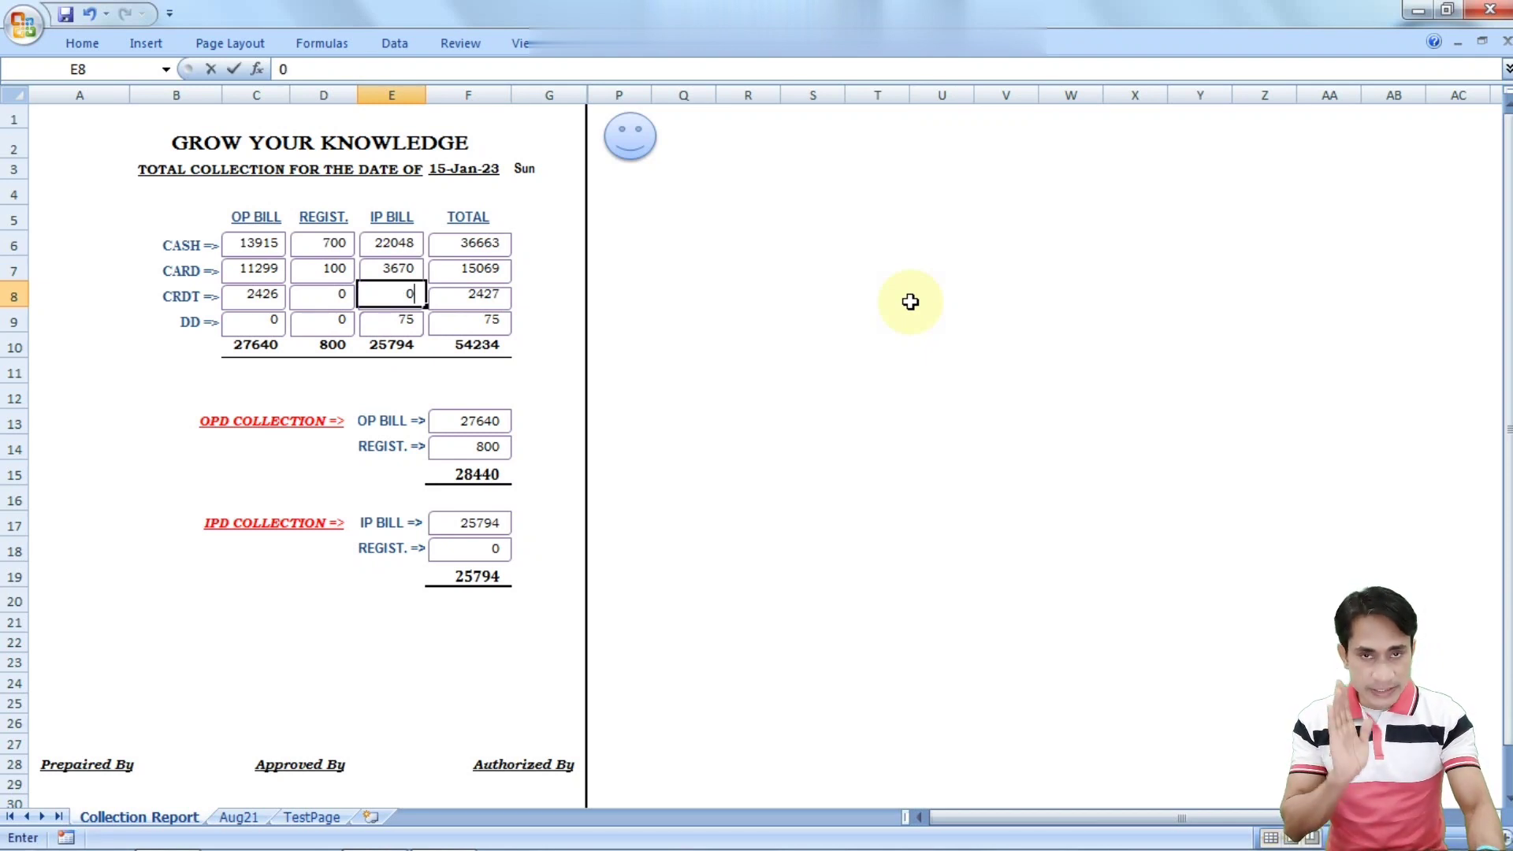
key(Return)
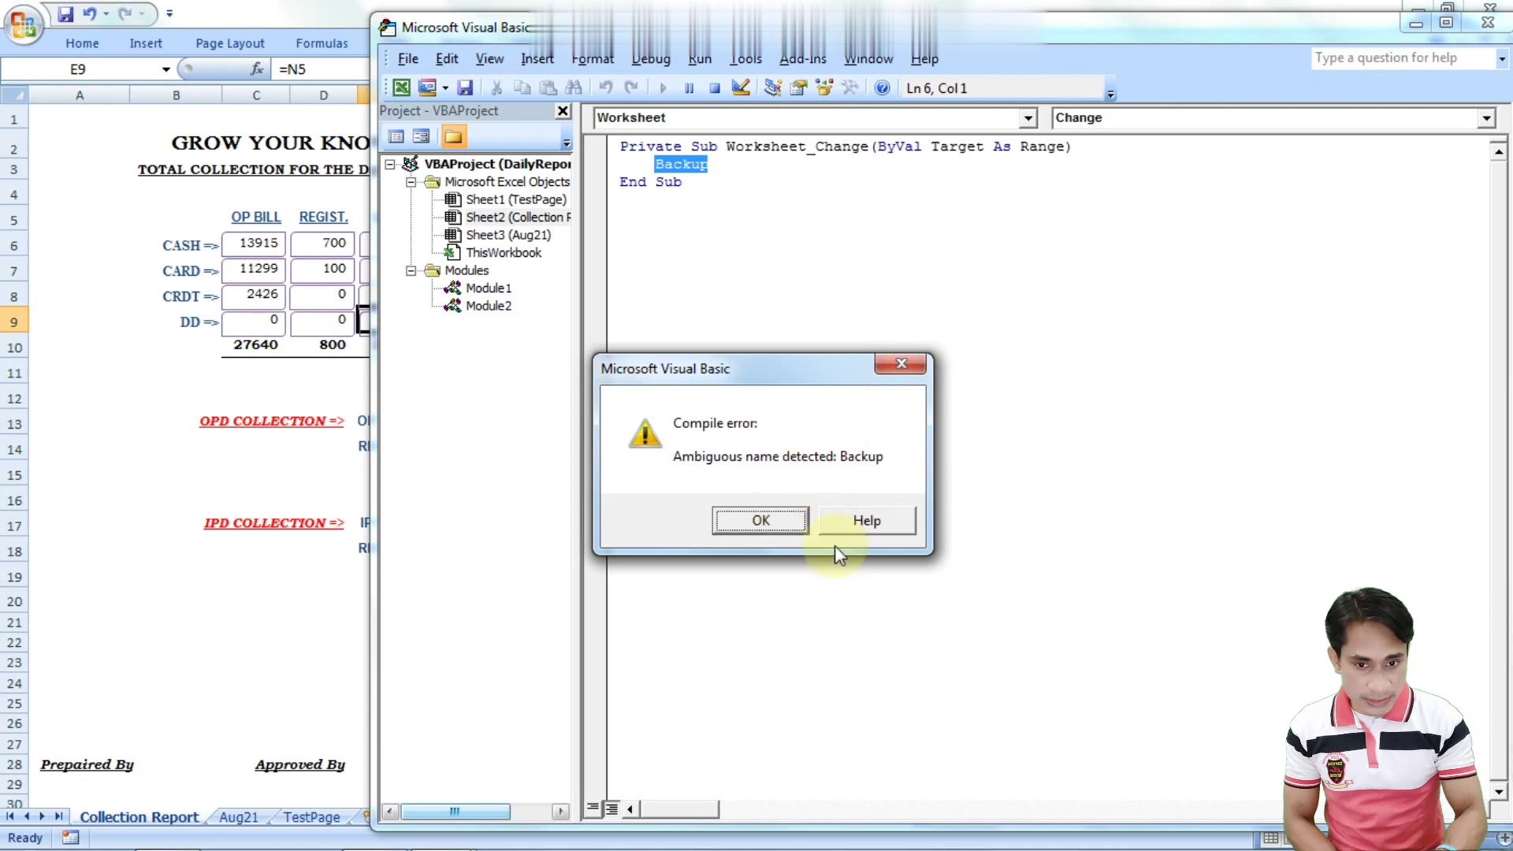
Dismiss the compile error, reset the halted macro, and open Module2's code
click(761, 520)
click(732, 197)
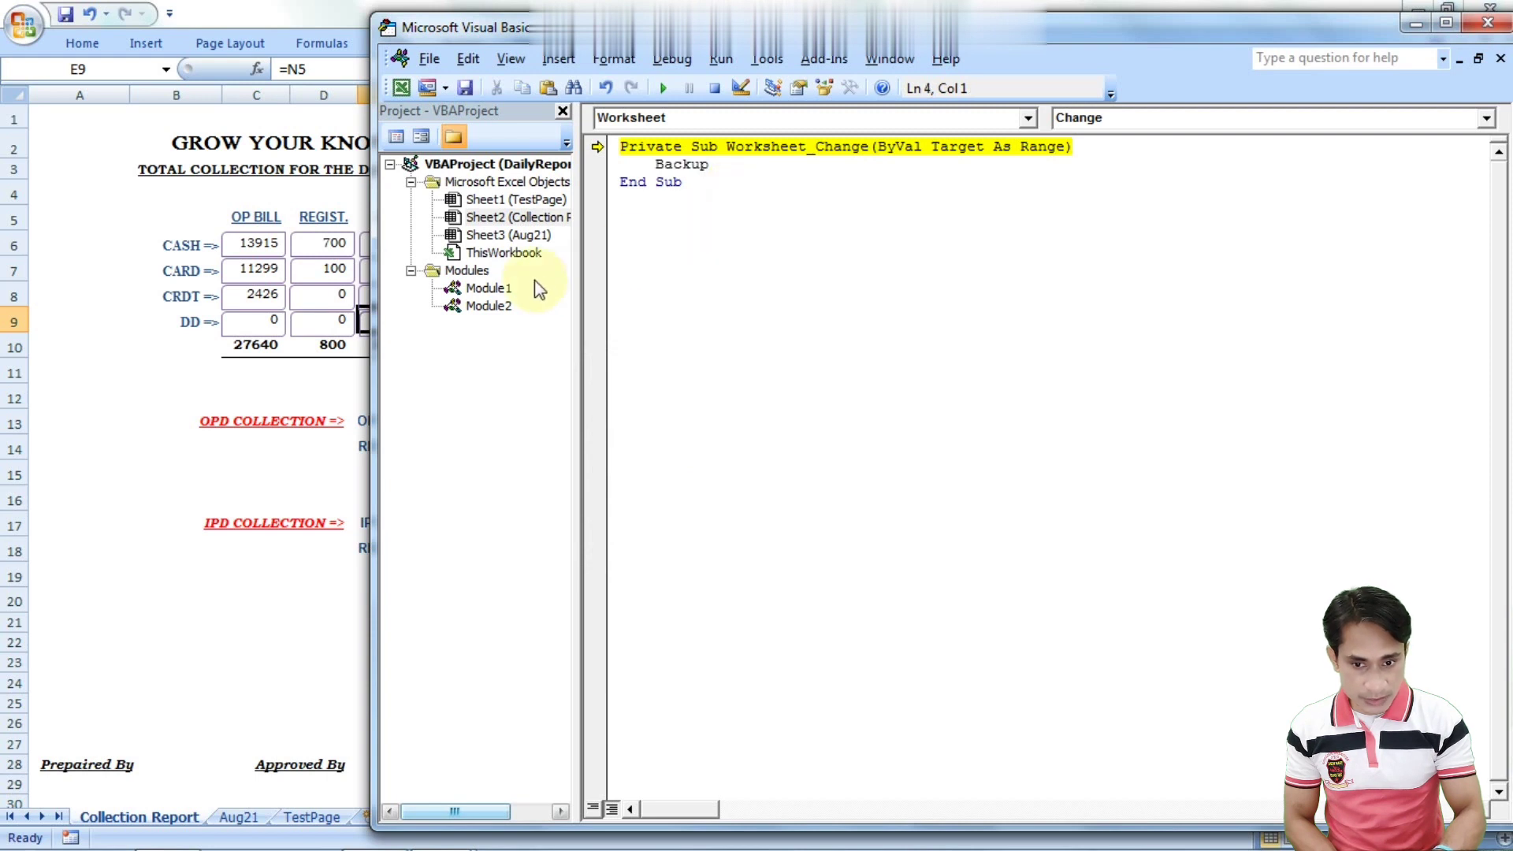
click(715, 87)
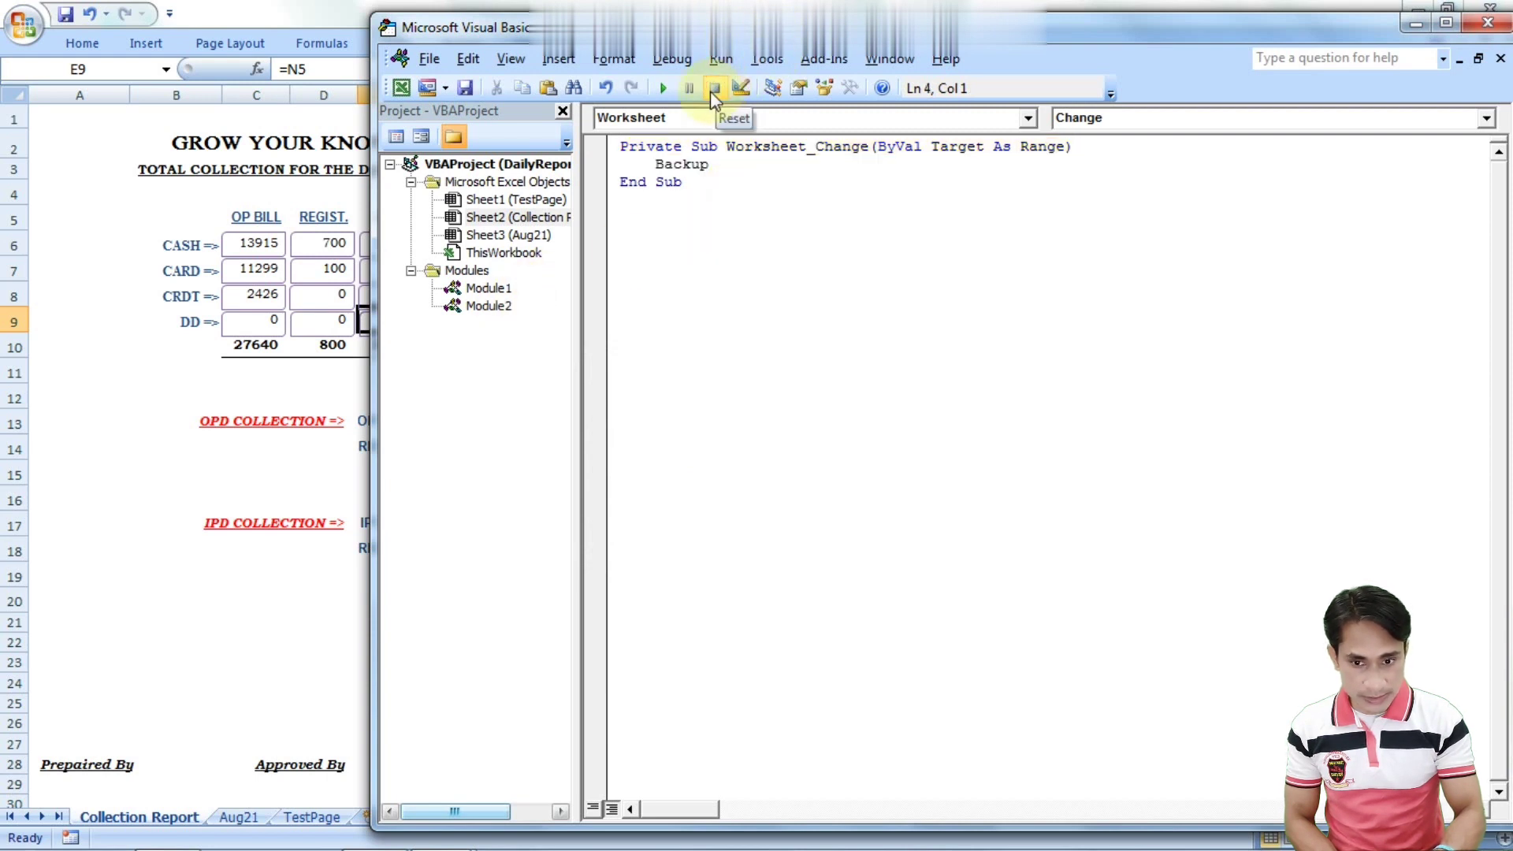
double_click(505, 306)
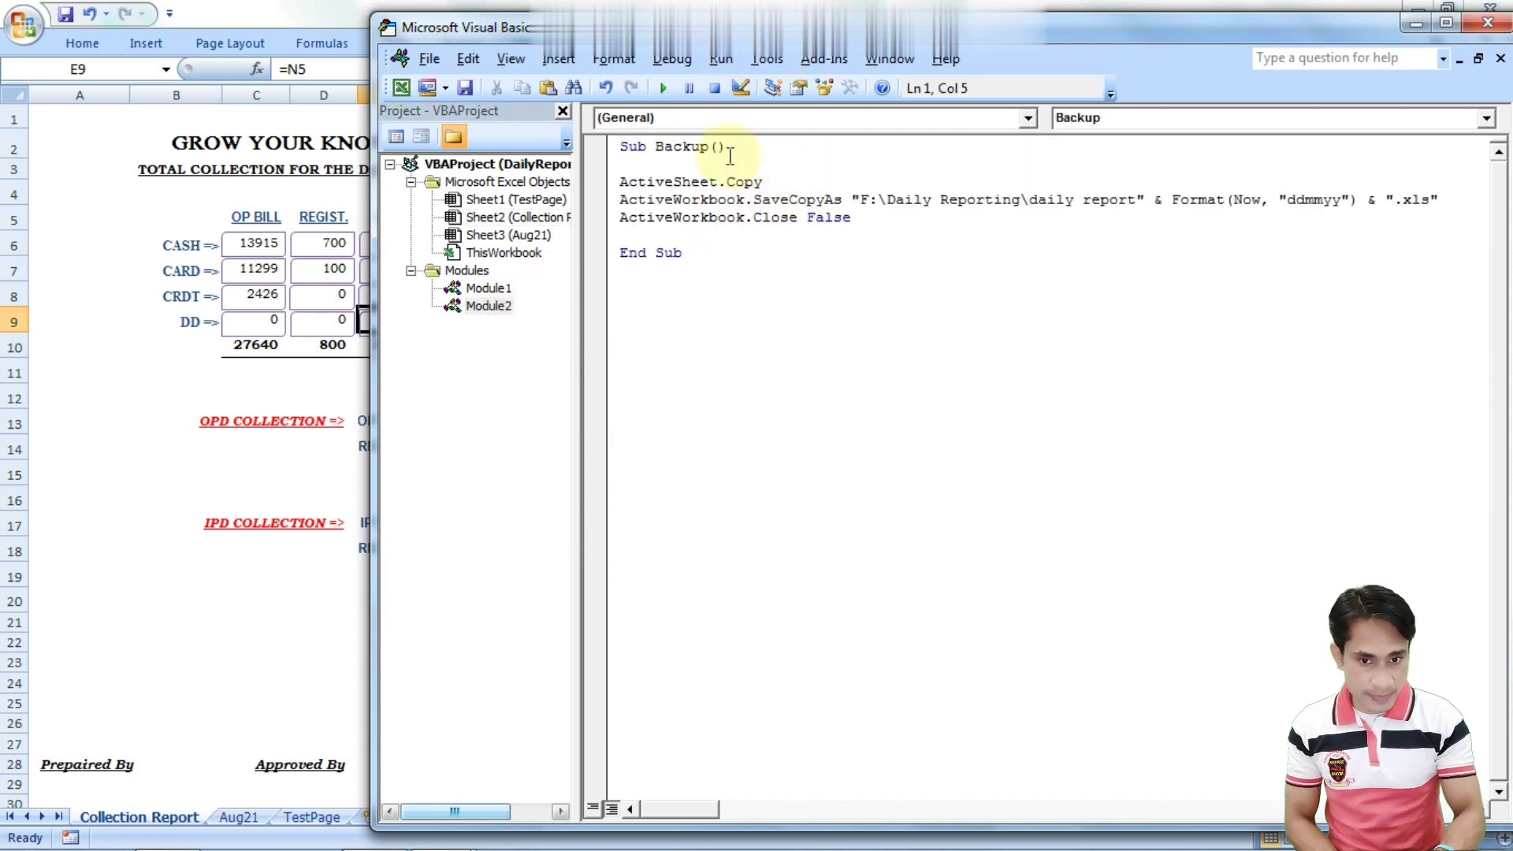
Rename Module2's macro to Backup1 and change the Worksheet_Change call to Backup1
click(712, 149)
text(1)
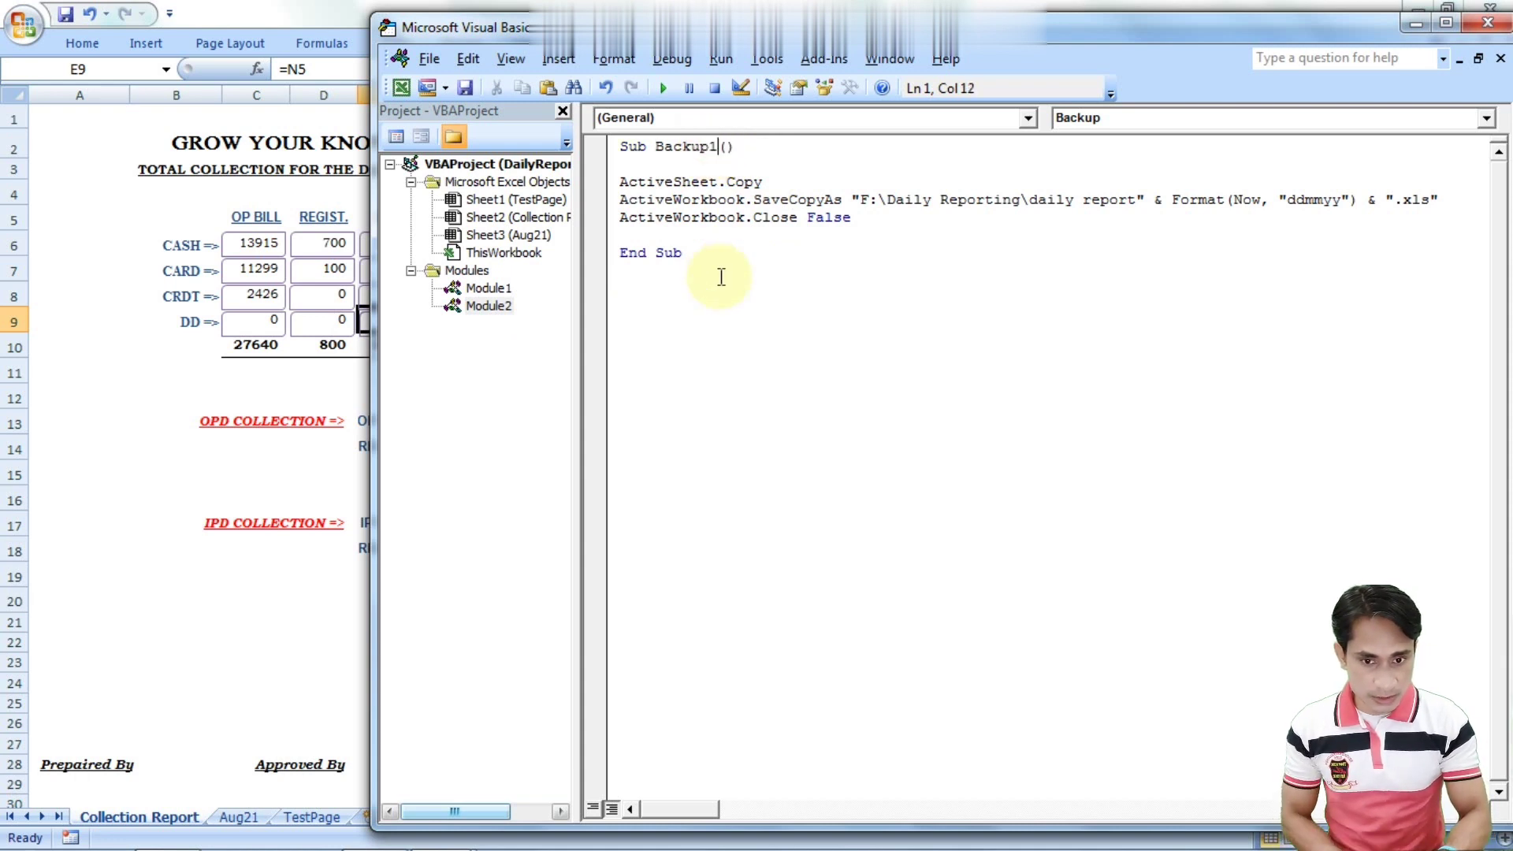
click(721, 278)
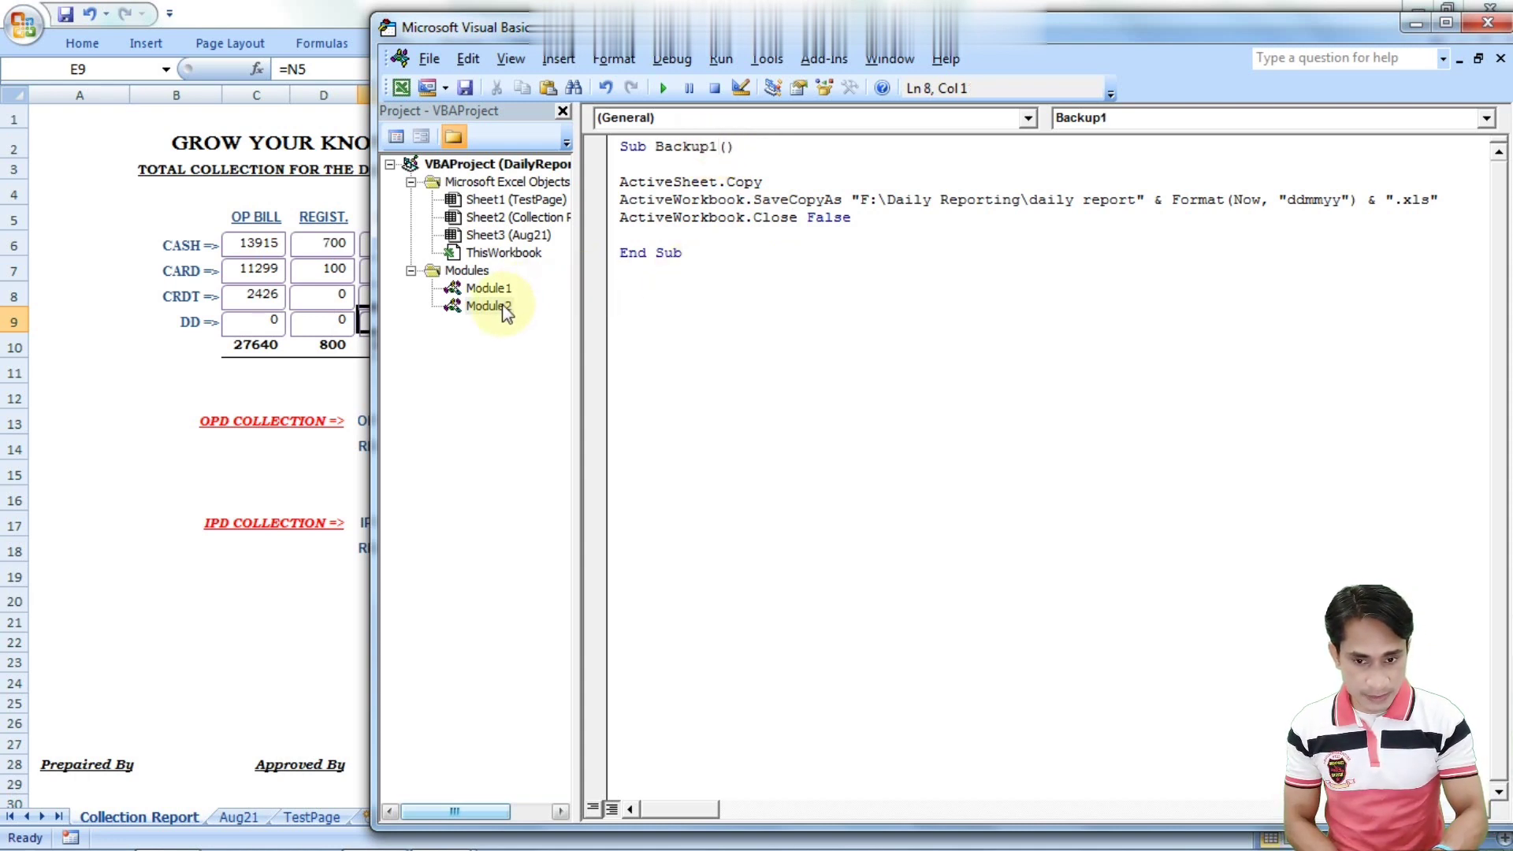
click(1500, 65)
click(721, 167)
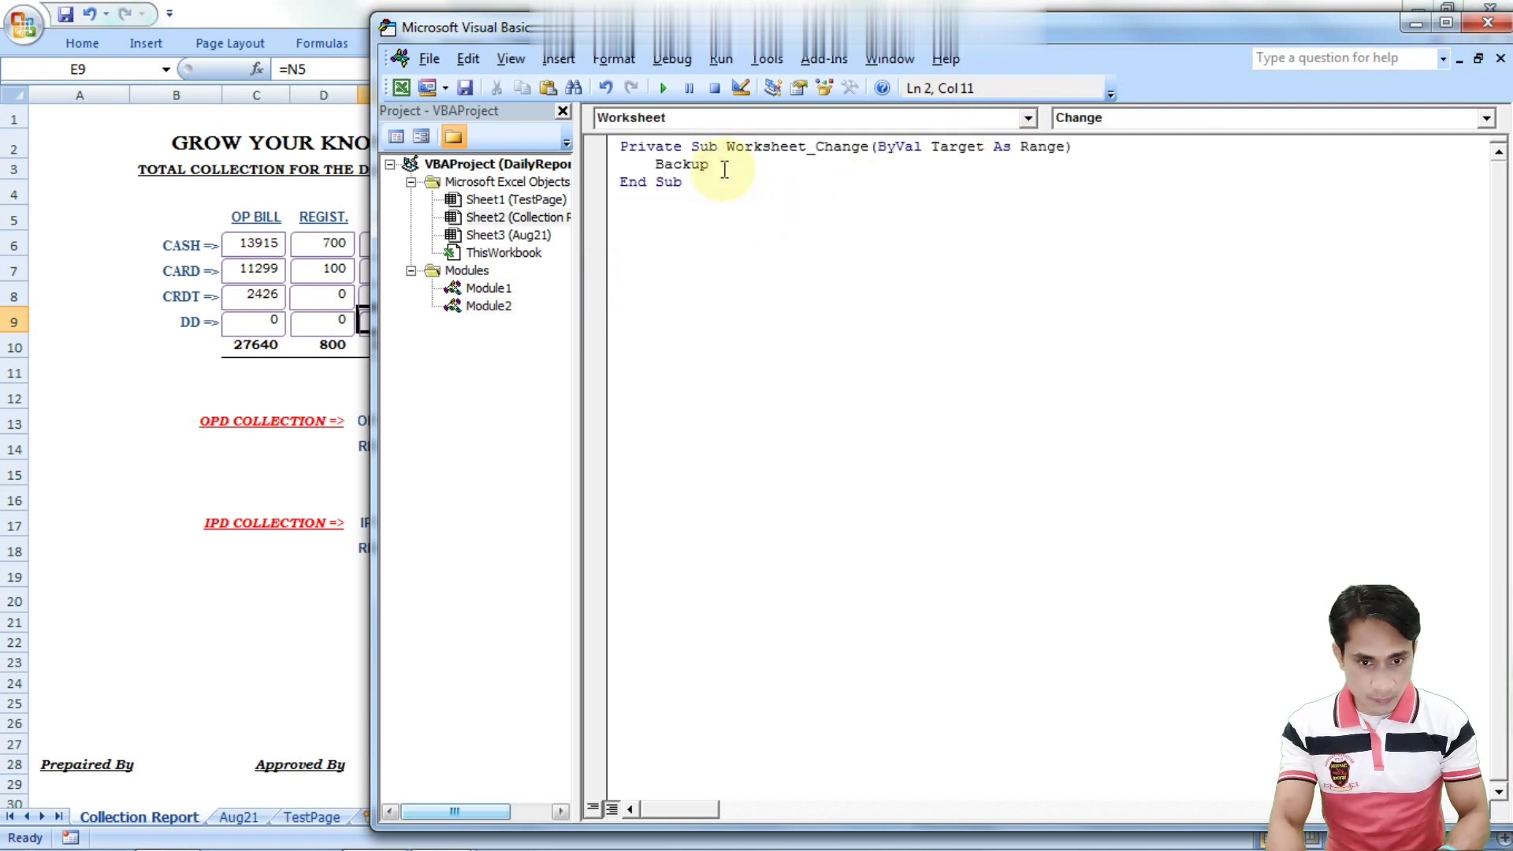
text(1)
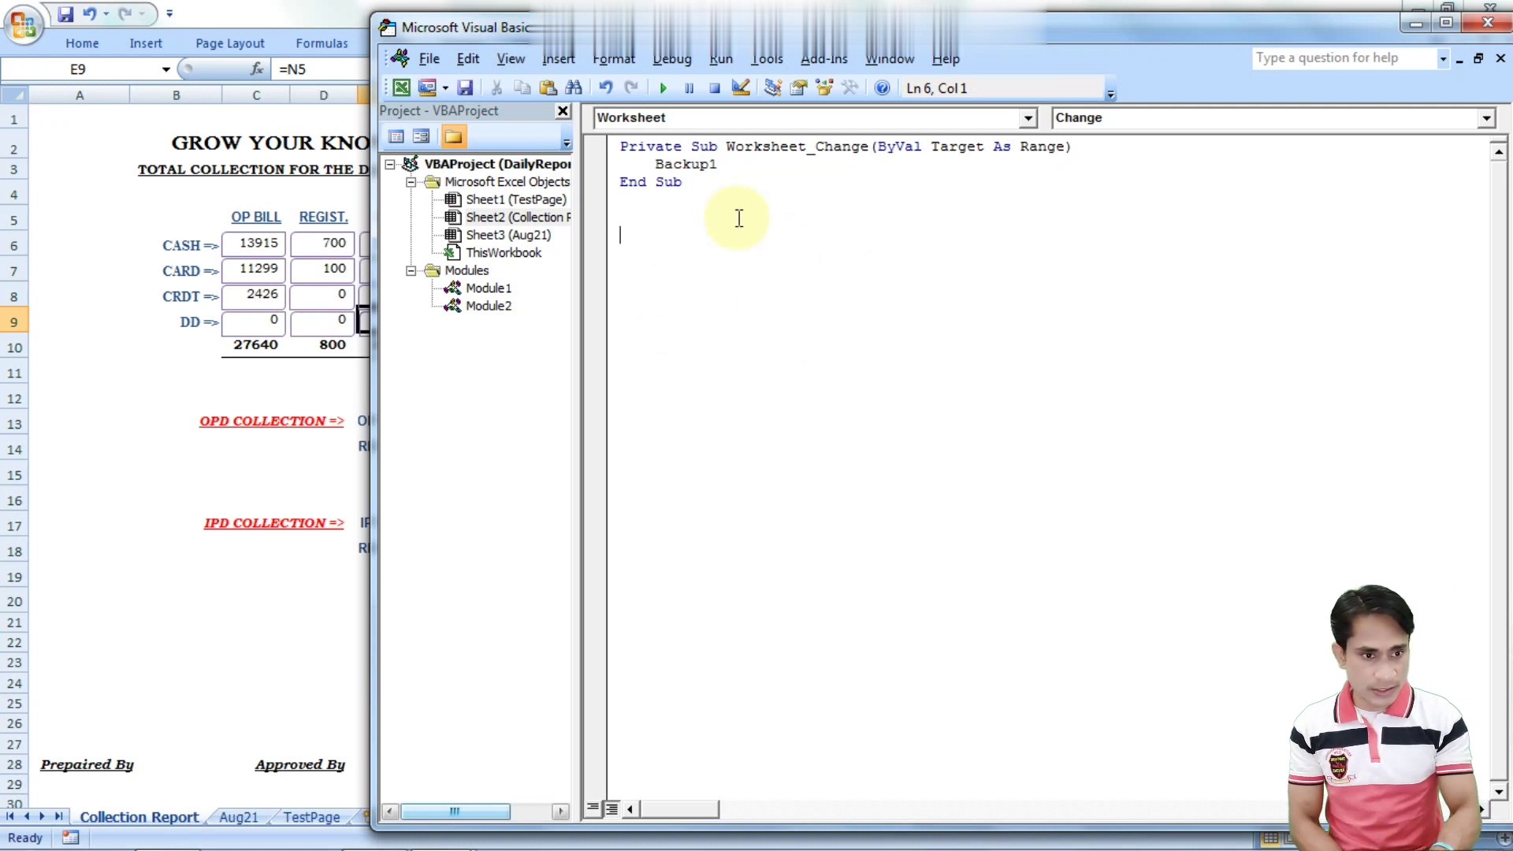
Back in Excel, enter 1 in cell E8 to trigger the Backup1 macro
click(1488, 26)
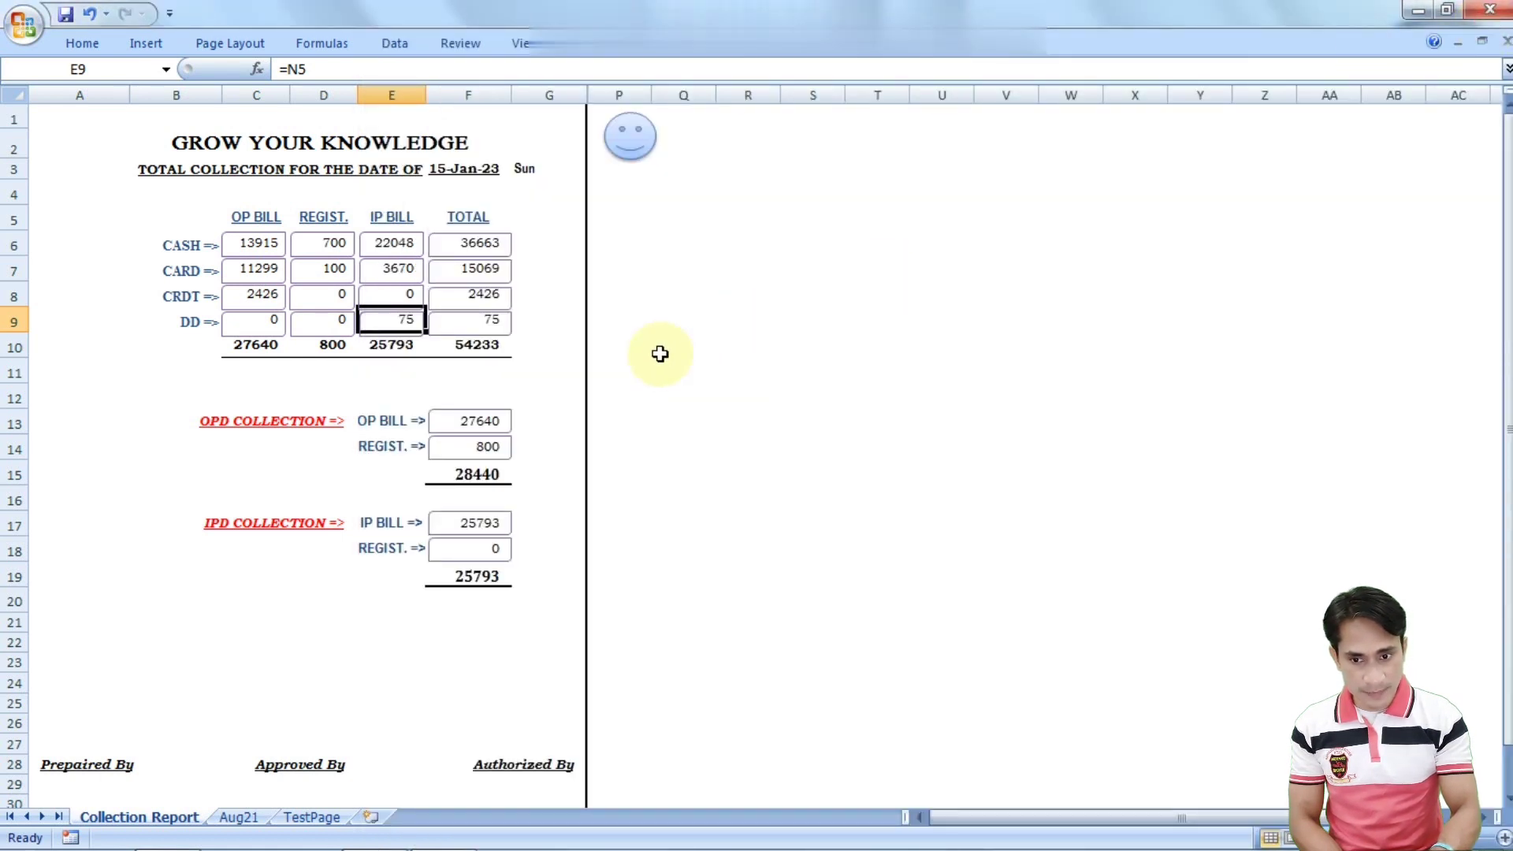
click(401, 293)
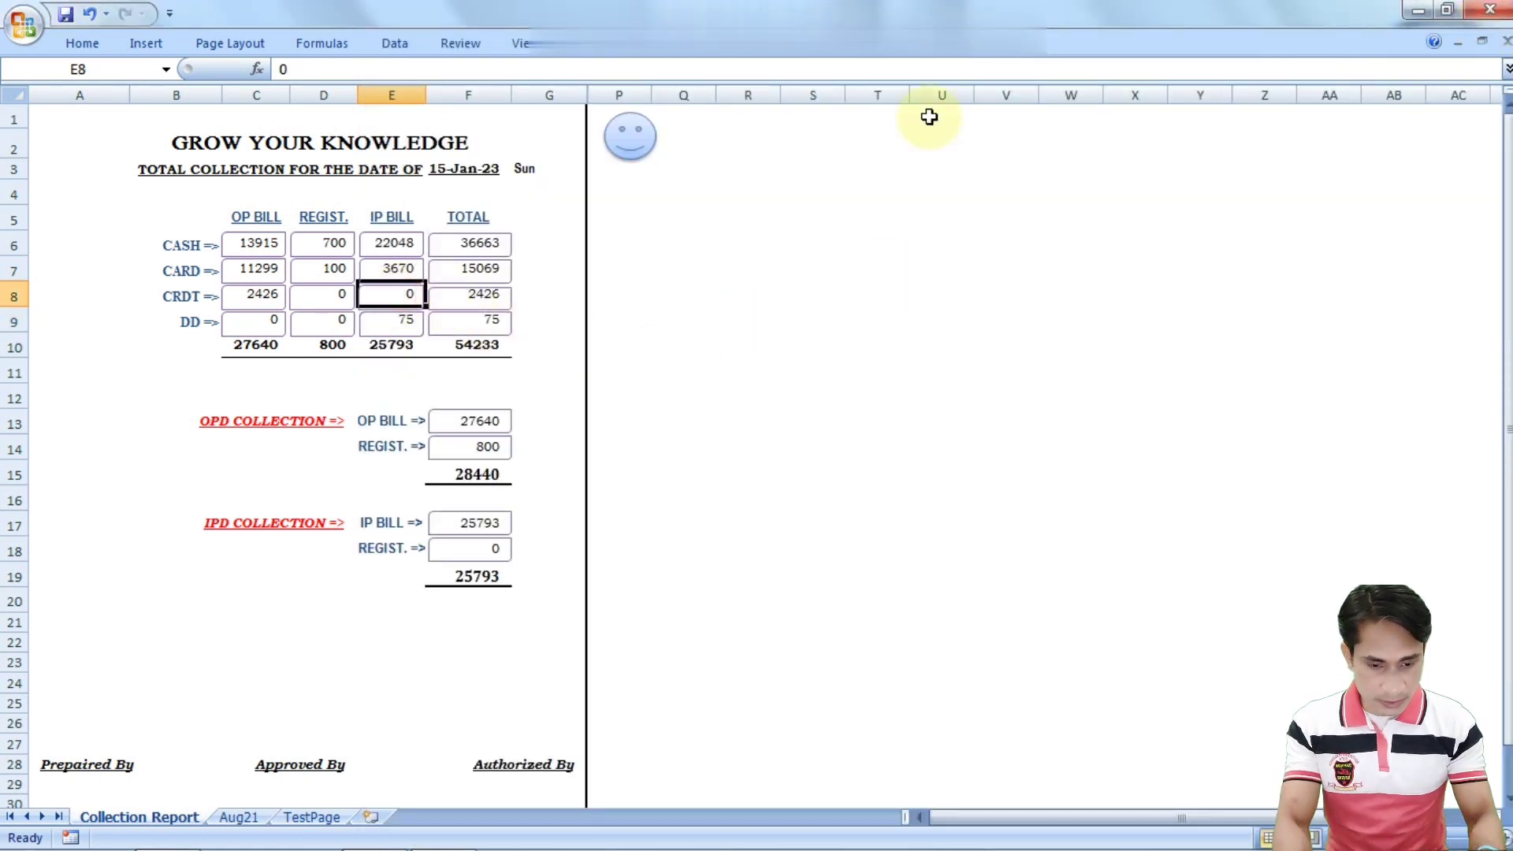
text(1)
key(Return)
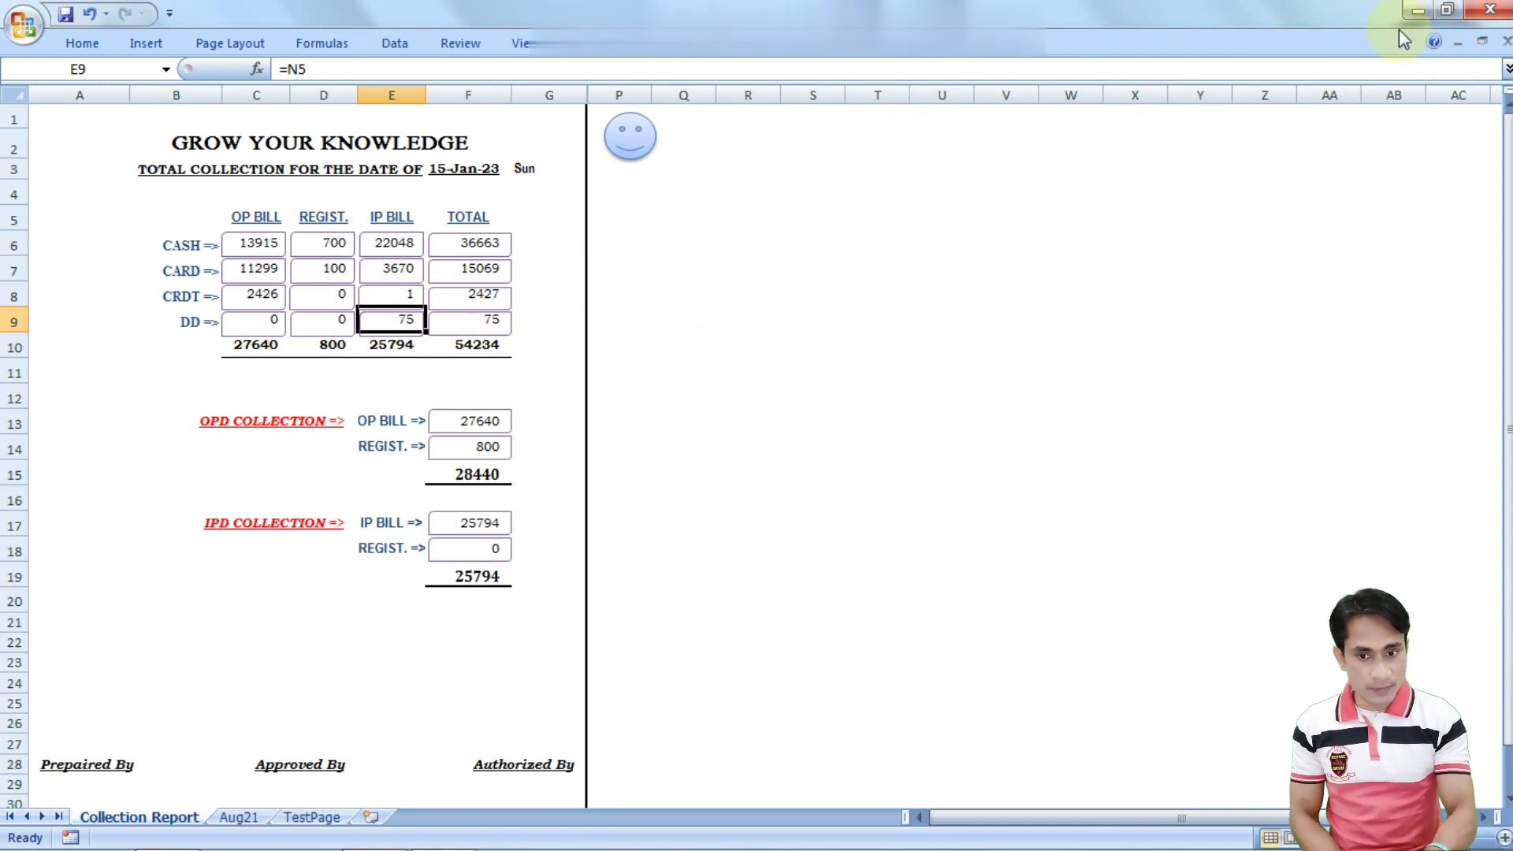
Minimize Excel and open the daily report150123 backup from the Daily Reporting folder
click(1164, 140)
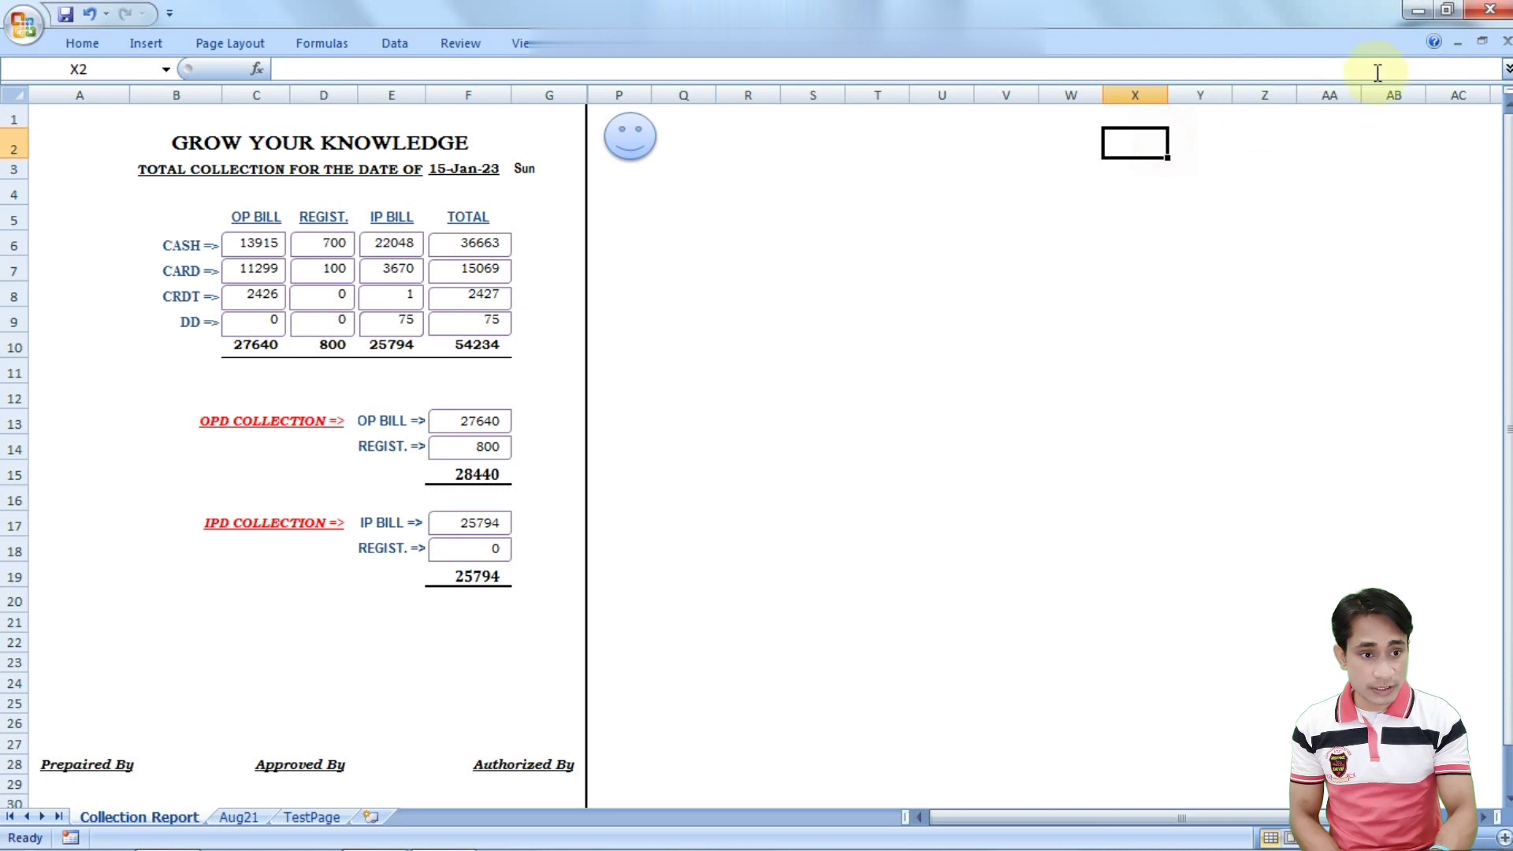
click(1416, 13)
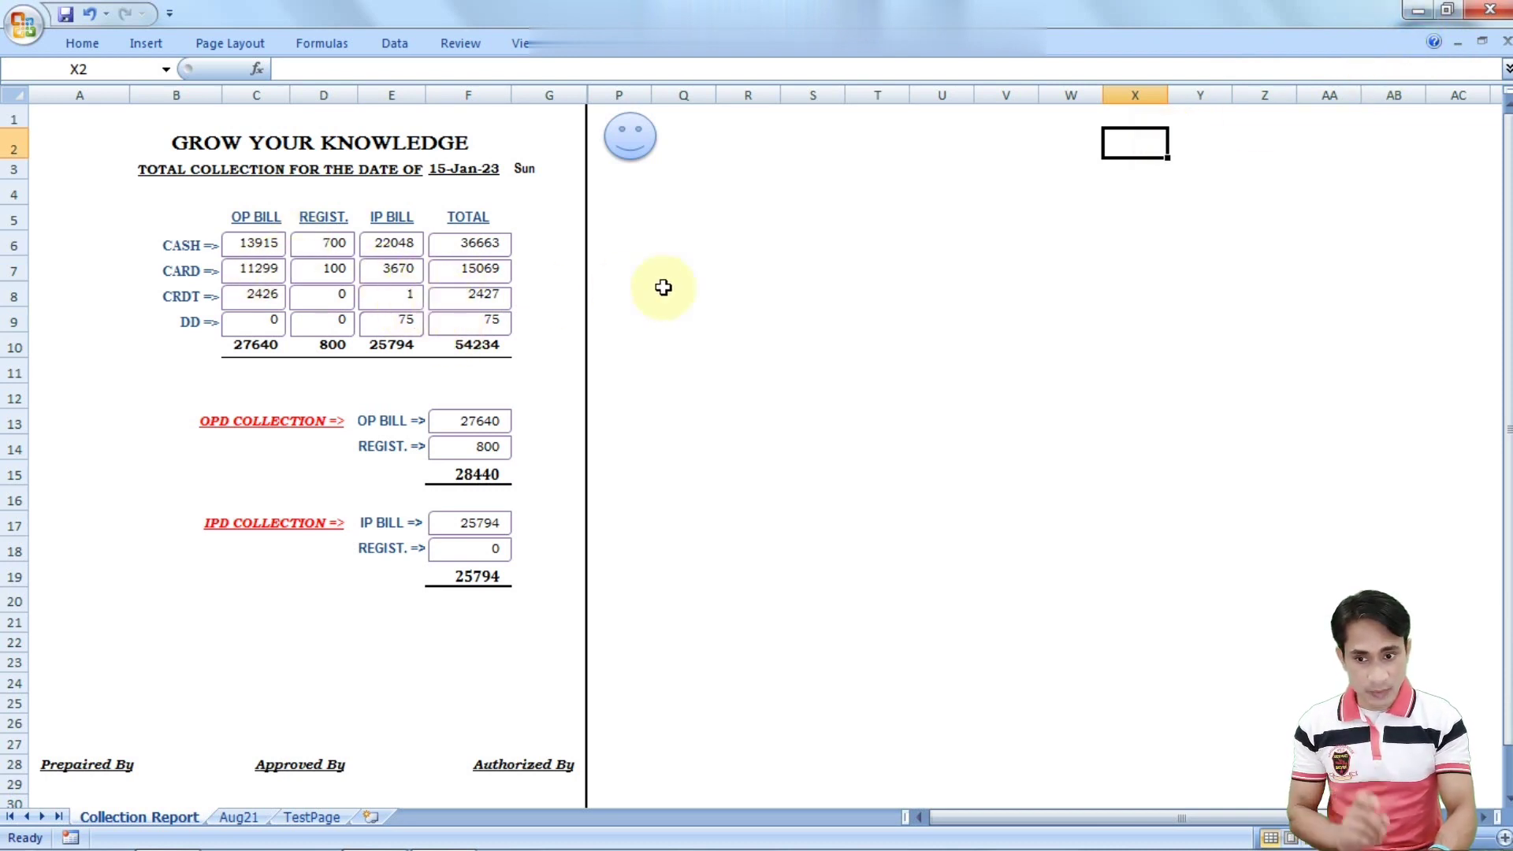
click(1415, 12)
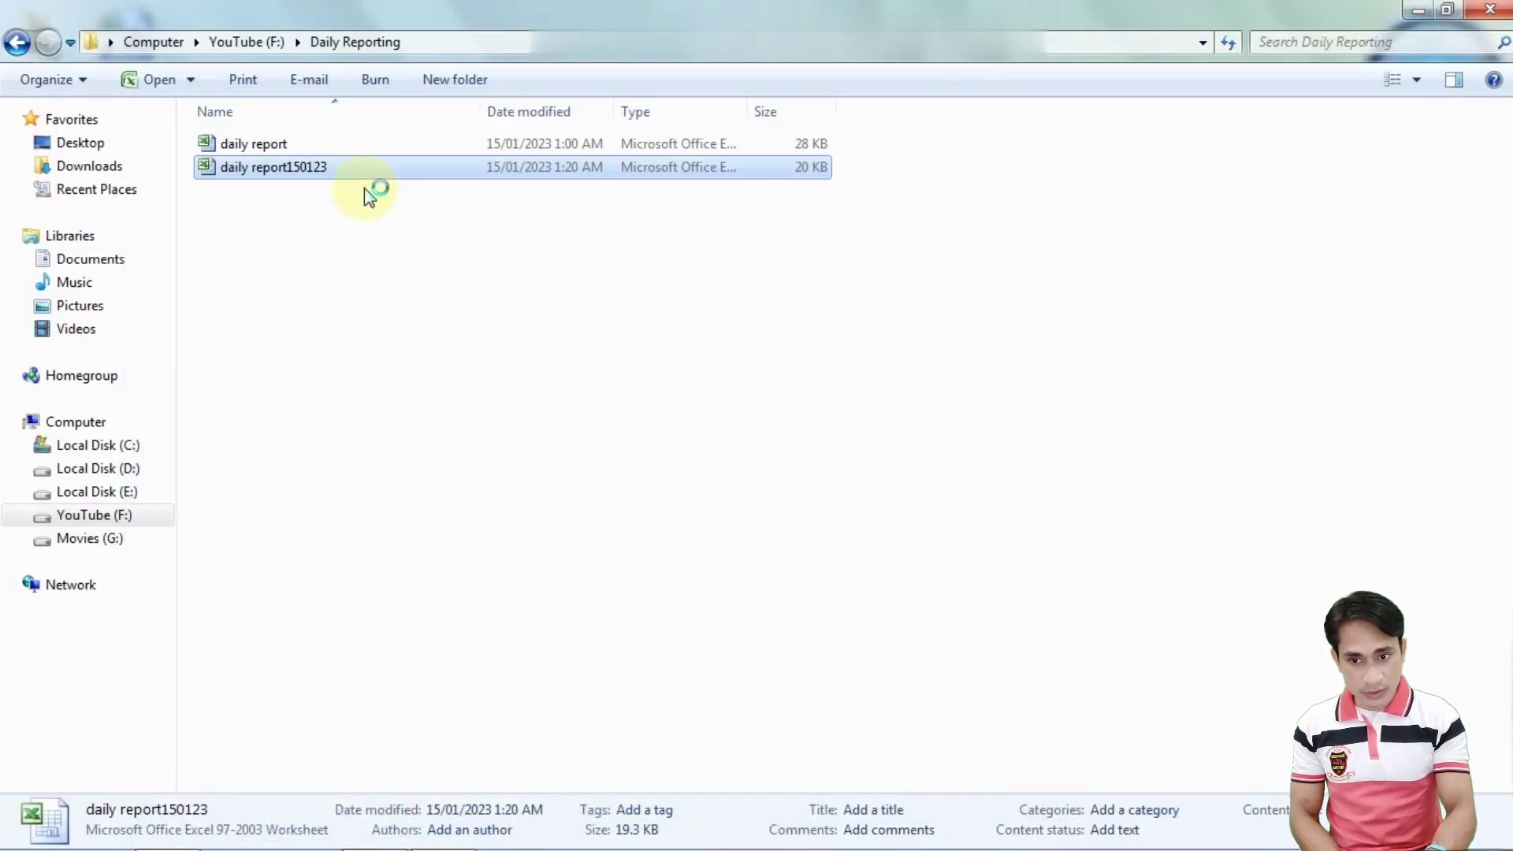
double_click(319, 175)
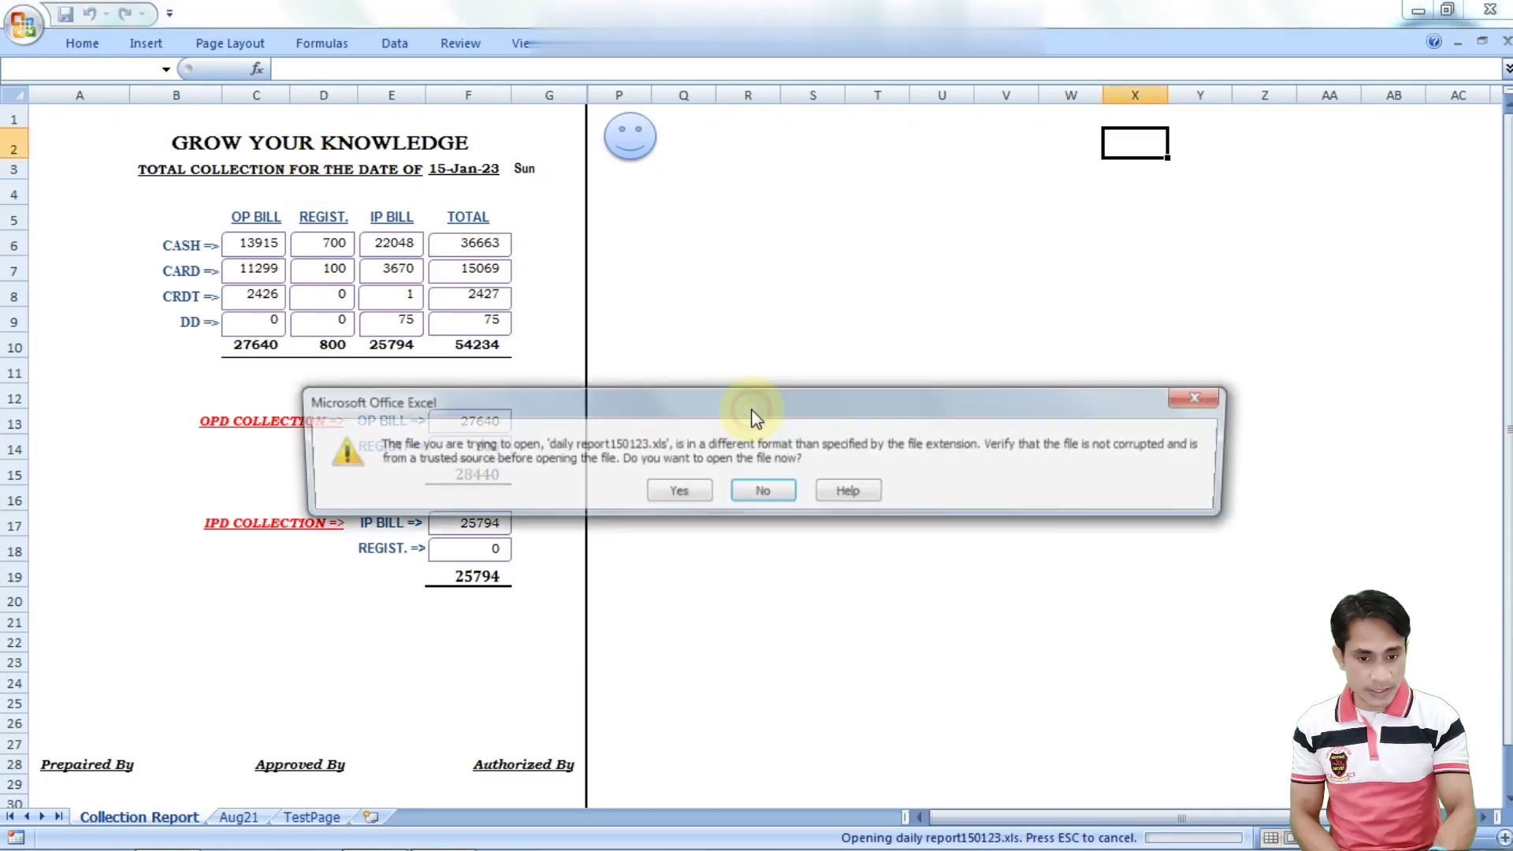
Open the daily report150123 backup past the format warning, check E8 holds 1, and close it unsaved
click(691, 485)
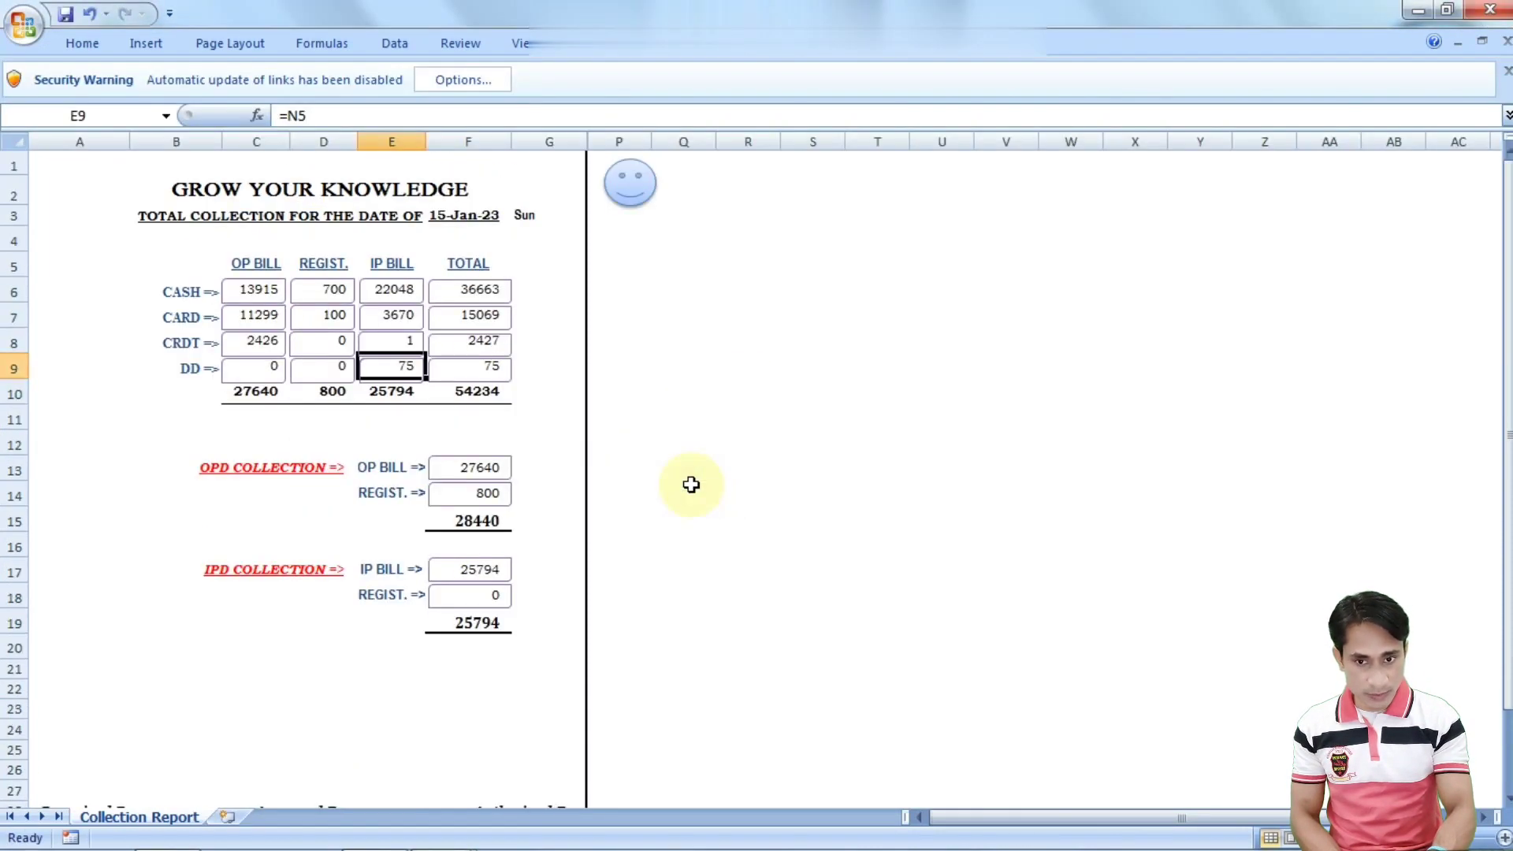
click(405, 339)
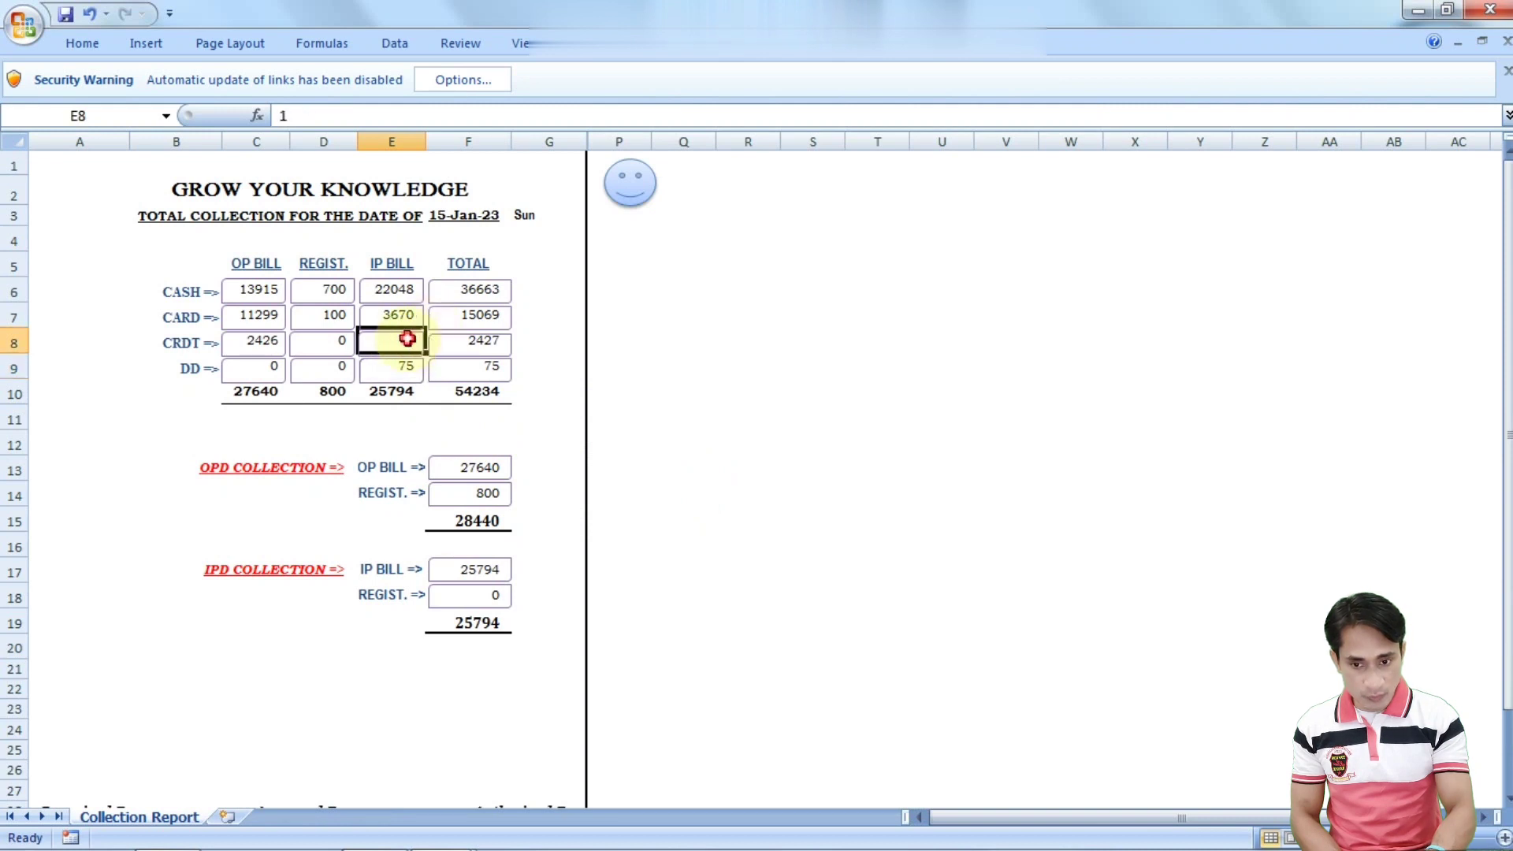
click(413, 342)
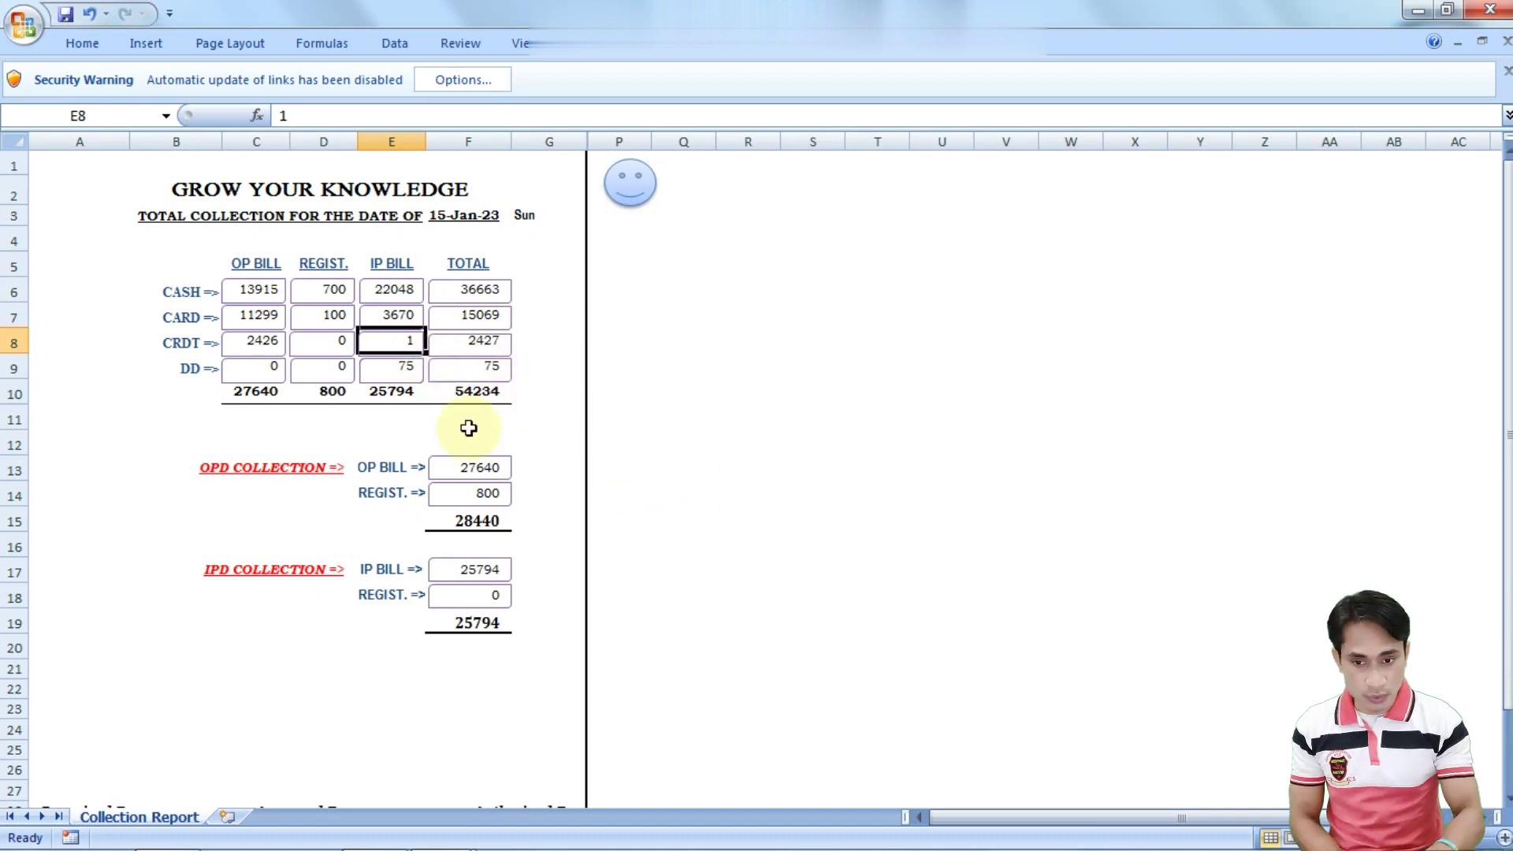
click(1505, 45)
click(763, 492)
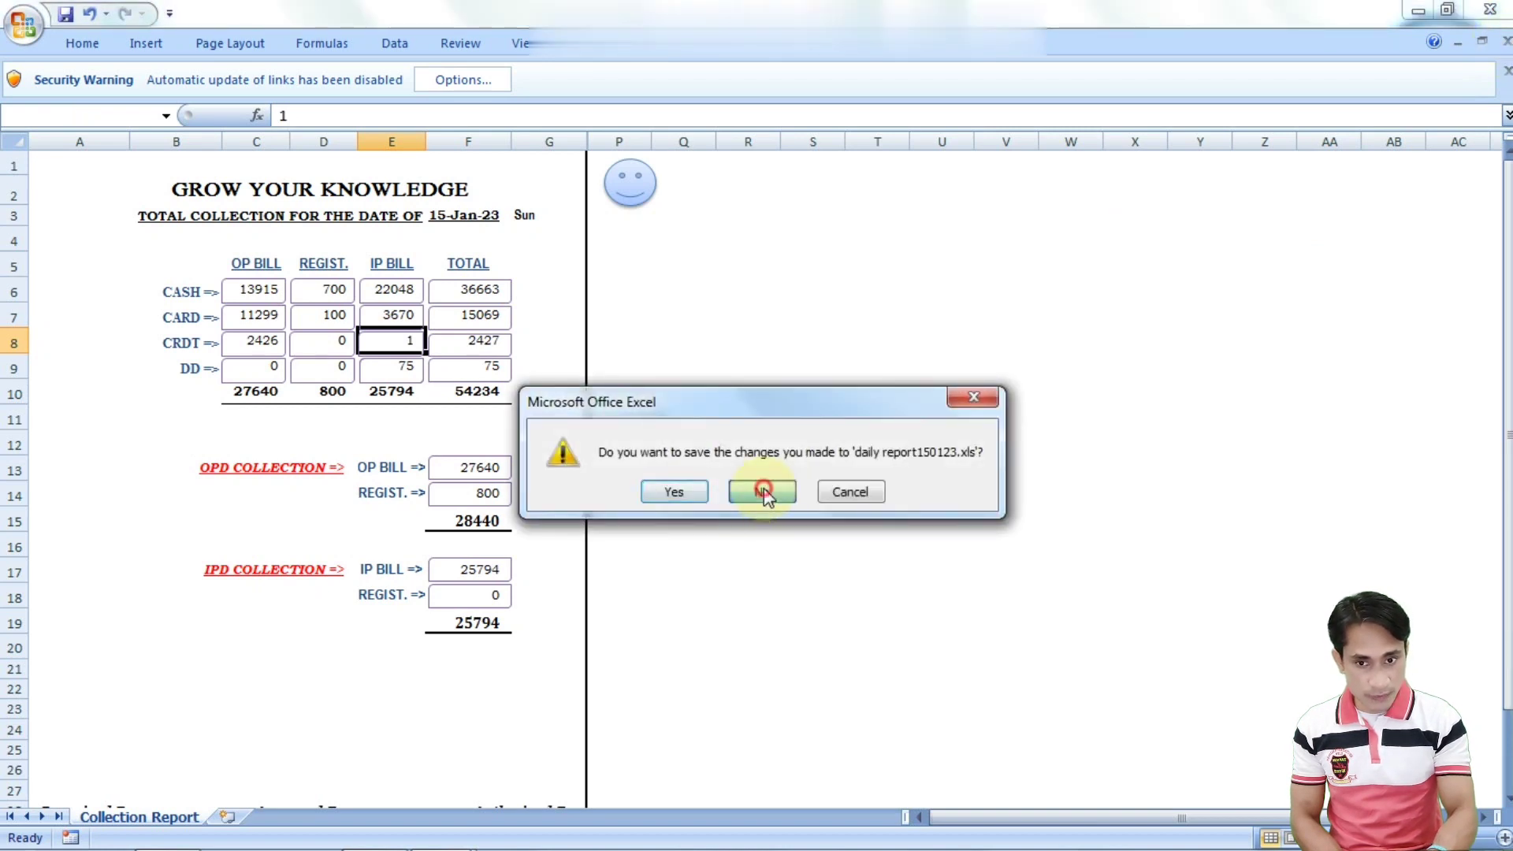
Enter 1000 in E8 of the collection report, then reopen daily report150123 from the Daily Reporting folder
click(405, 298)
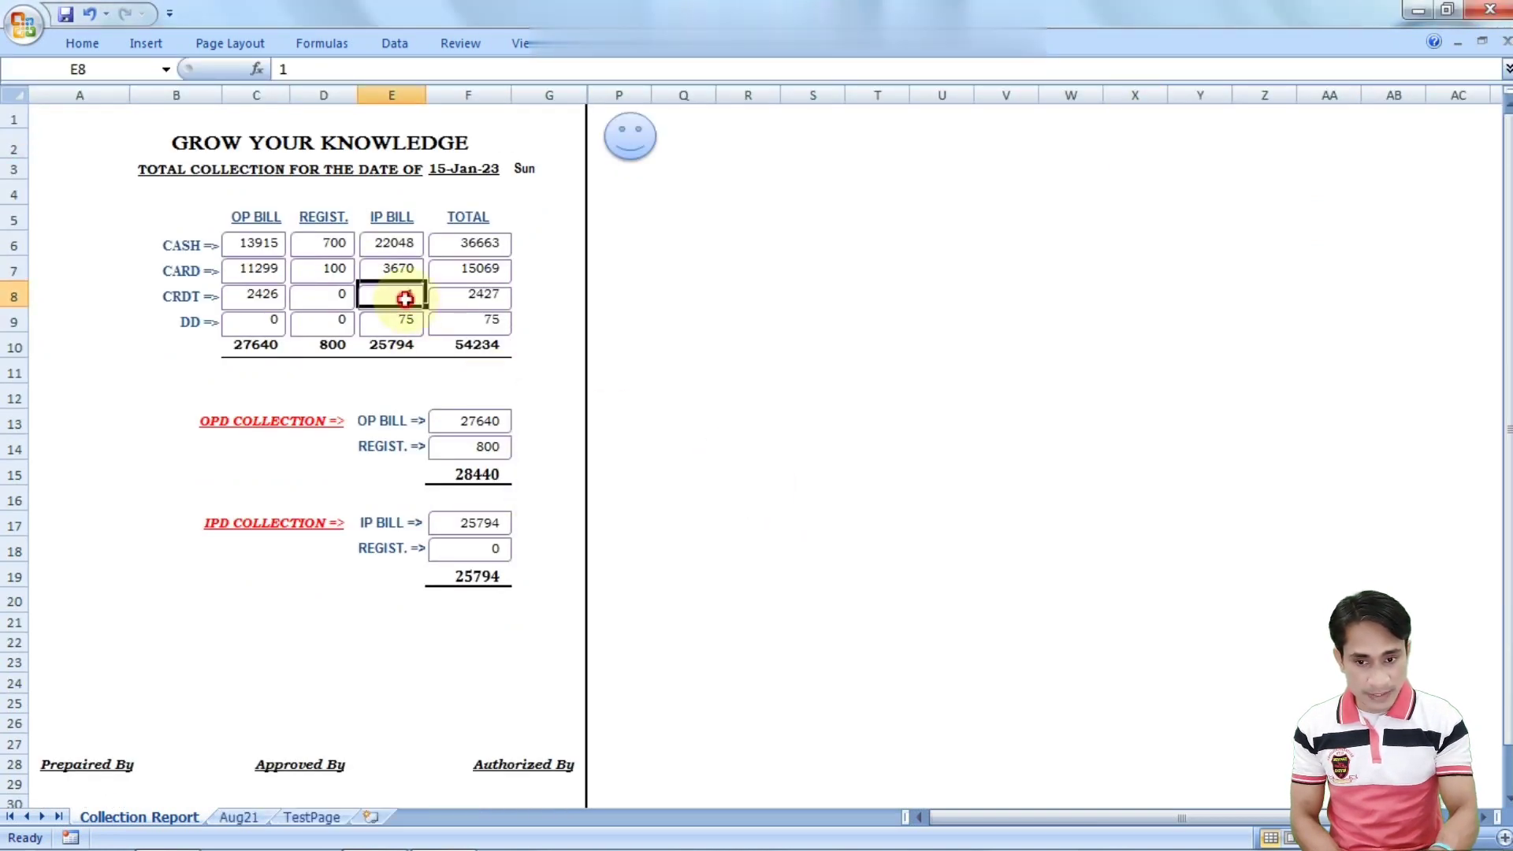
text(1000)
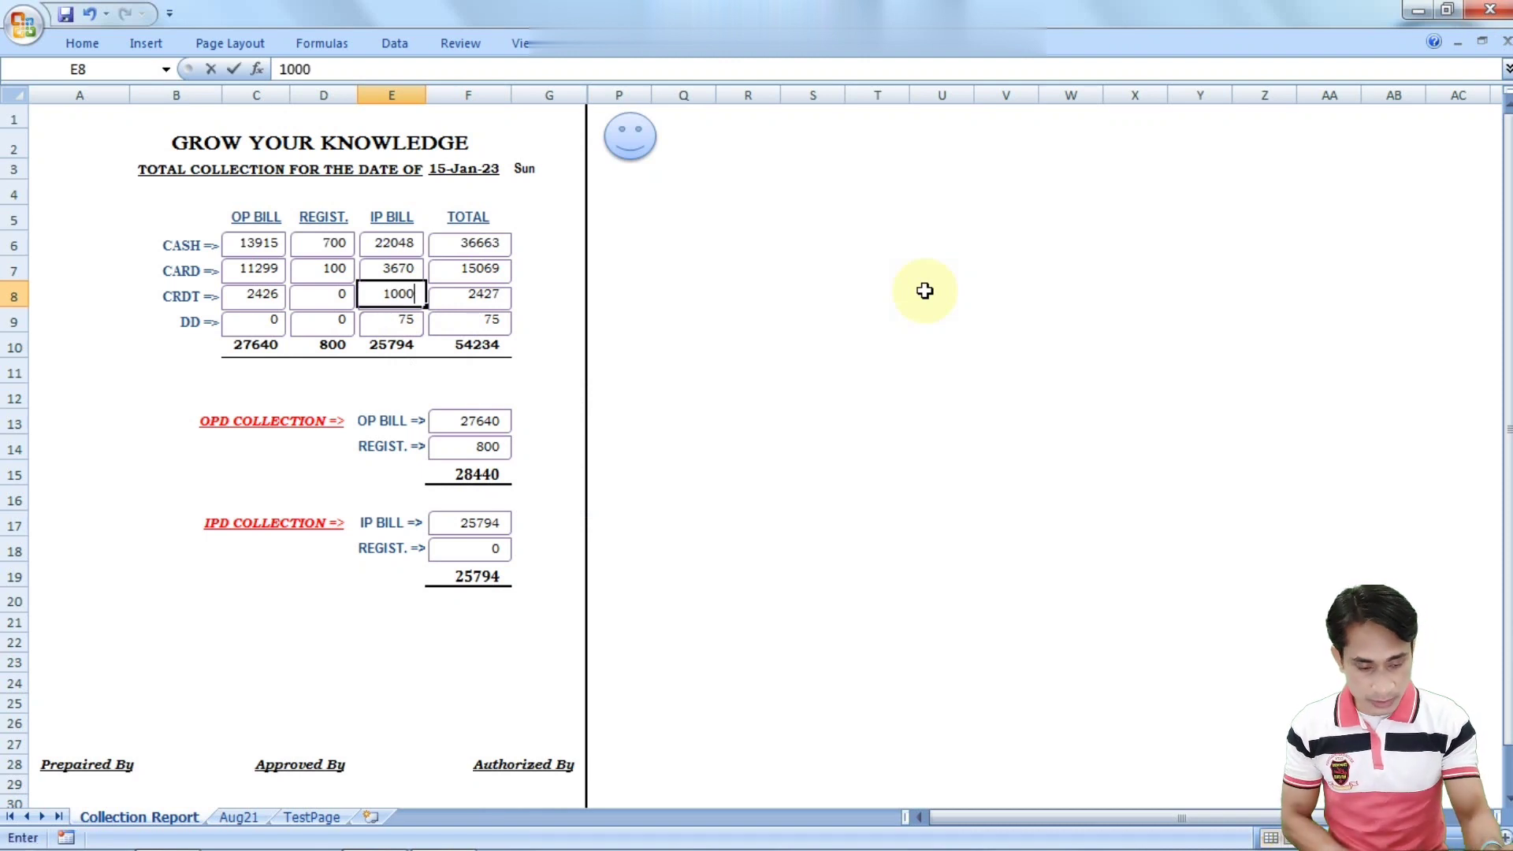
key(Return)
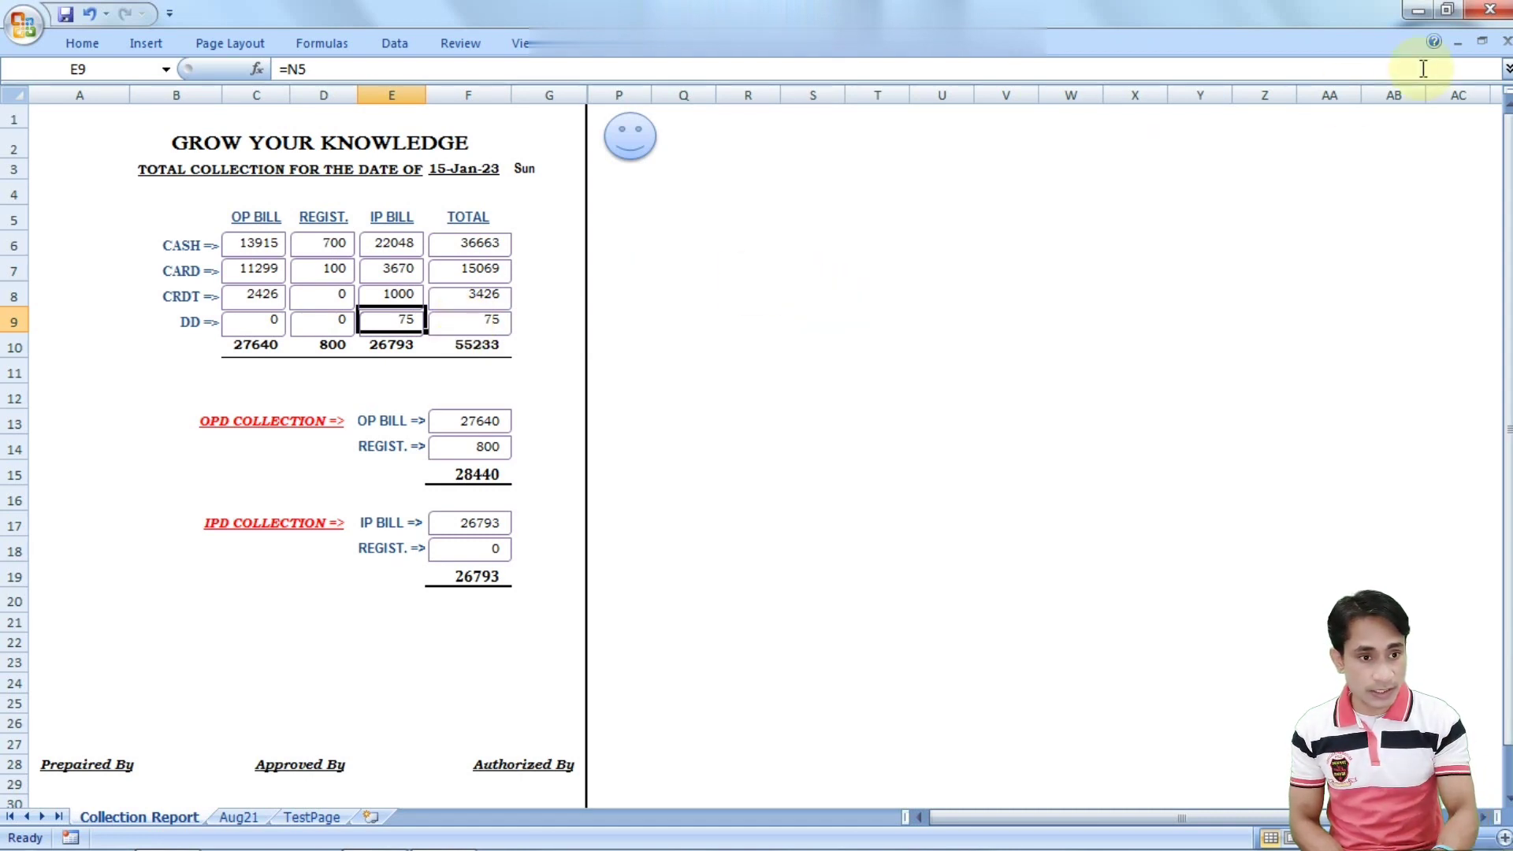
click(1418, 9)
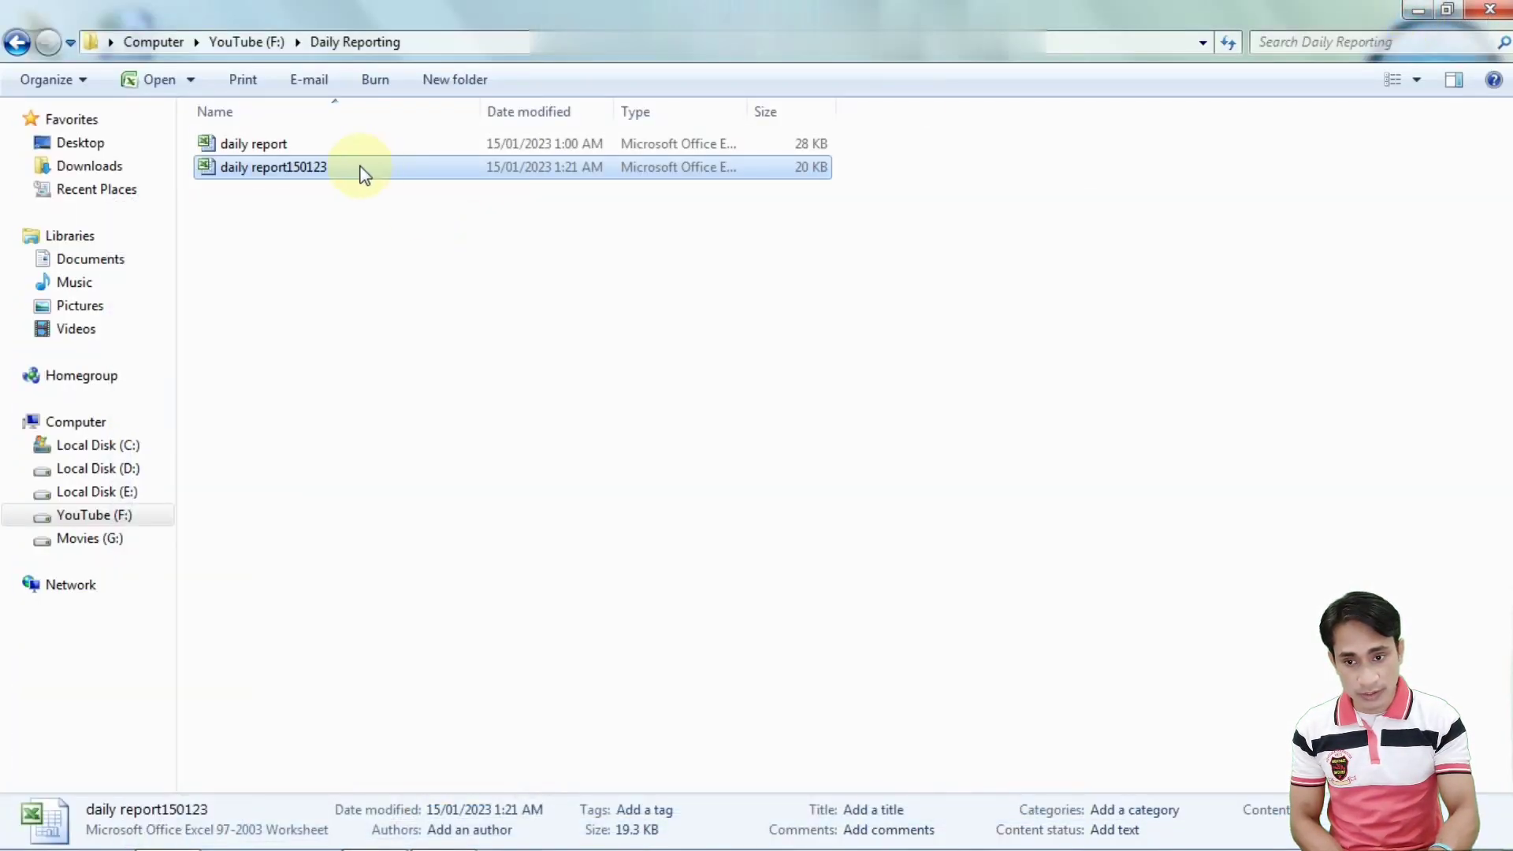
double_click(360, 168)
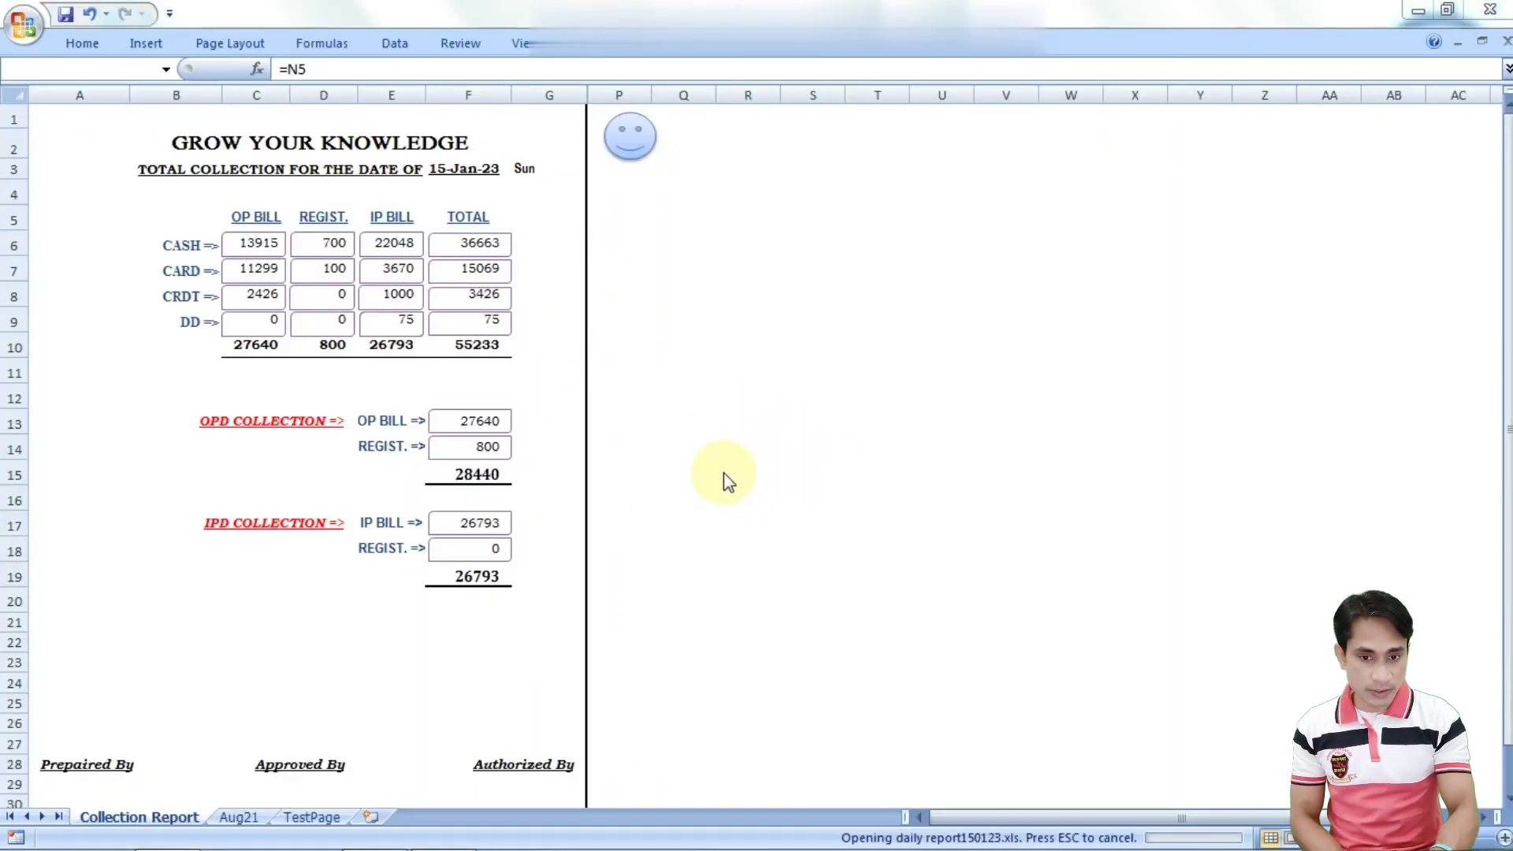
Verify the reopened daily report150123 backup shows 1000 in E8, close it unsaved, and minimize Excel
click(676, 492)
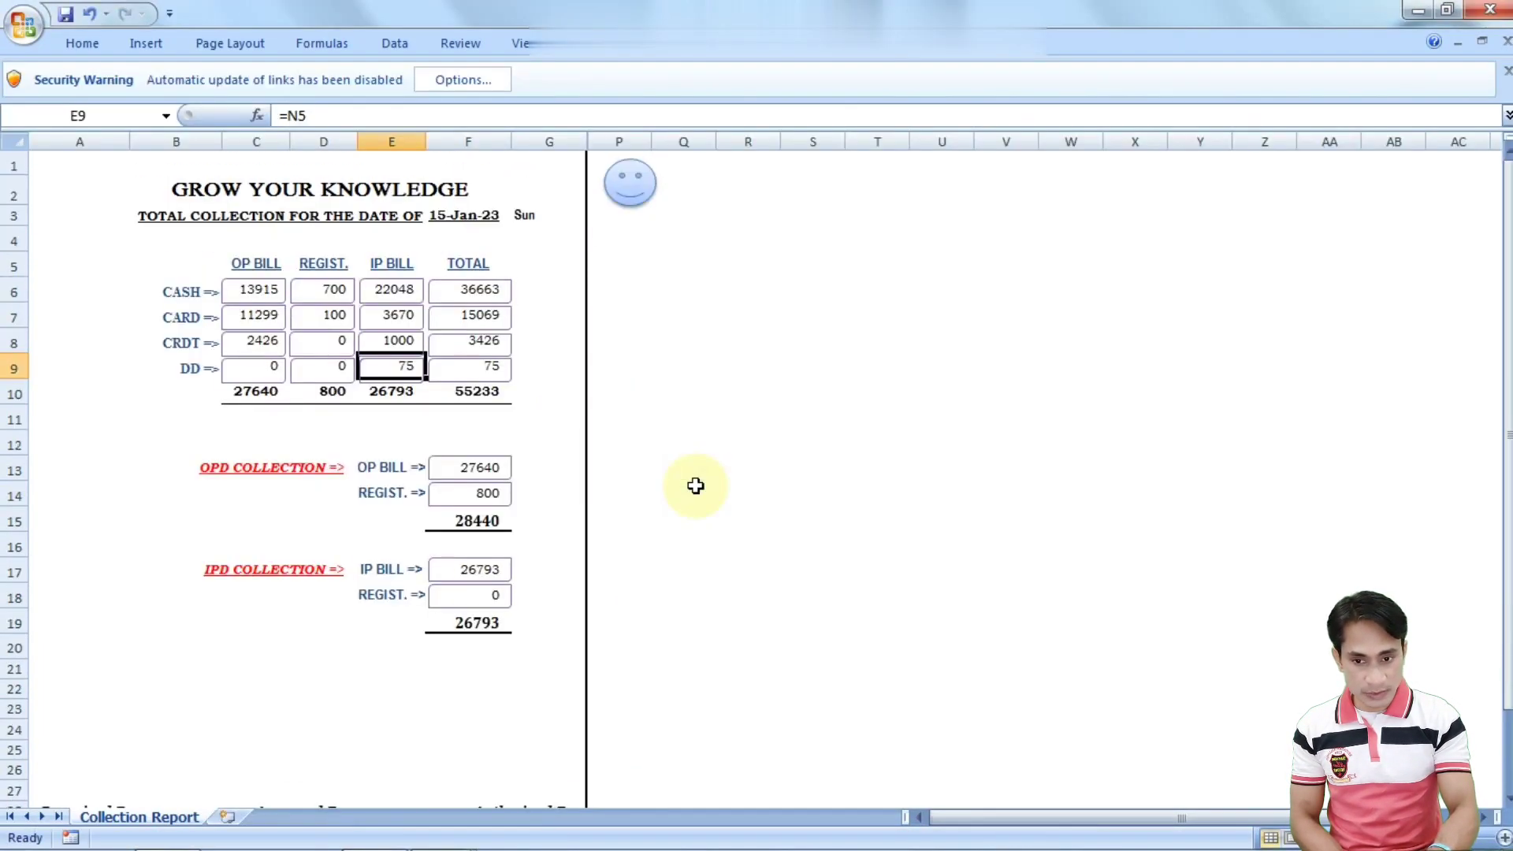
click(405, 344)
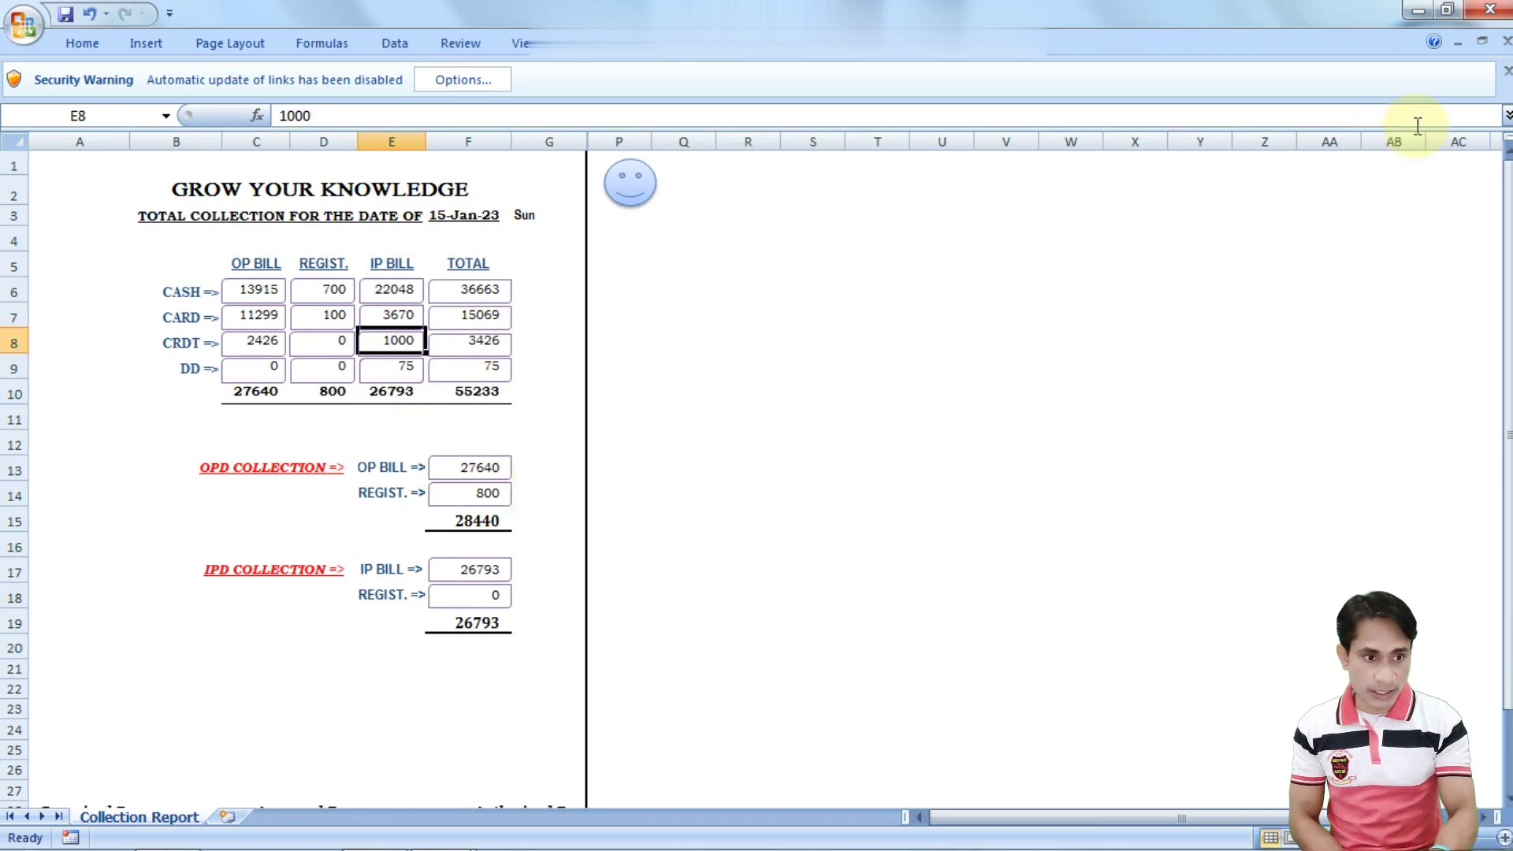
click(1506, 41)
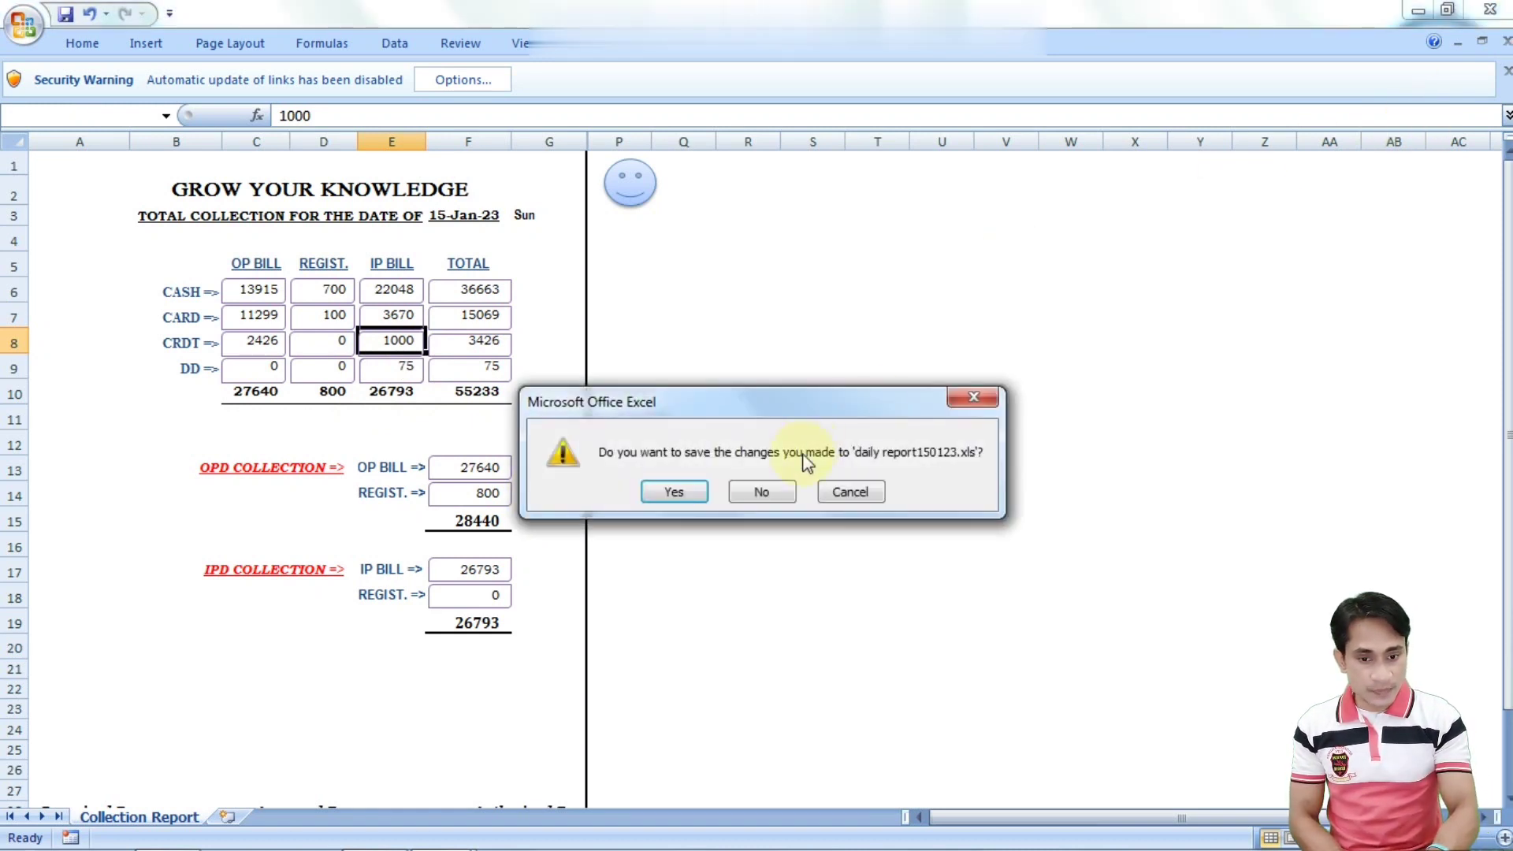
click(784, 494)
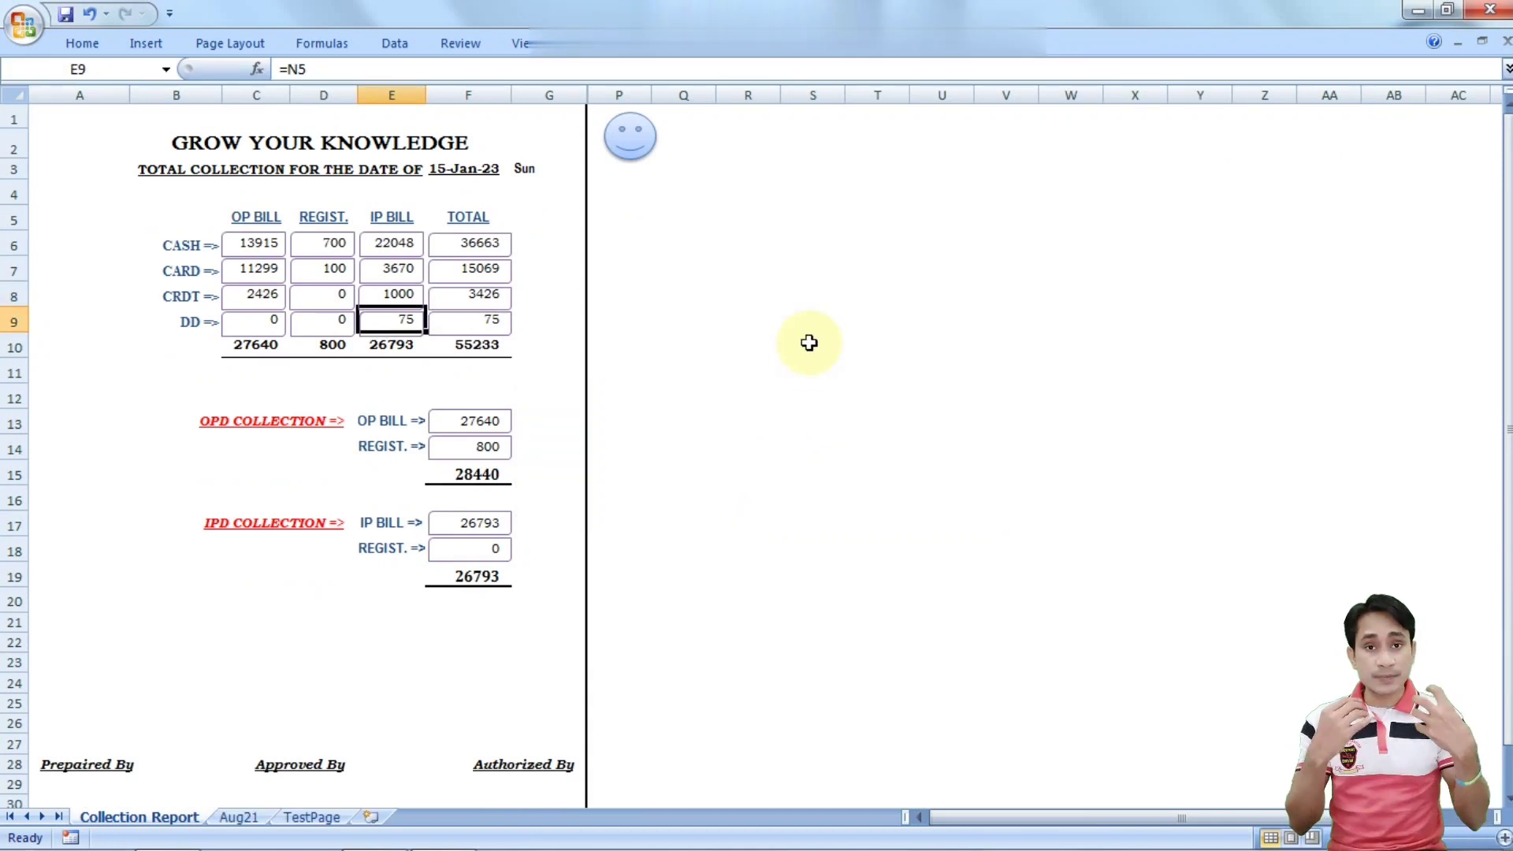
click(1418, 10)
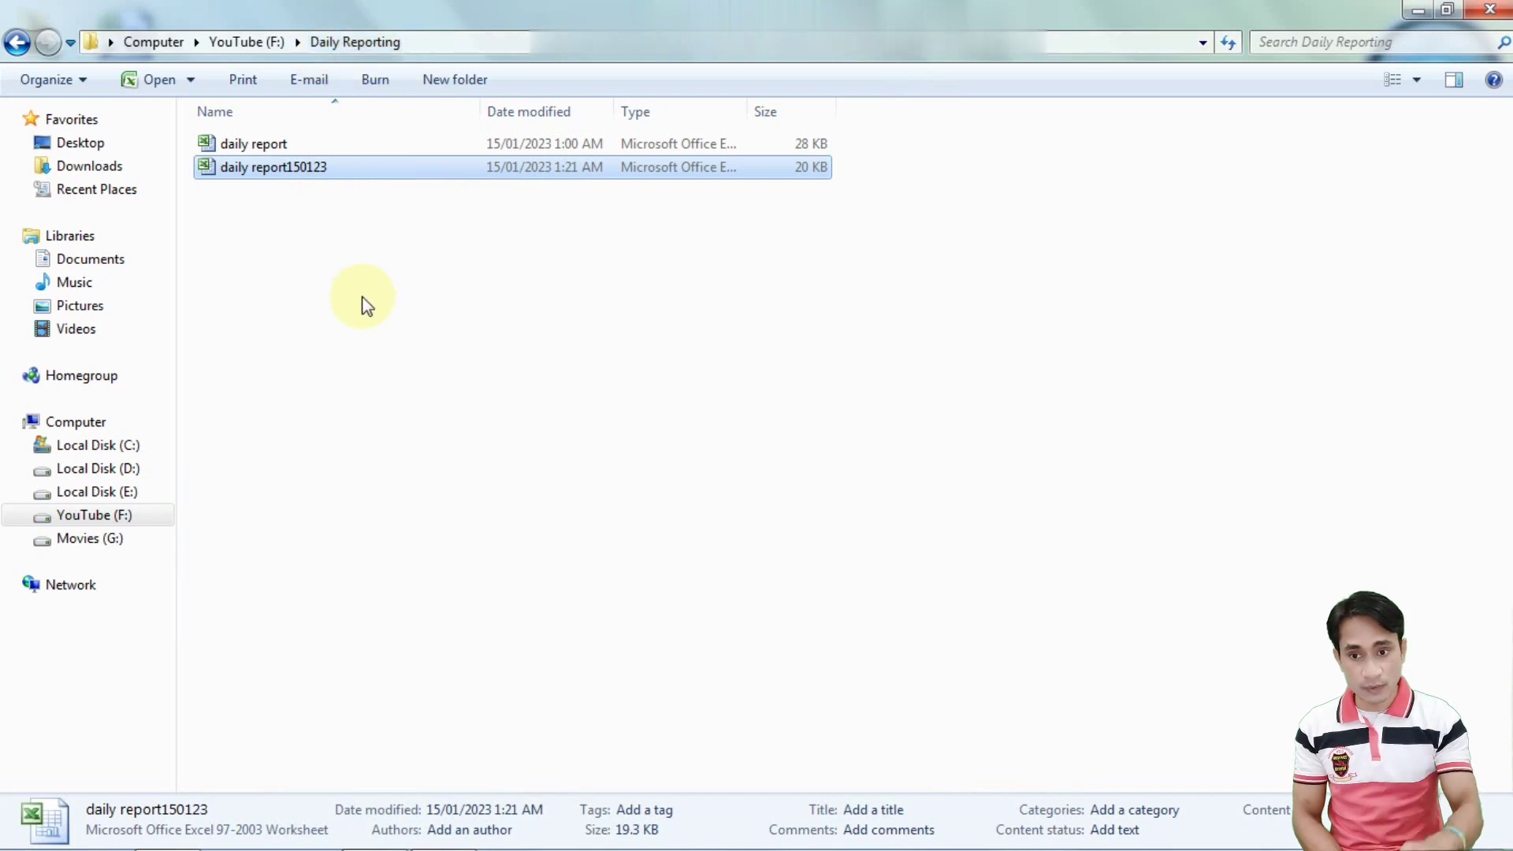
Deselect daily report150123 in the Daily Reporting folder, leaving both daily report files listed
click(389, 294)
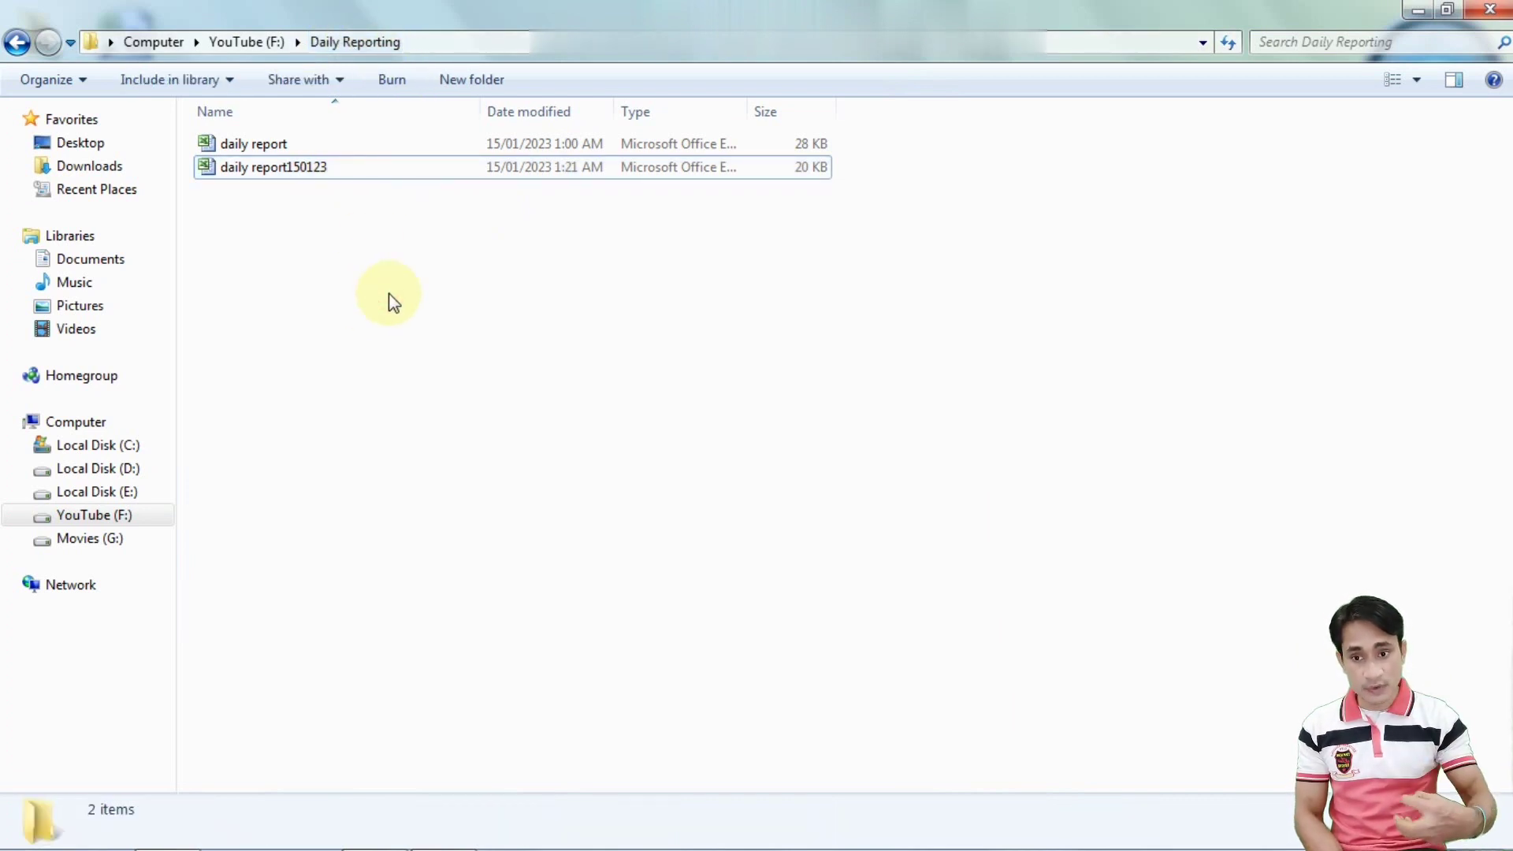